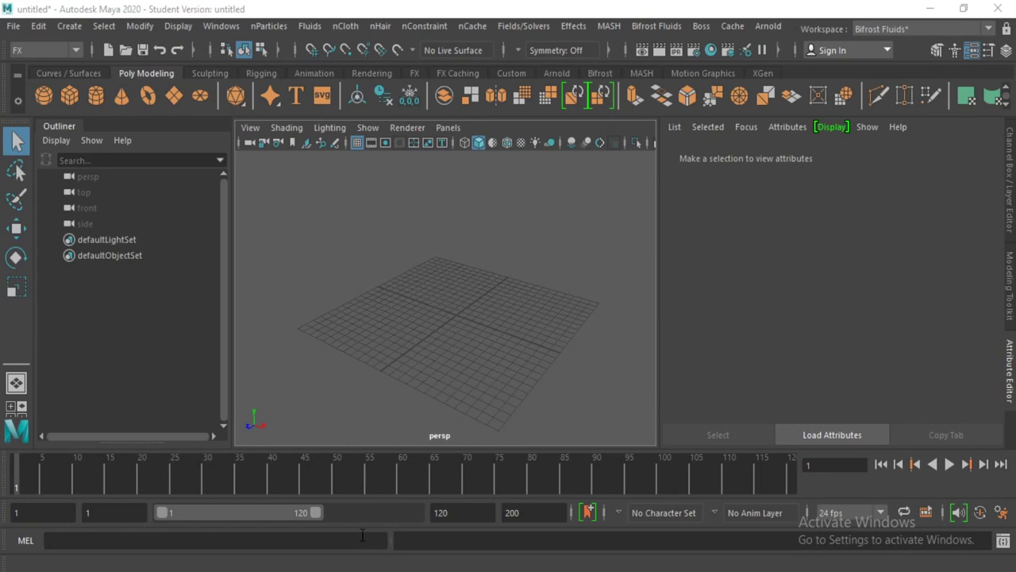
- Frame the whole grid from above and create polygon cube pCube1 at the origin
{"action": "scroll", "coordinate": [508, 317], "scroll_direction": "up", "scroll_amount": 2}
{"action": "scroll", "coordinate": [509, 346], "scroll_direction": "up", "scroll_amount": 2}
{"action": "scroll", "coordinate": [532, 353], "scroll_direction": "up", "scroll_amount": 2}
{"action": "scroll", "coordinate": [477, 337], "scroll_direction": "up", "scroll_amount": 2}
{"action": "scroll", "coordinate": [442, 325], "scroll_direction": "down", "scroll_amount": 1}
{"action": "scroll", "coordinate": [442, 321], "scroll_direction": "down", "scroll_amount": 2}
{"action": "scroll", "coordinate": [426, 329], "scroll_direction": "down", "scroll_amount": 2}
{"action": "scroll", "coordinate": [396, 305], "scroll_direction": "down", "scroll_amount": 2}
{"action": "scroll", "coordinate": [411, 328], "scroll_direction": "up", "scroll_amount": 2}
{"action": "mouse_move", "coordinate": [366, 353]}
{"action": "left_mouse_down", "text": "alt"}
{"action": "mouse_move", "coordinate": [504, 364]}
{"action": "mouse_move", "coordinate": [325, 357]}
{"action": "mouse_move", "coordinate": [420, 356]}
{"action": "left_mouse_up", "text": "alt"}
{"action": "mouse_move", "coordinate": [500, 320]}
{"action": "left_mouse_down", "text": "alt"}
{"action": "mouse_move", "coordinate": [424, 334]}
{"action": "mouse_move", "coordinate": [370, 365]}
{"action": "mouse_move", "coordinate": [405, 370]}
{"action": "mouse_move", "coordinate": [392, 370]}
{"action": "mouse_move", "coordinate": [436, 345]}
{"action": "left_mouse_up", "text": "alt"}
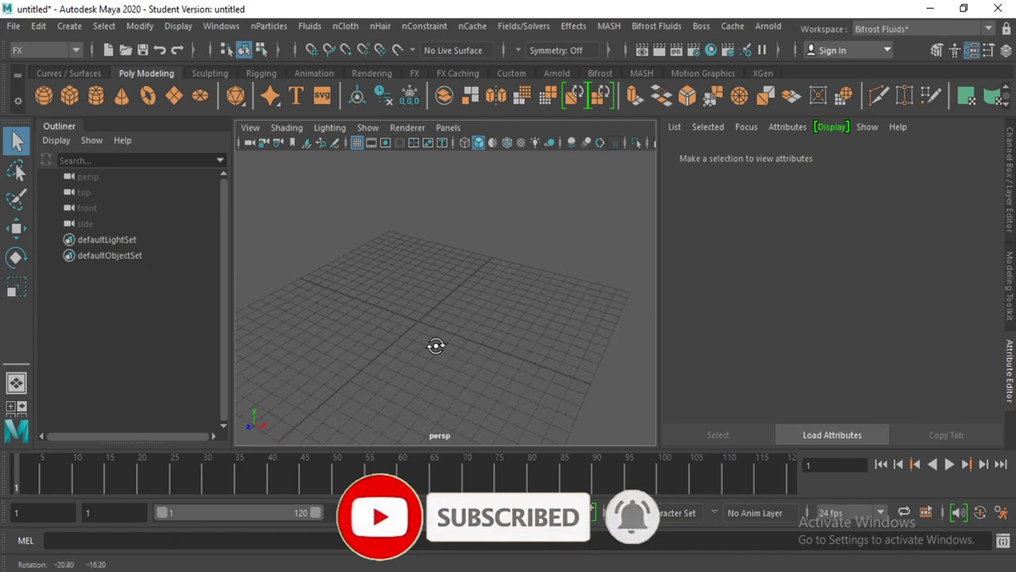
{"action": "mouse_move", "coordinate": [374, 347]}
{"action": "left_mouse_down", "text": "alt"}
{"action": "mouse_move", "coordinate": [428, 320]}
{"action": "mouse_move", "coordinate": [358, 330]}
{"action": "mouse_move", "coordinate": [363, 363]}
{"action": "mouse_move", "coordinate": [334, 324]}
{"action": "mouse_move", "coordinate": [370, 343]}
{"action": "left_mouse_up", "text": "alt"}
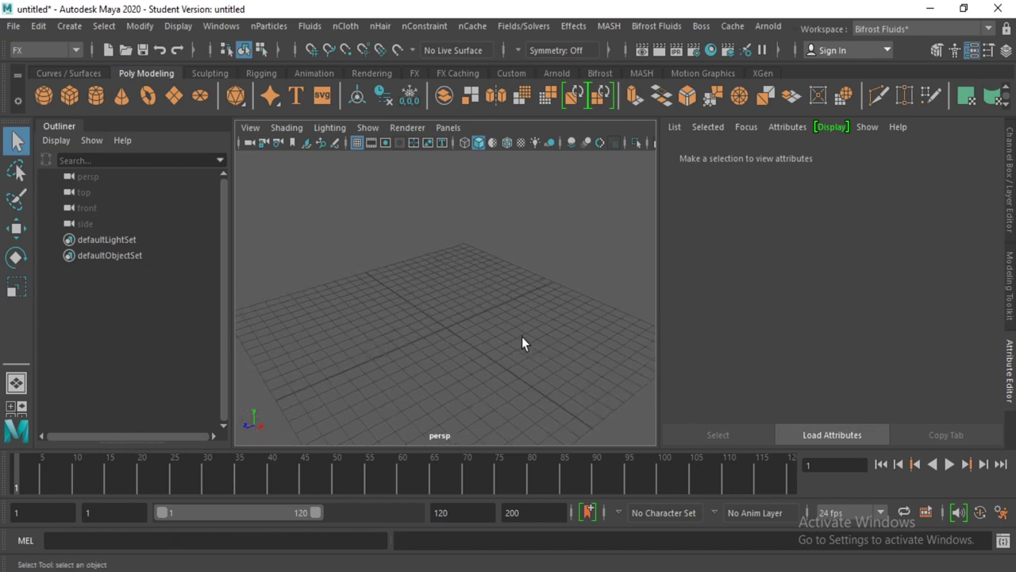
{"action": "mouse_move", "coordinate": [416, 301]}
{"action": "left_mouse_down", "text": "alt"}
{"action": "mouse_move", "coordinate": [444, 316]}
{"action": "mouse_move", "coordinate": [432, 328]}
{"action": "left_mouse_up", "text": "alt"}
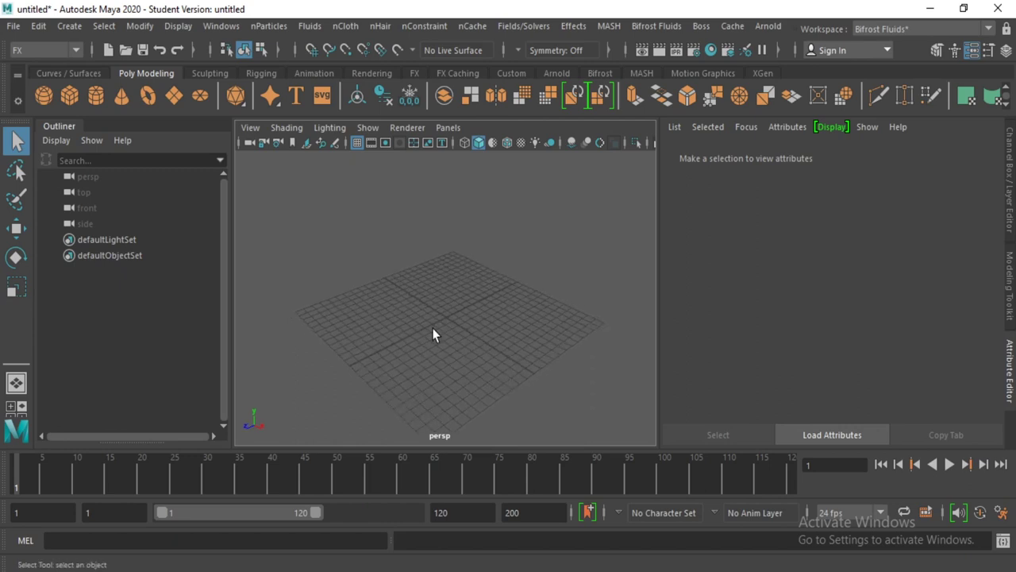
{"action": "left_click", "coordinate": [74, 99]}
- Squash the cube flat in Y and stretch it along X and Z into a square floor slab
{"action": "mouse_move", "coordinate": [449, 332]}
{"action": "left_mouse_down", "text": "alt"}
{"action": "mouse_move", "coordinate": [492, 363]}
{"action": "mouse_move", "coordinate": [498, 352]}
{"action": "mouse_move", "coordinate": [447, 361]}
{"action": "left_mouse_up", "text": "alt"}
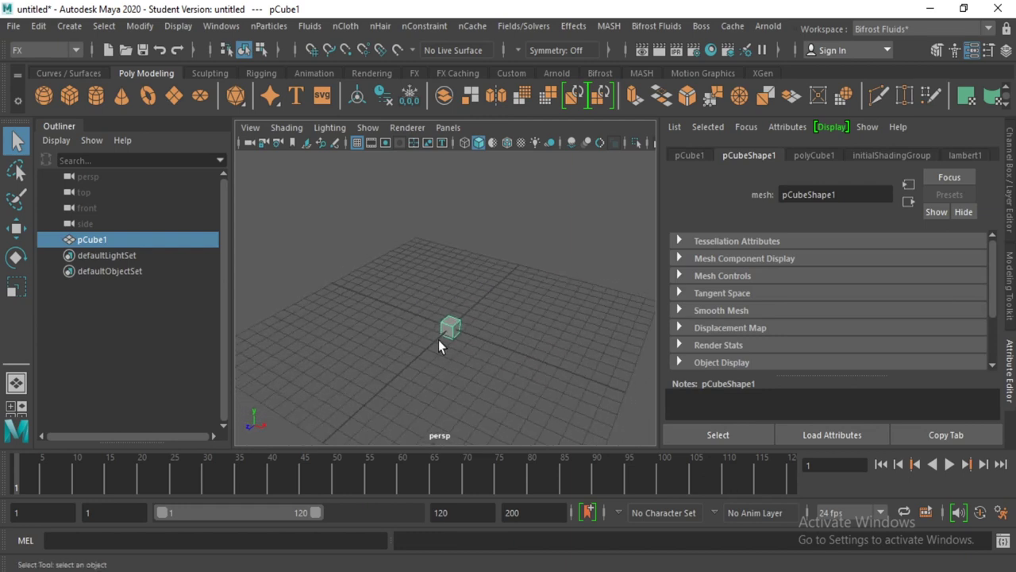
{"action": "left_click", "coordinate": [16, 288]}
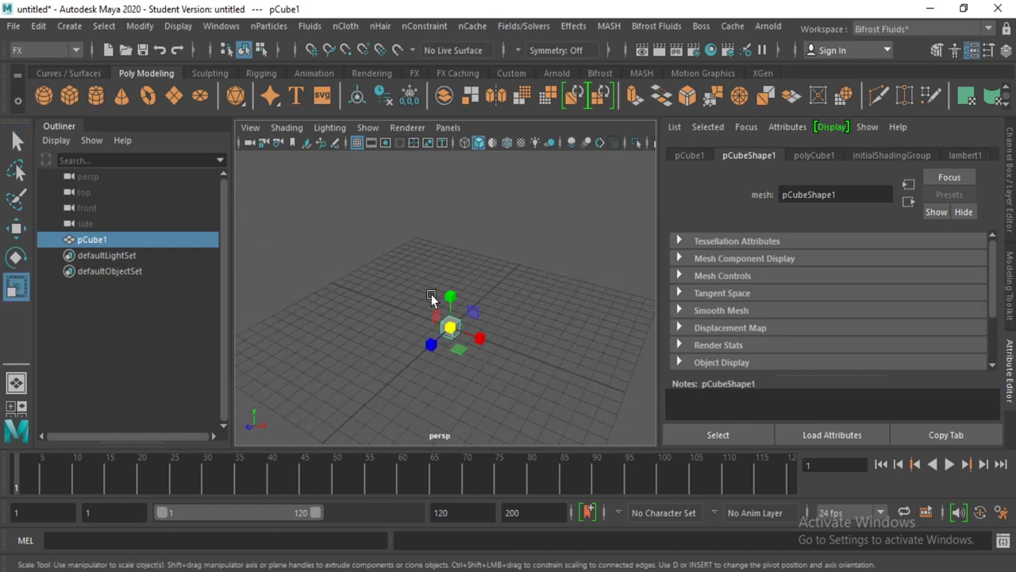
{"action": "left_click_drag", "start_coordinate": [446, 299], "coordinate": [450, 305]}
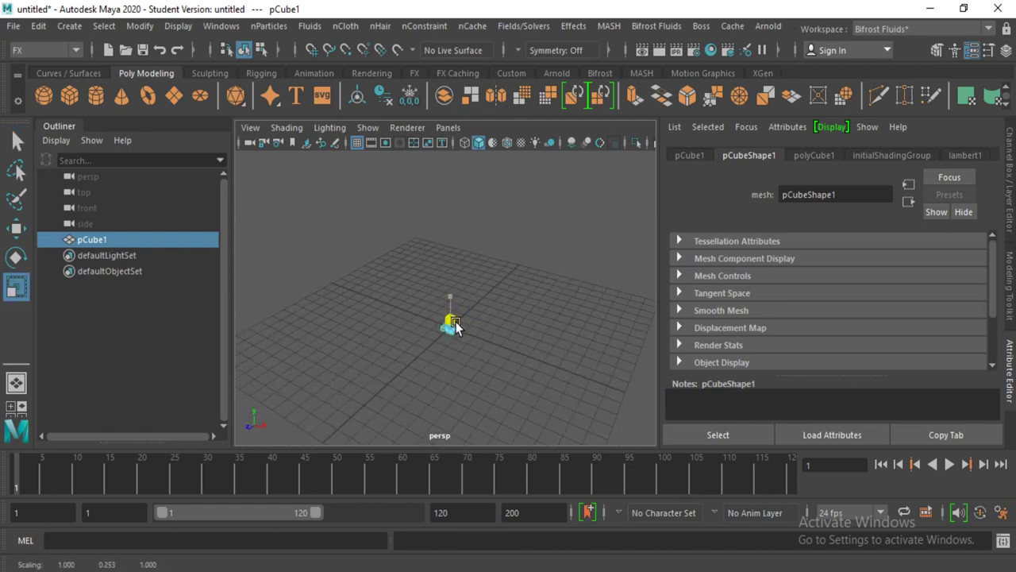
{"action": "left_click_drag", "start_coordinate": [484, 332], "coordinate": [957, 378]}
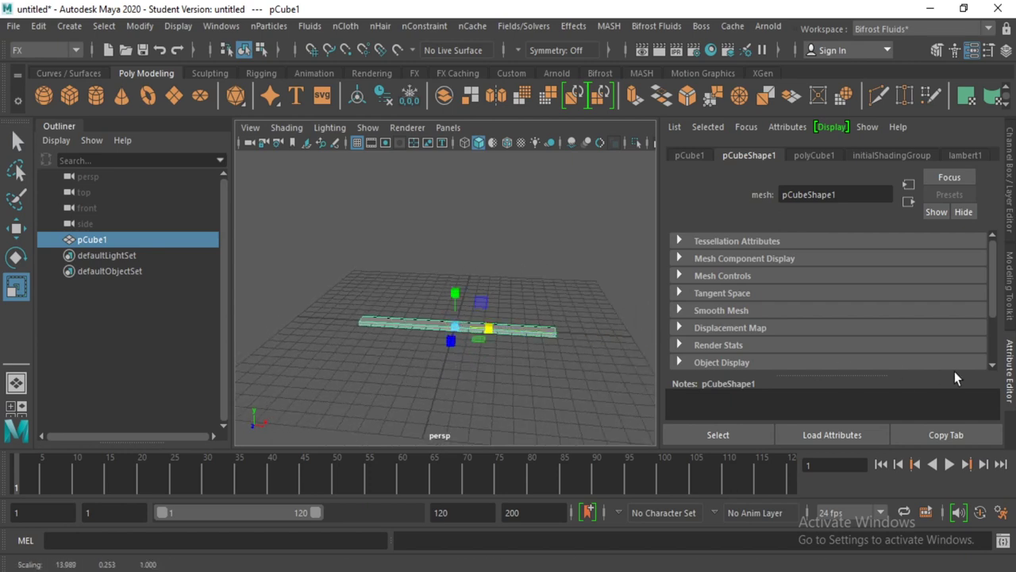
{"action": "mouse_move", "coordinate": [488, 329]}
{"action": "left_mouse_down"}
{"action": "mouse_move", "coordinate": [549, 336]}
{"action": "mouse_move", "coordinate": [413, 361]}
{"action": "left_mouse_up"}
{"action": "left_click_drag", "start_coordinate": [405, 327], "coordinate": [283, 355]}
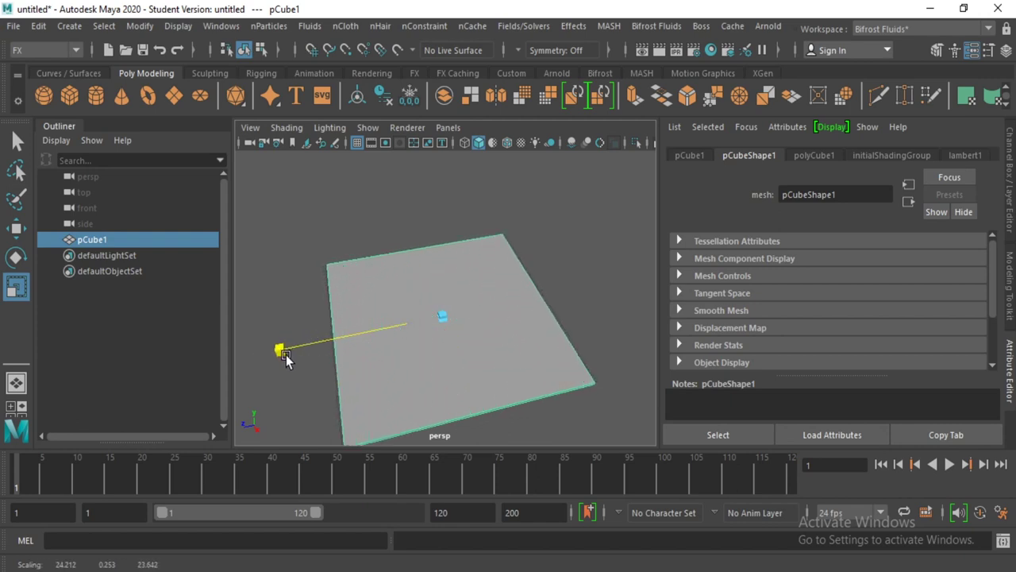
- Orbit around the floor slab to a low, flat angle and reselect it
{"action": "left_click", "coordinate": [361, 213]}
{"action": "mouse_move", "coordinate": [317, 347]}
{"action": "left_mouse_down", "text": "alt"}
{"action": "mouse_move", "coordinate": [447, 293]}
{"action": "mouse_move", "coordinate": [443, 301]}
{"action": "mouse_move", "coordinate": [462, 311]}
{"action": "left_mouse_up", "text": "alt"}
{"action": "left_click", "coordinate": [461, 311]}
{"action": "left_click", "coordinate": [469, 259]}
{"action": "left_click_drag", "start_coordinate": [470, 259], "coordinate": [472, 310], "text": "alt"}
{"action": "left_click", "coordinate": [476, 305]}
{"action": "mouse_move", "coordinate": [499, 186]}
{"action": "left_mouse_down", "text": "alt"}
{"action": "mouse_move", "coordinate": [500, 259]}
{"action": "mouse_move", "coordinate": [426, 429]}
{"action": "left_mouse_up", "text": "alt"}
{"action": "left_click", "coordinate": [426, 421]}
{"action": "mouse_move", "coordinate": [359, 378]}
{"action": "left_mouse_down", "text": "alt"}
{"action": "mouse_move", "coordinate": [352, 417]}
{"action": "mouse_move", "coordinate": [421, 411]}
{"action": "mouse_move", "coordinate": [624, 312]}
{"action": "mouse_move", "coordinate": [451, 350]}
{"action": "left_mouse_up", "text": "alt"}
{"action": "left_click", "coordinate": [451, 350]}
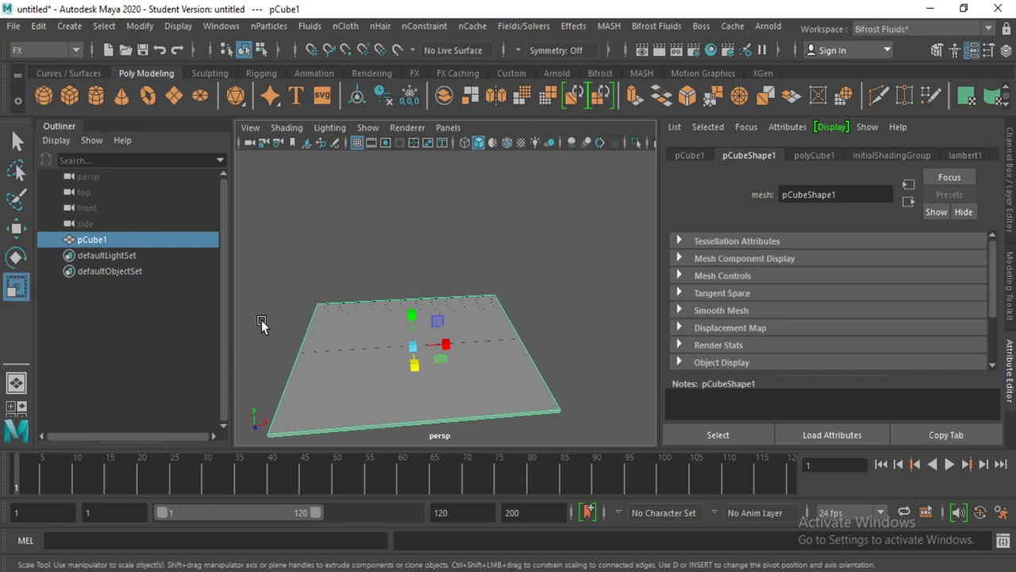
{"action": "left_click", "coordinate": [16, 256]}
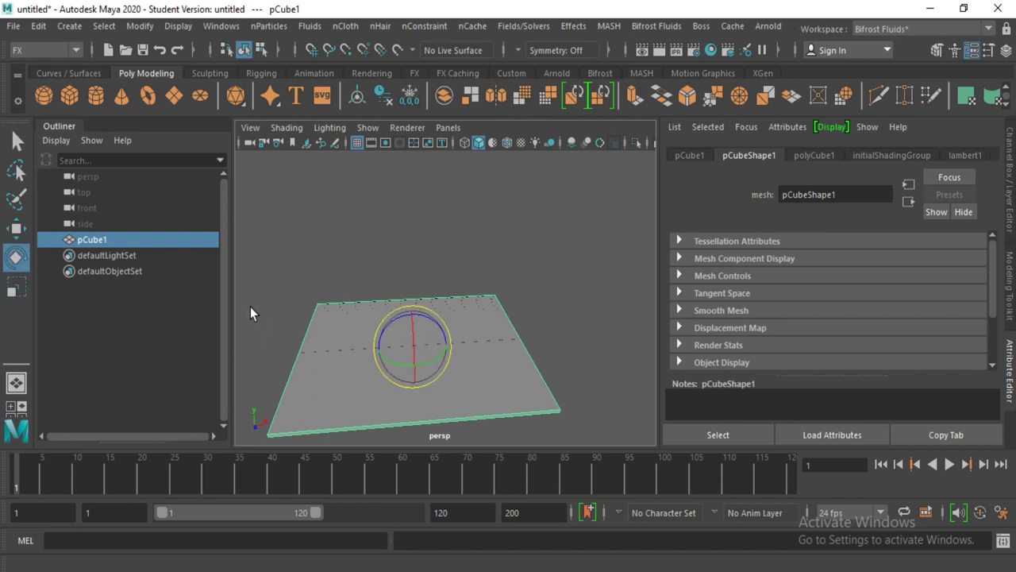
- Clone the floor slab as a tilted copy and set its Rotate Z to 90 so it stands upright
{"action": "left_click", "coordinate": [400, 321]}
{"action": "left_click_drag", "start_coordinate": [400, 321], "coordinate": [397, 329], "text": "shift"}
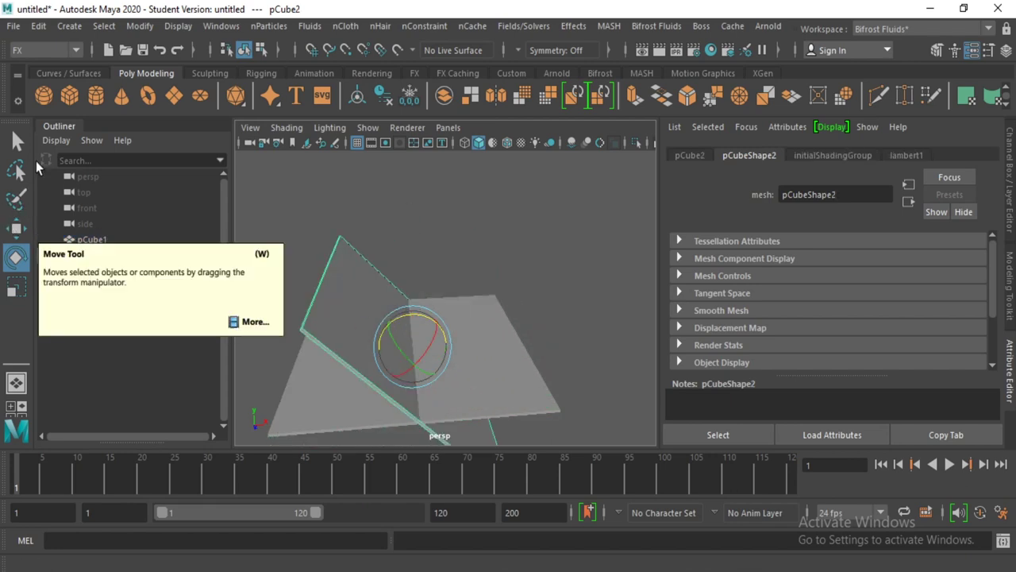
{"action": "key", "text": "q"}
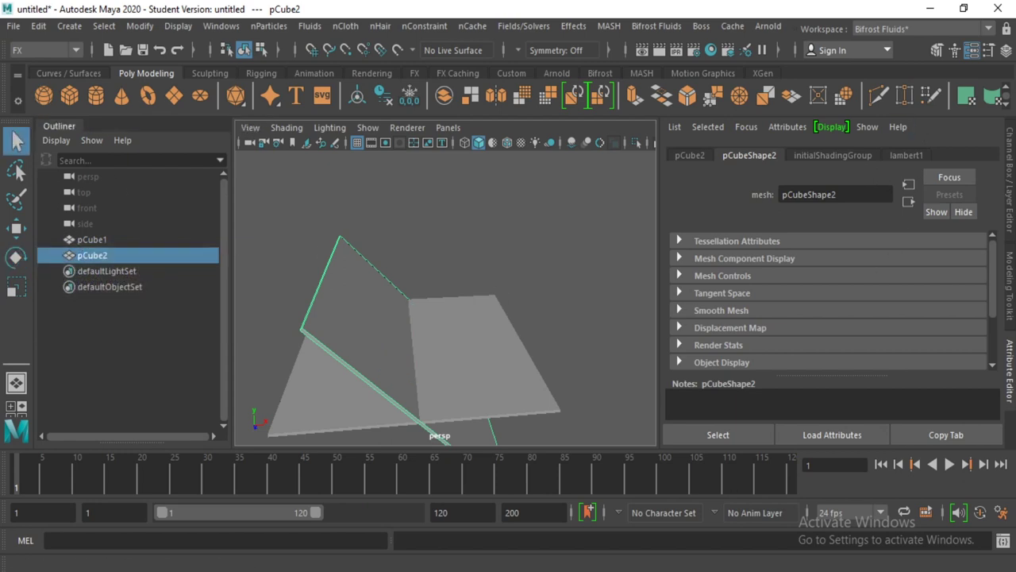
{"action": "left_click", "coordinate": [1009, 185]}
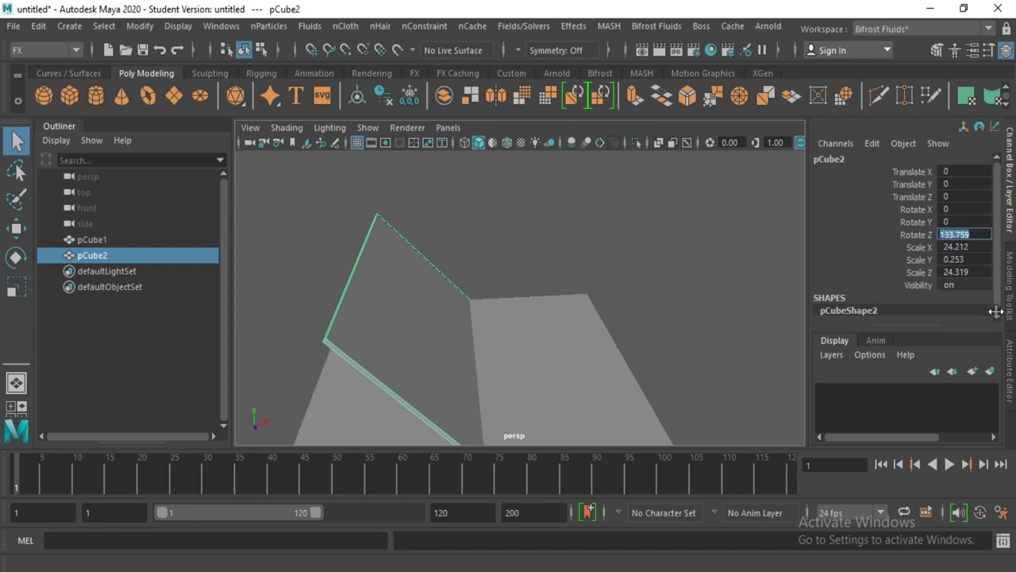
{"action": "type", "text": "90"}
{"action": "key", "text": "Return"}
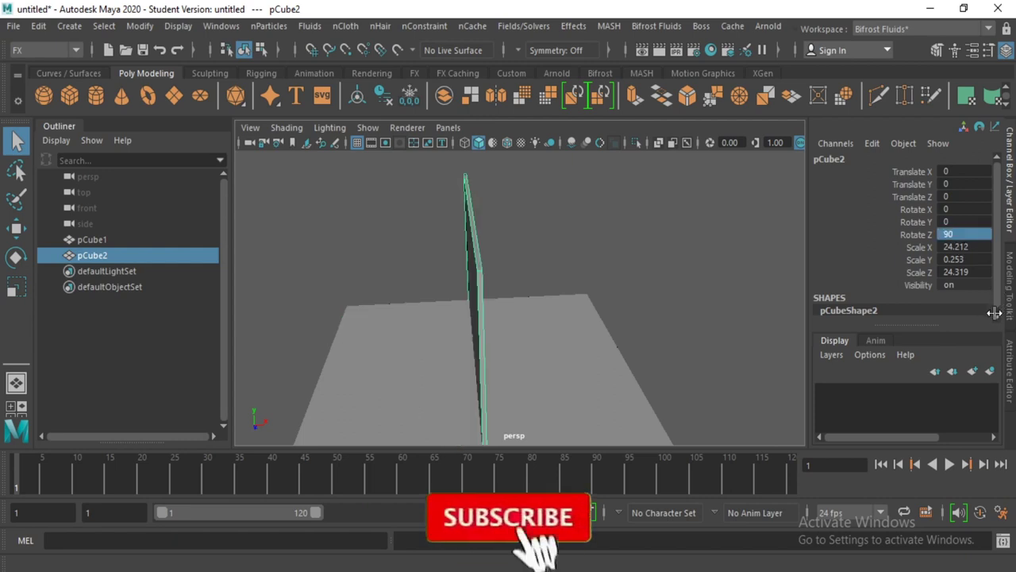
- Raise the upright copy so it sits on top of the floor
{"action": "scroll", "coordinate": [727, 373], "scroll_direction": "down", "scroll_amount": 3}
{"action": "mouse_move", "coordinate": [545, 340]}
{"action": "left_mouse_down", "text": "alt"}
{"action": "mouse_move", "coordinate": [481, 341]}
{"action": "mouse_move", "coordinate": [497, 358]}
{"action": "mouse_move", "coordinate": [533, 317]}
{"action": "left_mouse_up", "text": "alt"}
{"action": "left_click", "coordinate": [16, 228]}
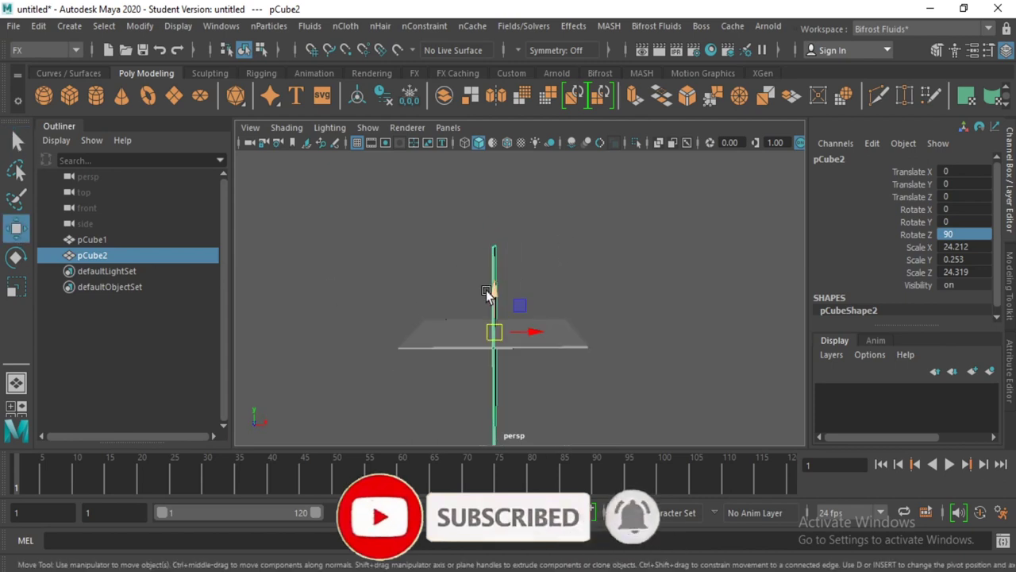
{"action": "left_click_drag", "start_coordinate": [486, 289], "coordinate": [496, 200]}
{"action": "scroll", "coordinate": [533, 223], "scroll_direction": "up", "scroll_amount": 2}
{"action": "scroll", "coordinate": [545, 288], "scroll_direction": "up", "scroll_amount": 2}
{"action": "scroll", "coordinate": [545, 289], "scroll_direction": "up", "scroll_amount": 2}
- Shorten the wall's height and slide it to the floor's left edge
{"action": "left_click", "coordinate": [16, 289]}
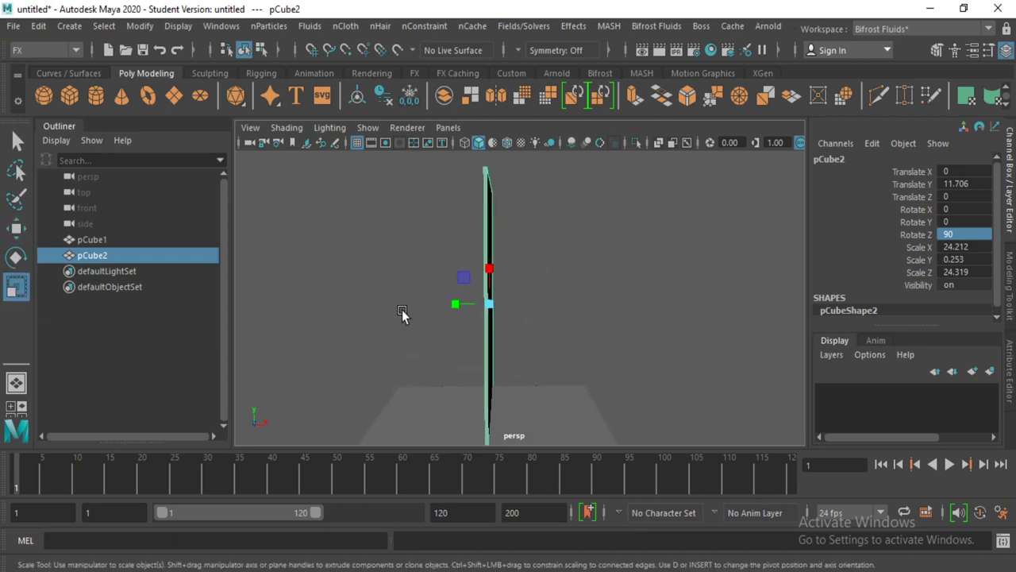
{"action": "mouse_move", "coordinate": [489, 270]}
{"action": "left_mouse_down"}
{"action": "mouse_move", "coordinate": [491, 282]}
{"action": "mouse_move", "coordinate": [382, 324]}
{"action": "mouse_move", "coordinate": [476, 370]}
{"action": "left_mouse_up"}
{"action": "key", "text": "w"}
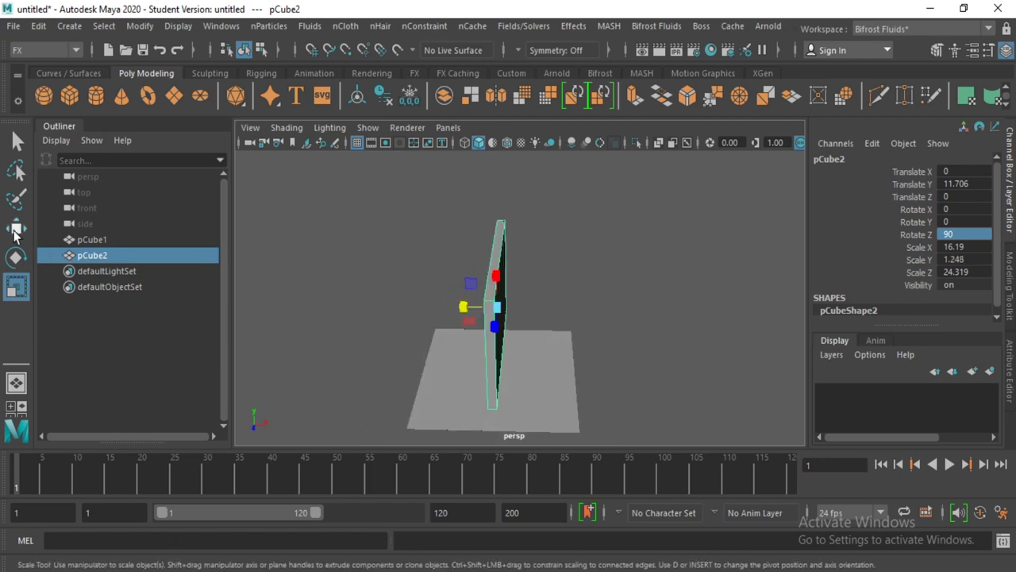
{"action": "left_click_drag", "start_coordinate": [487, 326], "coordinate": [506, 302], "text": "alt"}
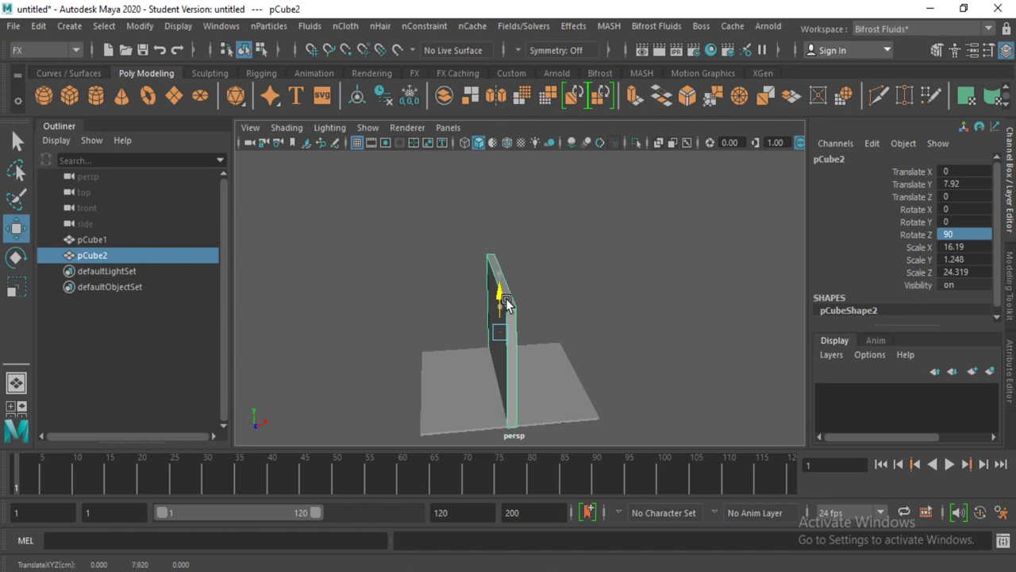
{"action": "mouse_move", "coordinate": [532, 343]}
{"action": "left_mouse_down"}
{"action": "mouse_move", "coordinate": [464, 358]}
{"action": "mouse_move", "coordinate": [665, 429]}
{"action": "mouse_move", "coordinate": [545, 399]}
{"action": "left_mouse_up"}
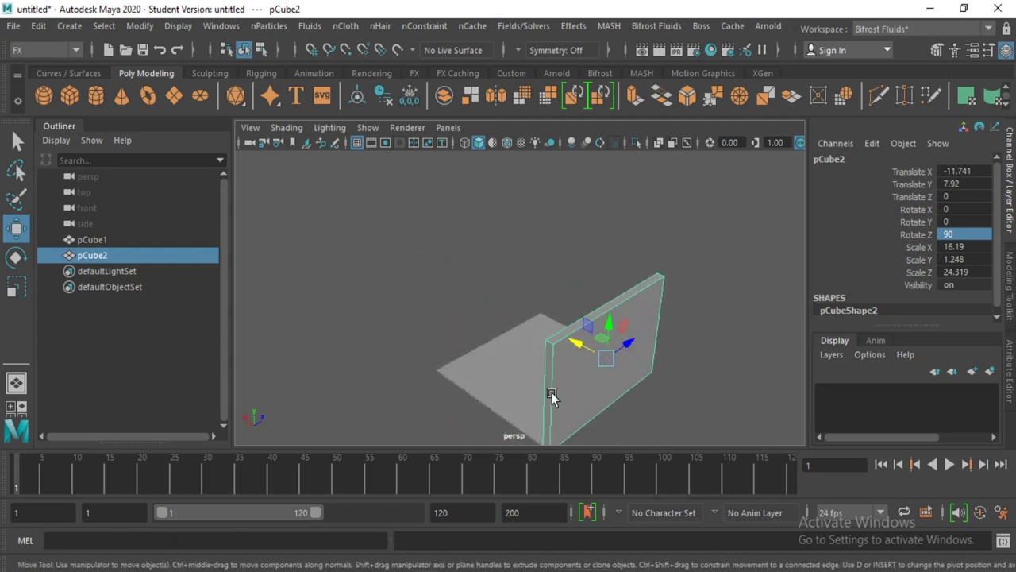
{"action": "mouse_move", "coordinate": [425, 393]}
{"action": "left_mouse_down", "text": "alt"}
{"action": "mouse_move", "coordinate": [552, 350]}
{"action": "mouse_move", "coordinate": [576, 321]}
{"action": "mouse_move", "coordinate": [421, 325]}
{"action": "left_mouse_up", "text": "alt"}
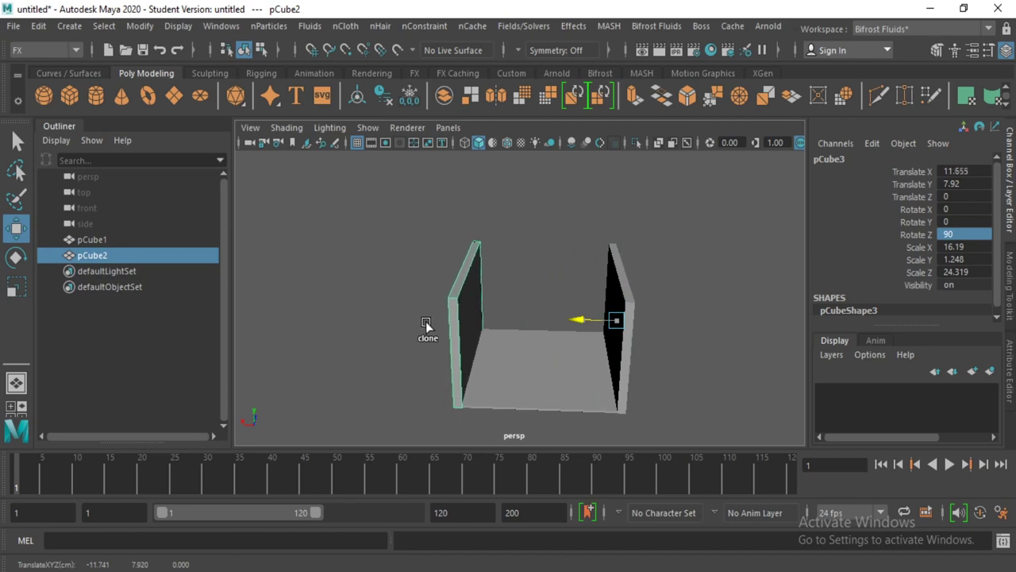
- Clone the right wall turned to face forward, with Rotate X set to exactly -90
{"action": "left_click", "coordinate": [506, 272]}
{"action": "mouse_move", "coordinate": [506, 272]}
{"action": "left_mouse_down", "text": "alt"}
{"action": "mouse_move", "coordinate": [494, 381]}
{"action": "mouse_move", "coordinate": [624, 390]}
{"action": "left_mouse_up", "text": "alt"}
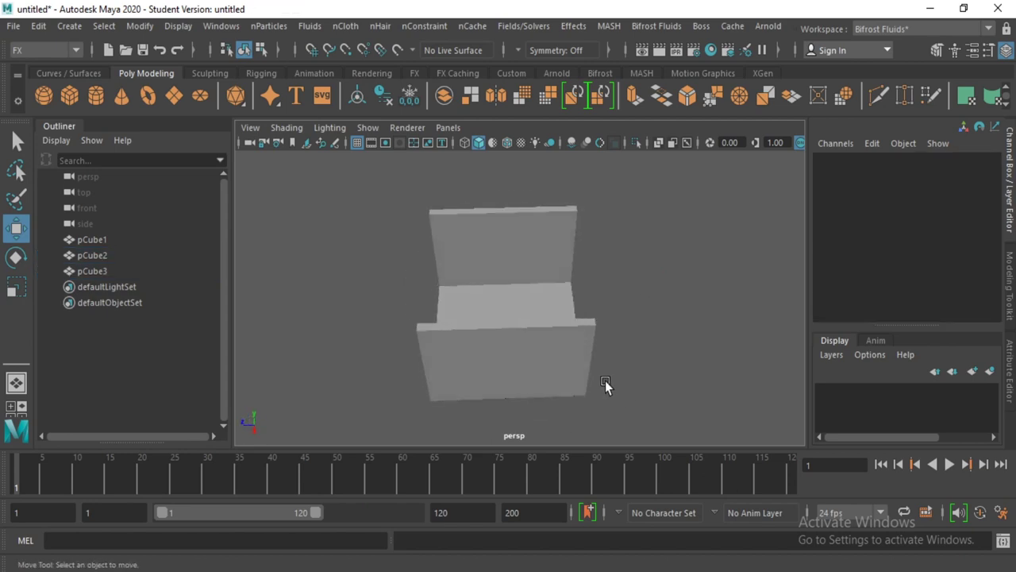
{"action": "left_click", "coordinate": [406, 389]}
{"action": "left_click_drag", "start_coordinate": [407, 389], "coordinate": [567, 367], "text": "alt"}
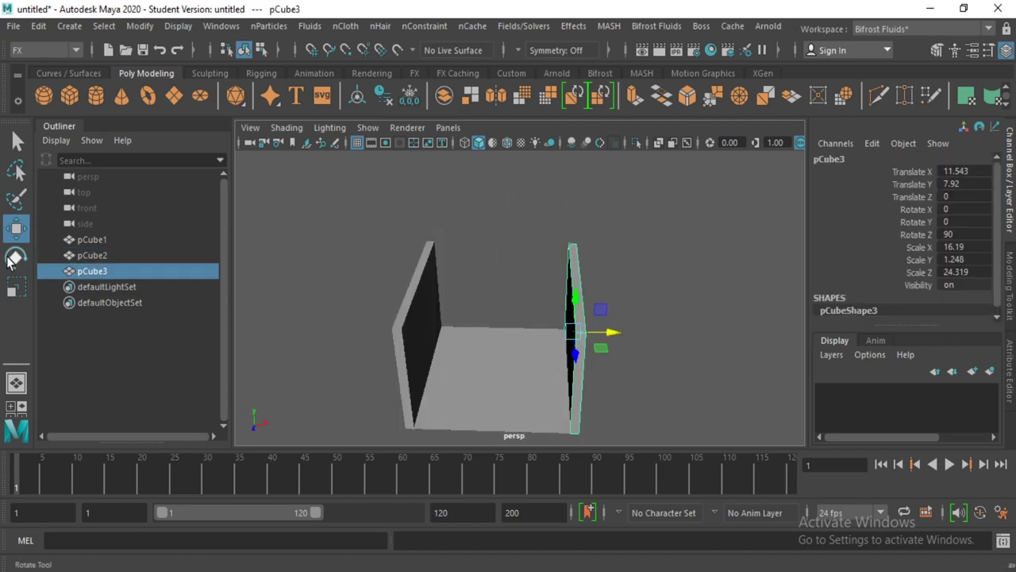
{"action": "key", "text": "e"}
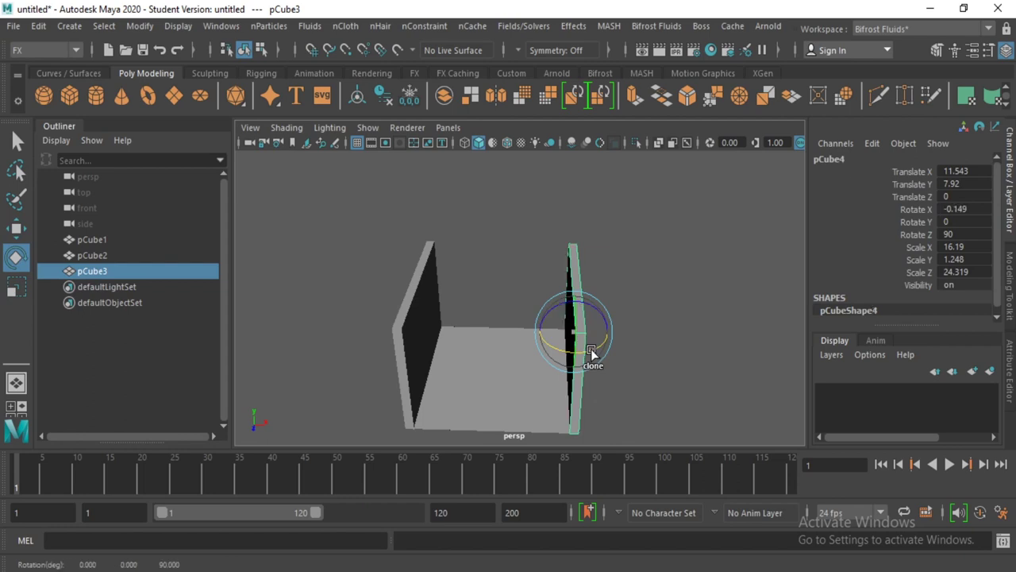
{"action": "left_click_drag", "start_coordinate": [592, 355], "coordinate": [604, 355], "text": "shift"}
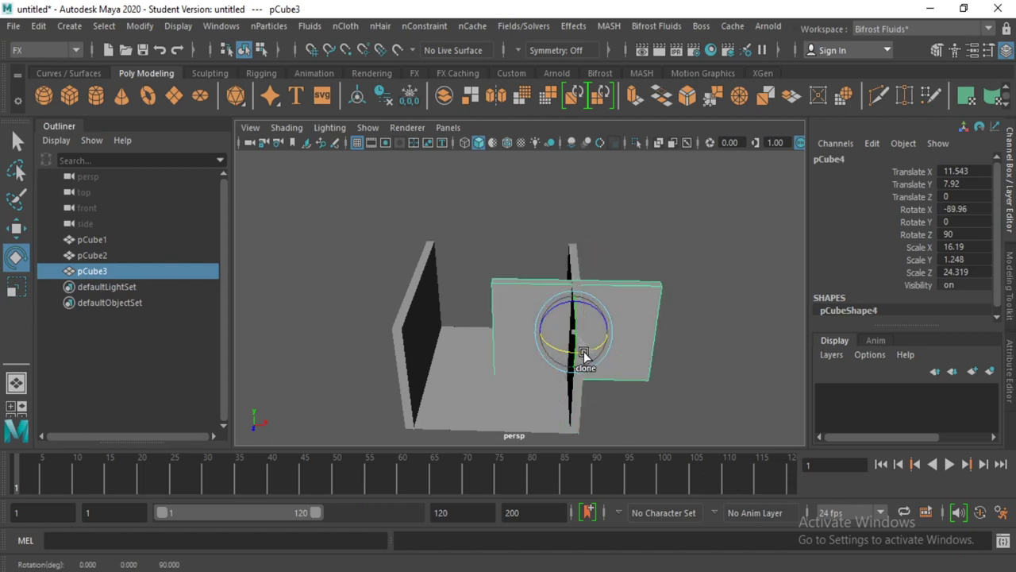
{"action": "double_click", "coordinate": [953, 209]}
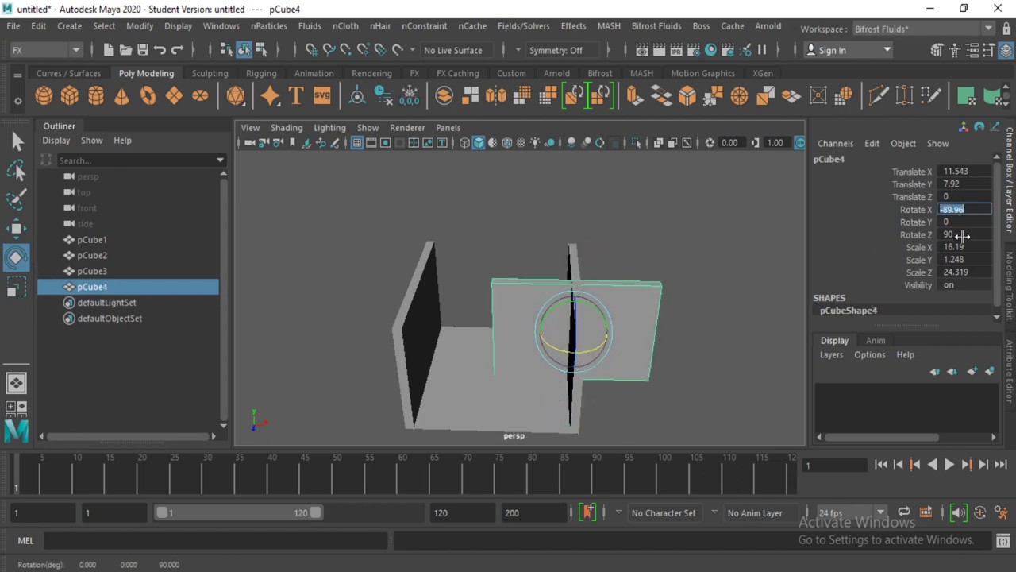
{"action": "type", "text": "-90"}
{"action": "key", "text": "Return"}
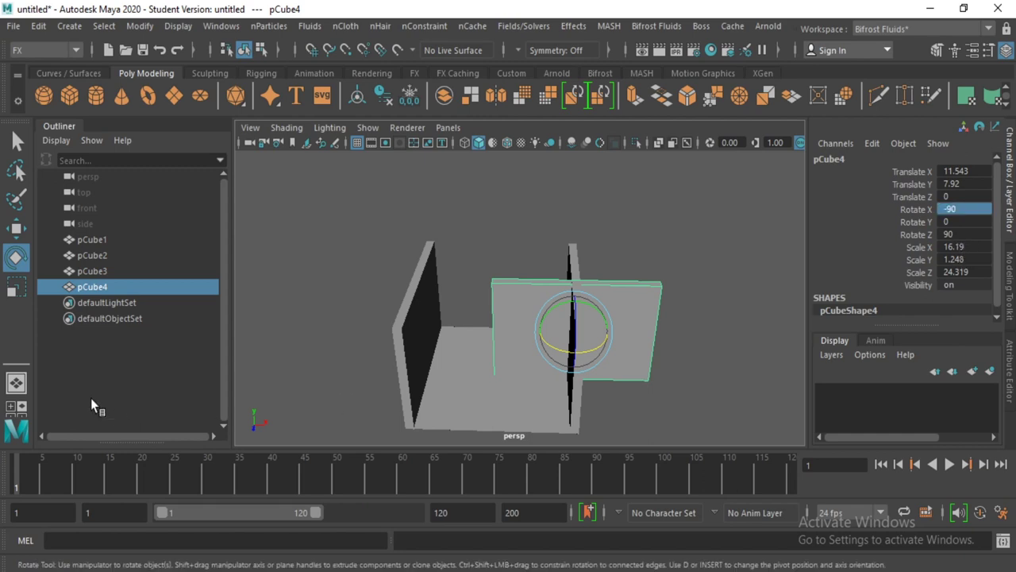
- Move the new wall to the floor's back edge, centred between the side walls
{"action": "key", "text": "w"}
{"action": "mouse_move", "coordinate": [556, 373]}
{"action": "left_mouse_down", "text": "alt"}
{"action": "mouse_move", "coordinate": [474, 377]}
{"action": "mouse_move", "coordinate": [401, 406]}
{"action": "mouse_move", "coordinate": [545, 368]}
{"action": "left_mouse_up", "text": "alt"}
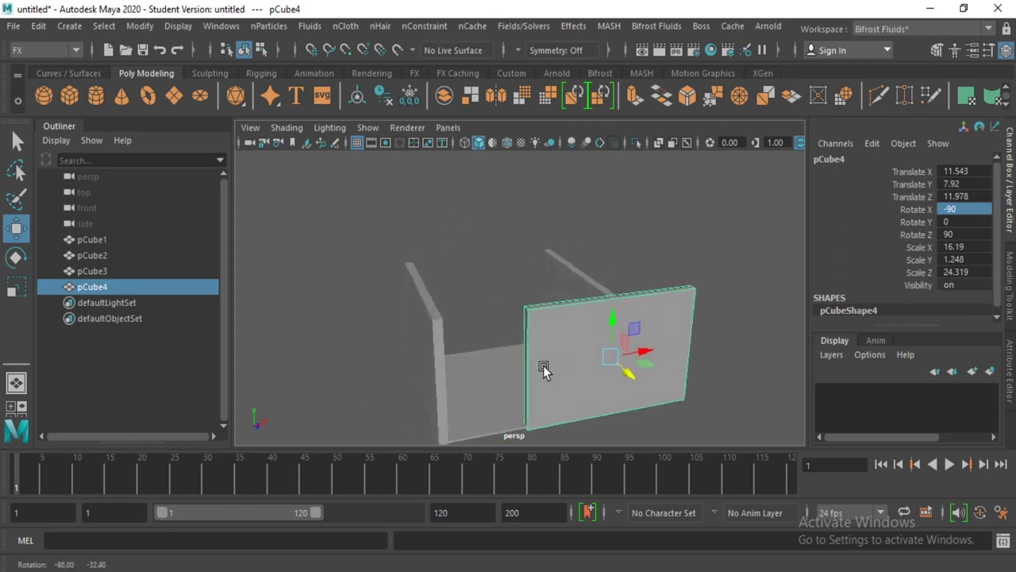
{"action": "mouse_move", "coordinate": [644, 347]}
{"action": "left_mouse_down"}
{"action": "mouse_move", "coordinate": [574, 378]}
{"action": "mouse_move", "coordinate": [508, 388]}
{"action": "mouse_move", "coordinate": [739, 373]}
{"action": "mouse_move", "coordinate": [542, 388]}
{"action": "mouse_move", "coordinate": [714, 379]}
{"action": "mouse_move", "coordinate": [453, 274]}
{"action": "left_mouse_up"}
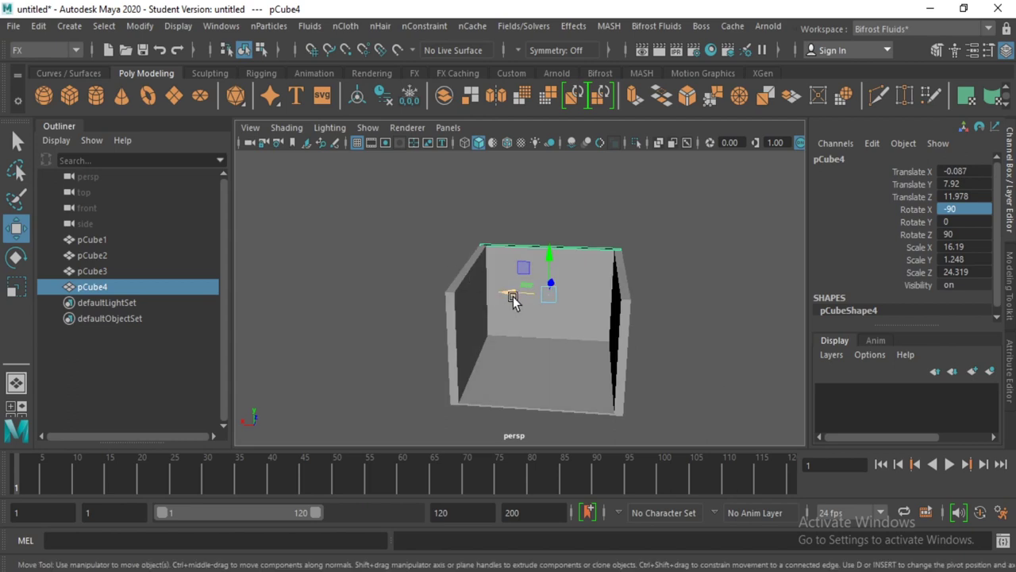
{"action": "left_click_drag", "start_coordinate": [505, 294], "coordinate": [551, 305]}
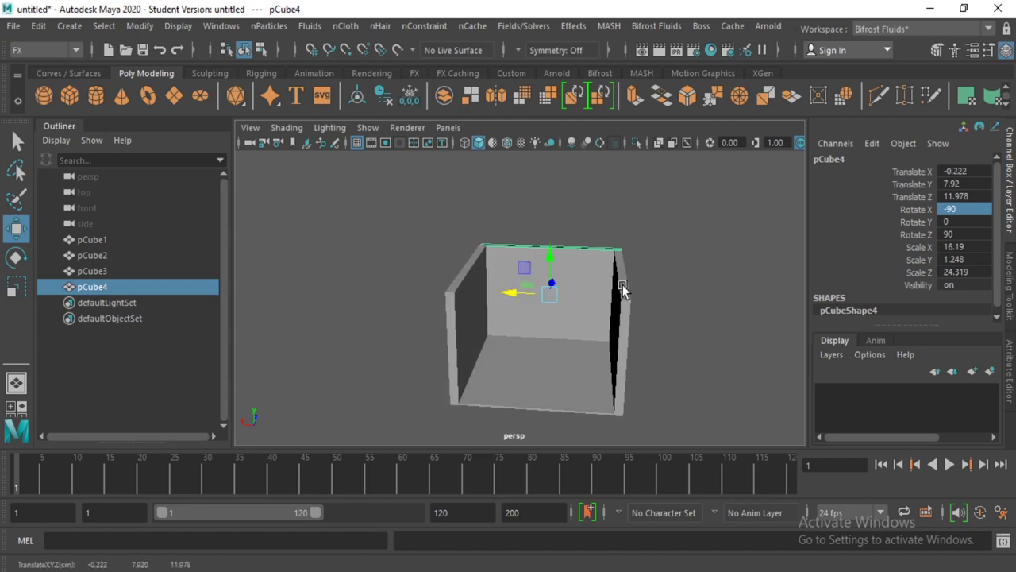
{"action": "left_click", "coordinate": [667, 288]}
{"action": "mouse_move", "coordinate": [667, 288]}
{"action": "left_mouse_down", "text": "alt"}
{"action": "mouse_move", "coordinate": [598, 341]}
{"action": "mouse_move", "coordinate": [608, 273]}
{"action": "left_mouse_up", "text": "alt"}
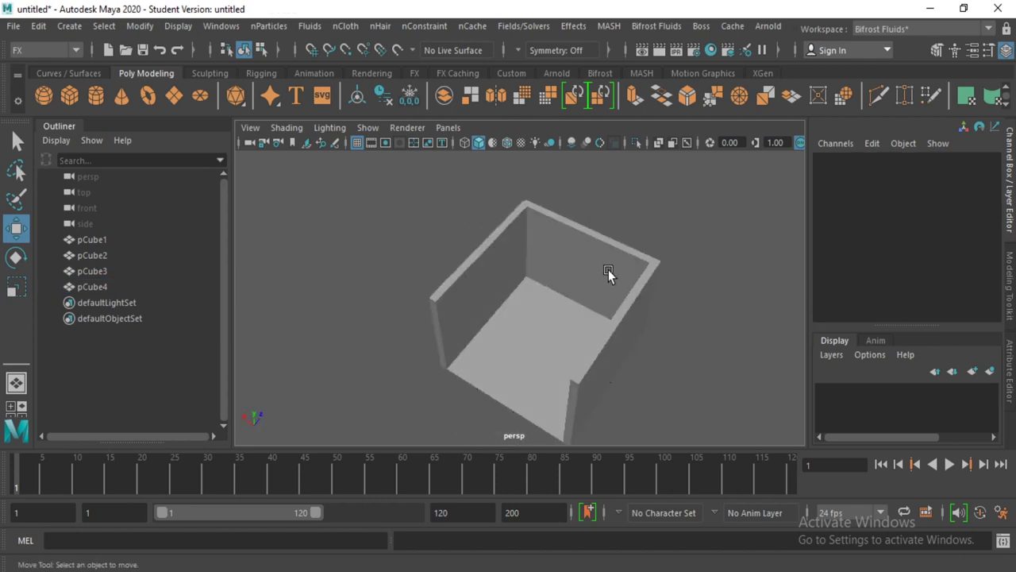
- Scale back wall pCube4 thinner to Scale Y 0.844, then view all walls from the front
{"action": "left_click", "coordinate": [608, 272]}
{"action": "left_click", "coordinate": [16, 288]}
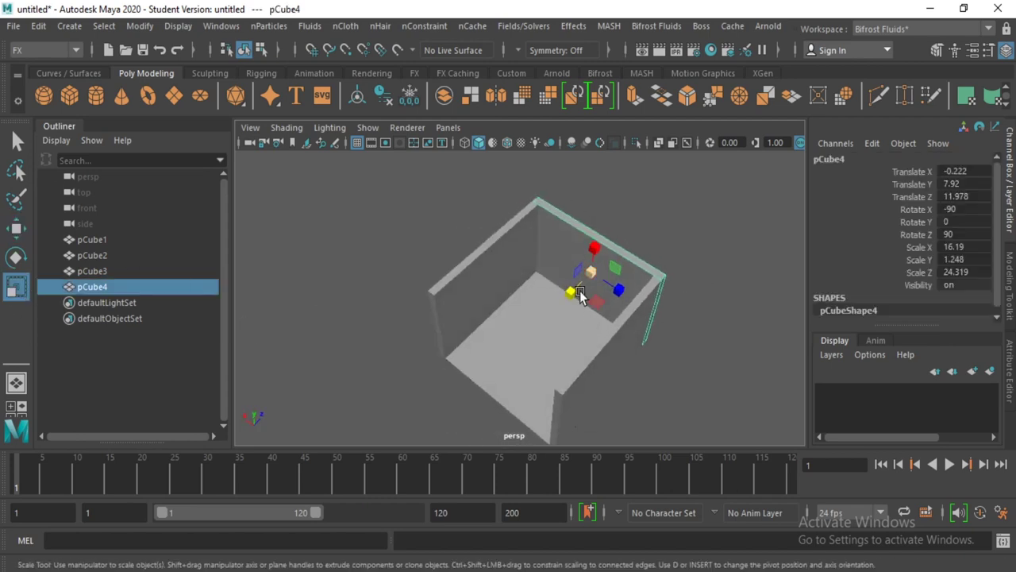
{"action": "left_click_drag", "start_coordinate": [575, 303], "coordinate": [581, 297]}
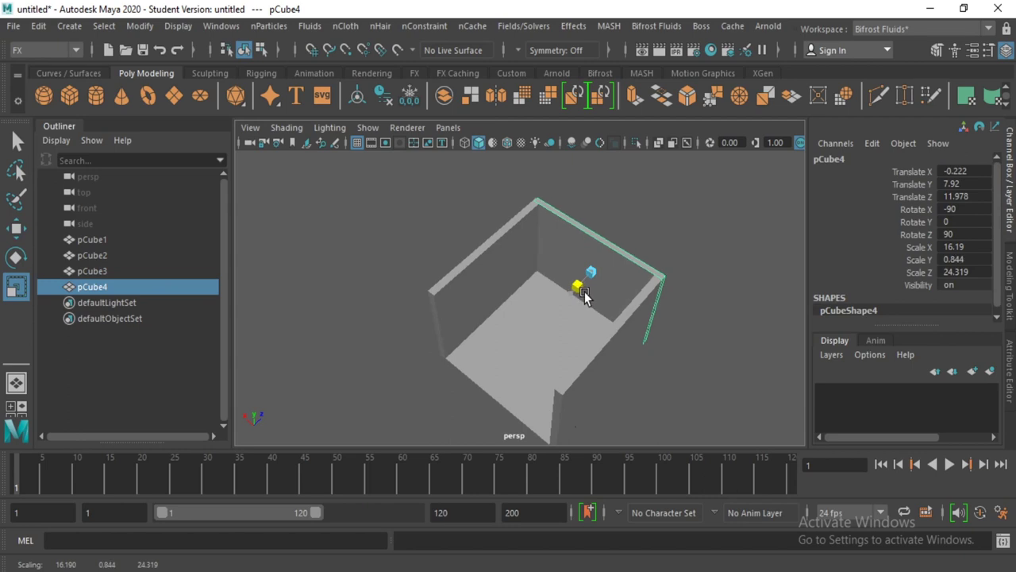
{"action": "left_click", "coordinate": [658, 215]}
{"action": "left_click_drag", "start_coordinate": [449, 424], "coordinate": [526, 291], "text": "alt"}
{"action": "left_click", "coordinate": [526, 291]}
{"action": "mouse_move", "coordinate": [693, 318]}
{"action": "left_mouse_down", "text": "alt"}
{"action": "mouse_move", "coordinate": [601, 335]}
{"action": "mouse_move", "coordinate": [585, 389]}
{"action": "mouse_move", "coordinate": [596, 367]}
{"action": "left_mouse_up", "text": "alt"}
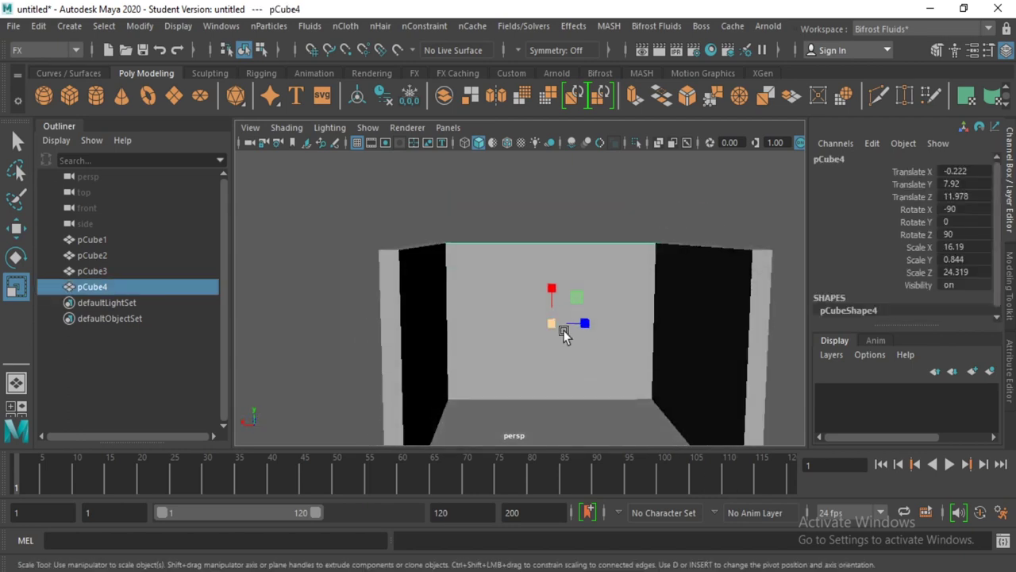
{"action": "right_click_drag", "start_coordinate": [563, 334], "coordinate": [536, 337], "text": "alt"}
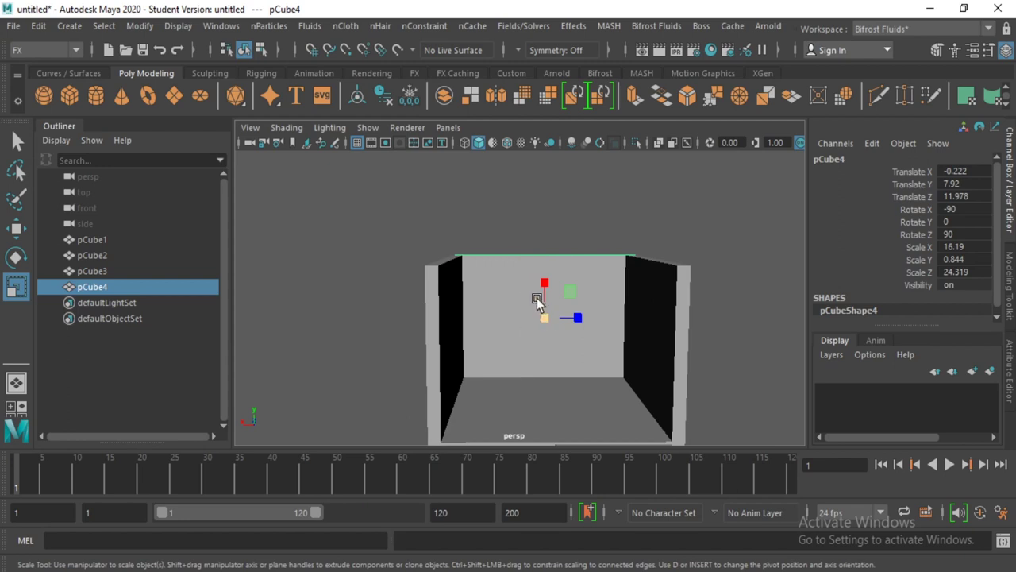
- Select the left, back and right walls together and bring up the component mode menu
{"action": "left_click", "coordinate": [451, 283]}
{"action": "left_click", "coordinate": [559, 287], "text": "shift"}
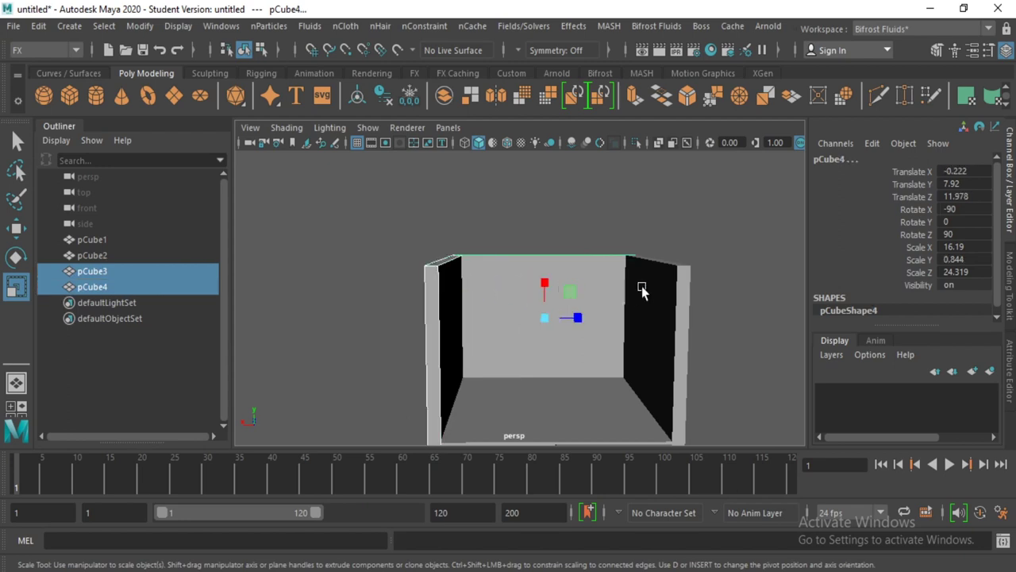
{"action": "left_click", "coordinate": [640, 286], "text": "shift"}
{"action": "left_click_drag", "start_coordinate": [602, 320], "coordinate": [635, 301], "text": "alt"}
{"action": "scroll", "coordinate": [640, 103], "scroll_direction": "up", "scroll_amount": 3}
{"action": "right_click_drag", "start_coordinate": [640, 103], "coordinate": [608, 137]}
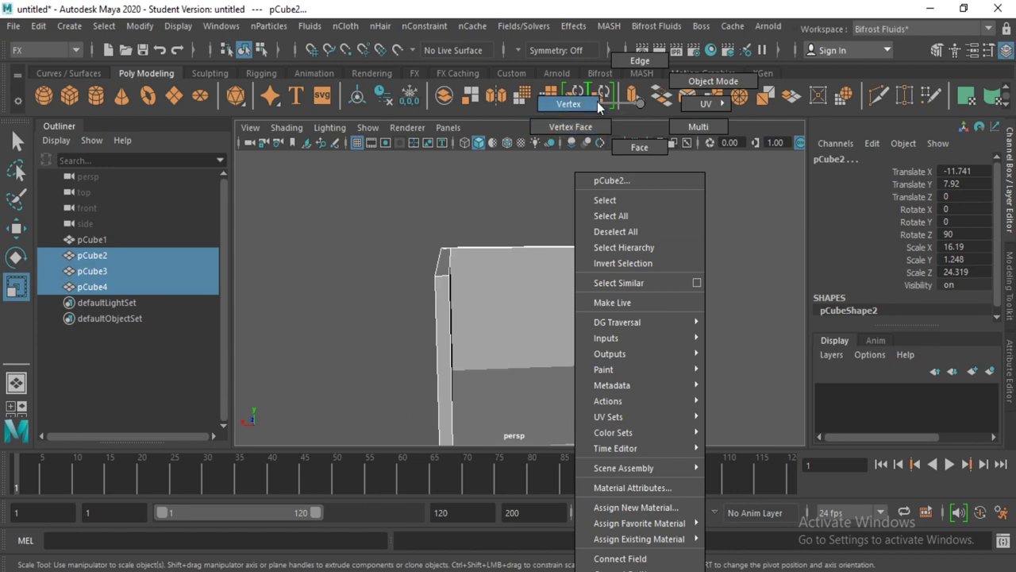
- Narrow the selection to the left wall and orbit to a frontal view of the room
{"action": "left_click", "coordinate": [599, 108]}
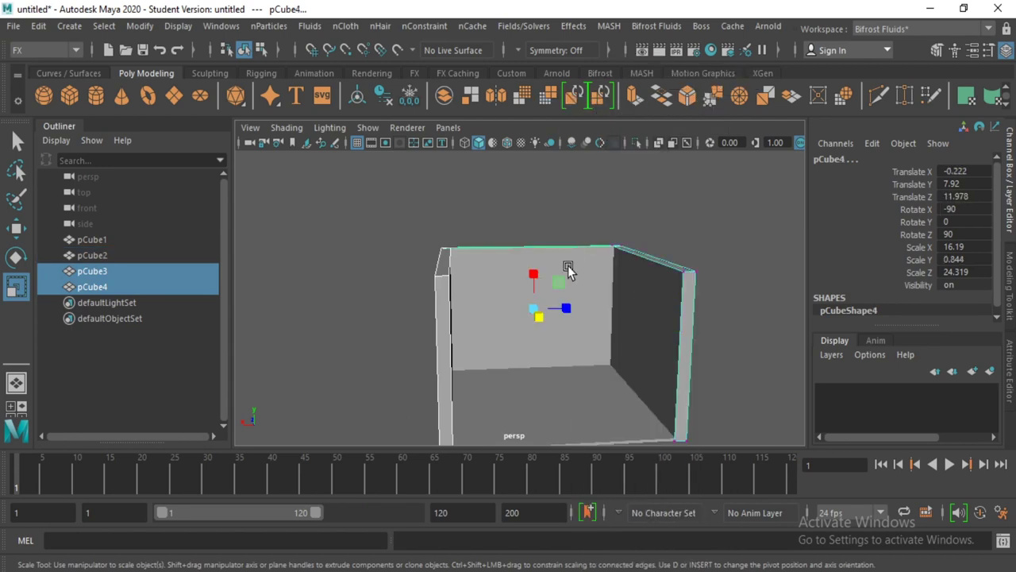
{"action": "right_click_drag", "start_coordinate": [569, 271], "coordinate": [521, 108]}
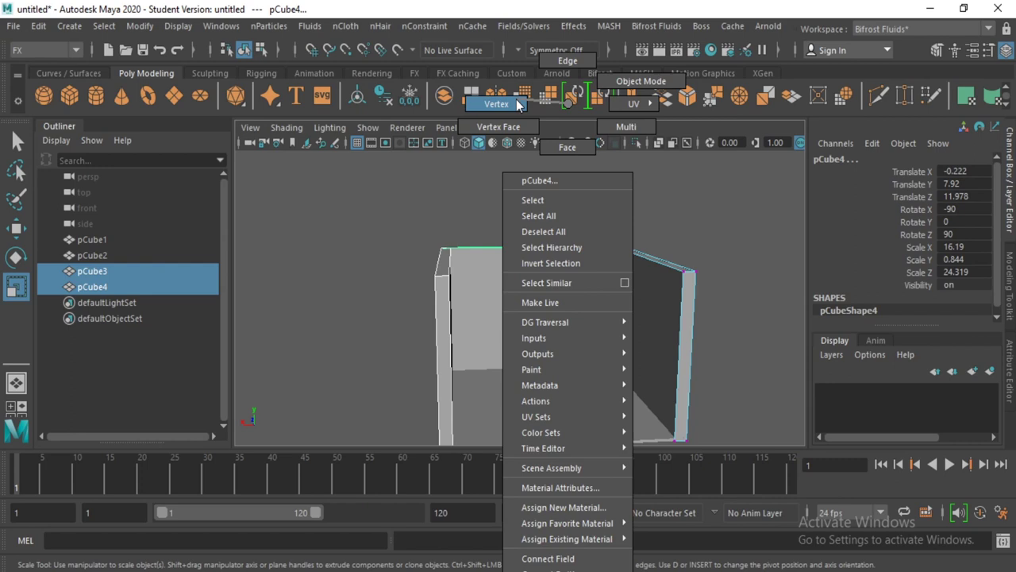
{"action": "left_click", "coordinate": [477, 262]}
{"action": "left_click_drag", "start_coordinate": [499, 199], "coordinate": [545, 288], "text": "alt"}
{"action": "right_click", "coordinate": [474, 242]}
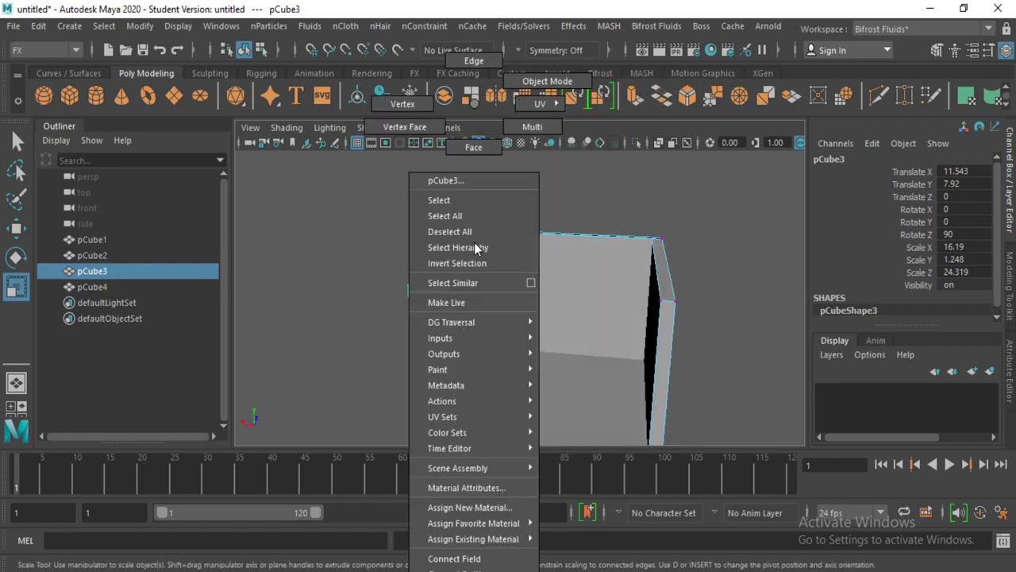
{"action": "left_click", "coordinate": [461, 216]}
{"action": "left_click_drag", "start_coordinate": [461, 216], "coordinate": [486, 221], "text": "alt"}
- Marquee-select the walls' top vertices and move them up to make the walls taller
{"action": "left_click_drag", "start_coordinate": [683, 229], "coordinate": [425, 300]}
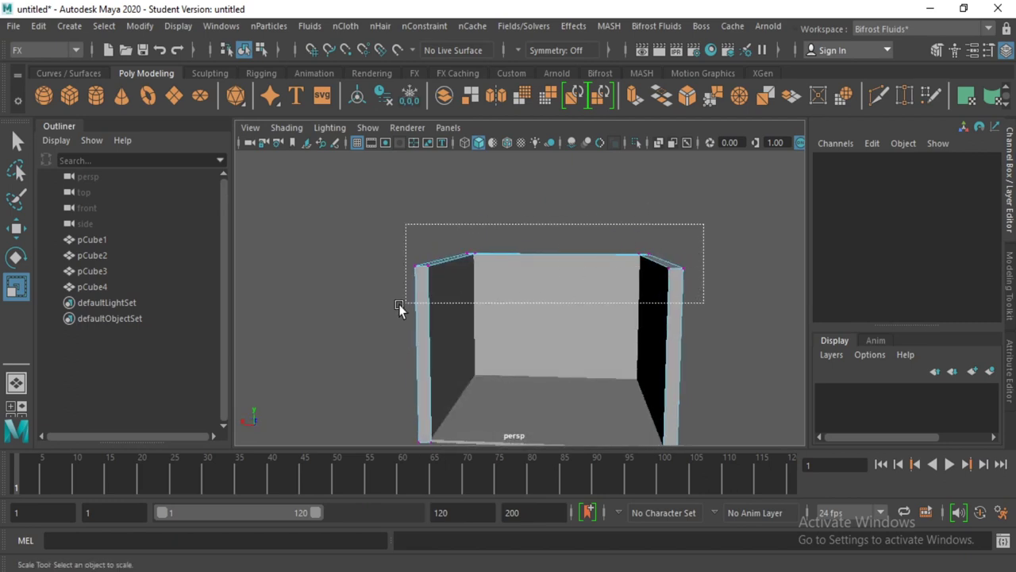
{"action": "left_click_drag", "start_coordinate": [361, 336], "coordinate": [418, 352], "text": "alt"}
{"action": "left_click", "coordinate": [16, 228]}
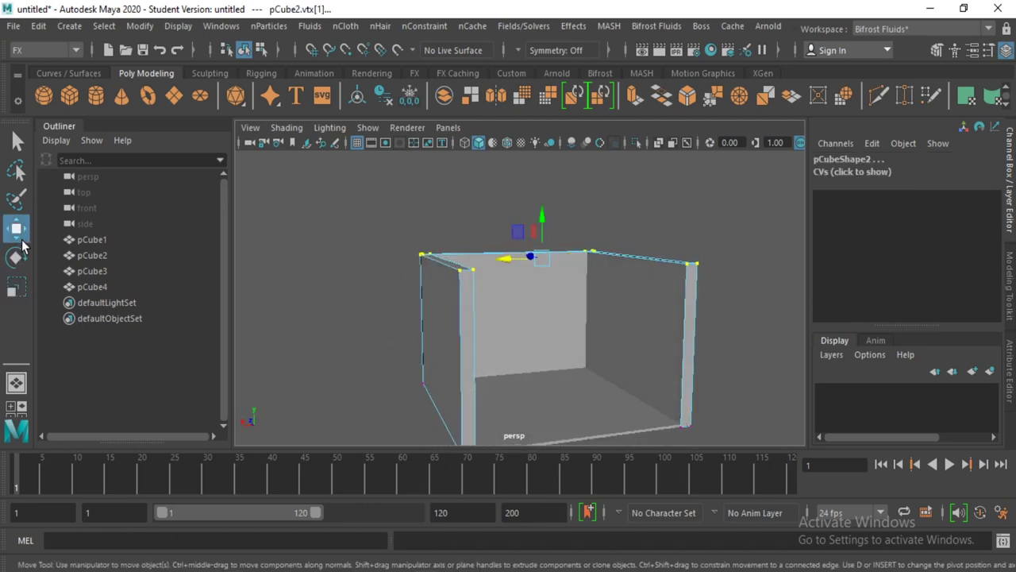
{"action": "left_click_drag", "start_coordinate": [541, 225], "coordinate": [548, 171]}
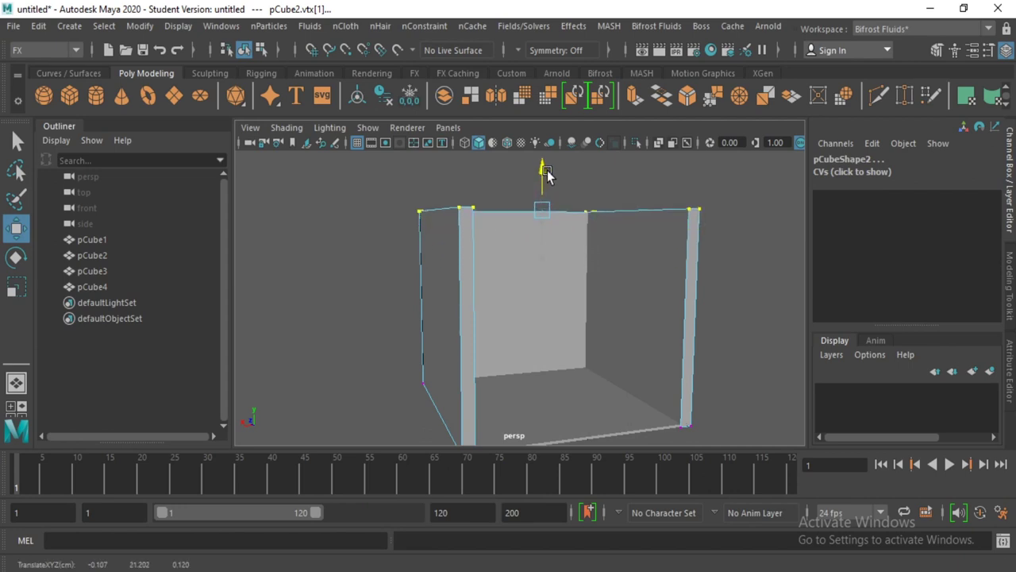
{"action": "mouse_move", "coordinate": [586, 262]}
{"action": "left_mouse_down", "text": "alt"}
{"action": "mouse_move", "coordinate": [494, 340]}
{"action": "mouse_move", "coordinate": [529, 344]}
{"action": "mouse_move", "coordinate": [545, 329]}
{"action": "left_mouse_up", "text": "alt"}
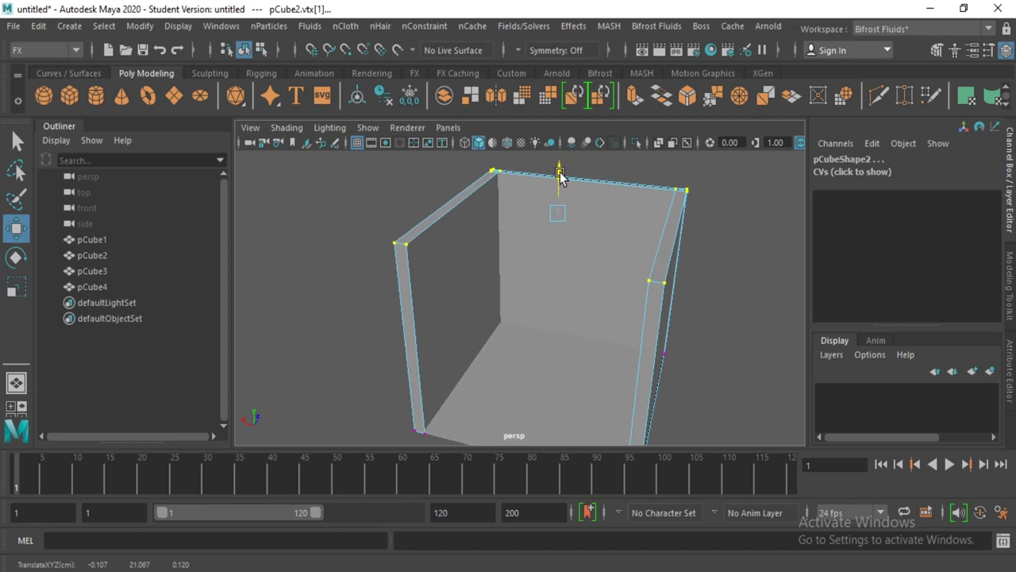
- Return to Object Mode, clearing the vertex selection
{"action": "right_click_drag", "start_coordinate": [497, 103], "coordinate": [556, 86]}
{"action": "left_click", "coordinate": [556, 83]}
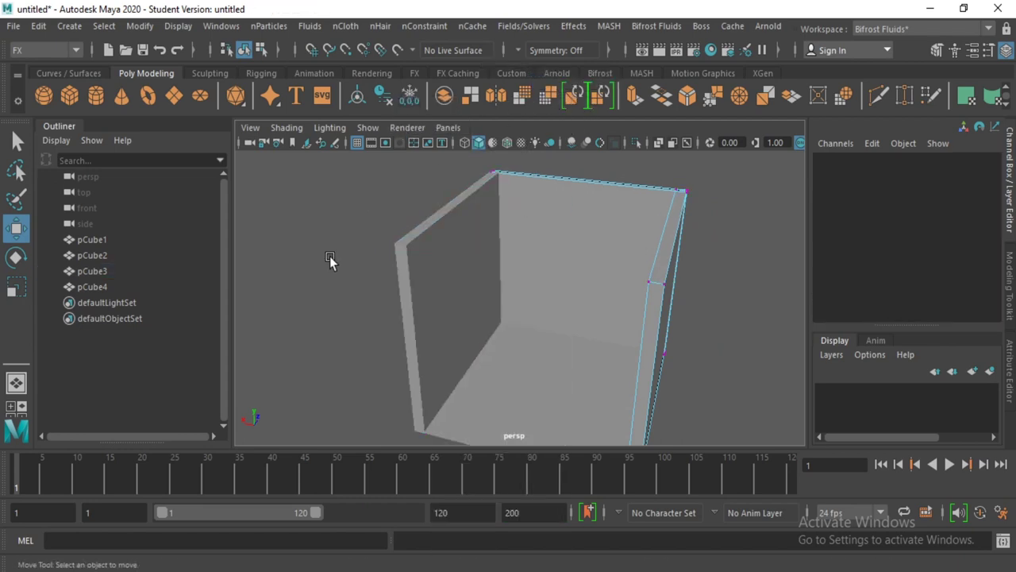
{"action": "right_click_drag", "start_coordinate": [560, 208], "coordinate": [564, 200]}
{"action": "mouse_move", "coordinate": [563, 200]}
{"action": "left_mouse_down", "text": "alt"}
{"action": "mouse_move", "coordinate": [392, 365]}
{"action": "mouse_move", "coordinate": [575, 271]}
{"action": "left_mouse_up", "text": "alt"}
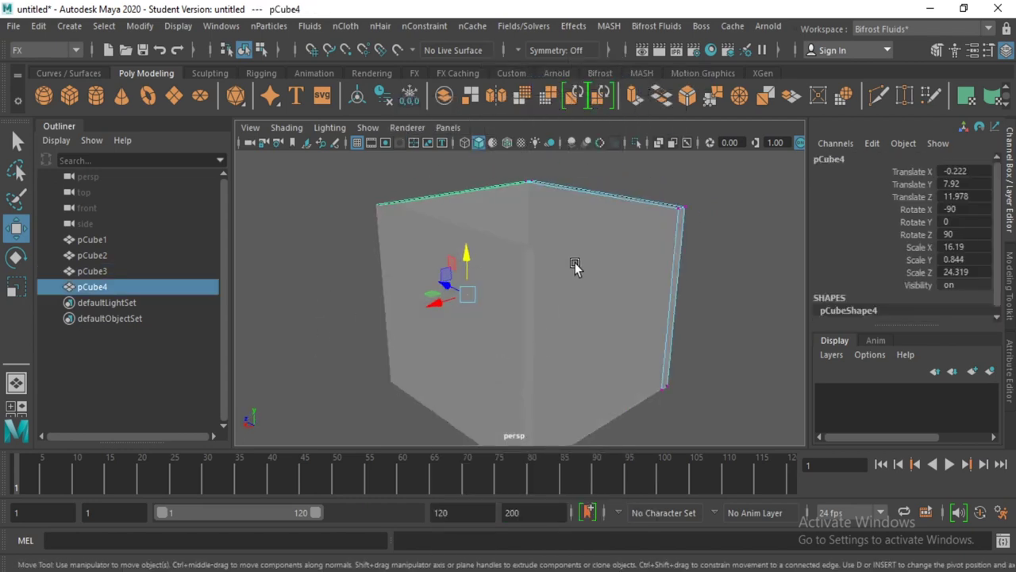
{"action": "right_click", "coordinate": [560, 220]}
{"action": "mouse_move", "coordinate": [560, 220]}
{"action": "right_mouse_down"}
{"action": "mouse_move", "coordinate": [568, 243]}
{"action": "mouse_move", "coordinate": [628, 81]}
{"action": "right_mouse_up"}
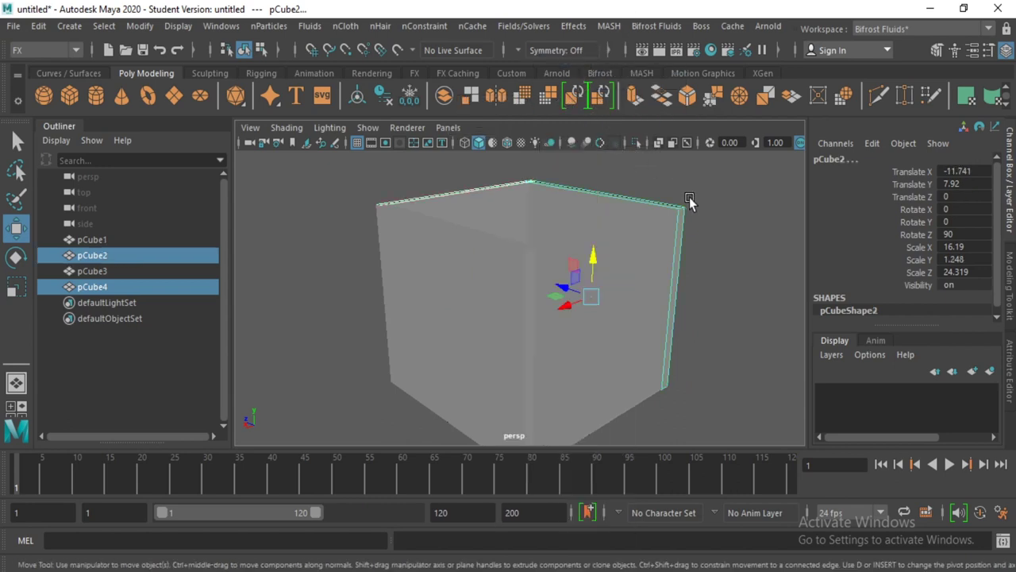
{"action": "left_click", "coordinate": [744, 237]}
- Look inside the box and check the back and left walls, then clear the selection
{"action": "left_click_drag", "start_coordinate": [744, 236], "coordinate": [567, 227], "text": "alt"}
{"action": "left_click", "coordinate": [567, 227]}
{"action": "left_click", "coordinate": [449, 262]}
{"action": "left_click", "coordinate": [453, 356], "text": "ctrl"}
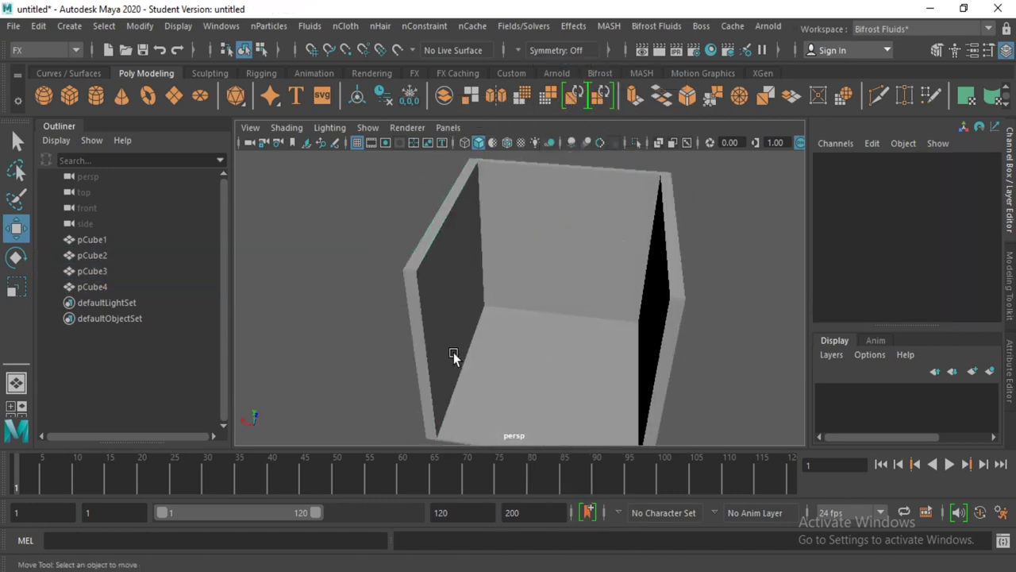
- Orbit to a frontal view into the box and frame the floor
{"action": "left_click_drag", "start_coordinate": [357, 379], "coordinate": [446, 382], "text": "alt"}
{"action": "mouse_move", "coordinate": [705, 384]}
{"action": "left_mouse_down", "text": "alt"}
{"action": "mouse_move", "coordinate": [538, 378]}
{"action": "mouse_move", "coordinate": [660, 374]}
{"action": "left_mouse_up", "text": "alt"}
{"action": "left_click", "coordinate": [592, 381]}
{"action": "key", "text": "f"}
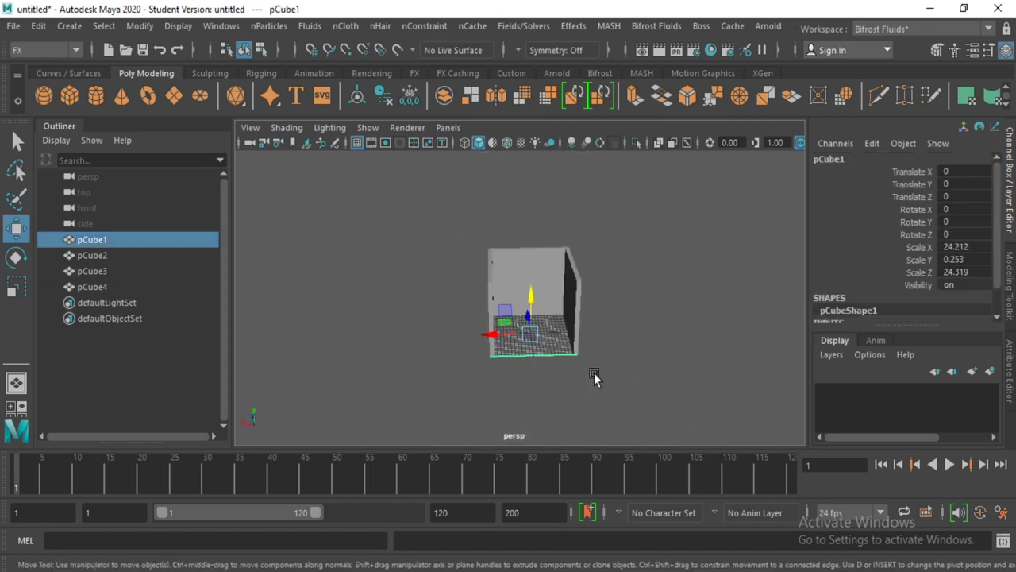
{"action": "scroll", "coordinate": [591, 381], "scroll_direction": "up", "scroll_amount": 2}
{"action": "scroll", "coordinate": [592, 382], "scroll_direction": "up", "scroll_amount": 2}
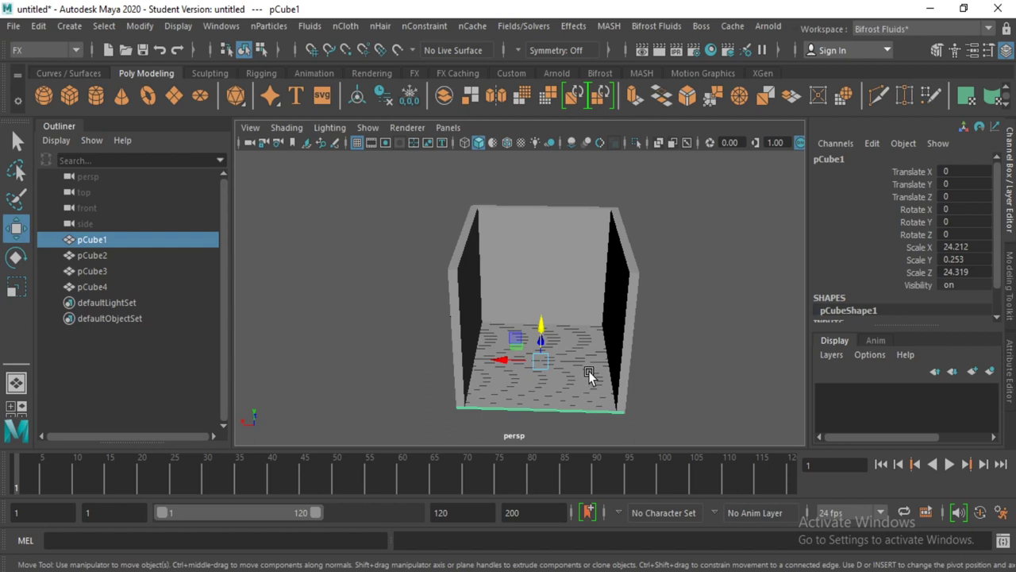
- Widen the floor pCube1 to Scale X 45.467
{"action": "left_click", "coordinate": [520, 318]}
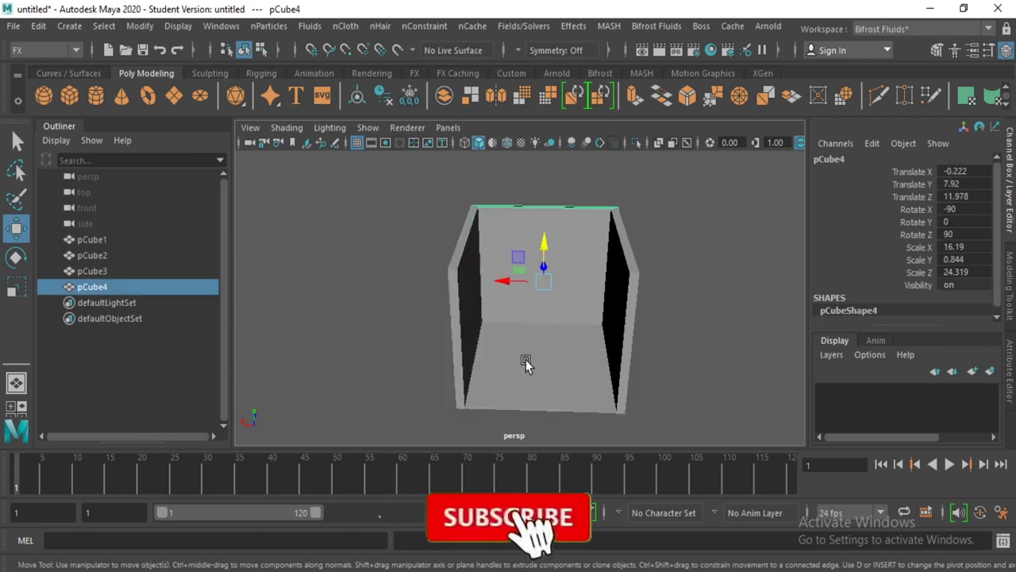
{"action": "left_click", "coordinate": [623, 337]}
{"action": "mouse_move", "coordinate": [623, 338]}
{"action": "left_mouse_down", "text": "alt"}
{"action": "mouse_move", "coordinate": [564, 420]}
{"action": "mouse_move", "coordinate": [536, 404]}
{"action": "mouse_move", "coordinate": [552, 400]}
{"action": "mouse_move", "coordinate": [526, 358]}
{"action": "left_mouse_up", "text": "alt"}
{"action": "left_click", "coordinate": [471, 336]}
{"action": "left_click", "coordinate": [509, 354]}
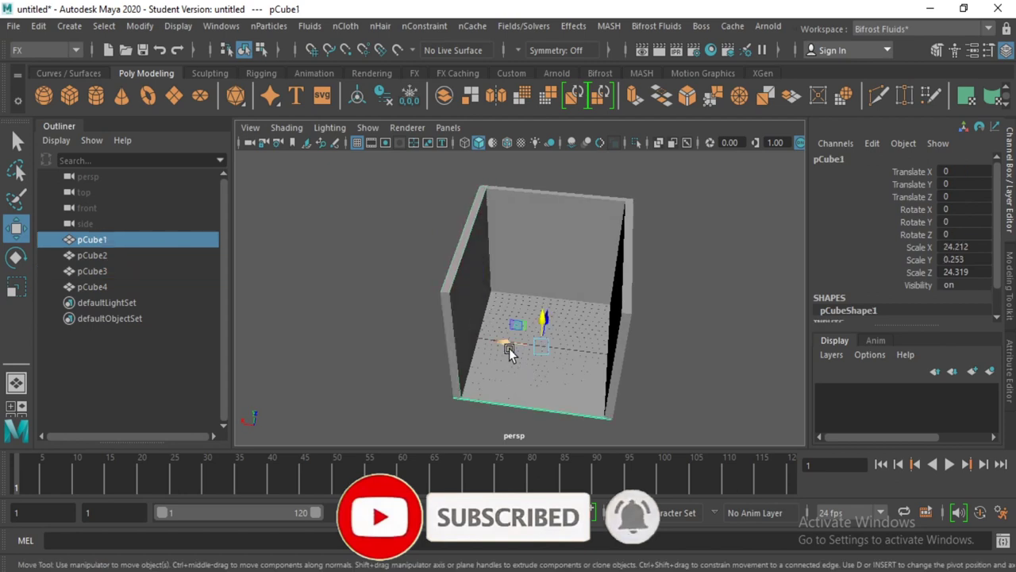
{"action": "left_click", "coordinate": [15, 288]}
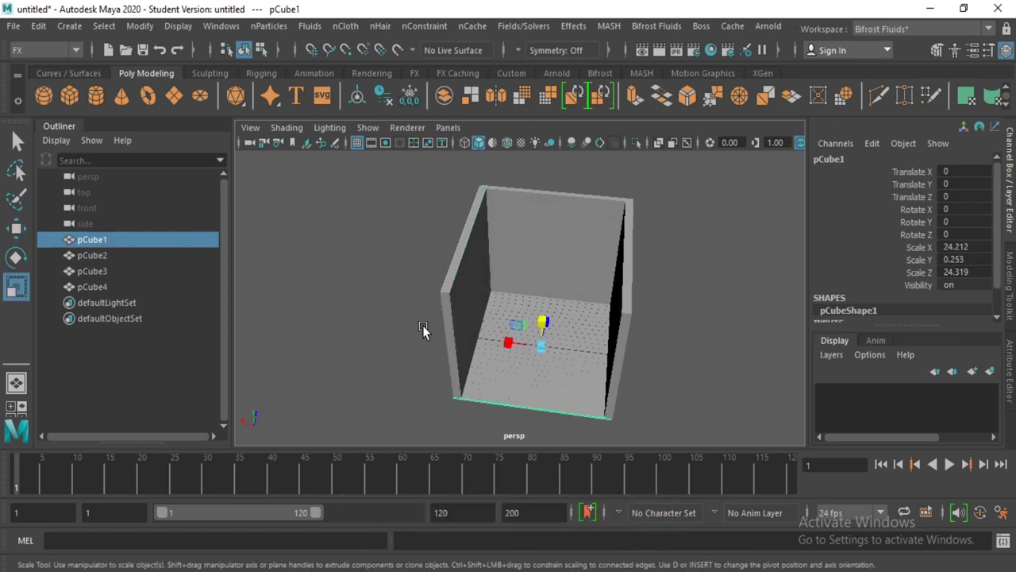
{"action": "left_click_drag", "start_coordinate": [518, 349], "coordinate": [488, 353]}
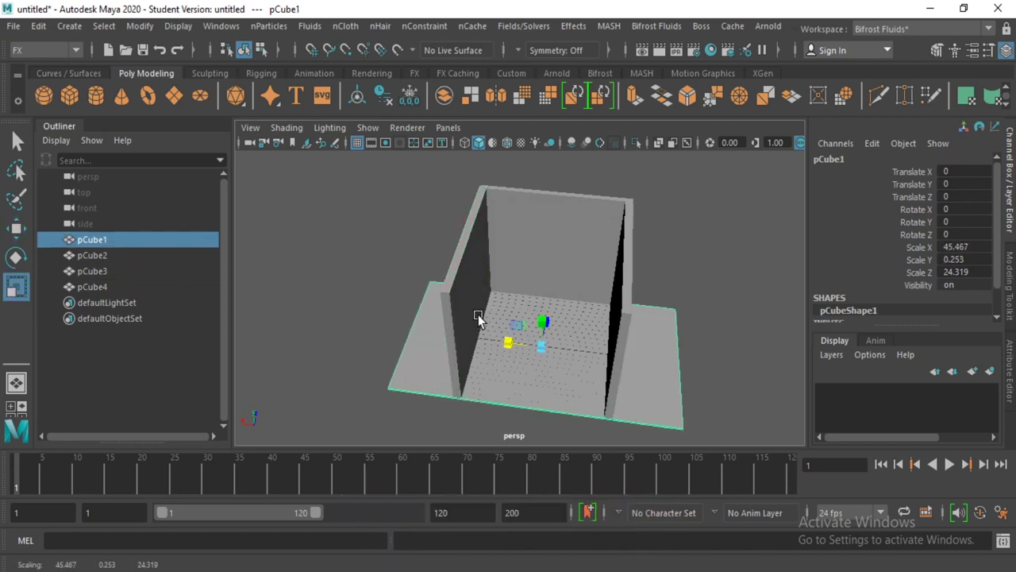
- Move the left wall pCube3 out to Translate X 22.744 at the floor's edge
{"action": "left_click", "coordinate": [479, 322]}
{"action": "left_click", "coordinate": [17, 227]}
{"action": "left_click_drag", "start_coordinate": [428, 302], "coordinate": [361, 306]}
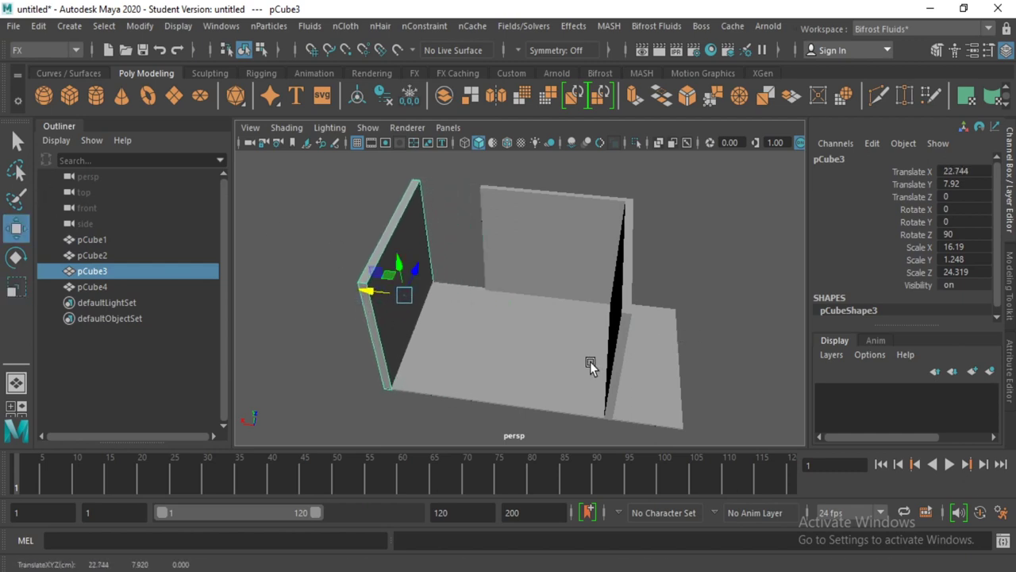
- Push pCube2 out to Translate X -22.6 and stretch pCube4 to Scale Z 46.522
{"action": "left_click", "coordinate": [618, 343]}
{"action": "left_click_drag", "start_coordinate": [572, 311], "coordinate": [639, 328]}
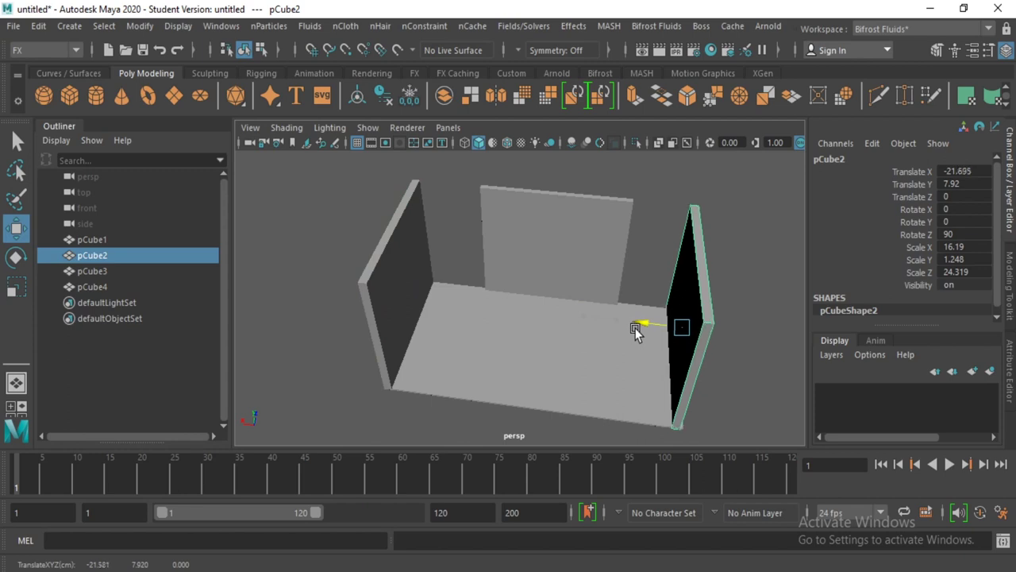
{"action": "left_click", "coordinate": [571, 234]}
{"action": "left_click_drag", "start_coordinate": [572, 233], "coordinate": [495, 330], "text": "alt"}
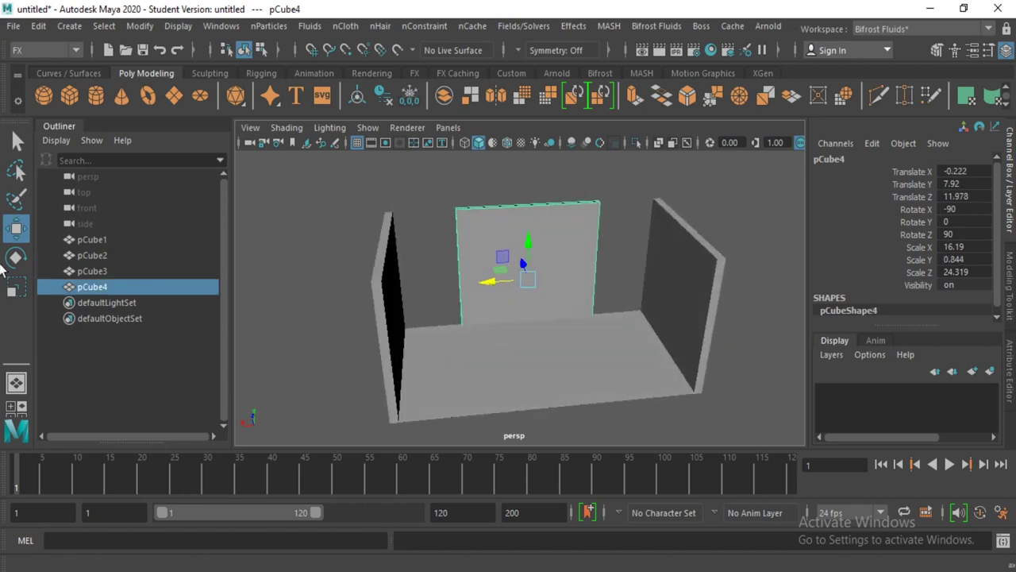
{"action": "left_click", "coordinate": [12, 289]}
{"action": "left_click_drag", "start_coordinate": [555, 271], "coordinate": [589, 276]}
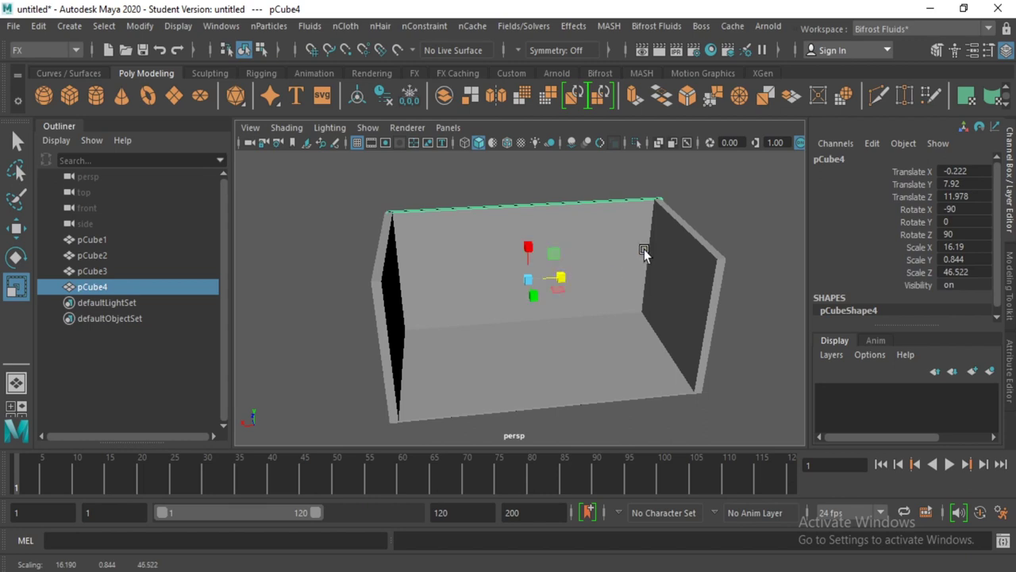
- Orbit around and look down into the finished open-fronted room
{"action": "left_click", "coordinate": [707, 270]}
{"action": "mouse_move", "coordinate": [707, 270]}
{"action": "left_mouse_down", "text": "alt"}
{"action": "mouse_move", "coordinate": [529, 411]}
{"action": "mouse_move", "coordinate": [540, 387]}
{"action": "mouse_move", "coordinate": [641, 386]}
{"action": "mouse_move", "coordinate": [657, 373]}
{"action": "mouse_move", "coordinate": [529, 386]}
{"action": "mouse_move", "coordinate": [590, 386]}
{"action": "left_mouse_up", "text": "alt"}
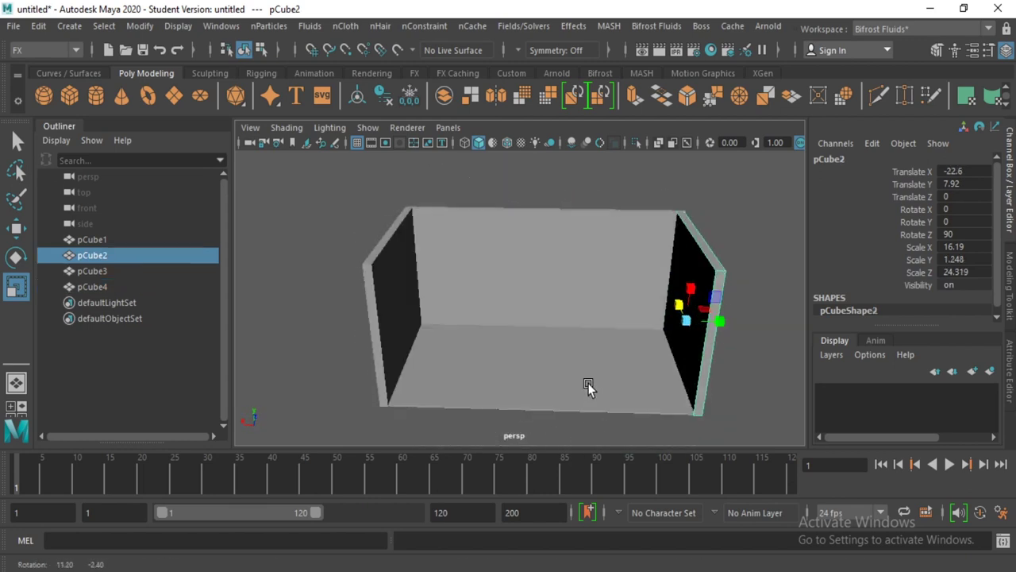
{"action": "mouse_move", "coordinate": [644, 404]}
{"action": "left_mouse_down", "text": "alt"}
{"action": "mouse_move", "coordinate": [631, 390]}
{"action": "mouse_move", "coordinate": [543, 368]}
{"action": "mouse_move", "coordinate": [660, 390]}
{"action": "mouse_move", "coordinate": [483, 386]}
{"action": "mouse_move", "coordinate": [540, 345]}
{"action": "mouse_move", "coordinate": [495, 331]}
{"action": "mouse_move", "coordinate": [461, 334]}
{"action": "mouse_move", "coordinate": [402, 365]}
{"action": "mouse_move", "coordinate": [474, 347]}
{"action": "mouse_move", "coordinate": [458, 351]}
{"action": "left_mouse_up", "text": "alt"}
{"action": "left_click", "coordinate": [543, 368]}
{"action": "left_click", "coordinate": [708, 292]}
{"action": "scroll", "coordinate": [709, 292], "scroll_direction": "up", "scroll_amount": 3}
{"action": "mouse_move", "coordinate": [600, 328]}
{"action": "left_mouse_down", "text": "alt"}
{"action": "mouse_move", "coordinate": [563, 354]}
{"action": "mouse_move", "coordinate": [593, 354]}
{"action": "mouse_move", "coordinate": [538, 356]}
{"action": "mouse_move", "coordinate": [591, 335]}
{"action": "mouse_move", "coordinate": [529, 374]}
{"action": "mouse_move", "coordinate": [493, 363]}
{"action": "mouse_move", "coordinate": [470, 377]}
{"action": "left_mouse_up", "text": "alt"}
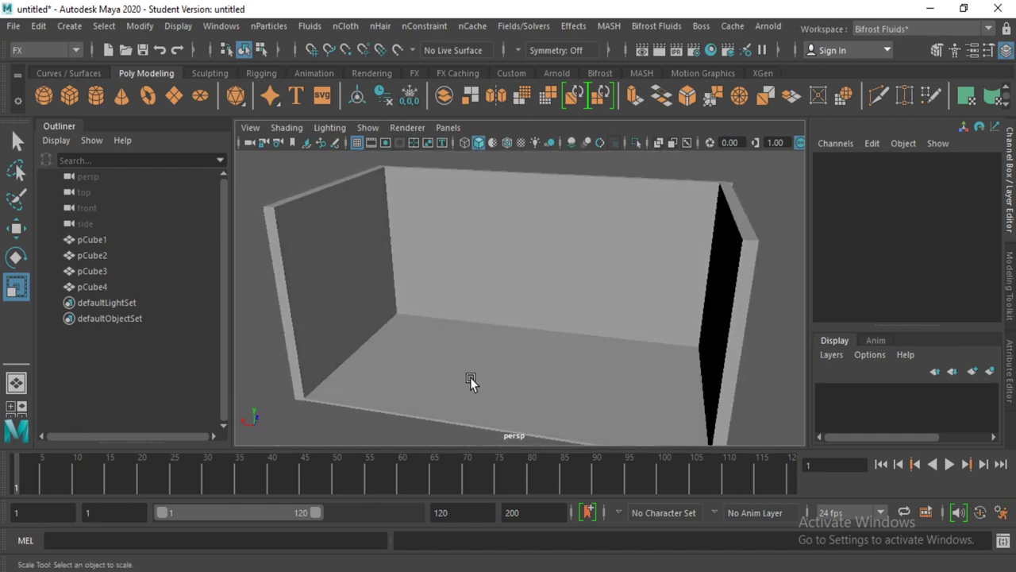
{"action": "left_click", "coordinate": [470, 377]}
{"action": "left_click", "coordinate": [281, 406]}
- Add a polygon cylinder inside the room and frame the view on it
{"action": "left_click_drag", "start_coordinate": [329, 431], "coordinate": [374, 422], "text": "alt"}
{"action": "left_click_drag", "start_coordinate": [463, 406], "coordinate": [289, 265], "text": "alt"}
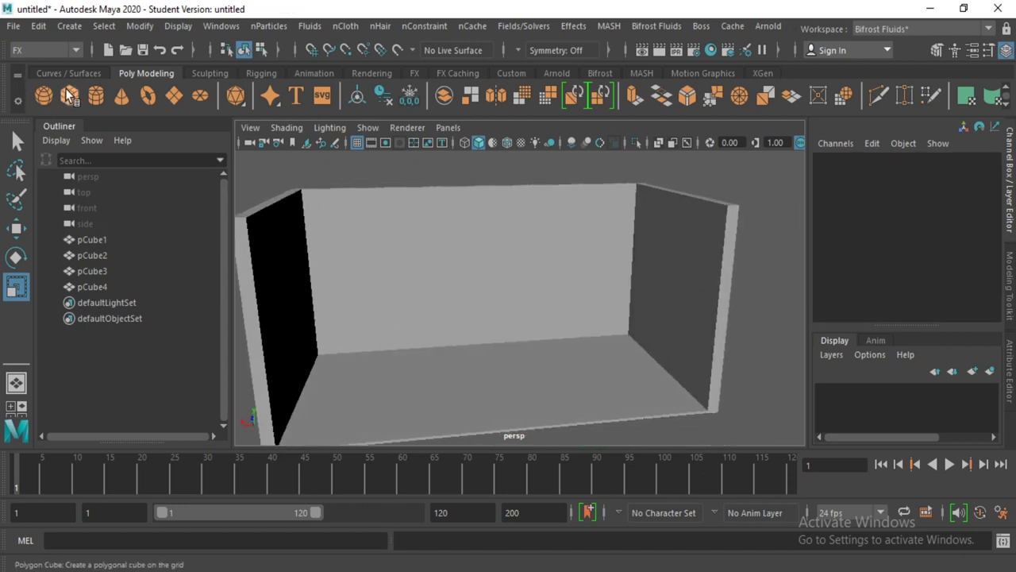
{"action": "left_click", "coordinate": [95, 96]}
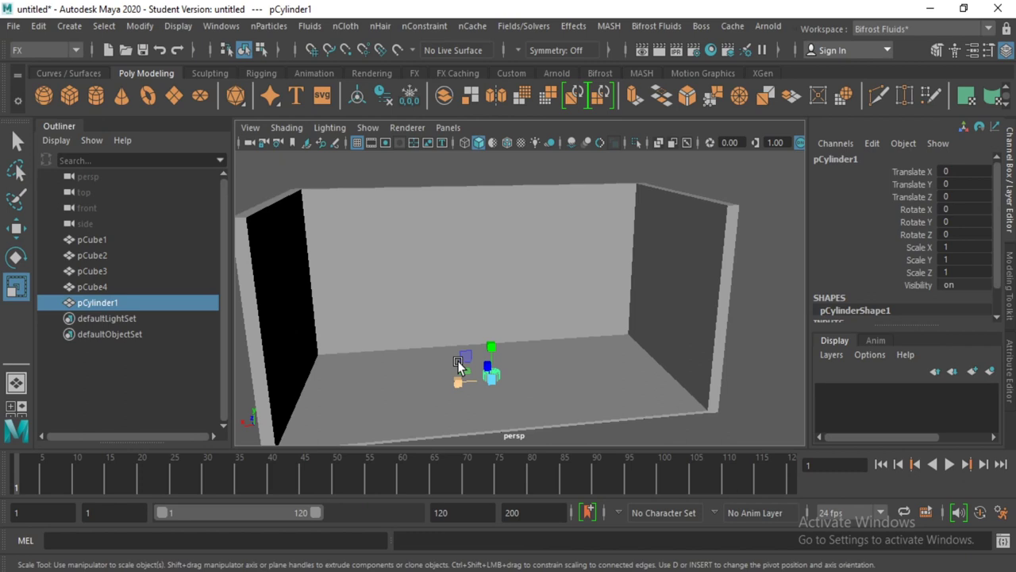
{"action": "key", "text": "f"}
- Raise the cylinder to Translate Y 3.962 and show its Attribute Editor
{"action": "scroll", "coordinate": [557, 285], "scroll_direction": "down", "scroll_amount": 2}
{"action": "mouse_move", "coordinate": [557, 285]}
{"action": "left_mouse_down", "text": "alt"}
{"action": "mouse_move", "coordinate": [537, 322]}
{"action": "mouse_move", "coordinate": [529, 281]}
{"action": "mouse_move", "coordinate": [505, 305]}
{"action": "left_mouse_up", "text": "alt"}
{"action": "left_click", "coordinate": [15, 227]}
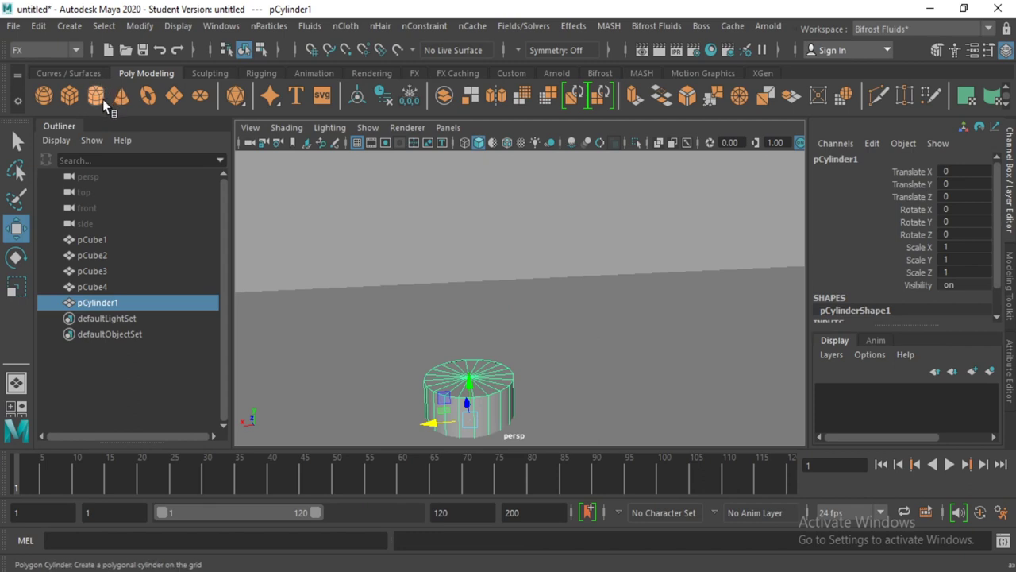
{"action": "scroll", "coordinate": [504, 377], "scroll_direction": "down", "scroll_amount": 2}
{"action": "left_click_drag", "start_coordinate": [504, 377], "coordinate": [513, 235], "text": "alt"}
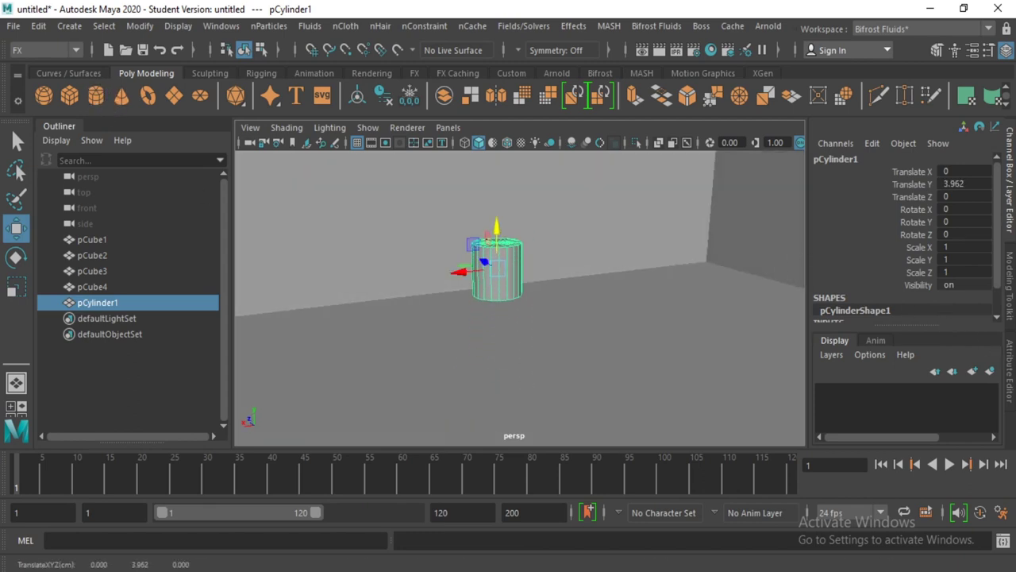
{"action": "left_click", "coordinate": [1010, 365]}
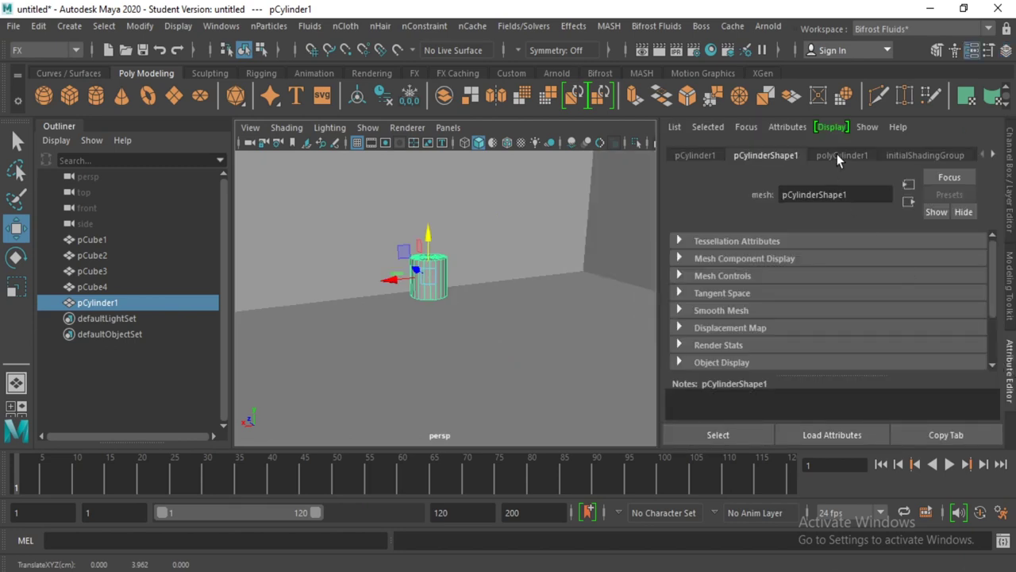
- Give pCylinder1 12 axis subdivisions and scale it flat in Y into a thin disc
{"action": "left_click", "coordinate": [841, 157]}
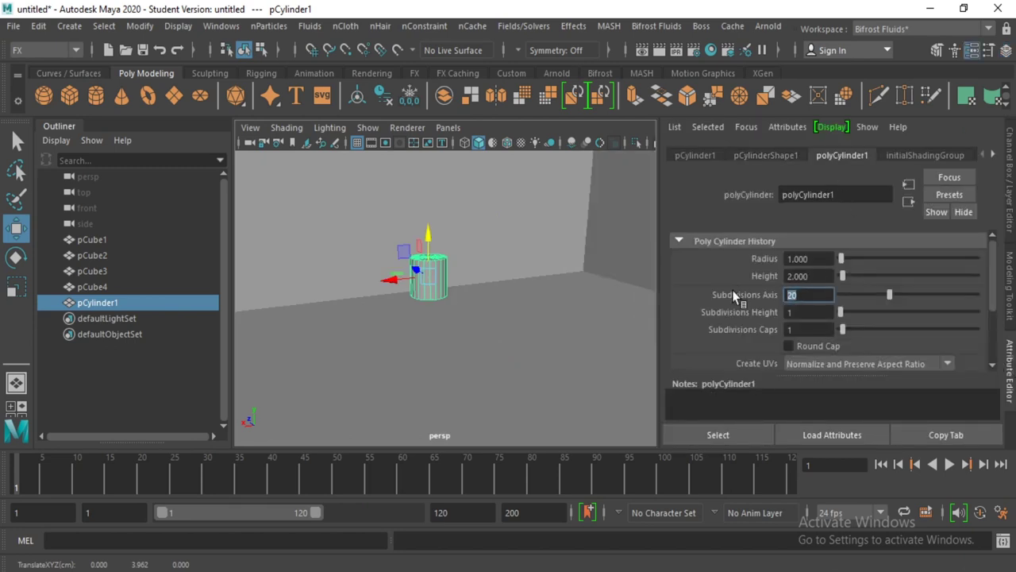
{"action": "type", "text": "12"}
{"action": "left_click", "coordinate": [802, 311]}
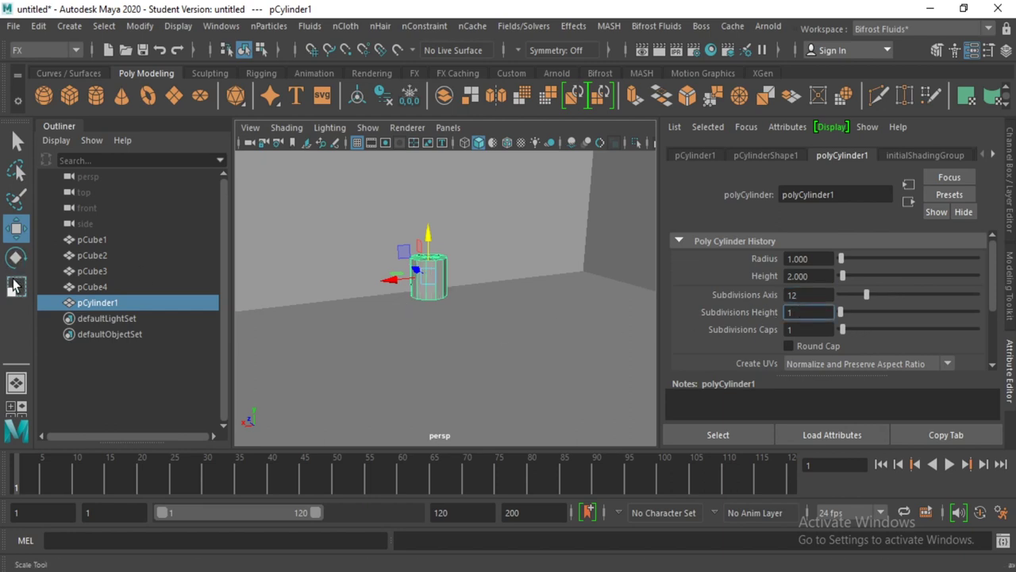
{"action": "left_click", "coordinate": [15, 287]}
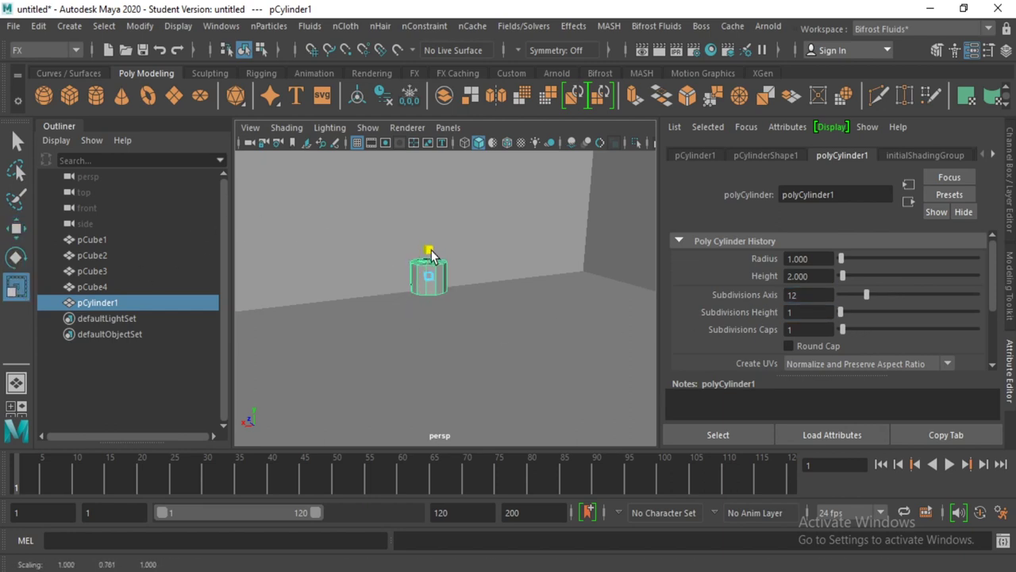
{"action": "mouse_move", "coordinate": [431, 248]}
{"action": "left_mouse_down"}
{"action": "mouse_move", "coordinate": [430, 298]}
{"action": "mouse_move", "coordinate": [452, 241]}
{"action": "mouse_move", "coordinate": [432, 270]}
{"action": "left_mouse_up"}
- Reselect the flattened disc and view it edge-on from a lower angle
{"action": "left_click", "coordinate": [505, 332]}
{"action": "mouse_move", "coordinate": [507, 291]}
{"action": "left_mouse_down", "text": "alt"}
{"action": "mouse_move", "coordinate": [363, 299]}
{"action": "mouse_move", "coordinate": [486, 277]}
{"action": "mouse_move", "coordinate": [454, 349]}
{"action": "mouse_move", "coordinate": [377, 342]}
{"action": "mouse_move", "coordinate": [410, 304]}
{"action": "mouse_move", "coordinate": [411, 328]}
{"action": "mouse_move", "coordinate": [490, 310]}
{"action": "mouse_move", "coordinate": [421, 320]}
{"action": "mouse_move", "coordinate": [403, 366]}
{"action": "mouse_move", "coordinate": [514, 336]}
{"action": "mouse_move", "coordinate": [376, 336]}
{"action": "left_mouse_up", "text": "alt"}
{"action": "left_click", "coordinate": [475, 282]}
{"action": "scroll", "coordinate": [455, 348], "scroll_direction": "up", "scroll_amount": 3}
{"action": "scroll", "coordinate": [426, 321], "scroll_direction": "up", "scroll_amount": 2}
{"action": "scroll", "coordinate": [404, 366], "scroll_direction": "up", "scroll_amount": 2}
{"action": "scroll", "coordinate": [377, 335], "scroll_direction": "down", "scroll_amount": 3}
{"action": "middle_click_drag", "start_coordinate": [402, 328], "coordinate": [432, 359], "text": "alt"}
{"action": "left_click_drag", "start_coordinate": [433, 359], "coordinate": [497, 314], "text": "alt"}
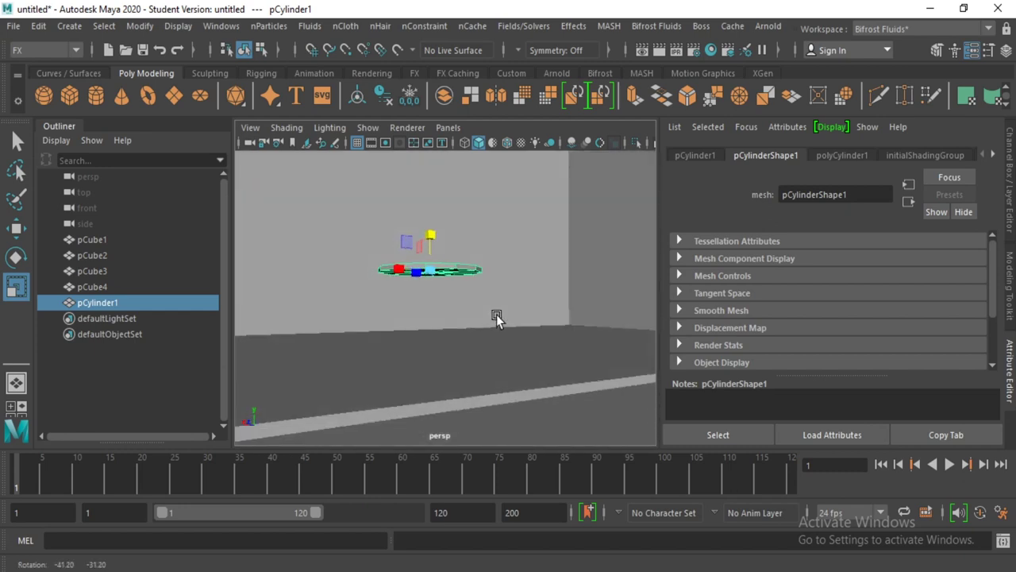
- Create a second cylinder, pCylinder2, beneath the disc
{"action": "left_click", "coordinate": [96, 95]}
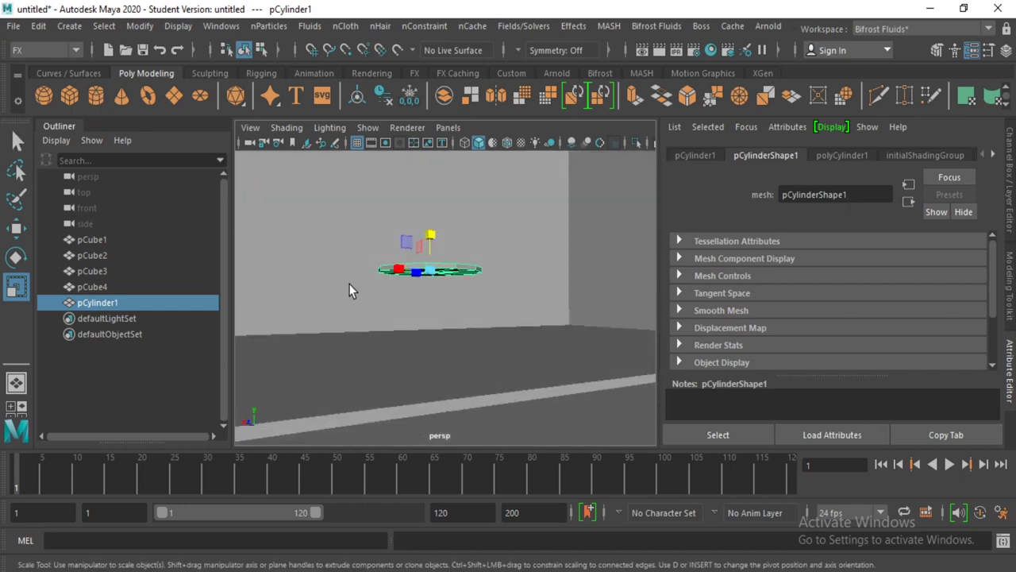
{"action": "mouse_move", "coordinate": [506, 337]}
{"action": "left_mouse_down", "text": "alt"}
{"action": "mouse_move", "coordinate": [159, 294]}
{"action": "mouse_move", "coordinate": [376, 338]}
{"action": "left_mouse_up", "text": "alt"}
{"action": "key", "text": "w"}
{"action": "left_click_drag", "start_coordinate": [447, 328], "coordinate": [444, 302], "text": "alt"}
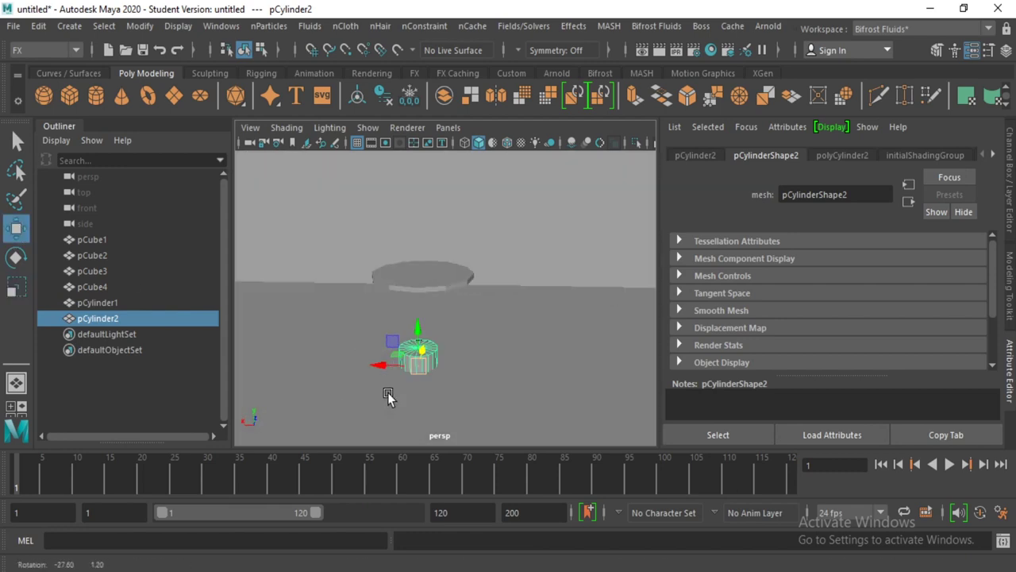
- Set polyCylinder2's Subdivisions Axis to 12
{"action": "left_click", "coordinate": [847, 155]}
{"action": "type", "text": "12"}
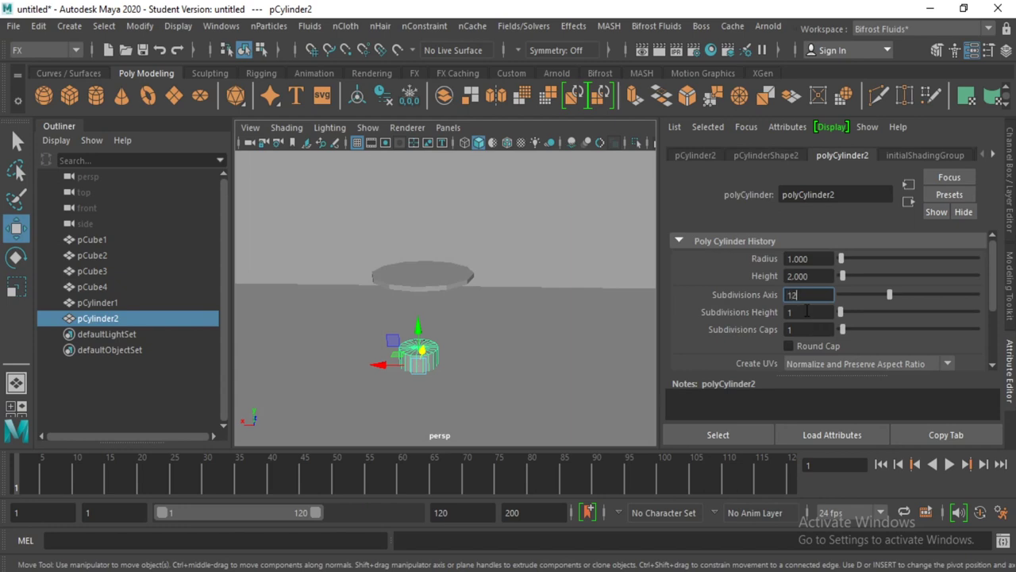
{"action": "left_click", "coordinate": [798, 312]}
{"action": "left_click_drag", "start_coordinate": [367, 395], "coordinate": [468, 327], "text": "alt"}
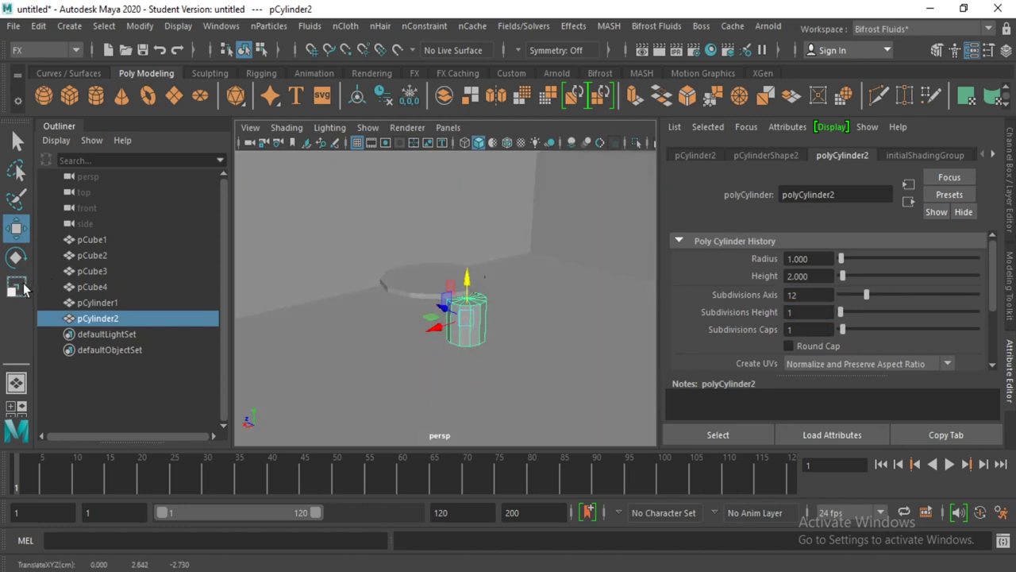
- Scale the cylinder uniformly to 0.18, stretch it tall, and move it under the tabletop
{"action": "left_click", "coordinate": [23, 288]}
{"action": "left_click_drag", "start_coordinate": [458, 314], "coordinate": [430, 317]}
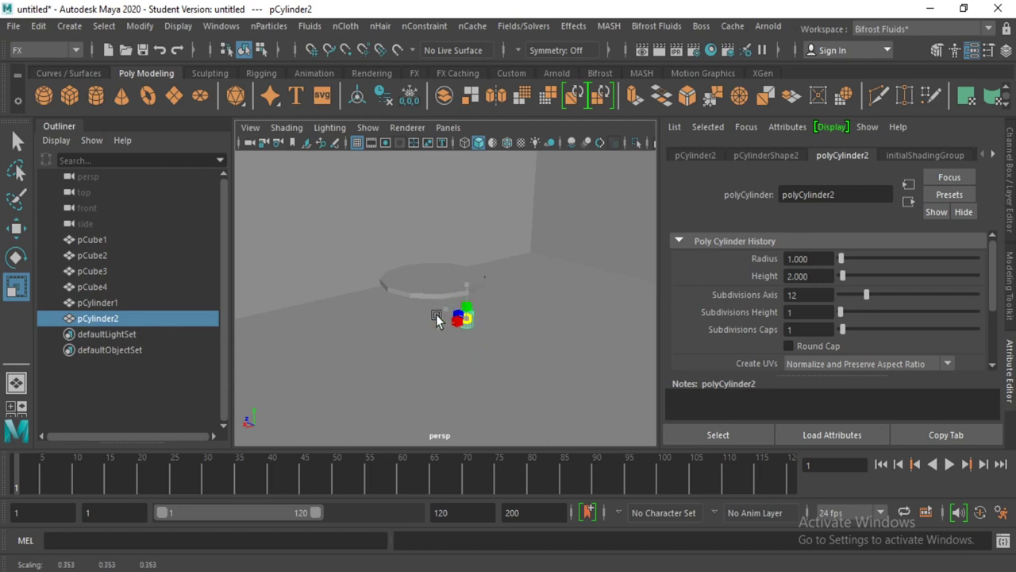
{"action": "left_click_drag", "start_coordinate": [475, 289], "coordinate": [476, 254]}
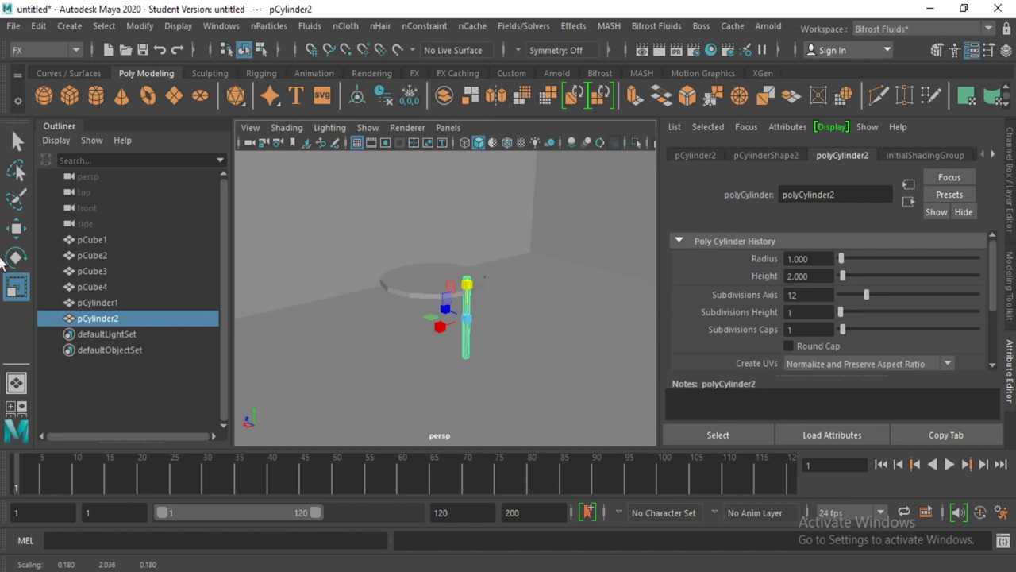
{"action": "left_click", "coordinate": [16, 228]}
{"action": "mouse_move", "coordinate": [475, 272]}
{"action": "left_mouse_down"}
{"action": "mouse_move", "coordinate": [465, 319]}
{"action": "mouse_move", "coordinate": [363, 325]}
{"action": "mouse_move", "coordinate": [300, 363]}
{"action": "mouse_move", "coordinate": [444, 333]}
{"action": "mouse_move", "coordinate": [380, 311]}
{"action": "mouse_move", "coordinate": [466, 343]}
{"action": "mouse_move", "coordinate": [457, 319]}
{"action": "left_mouse_up"}
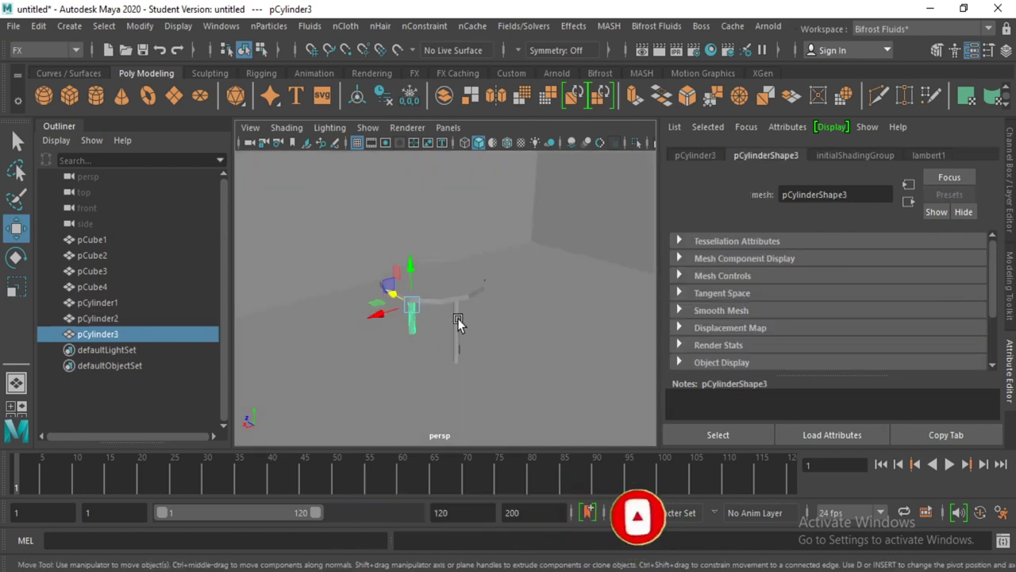
- Clone the leg into pCylinder4 and pCylinder5 under the tabletop, then reselect the top
{"action": "scroll", "coordinate": [445, 329], "scroll_direction": "up", "scroll_amount": 5}
{"action": "scroll", "coordinate": [494, 370], "scroll_direction": "up", "scroll_amount": 3}
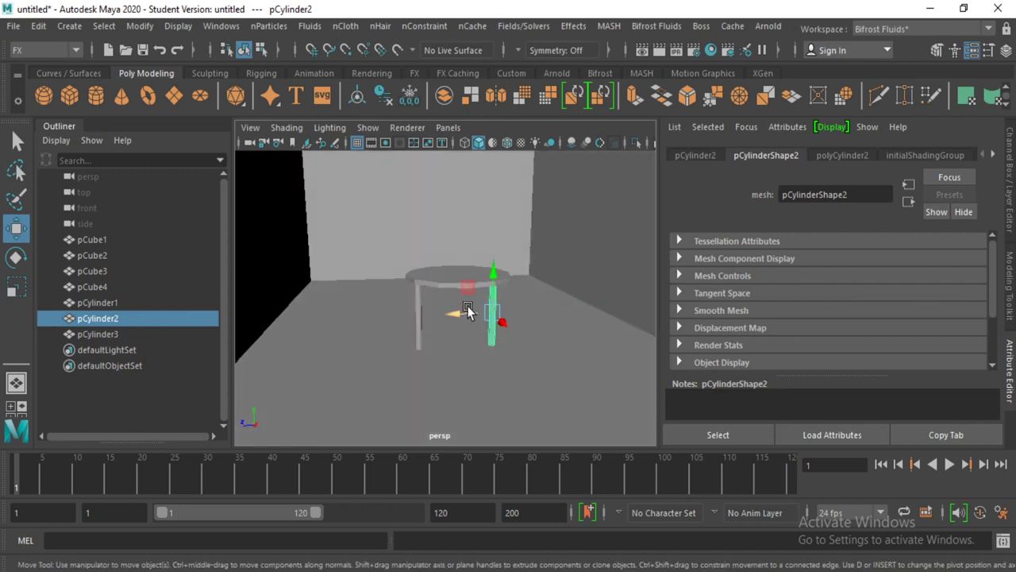
{"action": "left_click_drag", "start_coordinate": [459, 315], "coordinate": [419, 321]}
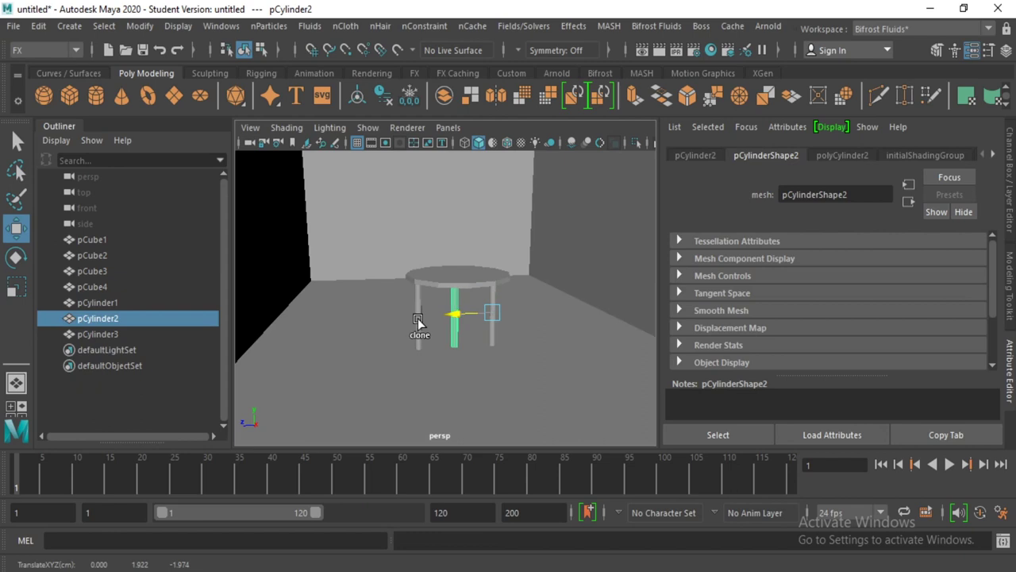
{"action": "mouse_move", "coordinate": [424, 318]}
{"action": "left_mouse_down", "text": "alt"}
{"action": "mouse_move", "coordinate": [465, 329]}
{"action": "mouse_move", "coordinate": [407, 318]}
{"action": "mouse_move", "coordinate": [357, 336]}
{"action": "mouse_move", "coordinate": [431, 332]}
{"action": "mouse_move", "coordinate": [355, 317]}
{"action": "mouse_move", "coordinate": [431, 314]}
{"action": "mouse_move", "coordinate": [424, 316]}
{"action": "mouse_move", "coordinate": [488, 352]}
{"action": "mouse_move", "coordinate": [469, 333]}
{"action": "mouse_move", "coordinate": [511, 329]}
{"action": "mouse_move", "coordinate": [360, 378]}
{"action": "mouse_move", "coordinate": [429, 403]}
{"action": "mouse_move", "coordinate": [527, 389]}
{"action": "mouse_move", "coordinate": [481, 375]}
{"action": "left_mouse_up", "text": "alt"}
{"action": "left_click", "coordinate": [452, 301]}
{"action": "left_click", "coordinate": [511, 327]}
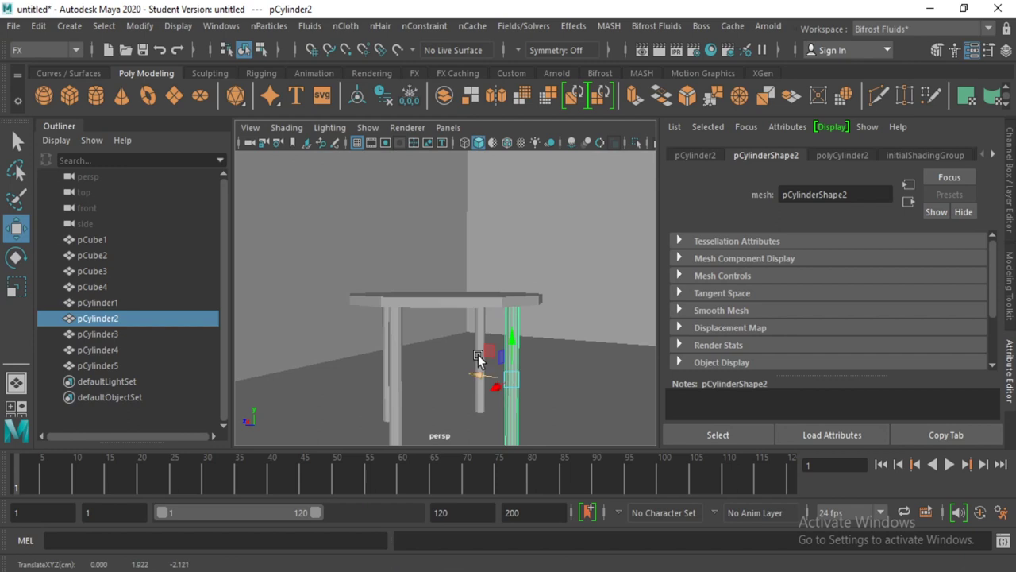
{"action": "left_click", "coordinate": [458, 296]}
{"action": "mouse_move", "coordinate": [458, 296]}
{"action": "left_mouse_down", "text": "alt"}
{"action": "mouse_move", "coordinate": [412, 336]}
{"action": "mouse_move", "coordinate": [612, 324]}
{"action": "mouse_move", "coordinate": [533, 355]}
{"action": "mouse_move", "coordinate": [484, 358]}
{"action": "mouse_move", "coordinate": [544, 306]}
{"action": "mouse_move", "coordinate": [540, 285]}
{"action": "mouse_move", "coordinate": [370, 362]}
{"action": "left_mouse_up", "text": "alt"}
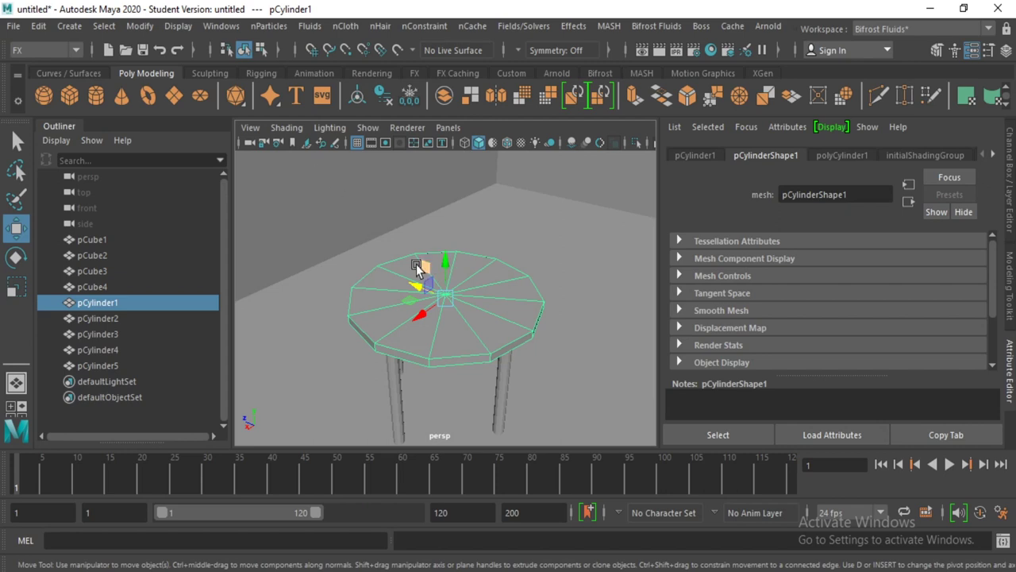
- Apply Edit Mesh > Bevel to the tabletop with Fraction 0.203
{"action": "left_click", "coordinate": [48, 49]}
{"action": "left_click", "coordinate": [33, 70]}
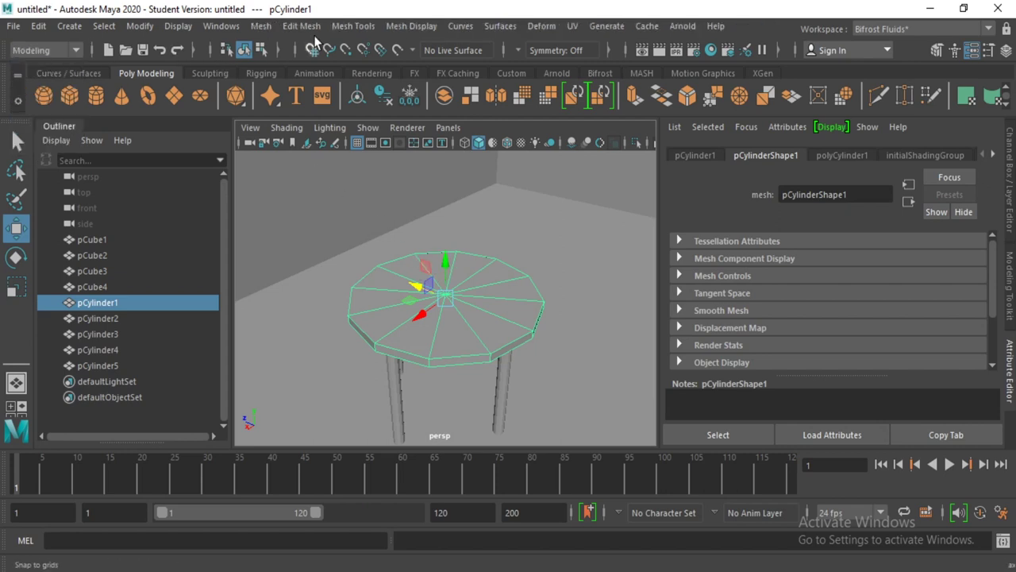
{"action": "left_click", "coordinate": [312, 26]}
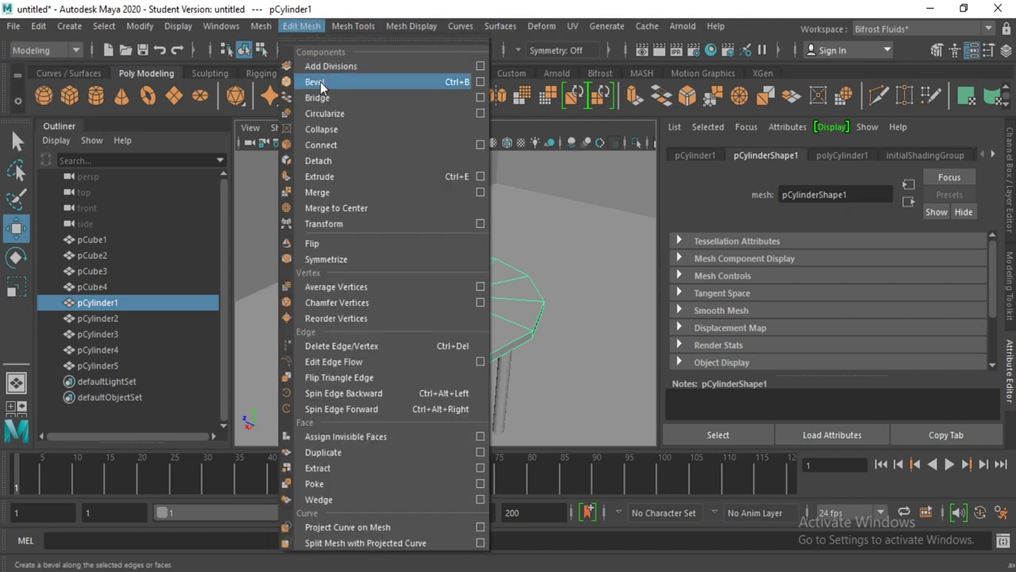
{"action": "left_click", "coordinate": [322, 83]}
{"action": "mouse_move", "coordinate": [461, 222]}
{"action": "left_mouse_down", "text": "alt"}
{"action": "mouse_move", "coordinate": [465, 297]}
{"action": "mouse_move", "coordinate": [424, 313]}
{"action": "mouse_move", "coordinate": [465, 293]}
{"action": "mouse_move", "coordinate": [450, 302]}
{"action": "mouse_move", "coordinate": [504, 315]}
{"action": "mouse_move", "coordinate": [393, 322]}
{"action": "mouse_move", "coordinate": [459, 302]}
{"action": "mouse_move", "coordinate": [438, 313]}
{"action": "mouse_move", "coordinate": [509, 309]}
{"action": "left_mouse_up", "text": "alt"}
{"action": "left_click_drag", "start_coordinate": [902, 291], "coordinate": [867, 290]}
{"action": "mouse_move", "coordinate": [293, 354]}
{"action": "left_mouse_down", "text": "alt"}
{"action": "mouse_move", "coordinate": [497, 348]}
{"action": "mouse_move", "coordinate": [254, 365]}
{"action": "mouse_move", "coordinate": [336, 324]}
{"action": "mouse_move", "coordinate": [329, 339]}
{"action": "mouse_move", "coordinate": [348, 321]}
{"action": "mouse_move", "coordinate": [418, 302]}
{"action": "mouse_move", "coordinate": [431, 320]}
{"action": "mouse_move", "coordinate": [437, 313]}
{"action": "mouse_move", "coordinate": [432, 355]}
{"action": "mouse_move", "coordinate": [438, 346]}
{"action": "left_mouse_up", "text": "alt"}
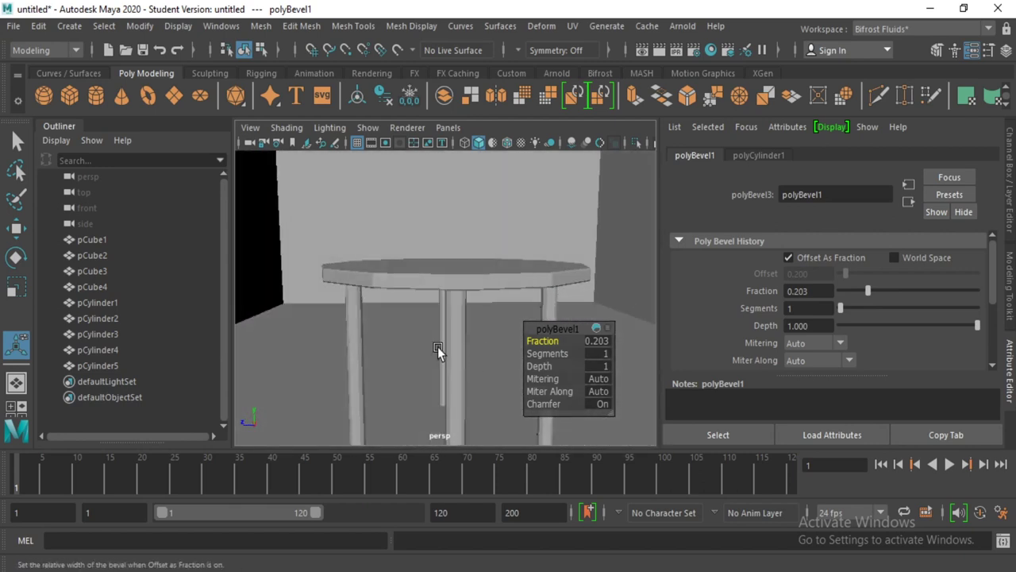
{"action": "left_click", "coordinate": [455, 333]}
- Turn on smooth mesh preview for leg pCylinder4
{"action": "mouse_move", "coordinate": [499, 356]}
{"action": "left_mouse_down", "text": "alt"}
{"action": "mouse_move", "coordinate": [472, 351]}
{"action": "mouse_move", "coordinate": [547, 356]}
{"action": "mouse_move", "coordinate": [365, 352]}
{"action": "left_mouse_up", "text": "alt"}
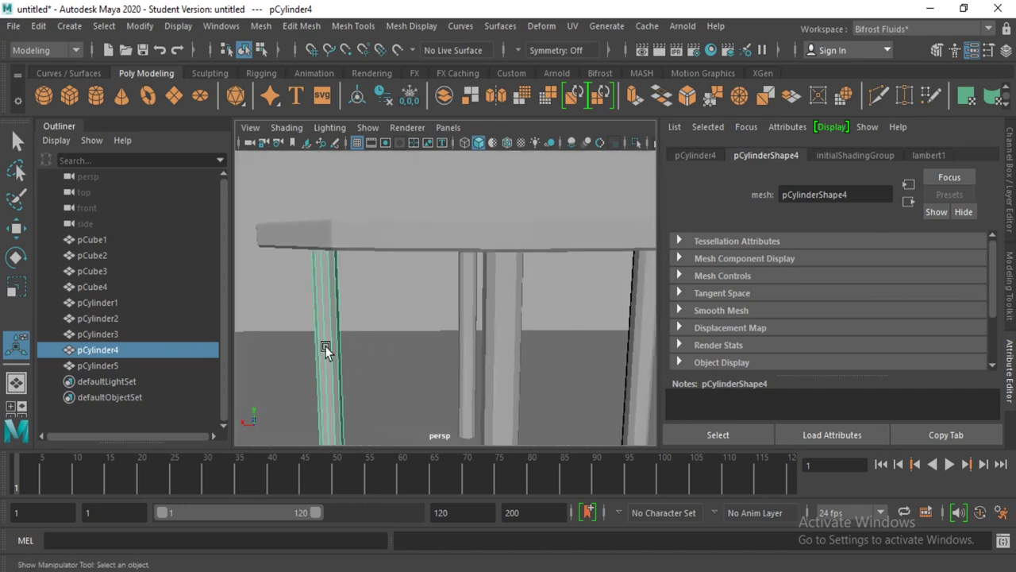
{"action": "left_click", "coordinate": [294, 326]}
{"action": "mouse_move", "coordinate": [294, 326]}
{"action": "left_mouse_down", "text": "alt"}
{"action": "mouse_move", "coordinate": [447, 409]}
{"action": "mouse_move", "coordinate": [311, 344]}
{"action": "mouse_move", "coordinate": [397, 347]}
{"action": "left_mouse_up", "text": "alt"}
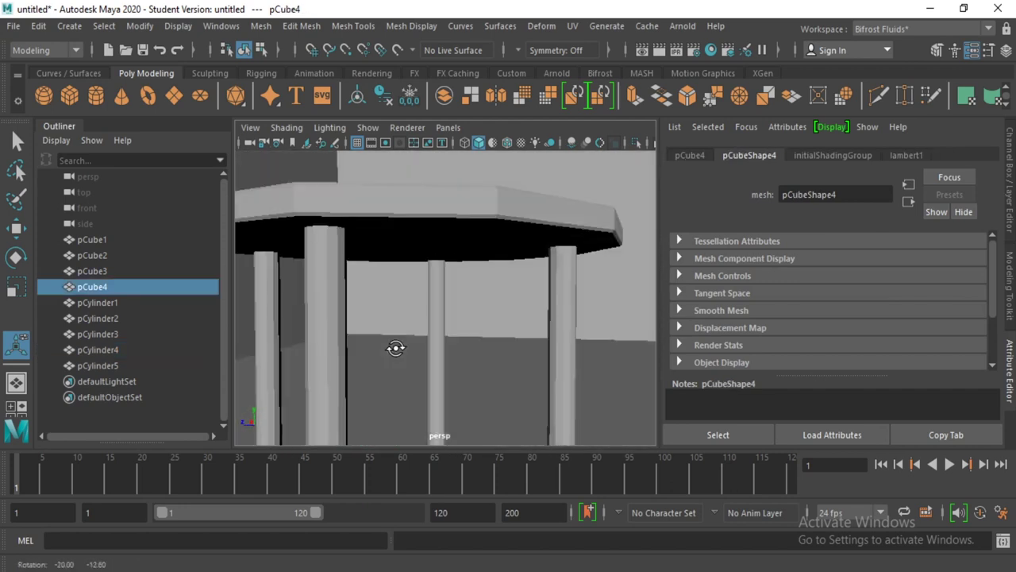
{"action": "left_click", "coordinate": [322, 310]}
{"action": "key", "text": "1"}
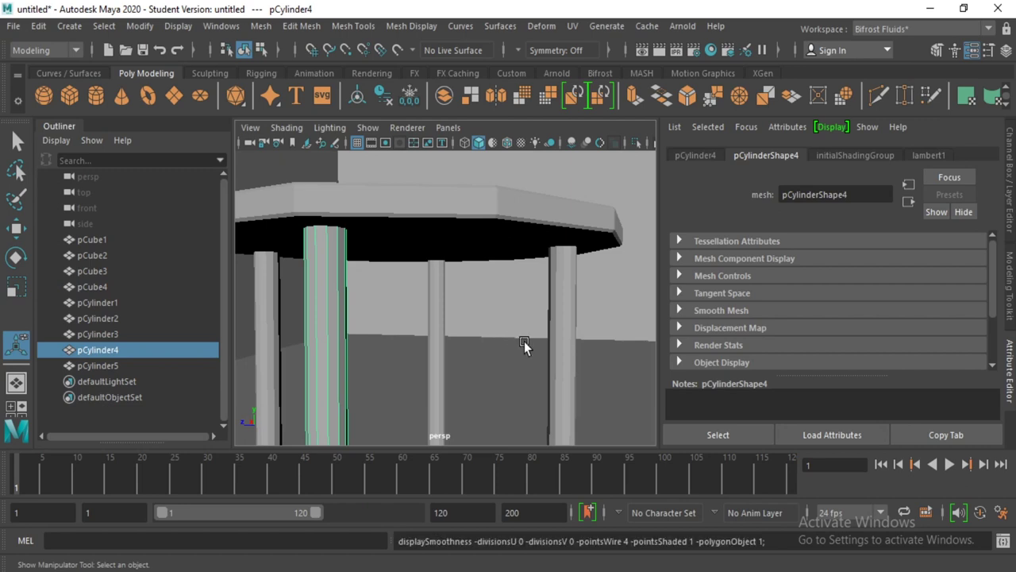
{"action": "key", "text": "3"}
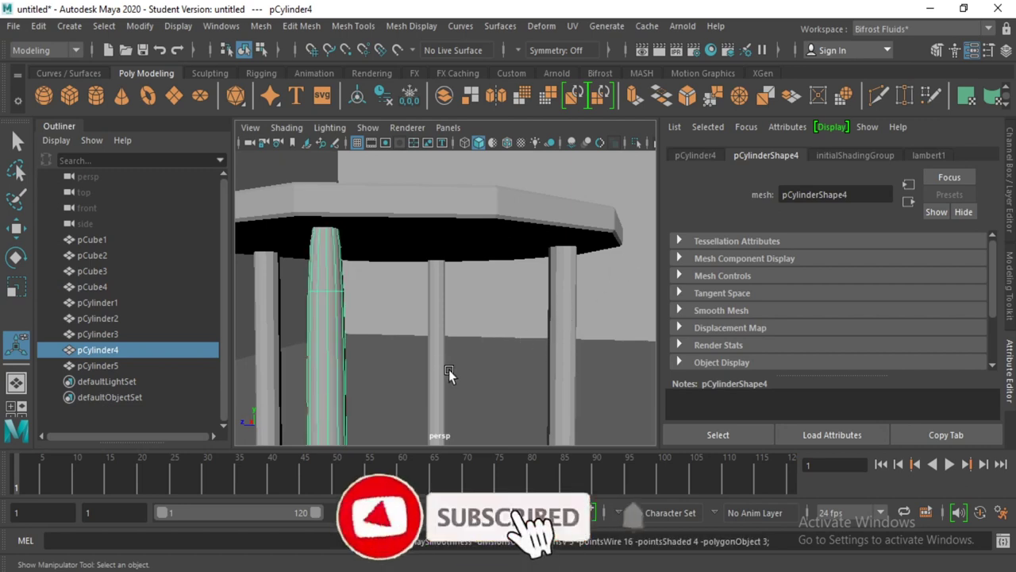
- Select legs pCylinder3, pCylinder5 and pCylinder4 and show the Mesh Display options
{"action": "left_click", "coordinate": [570, 291]}
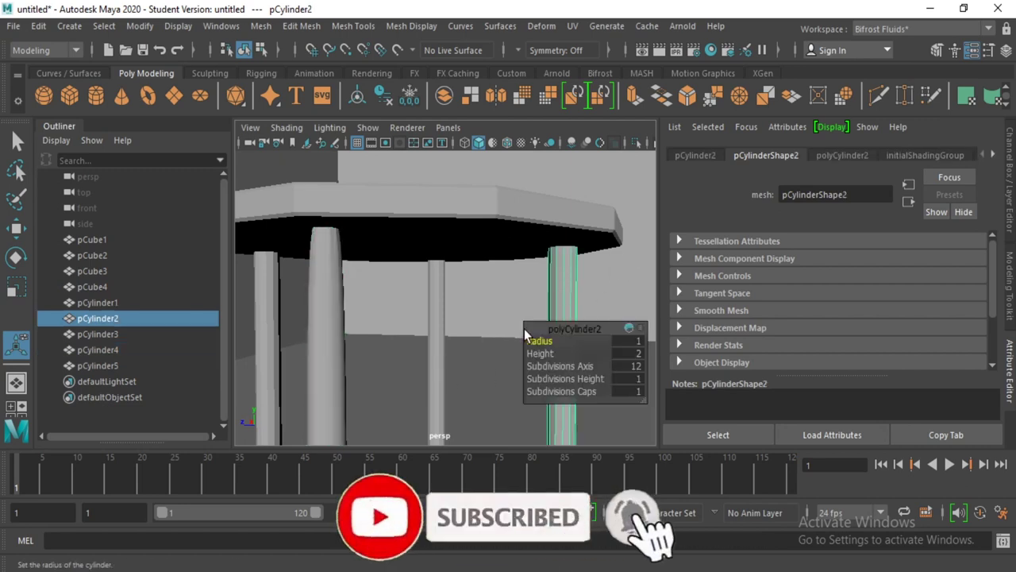
{"action": "left_click", "coordinate": [440, 314]}
{"action": "left_click", "coordinate": [268, 332]}
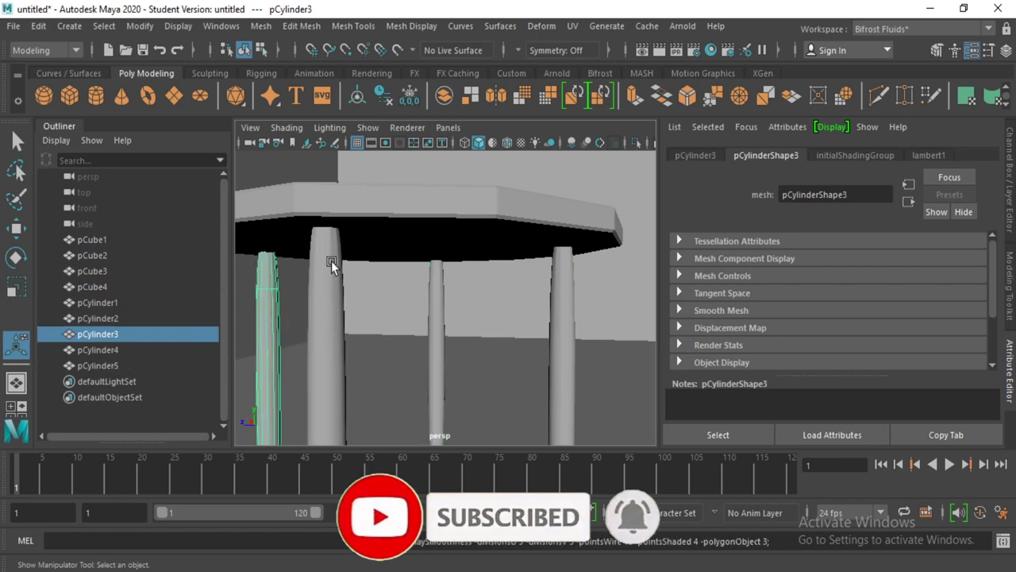
{"action": "left_click", "coordinate": [334, 340]}
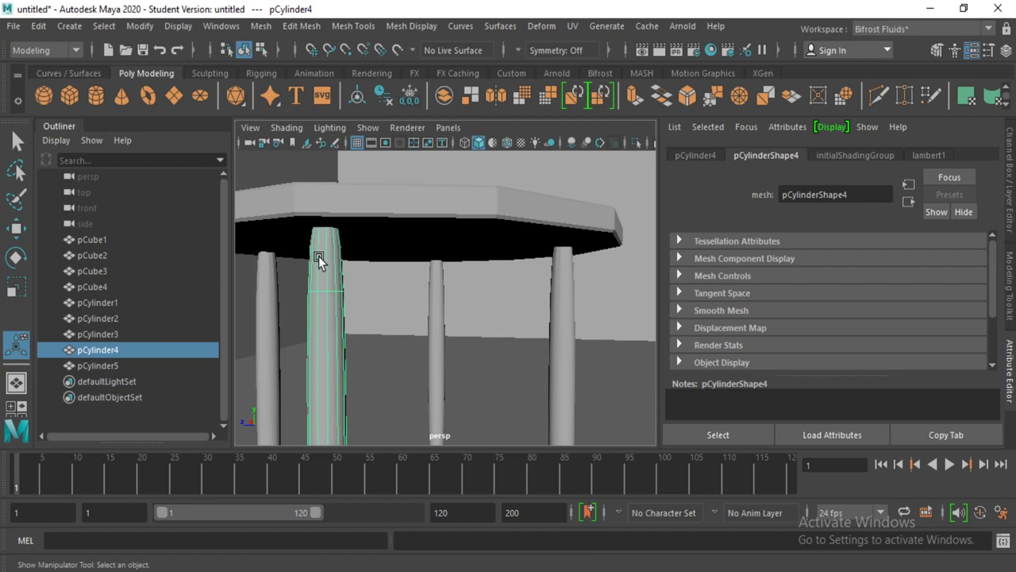
{"action": "left_click", "coordinate": [420, 24]}
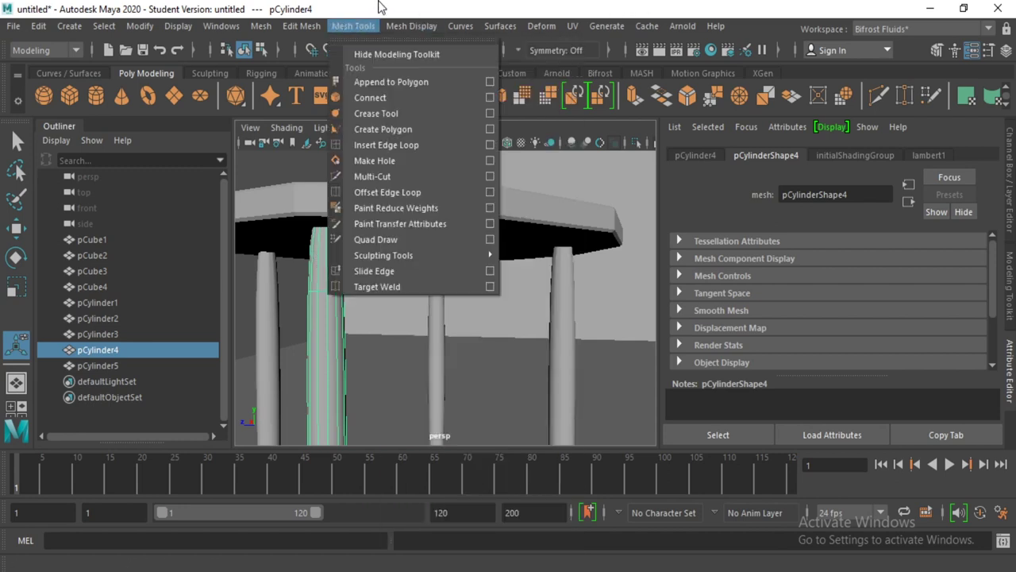
- Insert an edge loop near the top of the first table leg
{"action": "left_click", "coordinate": [379, 6]}
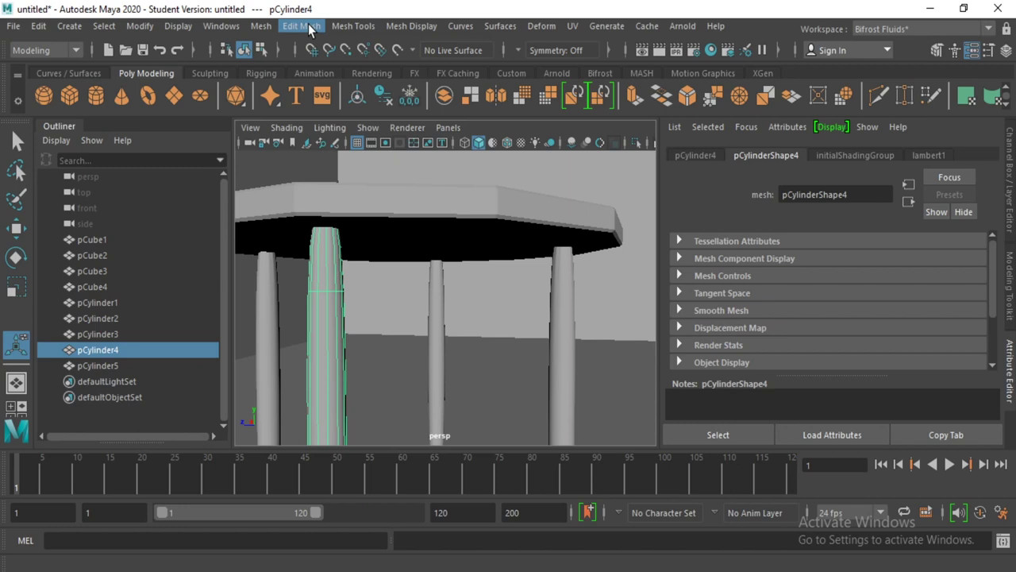
{"action": "left_click", "coordinate": [310, 28]}
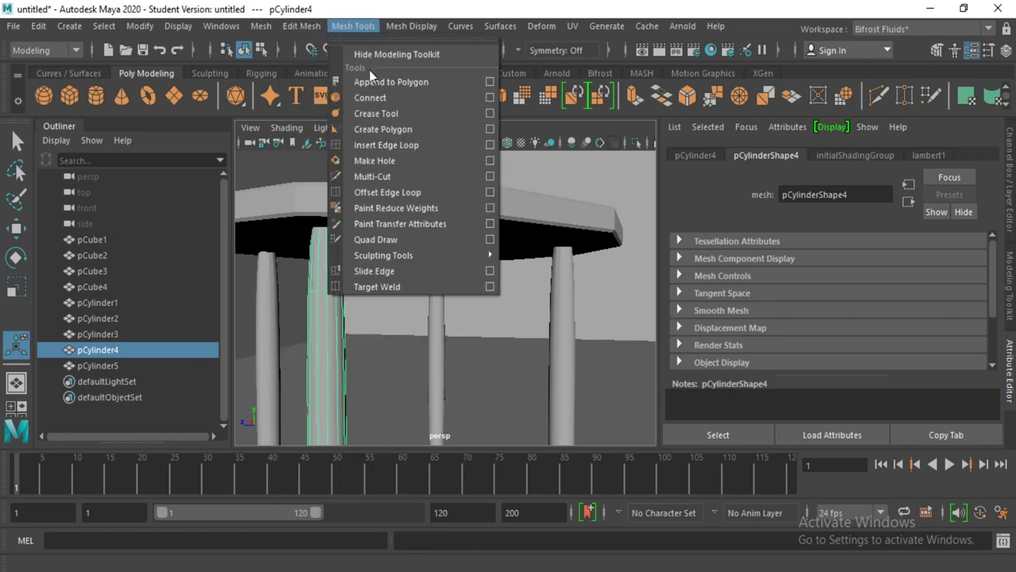
{"action": "left_click", "coordinate": [386, 144]}
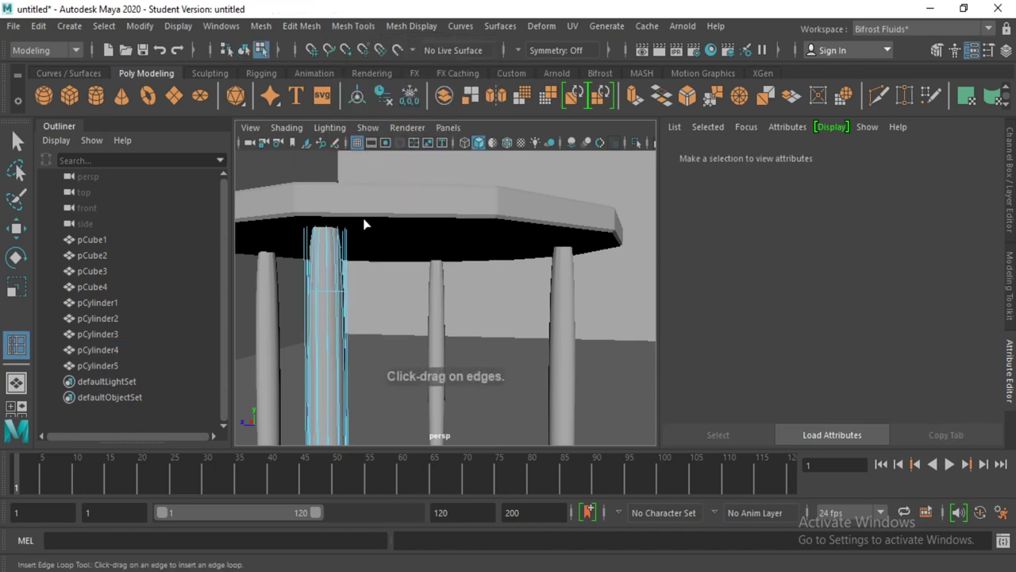
{"action": "scroll", "coordinate": [365, 225], "scroll_direction": "up", "scroll_amount": 3}
{"action": "mouse_move", "coordinate": [368, 220]}
{"action": "left_mouse_down", "text": "alt"}
{"action": "mouse_move", "coordinate": [458, 236]}
{"action": "mouse_move", "coordinate": [408, 246]}
{"action": "left_mouse_up", "text": "alt"}
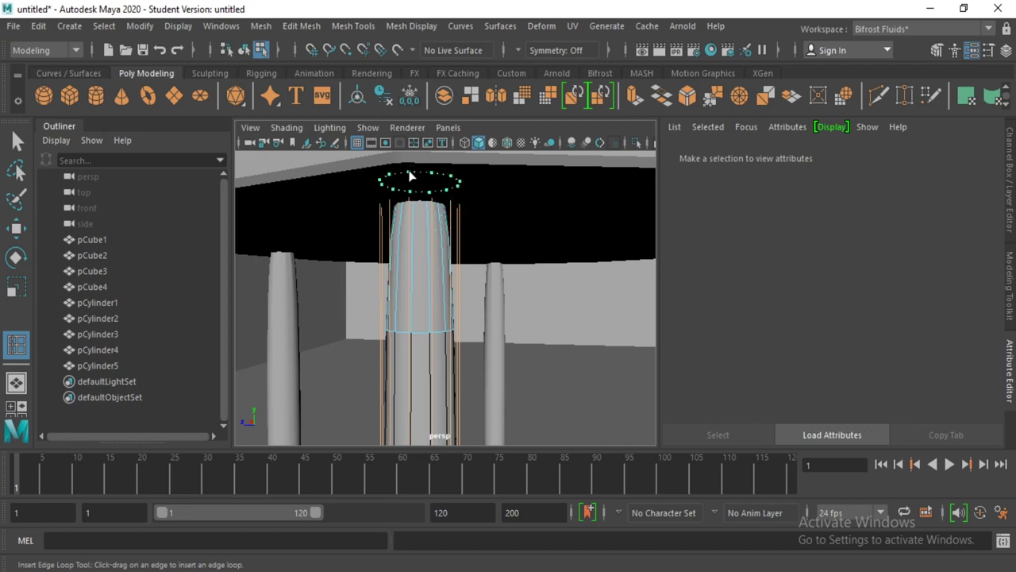
{"action": "left_click", "coordinate": [411, 176]}
{"action": "mouse_move", "coordinate": [409, 177]}
{"action": "middle_mouse_down", "text": "alt"}
{"action": "mouse_move", "coordinate": [363, 288]}
{"action": "mouse_move", "coordinate": [495, 274]}
{"action": "mouse_move", "coordinate": [428, 262]}
{"action": "middle_mouse_up", "text": "alt"}
- Insert an edge loop near the top of leg pCylinder3
{"action": "left_click", "coordinate": [96, 334]}
{"action": "middle_click_drag", "start_coordinate": [259, 214], "coordinate": [368, 263], "text": "alt"}
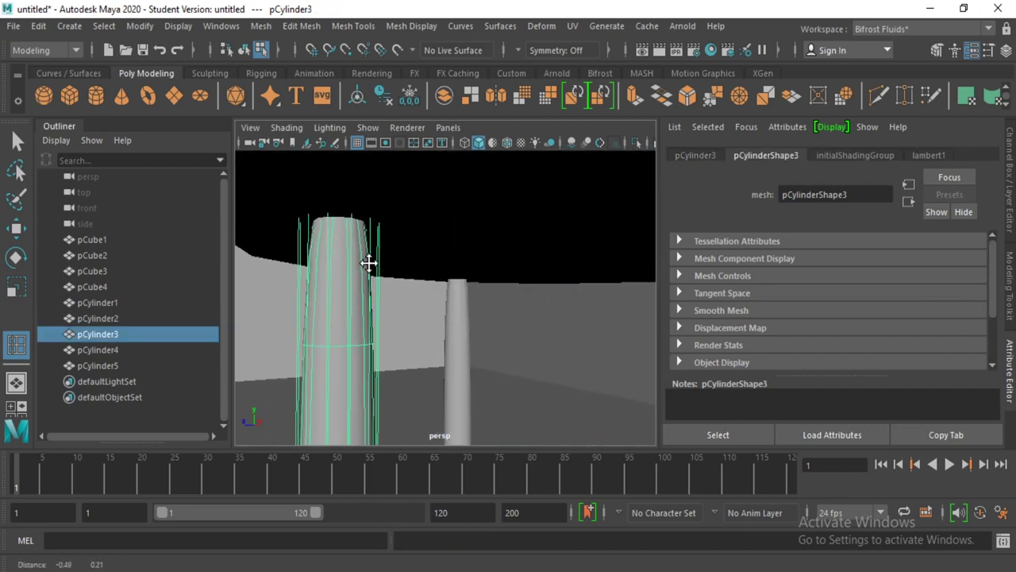
{"action": "left_click_drag", "start_coordinate": [347, 278], "coordinate": [349, 264]}
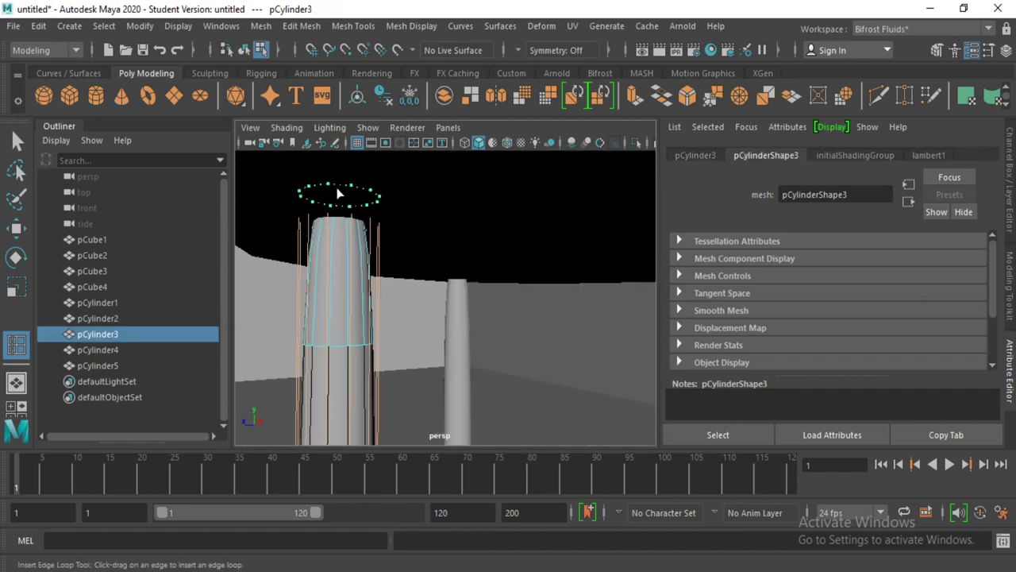
{"action": "left_click", "coordinate": [335, 211]}
{"action": "mouse_move", "coordinate": [335, 211]}
{"action": "middle_mouse_down", "text": "alt"}
{"action": "mouse_move", "coordinate": [345, 300]}
{"action": "mouse_move", "coordinate": [570, 294]}
{"action": "mouse_move", "coordinate": [428, 304]}
{"action": "middle_mouse_up", "text": "alt"}
{"action": "mouse_move", "coordinate": [429, 305]}
{"action": "left_mouse_down", "text": "alt"}
{"action": "mouse_move", "coordinate": [346, 336]}
{"action": "mouse_move", "coordinate": [490, 315]}
{"action": "left_mouse_up", "text": "alt"}
- Insert edge loops near the tops of legs pCylinder2 and pCylinder5
{"action": "left_click", "coordinate": [389, 312]}
{"action": "middle_click_drag", "start_coordinate": [389, 313], "coordinate": [399, 300], "text": "alt"}
{"action": "left_click_drag", "start_coordinate": [355, 305], "coordinate": [359, 213]}
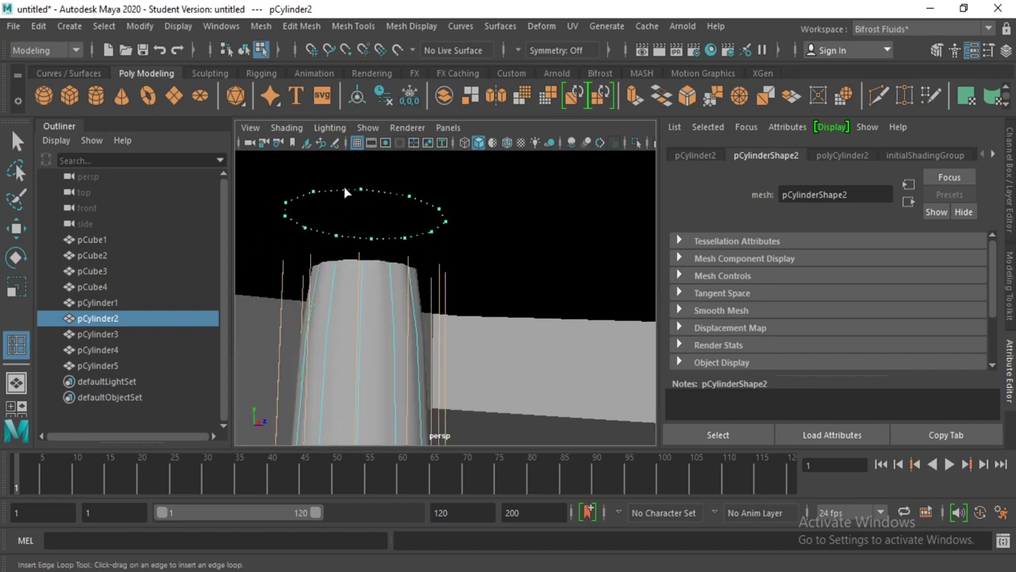
{"action": "left_click_drag", "start_coordinate": [344, 187], "coordinate": [371, 327]}
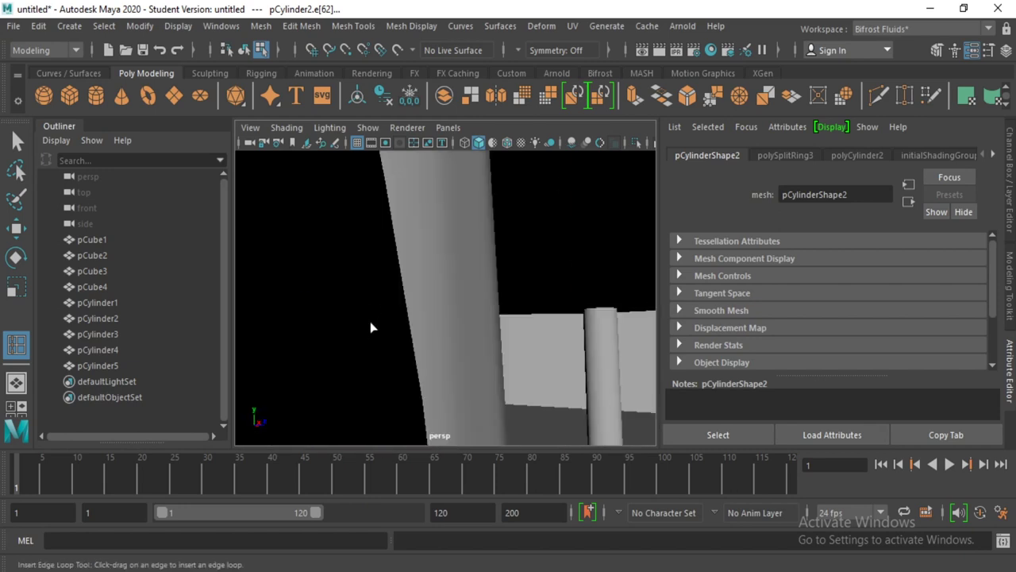
{"action": "left_click_drag", "start_coordinate": [466, 269], "coordinate": [463, 265], "text": "alt"}
{"action": "left_click", "coordinate": [431, 238]}
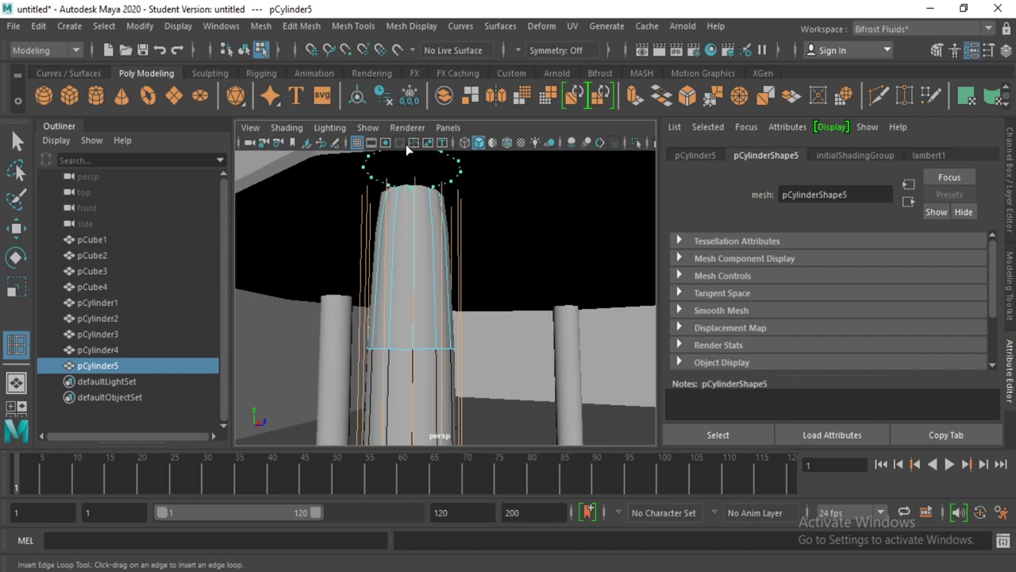
{"action": "left_click_drag", "start_coordinate": [415, 151], "coordinate": [414, 156]}
{"action": "mouse_move", "coordinate": [429, 292]}
{"action": "left_mouse_down", "text": "alt"}
{"action": "mouse_move", "coordinate": [519, 336]}
{"action": "mouse_move", "coordinate": [307, 345]}
{"action": "mouse_move", "coordinate": [541, 347]}
{"action": "mouse_move", "coordinate": [569, 336]}
{"action": "mouse_move", "coordinate": [490, 386]}
{"action": "left_mouse_up", "text": "alt"}
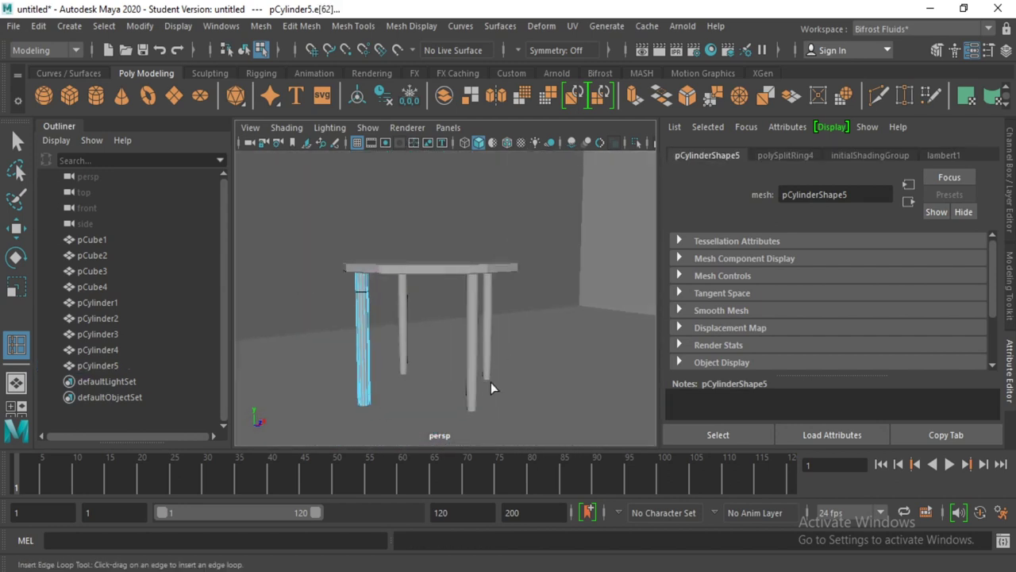
{"action": "left_click", "coordinate": [15, 140]}
- Nudge the table top slightly left with the Move tool
{"action": "right_click_drag", "start_coordinate": [368, 322], "coordinate": [451, 129]}
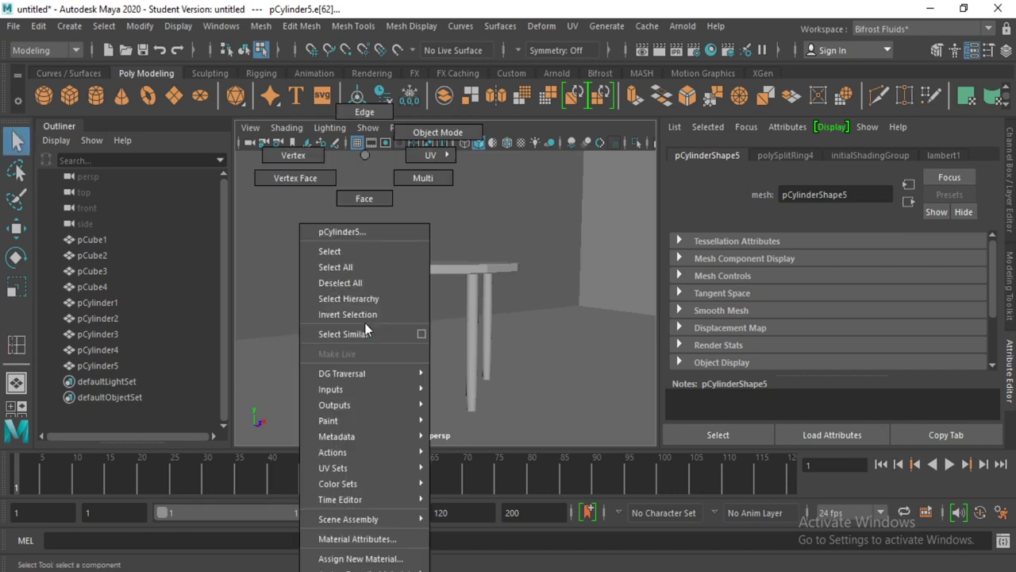
{"action": "left_click", "coordinate": [440, 343]}
{"action": "left_click_drag", "start_coordinate": [440, 343], "coordinate": [408, 417], "text": "alt"}
{"action": "left_click", "coordinate": [437, 270]}
{"action": "mouse_move", "coordinate": [437, 270]}
{"action": "left_mouse_down", "text": "alt"}
{"action": "mouse_move", "coordinate": [483, 299]}
{"action": "mouse_move", "coordinate": [341, 335]}
{"action": "mouse_move", "coordinate": [277, 380]}
{"action": "mouse_move", "coordinate": [196, 314]}
{"action": "left_mouse_up", "text": "alt"}
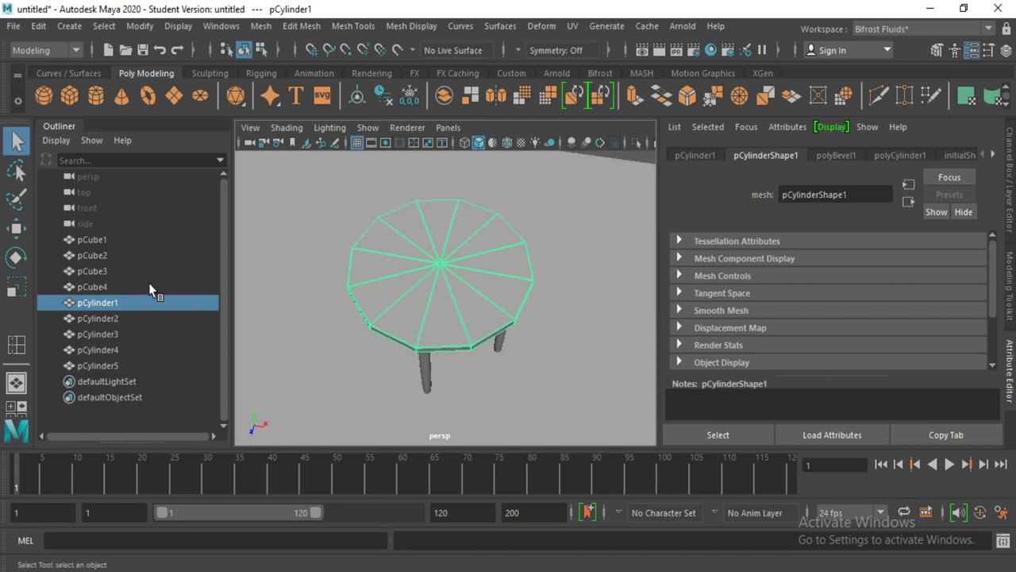
{"action": "left_click", "coordinate": [15, 231]}
{"action": "left_click_drag", "start_coordinate": [473, 268], "coordinate": [469, 270]}
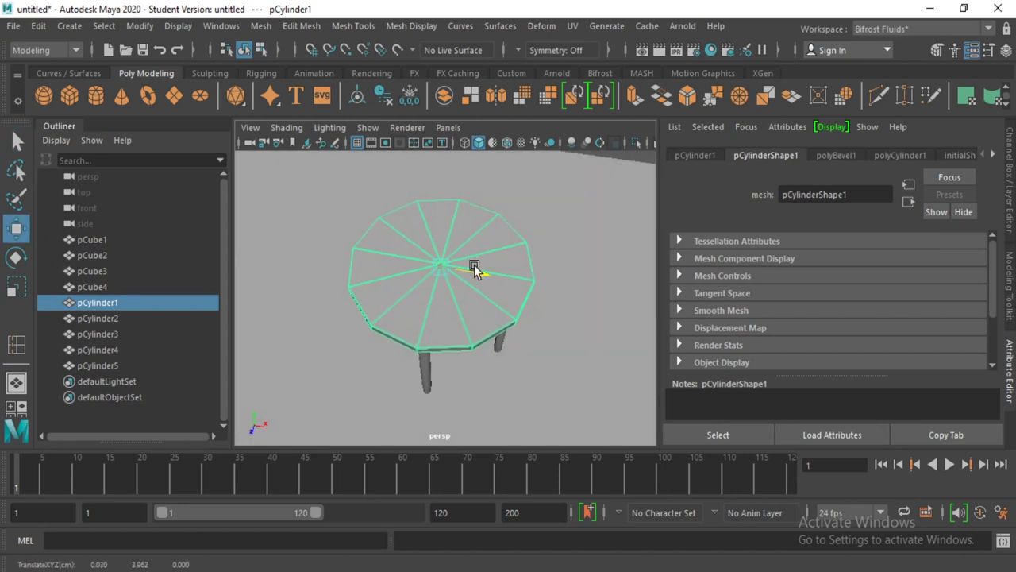
{"action": "mouse_move", "coordinate": [421, 296]}
{"action": "left_mouse_down", "text": "alt"}
{"action": "mouse_move", "coordinate": [502, 278]}
{"action": "mouse_move", "coordinate": [470, 267]}
{"action": "left_mouse_up", "text": "alt"}
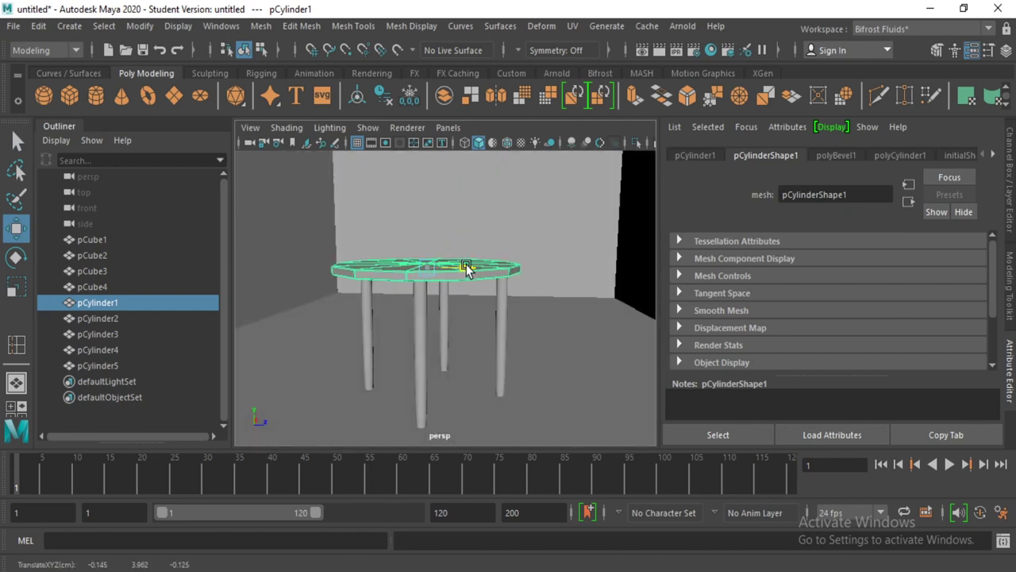
- Combine the table top and all four legs into one mesh, pCylinder6
{"action": "left_click", "coordinate": [418, 314], "text": "shift"}
{"action": "left_click", "coordinate": [443, 300], "text": "shift"}
{"action": "left_click", "coordinate": [500, 302], "text": "shift"}
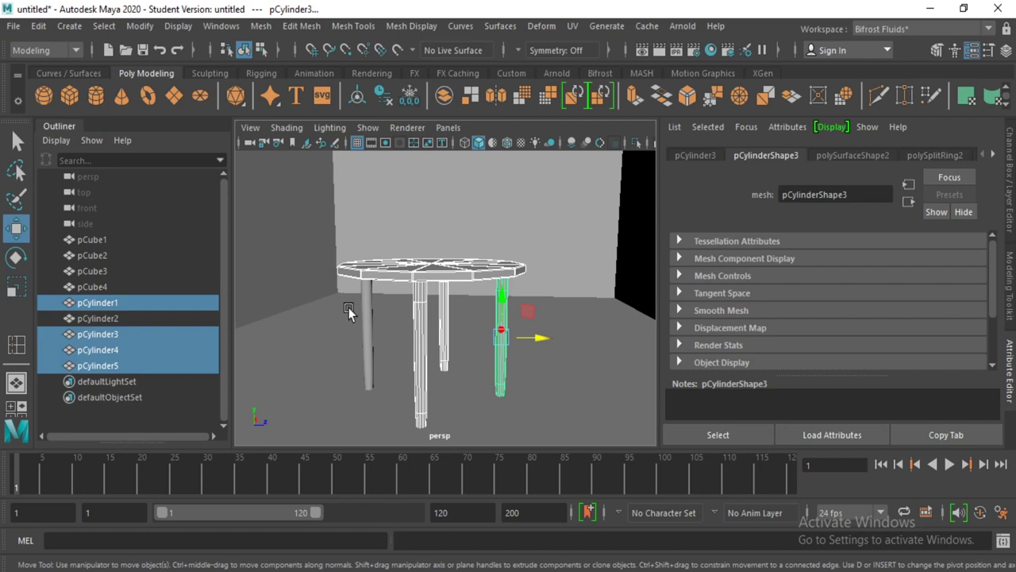
{"action": "left_click", "coordinate": [361, 304], "text": "shift"}
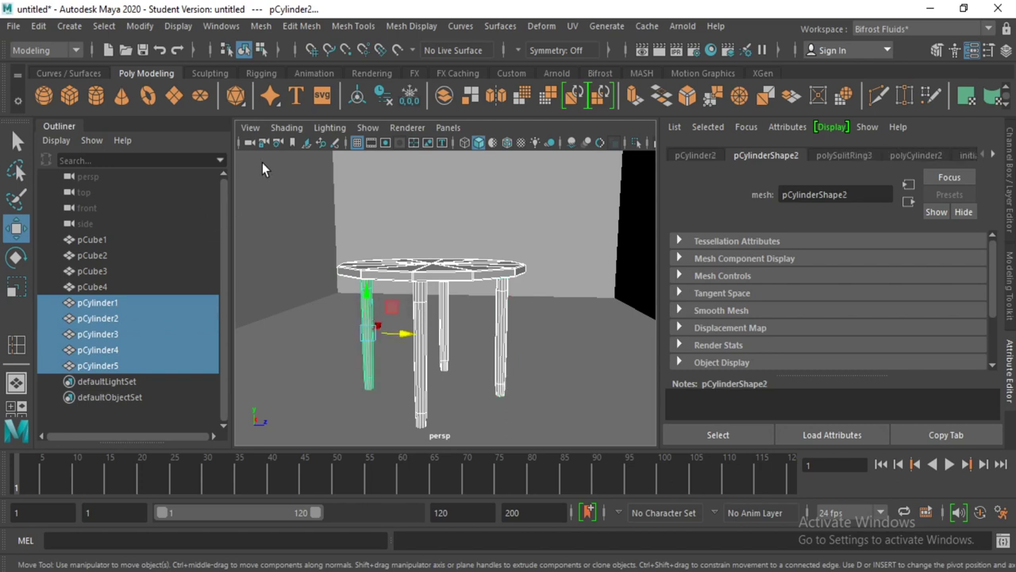
{"action": "left_click", "coordinate": [261, 26]}
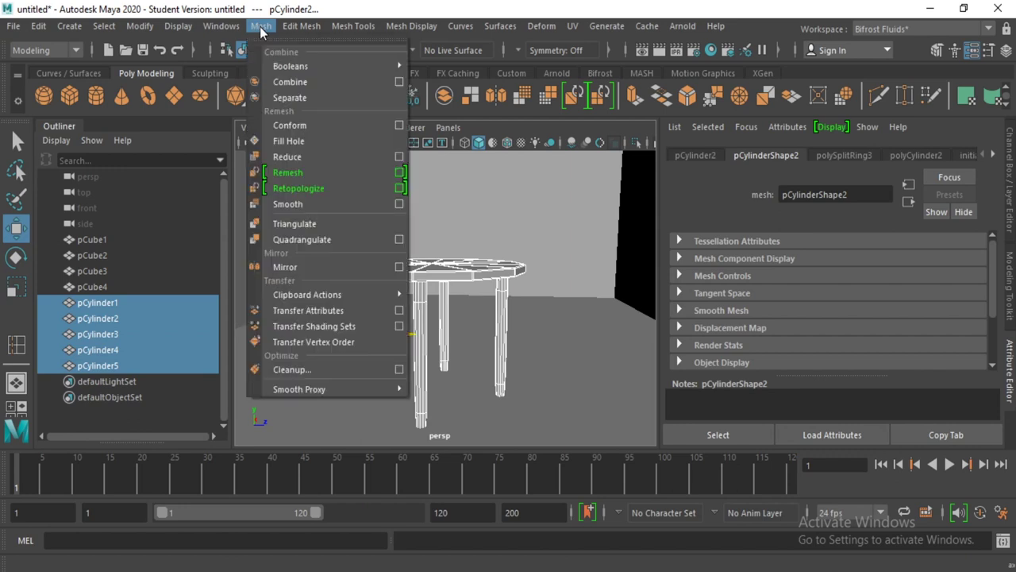
{"action": "left_click", "coordinate": [289, 85]}
- Select the merged table and frame the view on it
{"action": "left_click", "coordinate": [528, 238]}
{"action": "key", "text": "f"}
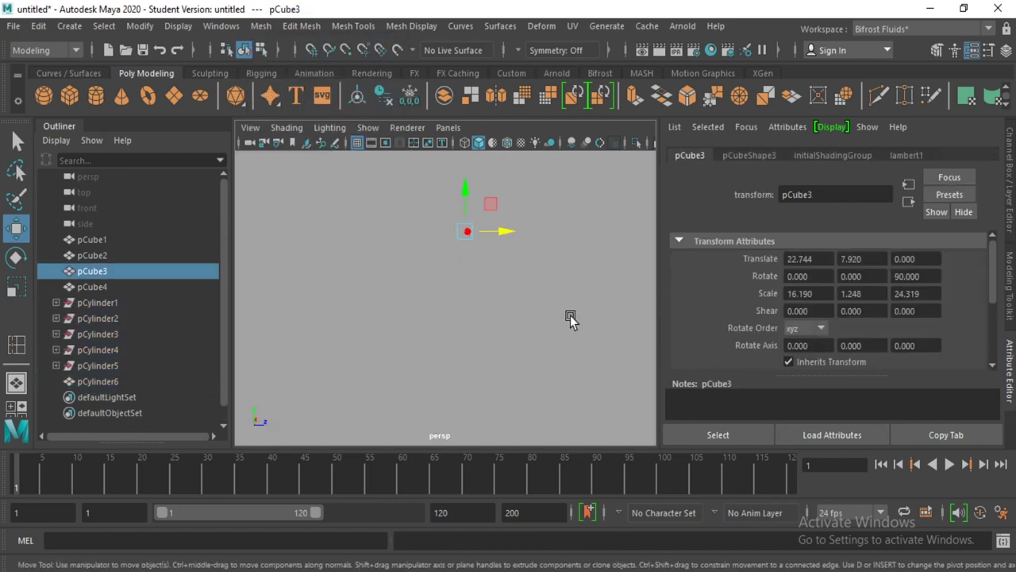
{"action": "key", "text": "bracketleft"}
{"action": "left_click", "coordinate": [445, 329]}
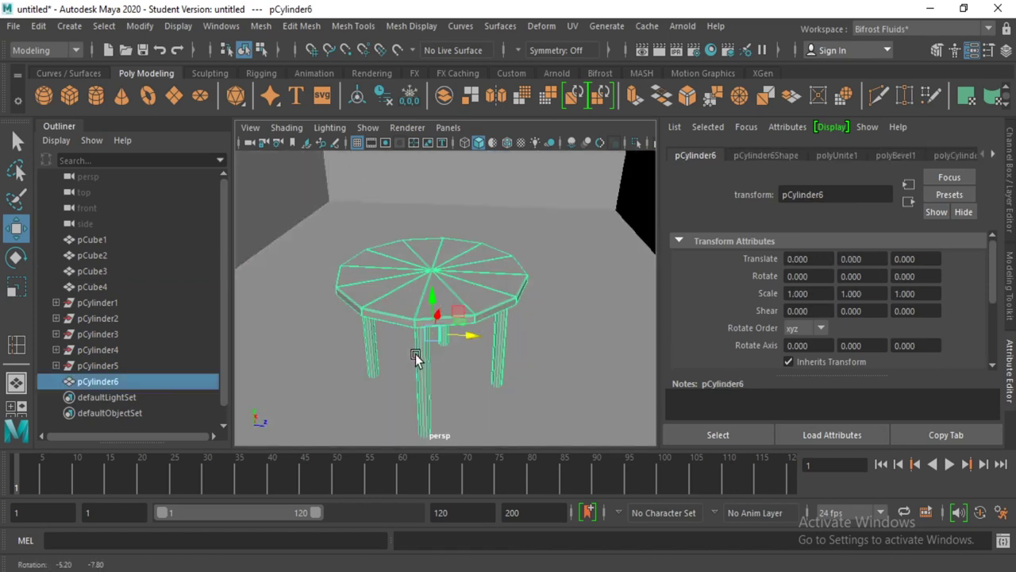
{"action": "key", "text": "f"}
{"action": "left_click", "coordinate": [602, 288]}
{"action": "mouse_move", "coordinate": [605, 285]}
{"action": "left_mouse_down", "text": "alt"}
{"action": "mouse_move", "coordinate": [507, 331]}
{"action": "mouse_move", "coordinate": [431, 289]}
{"action": "left_mouse_up", "text": "alt"}
{"action": "left_click", "coordinate": [417, 329]}
{"action": "mouse_move", "coordinate": [415, 331]}
{"action": "left_mouse_down", "text": "alt"}
{"action": "mouse_move", "coordinate": [443, 336]}
{"action": "mouse_move", "coordinate": [318, 336]}
{"action": "mouse_move", "coordinate": [419, 315]}
{"action": "mouse_move", "coordinate": [358, 374]}
{"action": "left_mouse_up", "text": "alt"}
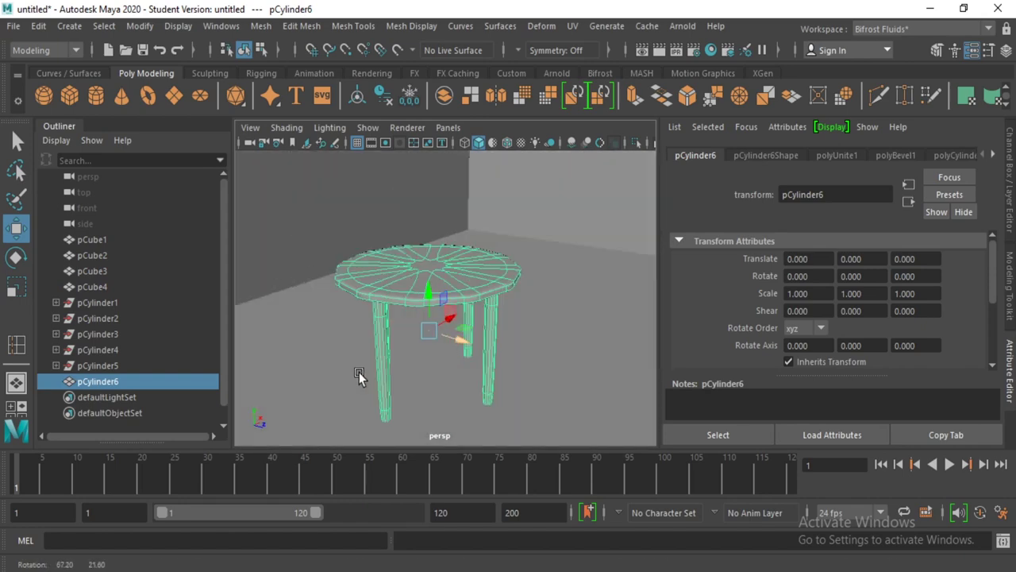
- Slide the table along X toward the room
{"action": "left_click_drag", "start_coordinate": [466, 318], "coordinate": [618, 229]}
{"action": "scroll", "coordinate": [618, 229], "scroll_direction": "down", "scroll_amount": 3}
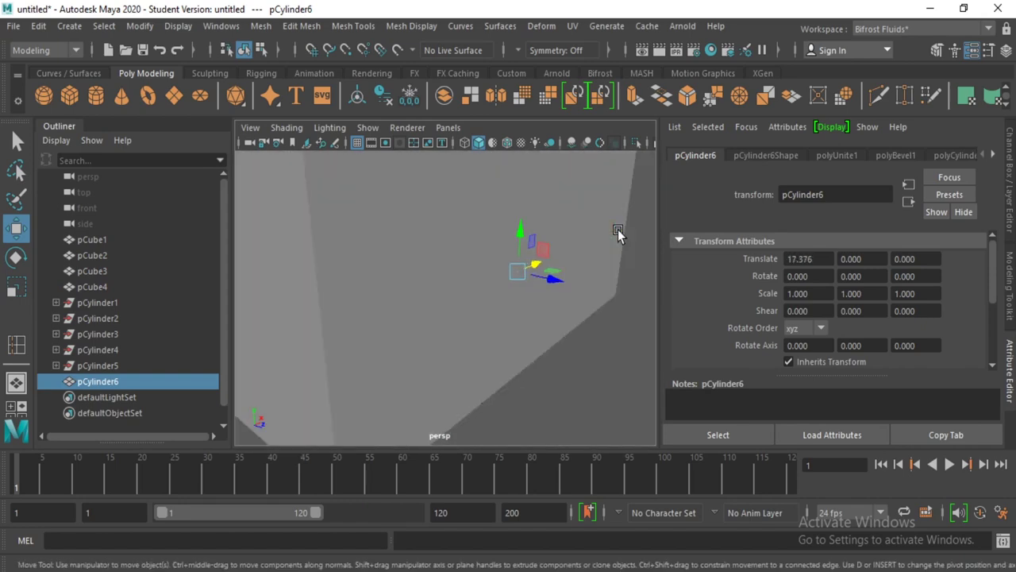
{"action": "scroll", "coordinate": [618, 230], "scroll_direction": "down", "scroll_amount": 3}
{"action": "left_click_drag", "start_coordinate": [636, 317], "coordinate": [534, 345], "text": "alt"}
{"action": "scroll", "coordinate": [510, 341], "scroll_direction": "up", "scroll_amount": 5}
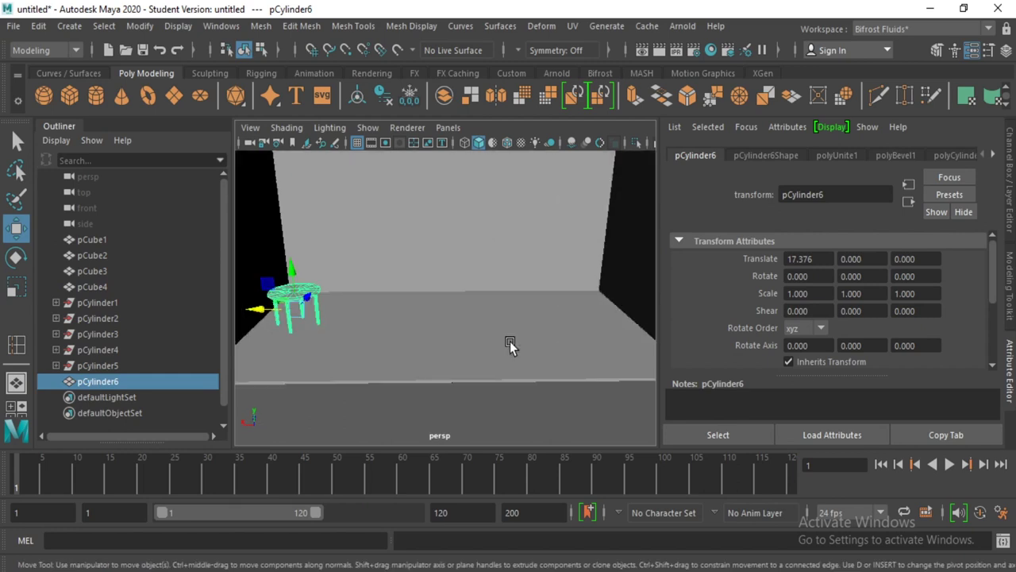
- Scale the table to 0.611/1.616/0.611 and place it at Translate 1.132, 0, 7.633
{"action": "left_click", "coordinate": [16, 289]}
{"action": "mouse_move", "coordinate": [445, 317]}
{"action": "left_mouse_down", "text": "alt"}
{"action": "mouse_move", "coordinate": [506, 333]}
{"action": "mouse_move", "coordinate": [407, 309]}
{"action": "left_mouse_up", "text": "alt"}
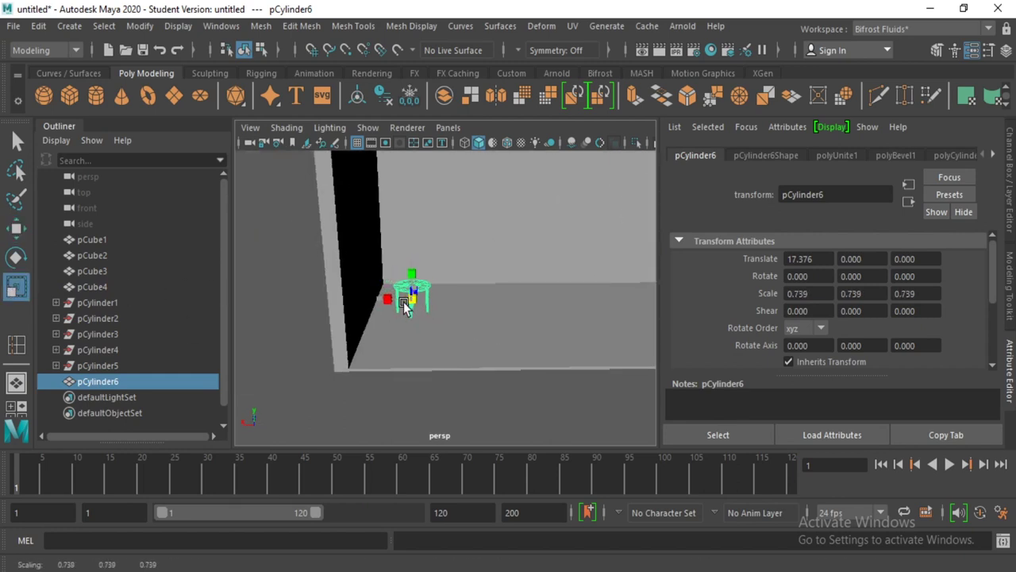
{"action": "mouse_move", "coordinate": [433, 217]}
{"action": "left_mouse_down", "text": "alt"}
{"action": "mouse_move", "coordinate": [450, 257]}
{"action": "mouse_move", "coordinate": [409, 340]}
{"action": "mouse_move", "coordinate": [429, 306]}
{"action": "mouse_move", "coordinate": [403, 309]}
{"action": "mouse_move", "coordinate": [442, 350]}
{"action": "mouse_move", "coordinate": [450, 324]}
{"action": "left_mouse_up", "text": "alt"}
{"action": "left_click", "coordinate": [16, 229]}
{"action": "mouse_move", "coordinate": [391, 313]}
{"action": "left_mouse_down"}
{"action": "mouse_move", "coordinate": [518, 280]}
{"action": "mouse_move", "coordinate": [548, 261]}
{"action": "left_mouse_up"}
{"action": "left_click_drag", "start_coordinate": [548, 260], "coordinate": [521, 324], "text": "alt"}
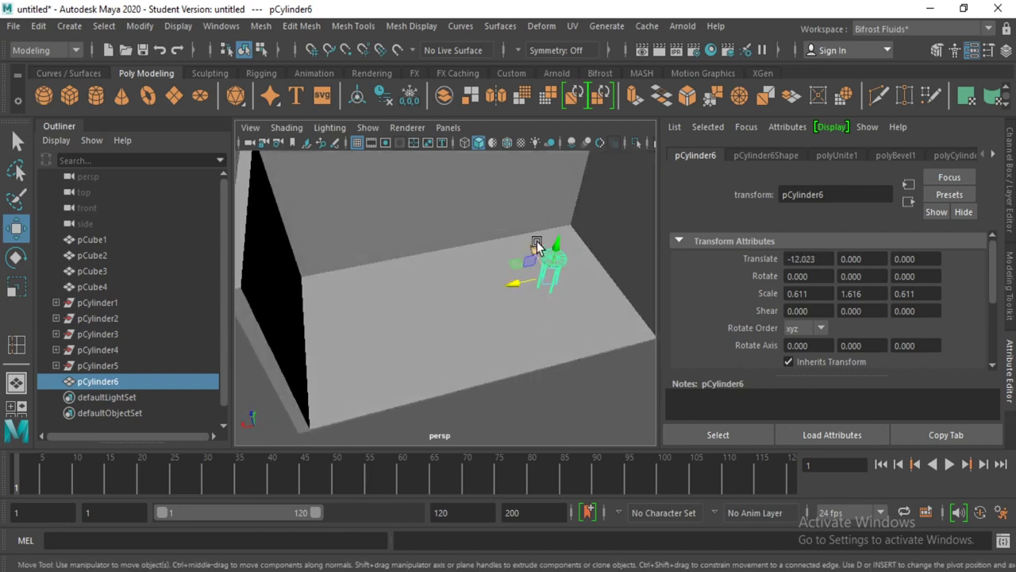
{"action": "mouse_move", "coordinate": [537, 241]}
{"action": "left_mouse_down"}
{"action": "mouse_move", "coordinate": [508, 223]}
{"action": "mouse_move", "coordinate": [495, 283]}
{"action": "mouse_move", "coordinate": [468, 249]}
{"action": "mouse_move", "coordinate": [518, 350]}
{"action": "mouse_move", "coordinate": [431, 334]}
{"action": "left_mouse_up"}
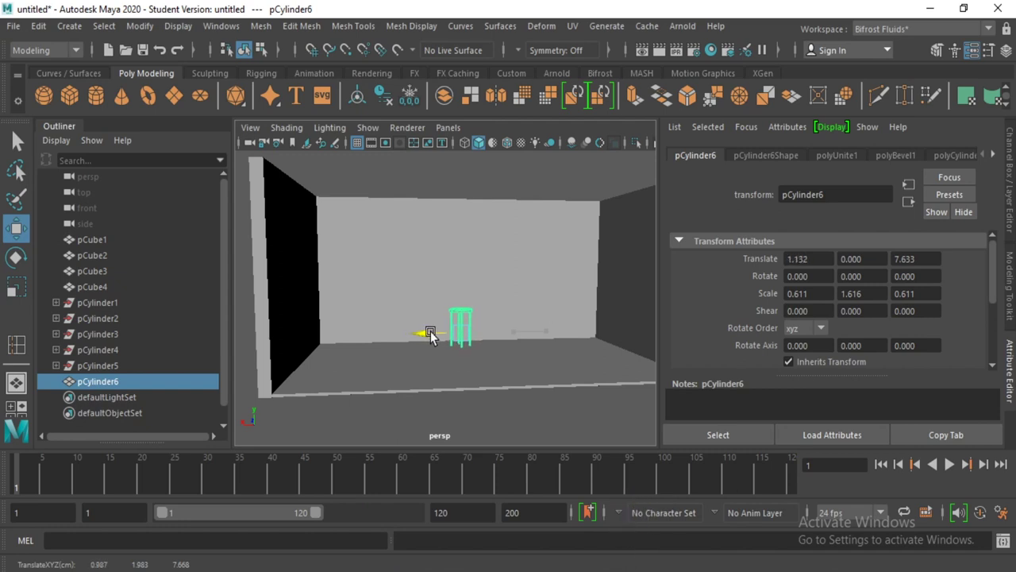
- Orbit around the room to check the stool's placement, then clear the selection
{"action": "mouse_move", "coordinate": [525, 351]}
{"action": "left_mouse_down", "text": "alt"}
{"action": "mouse_move", "coordinate": [447, 415]}
{"action": "mouse_move", "coordinate": [536, 385]}
{"action": "mouse_move", "coordinate": [553, 395]}
{"action": "mouse_move", "coordinate": [565, 427]}
{"action": "mouse_move", "coordinate": [551, 434]}
{"action": "left_mouse_up", "text": "alt"}
{"action": "left_click", "coordinate": [347, 314]}
{"action": "mouse_move", "coordinate": [340, 340]}
{"action": "left_mouse_down", "text": "alt"}
{"action": "mouse_move", "coordinate": [315, 278]}
{"action": "mouse_move", "coordinate": [454, 336]}
{"action": "mouse_move", "coordinate": [513, 340]}
{"action": "mouse_move", "coordinate": [417, 340]}
{"action": "mouse_move", "coordinate": [475, 374]}
{"action": "mouse_move", "coordinate": [488, 433]}
{"action": "mouse_move", "coordinate": [556, 438]}
{"action": "mouse_move", "coordinate": [386, 424]}
{"action": "mouse_move", "coordinate": [501, 425]}
{"action": "mouse_move", "coordinate": [444, 429]}
{"action": "mouse_move", "coordinate": [498, 412]}
{"action": "mouse_move", "coordinate": [478, 440]}
{"action": "mouse_move", "coordinate": [464, 388]}
{"action": "mouse_move", "coordinate": [530, 368]}
{"action": "mouse_move", "coordinate": [478, 341]}
{"action": "mouse_move", "coordinate": [579, 362]}
{"action": "left_mouse_up", "text": "alt"}
{"action": "left_click", "coordinate": [315, 278]}
{"action": "left_click", "coordinate": [411, 343]}
{"action": "left_click", "coordinate": [489, 442]}
{"action": "scroll", "coordinate": [478, 439], "scroll_direction": "up", "scroll_amount": 5}
{"action": "right_click_drag", "start_coordinate": [579, 362], "coordinate": [545, 404], "text": "alt"}
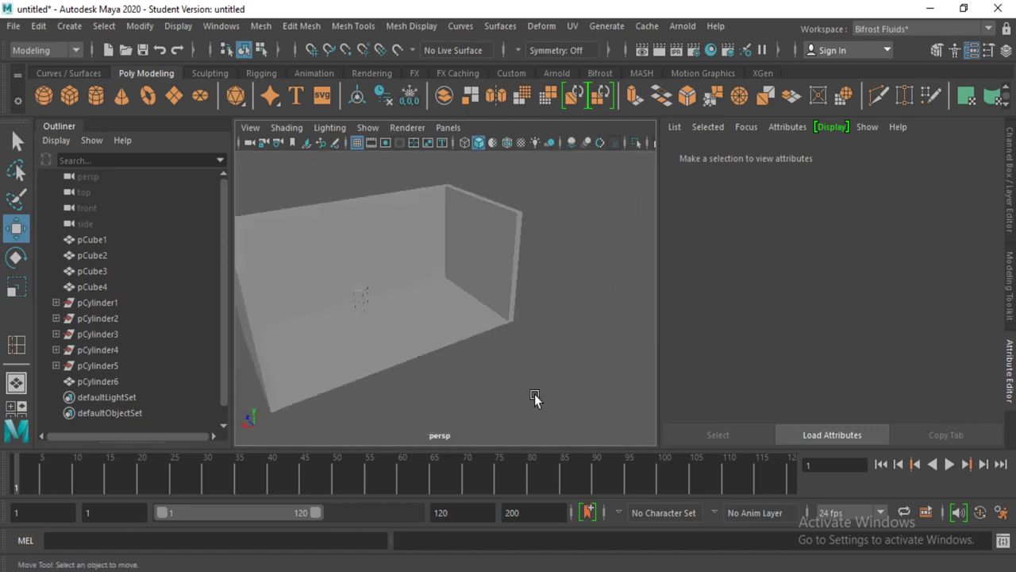
- Add a new cube, pCube5, slide it along X and enlarge it slightly
{"action": "left_click", "coordinate": [64, 96]}
{"action": "right_click_drag", "start_coordinate": [437, 324], "coordinate": [352, 358], "text": "alt"}
{"action": "left_click_drag", "start_coordinate": [288, 380], "coordinate": [375, 340]}
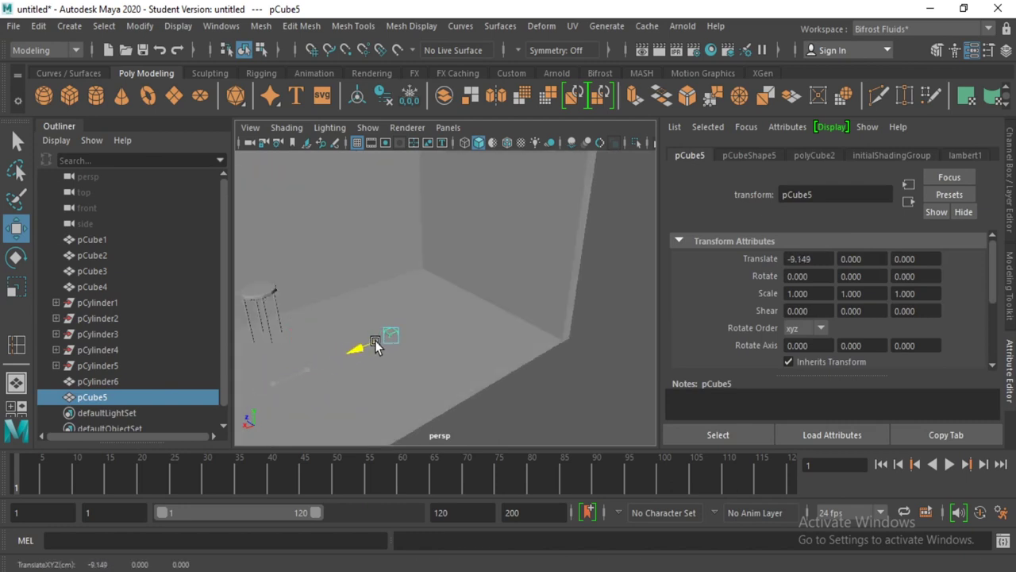
{"action": "left_click", "coordinate": [14, 284]}
{"action": "mouse_move", "coordinate": [385, 324]}
{"action": "left_mouse_down"}
{"action": "mouse_move", "coordinate": [365, 326]}
{"action": "mouse_move", "coordinate": [402, 390]}
{"action": "left_mouse_up"}
- Stretch pCube5 into a wide flat slab scaled 8.167/1/14.138
{"action": "left_click_drag", "start_coordinate": [329, 365], "coordinate": [424, 340], "text": "alt"}
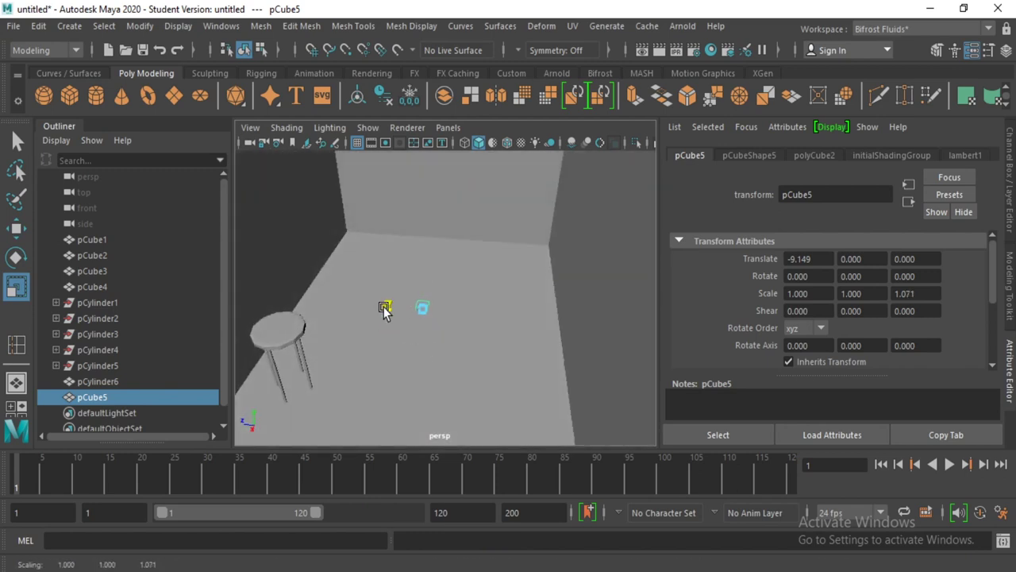
{"action": "left_click_drag", "start_coordinate": [387, 308], "coordinate": [343, 311]}
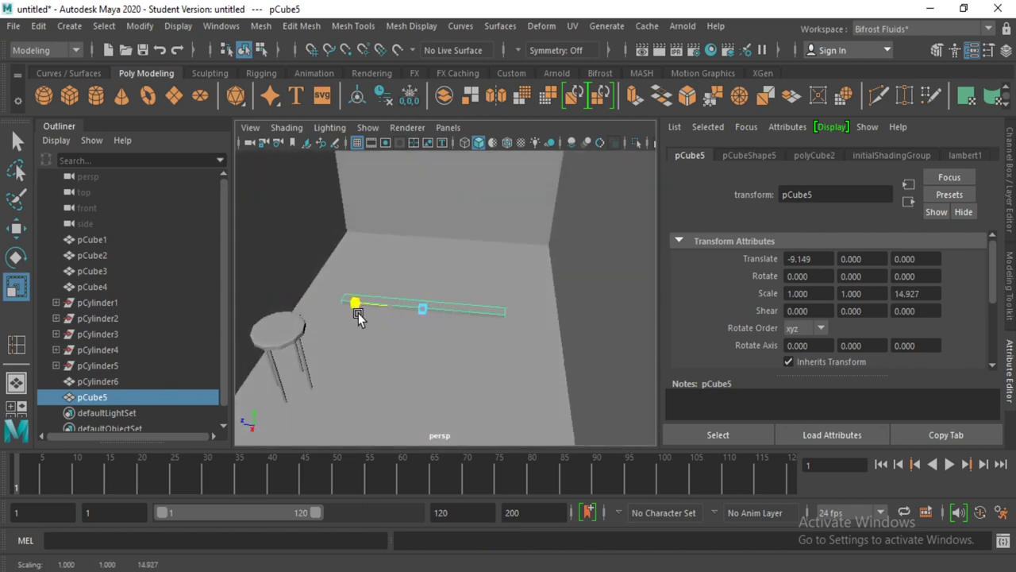
{"action": "left_click_drag", "start_coordinate": [431, 316], "coordinate": [227, 451], "text": "alt"}
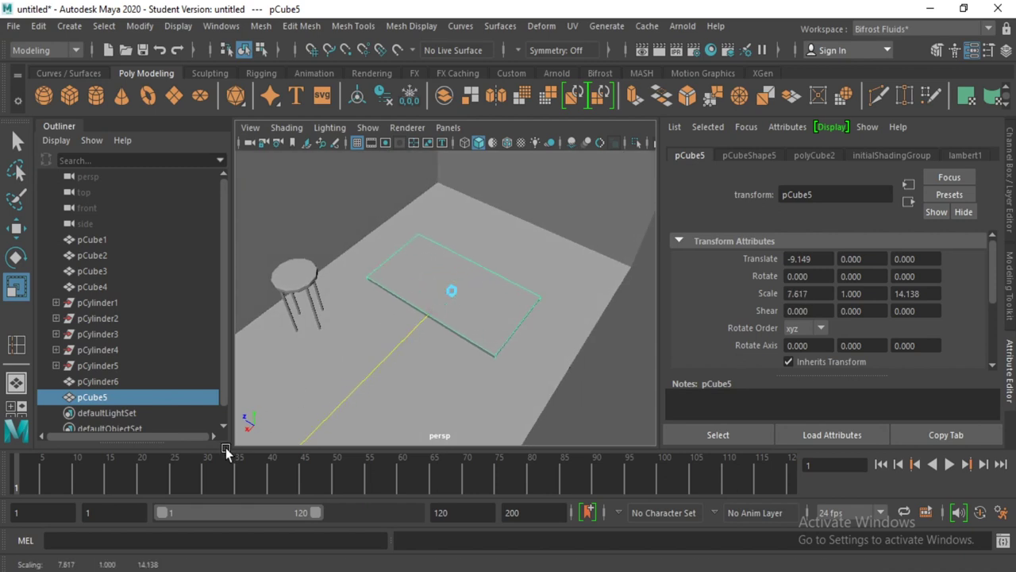
{"action": "mouse_move", "coordinate": [430, 311]}
{"action": "left_mouse_down"}
{"action": "mouse_move", "coordinate": [425, 319]}
{"action": "mouse_move", "coordinate": [438, 297]}
{"action": "mouse_move", "coordinate": [431, 307]}
{"action": "mouse_move", "coordinate": [441, 312]}
{"action": "mouse_move", "coordinate": [432, 318]}
{"action": "mouse_move", "coordinate": [459, 264]}
{"action": "left_mouse_up"}
{"action": "left_click", "coordinate": [17, 230]}
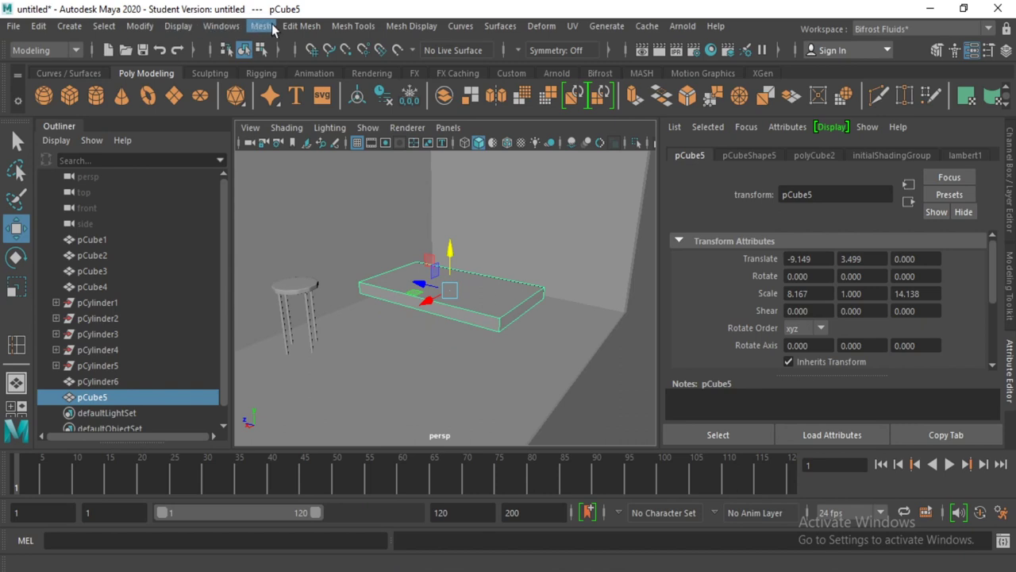
- Bevel the slab's edges with a bevel Fraction of 0.555
{"action": "left_click", "coordinate": [270, 30]}
{"action": "left_click", "coordinate": [344, 84]}
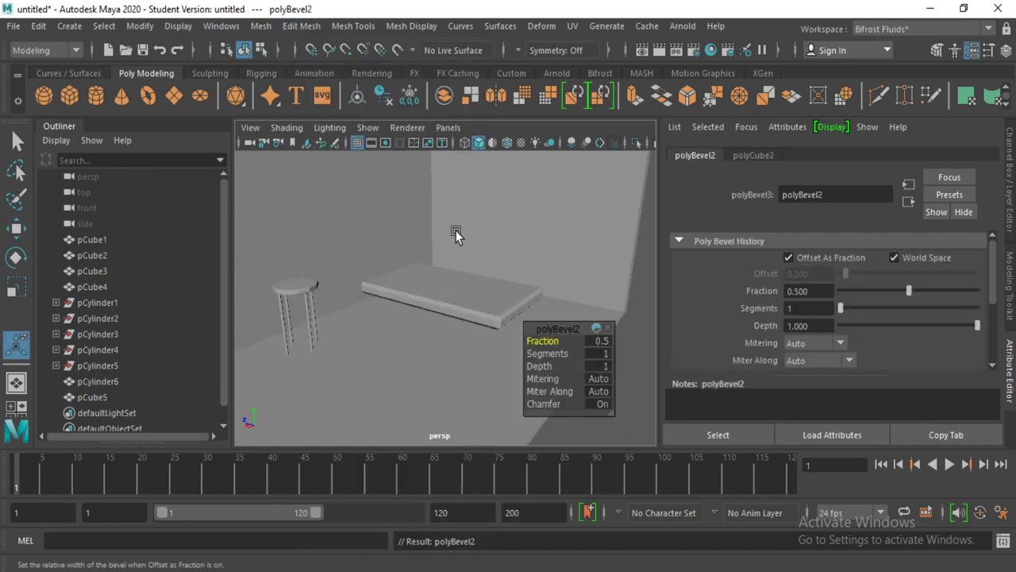
{"action": "right_click_drag", "start_coordinate": [459, 212], "coordinate": [450, 250], "text": "alt"}
{"action": "left_click_drag", "start_coordinate": [905, 291], "coordinate": [917, 292]}
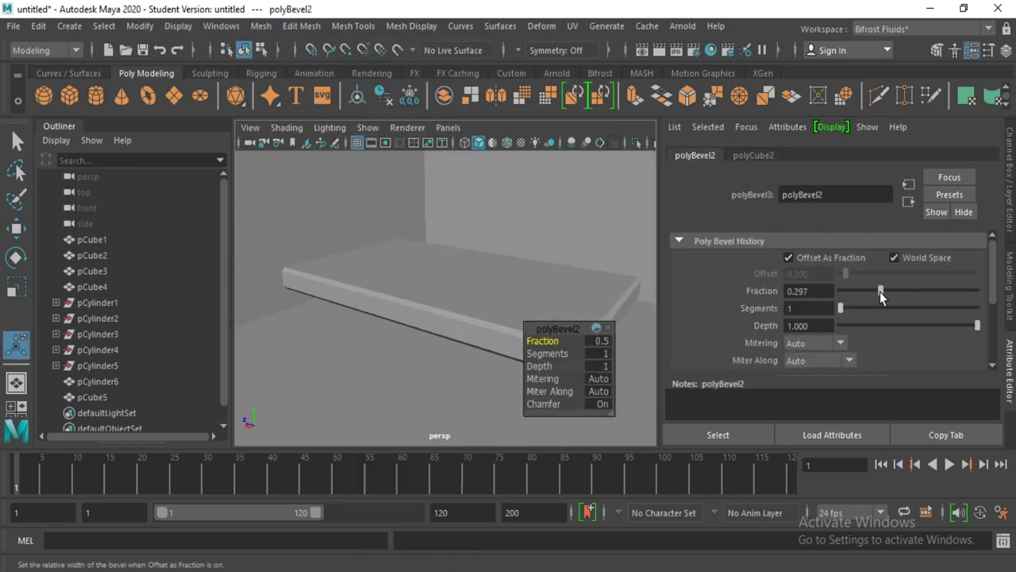
- Orbit around the beveled slab, toggling smooth preview on and off to check the bevel
{"action": "left_click", "coordinate": [364, 289]}
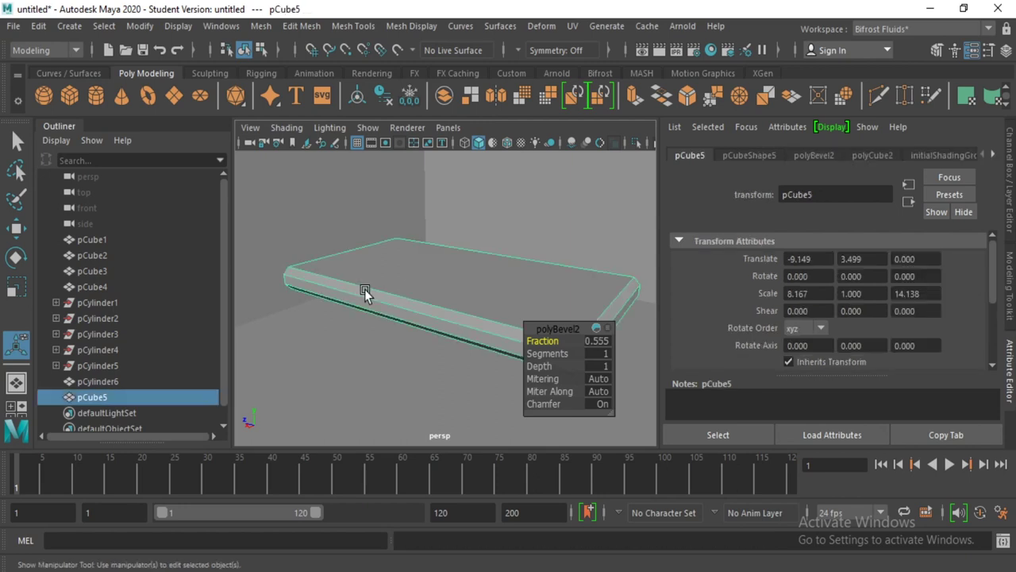
{"action": "left_click", "coordinate": [425, 337]}
{"action": "scroll", "coordinate": [478, 373], "scroll_direction": "down", "scroll_amount": 3}
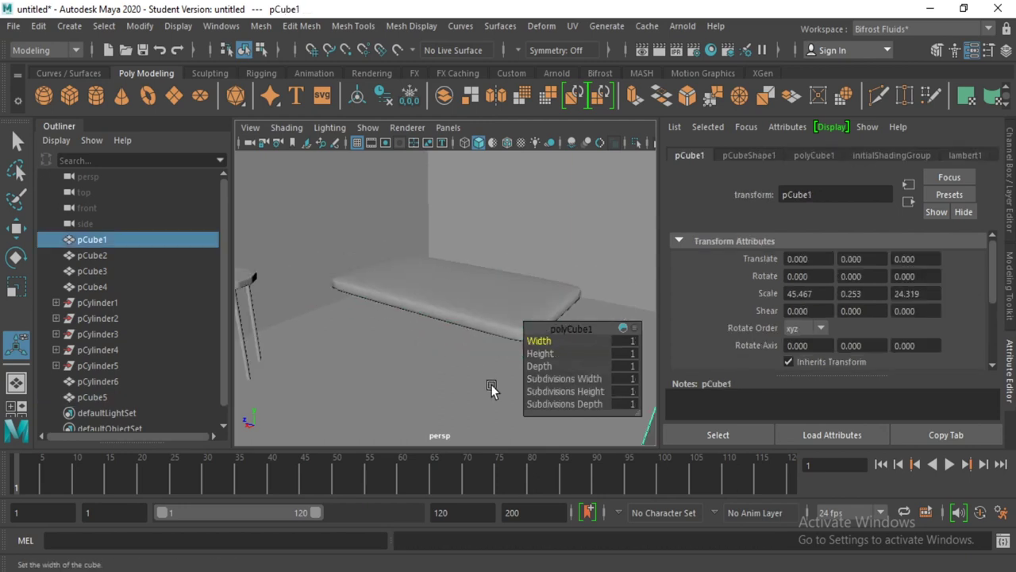
{"action": "mouse_move", "coordinate": [491, 387]}
{"action": "left_mouse_down", "text": "alt"}
{"action": "mouse_move", "coordinate": [336, 365]}
{"action": "mouse_move", "coordinate": [302, 395]}
{"action": "mouse_move", "coordinate": [383, 316]}
{"action": "mouse_move", "coordinate": [397, 374]}
{"action": "mouse_move", "coordinate": [402, 355]}
{"action": "left_mouse_up", "text": "alt"}
{"action": "left_click", "coordinate": [383, 316]}
{"action": "key", "text": "2"}
{"action": "left_click_drag", "start_coordinate": [350, 379], "coordinate": [417, 295], "text": "alt"}
{"action": "key", "text": "1"}
- Inspect the slab in smooth-with-cage preview from a low side view
{"action": "left_click", "coordinate": [442, 319]}
{"action": "left_click", "coordinate": [477, 279]}
{"action": "key", "text": "3"}
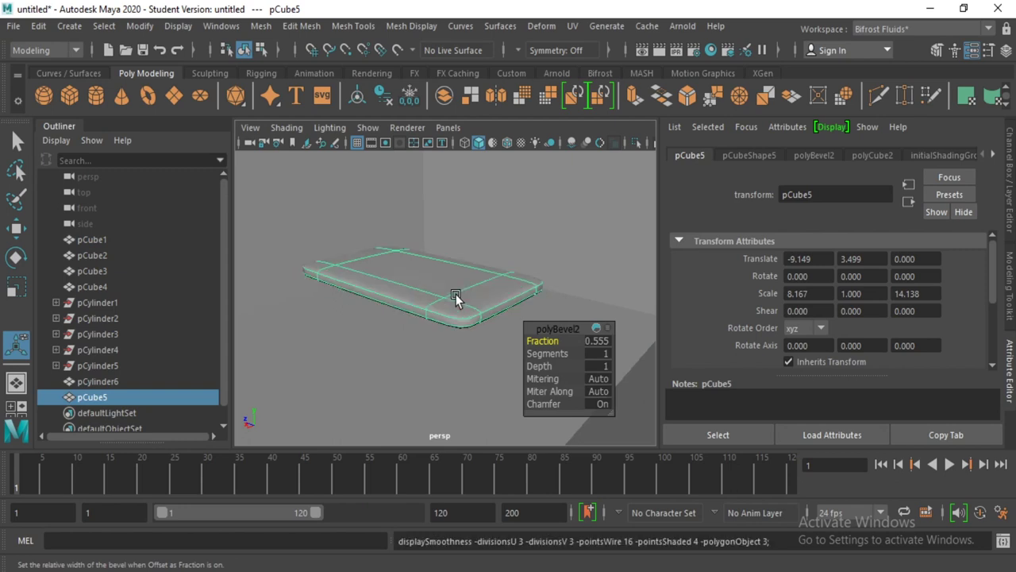
{"action": "left_click", "coordinate": [348, 352]}
{"action": "mouse_move", "coordinate": [347, 352]}
{"action": "left_mouse_down", "text": "alt"}
{"action": "mouse_move", "coordinate": [438, 308]}
{"action": "mouse_move", "coordinate": [409, 312]}
{"action": "mouse_move", "coordinate": [385, 358]}
{"action": "mouse_move", "coordinate": [447, 311]}
{"action": "mouse_move", "coordinate": [441, 280]}
{"action": "mouse_move", "coordinate": [398, 276]}
{"action": "left_mouse_up", "text": "alt"}
{"action": "left_click", "coordinate": [409, 311]}
{"action": "left_click", "coordinate": [16, 228]}
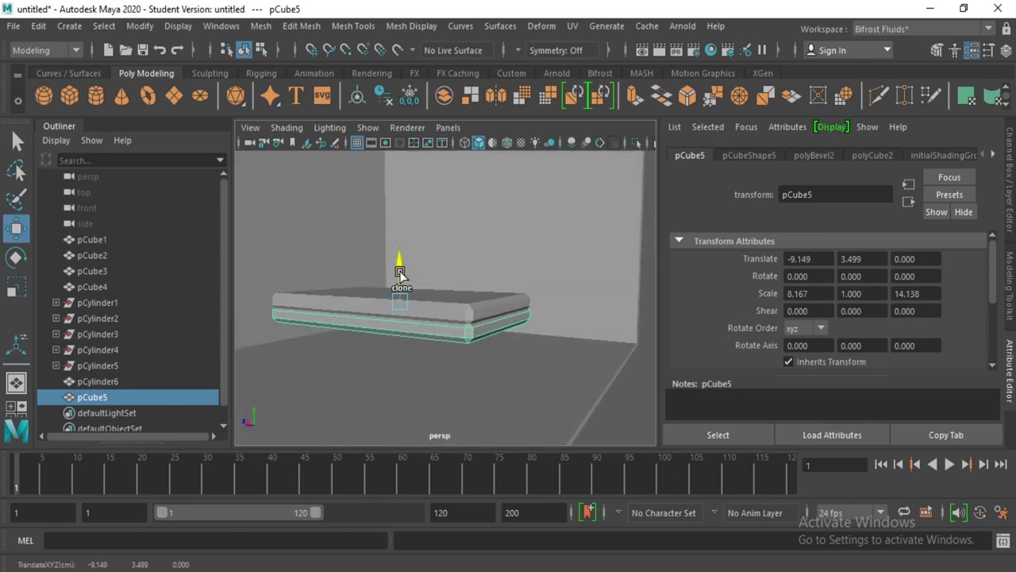
- Duplicate the slab and lower the copy, pCube6, beneath the top slab
{"action": "mouse_move", "coordinate": [398, 276]}
{"action": "left_mouse_down", "text": "shift"}
{"action": "mouse_move", "coordinate": [397, 288]}
{"action": "mouse_move", "coordinate": [363, 295]}
{"action": "mouse_move", "coordinate": [421, 306]}
{"action": "mouse_move", "coordinate": [381, 311]}
{"action": "mouse_move", "coordinate": [392, 248]}
{"action": "left_mouse_up", "text": "shift"}
{"action": "left_click", "coordinate": [16, 286]}
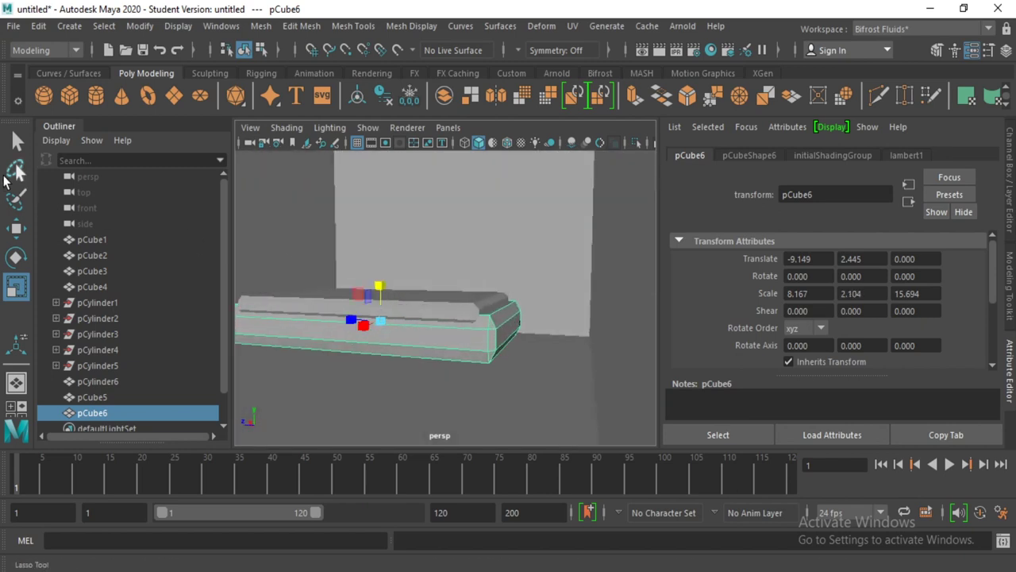
{"action": "left_click", "coordinate": [21, 254]}
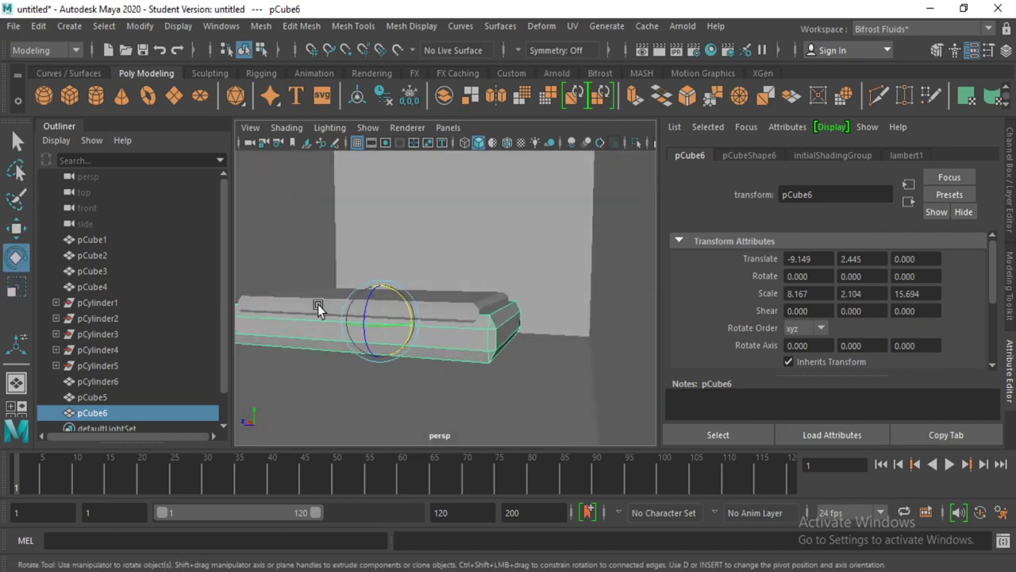
{"action": "left_click", "coordinate": [16, 228]}
{"action": "left_click_drag", "start_coordinate": [389, 275], "coordinate": [376, 275]}
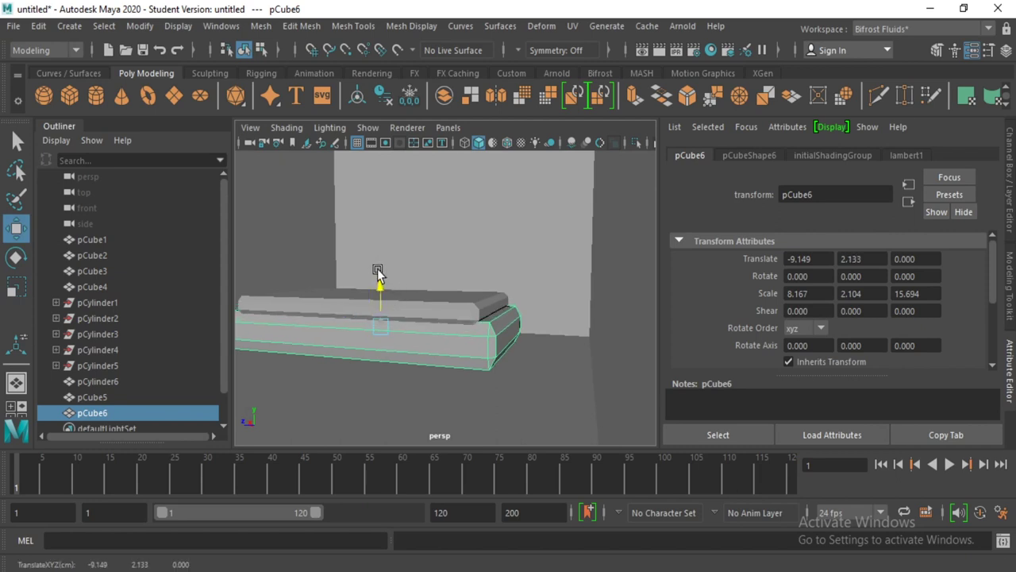
{"action": "left_click_drag", "start_coordinate": [349, 332], "coordinate": [347, 328]}
- Adjust the lower slab's width along X
{"action": "mouse_move", "coordinate": [436, 357]}
{"action": "left_mouse_down", "text": "alt"}
{"action": "mouse_move", "coordinate": [301, 382]}
{"action": "mouse_move", "coordinate": [385, 366]}
{"action": "mouse_move", "coordinate": [170, 325]}
{"action": "left_mouse_up", "text": "alt"}
{"action": "left_click", "coordinate": [16, 286]}
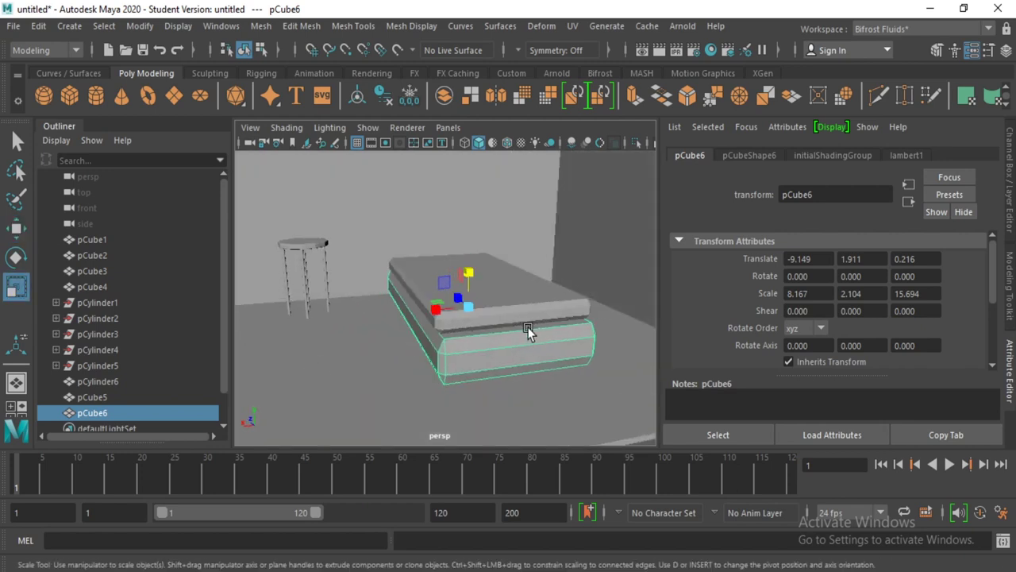
{"action": "left_click_drag", "start_coordinate": [435, 309], "coordinate": [429, 312]}
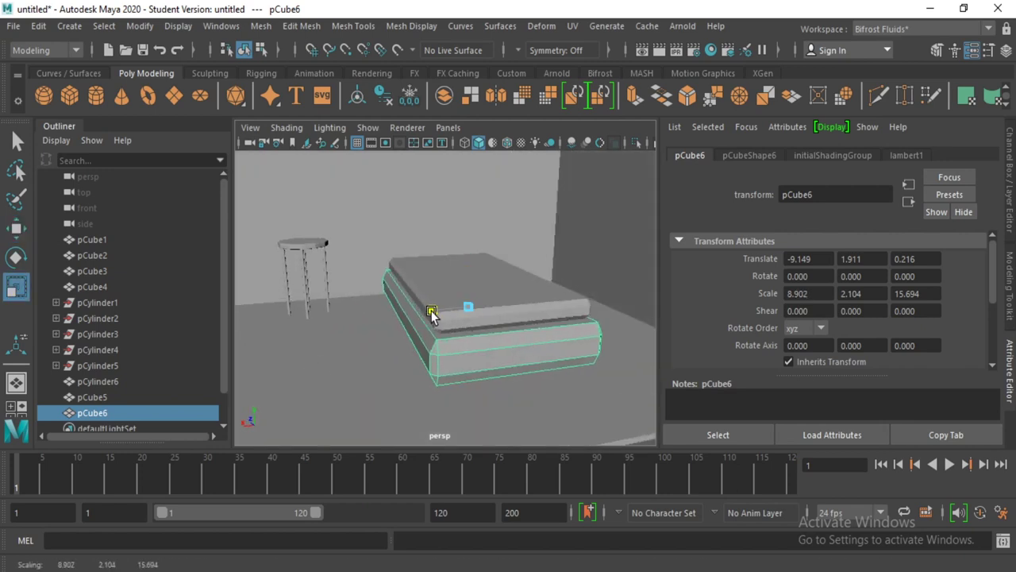
{"action": "left_click_drag", "start_coordinate": [428, 312], "coordinate": [403, 310]}
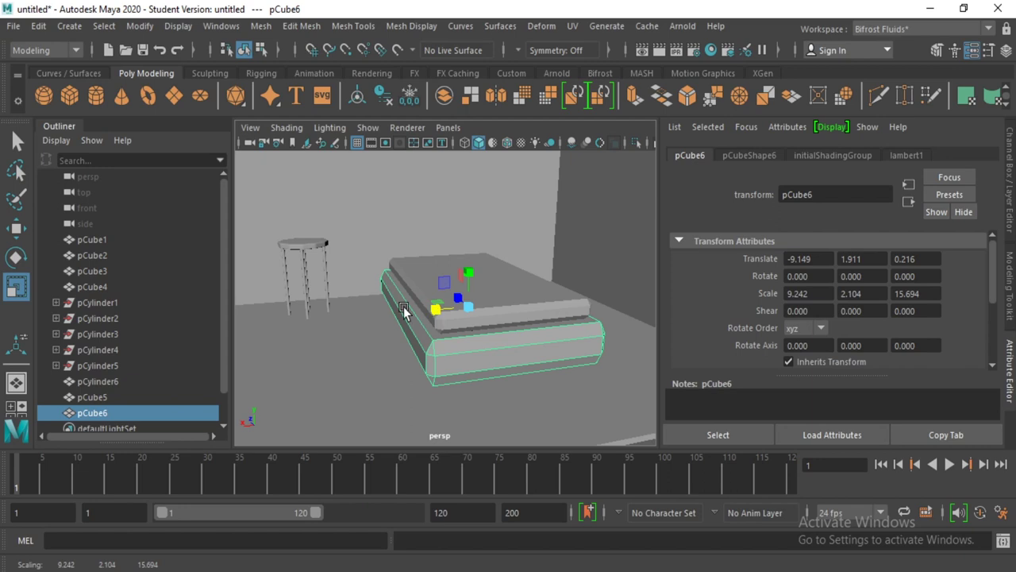
{"action": "left_click", "coordinate": [16, 228]}
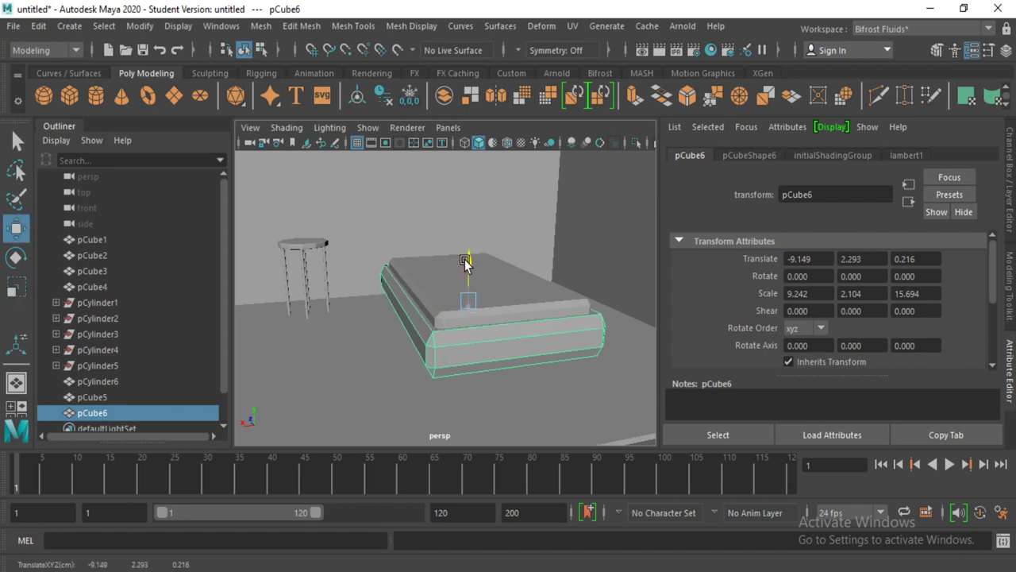
- Orbit around the room with nothing selected to review the stacked slabs
{"action": "left_click", "coordinate": [355, 349]}
{"action": "mouse_move", "coordinate": [355, 349]}
{"action": "left_mouse_down", "text": "alt"}
{"action": "mouse_move", "coordinate": [401, 407]}
{"action": "mouse_move", "coordinate": [434, 353]}
{"action": "left_mouse_up", "text": "alt"}
{"action": "left_click", "coordinate": [485, 361]}
{"action": "left_click", "coordinate": [555, 361]}
{"action": "scroll", "coordinate": [620, 345], "scroll_direction": "up", "scroll_amount": 5}
{"action": "scroll", "coordinate": [604, 355], "scroll_direction": "down", "scroll_amount": 5}
{"action": "mouse_move", "coordinate": [461, 389]}
{"action": "left_mouse_down", "text": "alt"}
{"action": "mouse_move", "coordinate": [495, 354]}
{"action": "mouse_move", "coordinate": [464, 324]}
{"action": "left_mouse_up", "text": "alt"}
- Resize and lower the base slab to scale 9.242/2.759/15.694 at Translate Y 2.051
{"action": "left_click", "coordinate": [464, 323]}
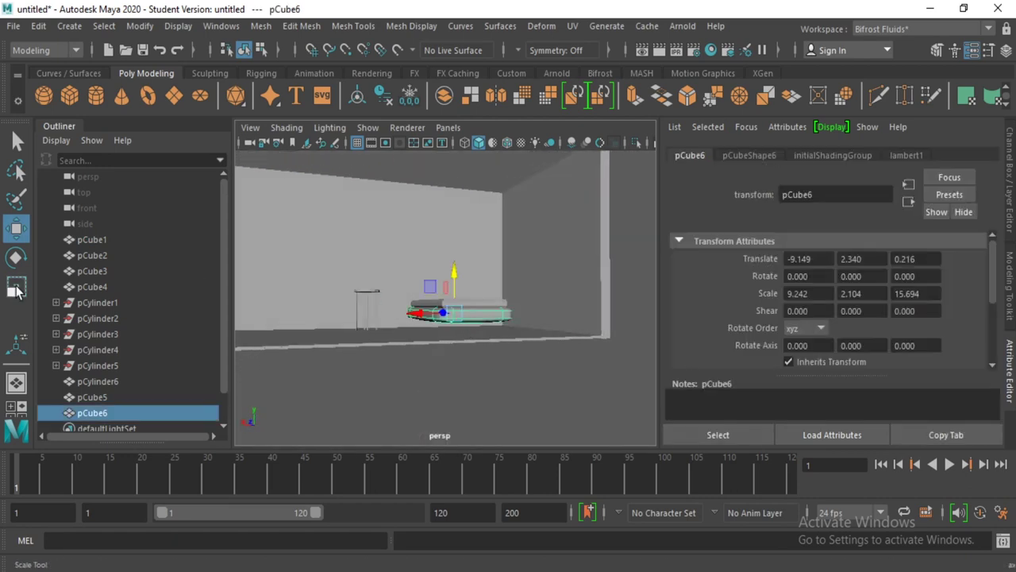
{"action": "key", "text": "r"}
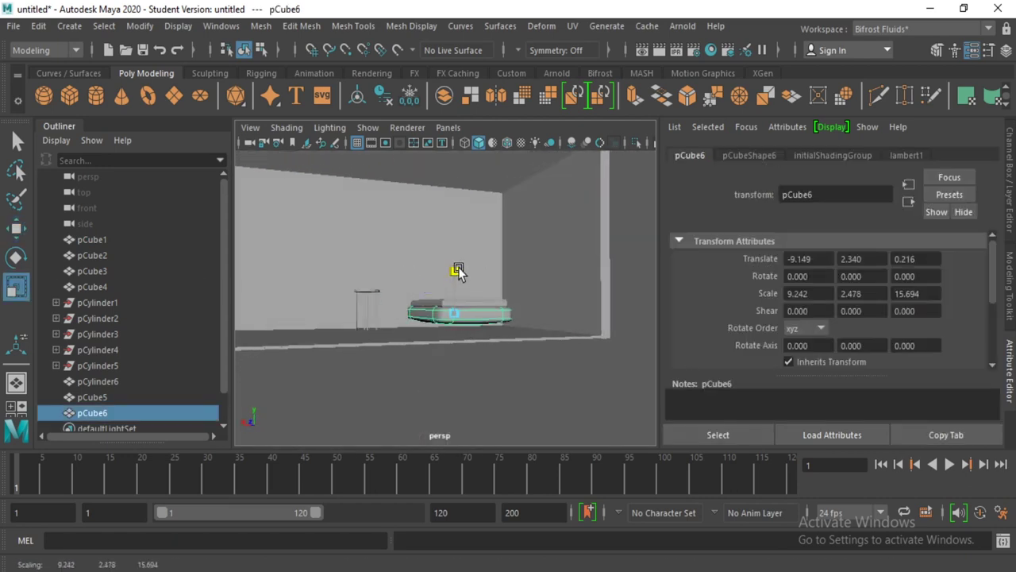
{"action": "left_click", "coordinate": [20, 235]}
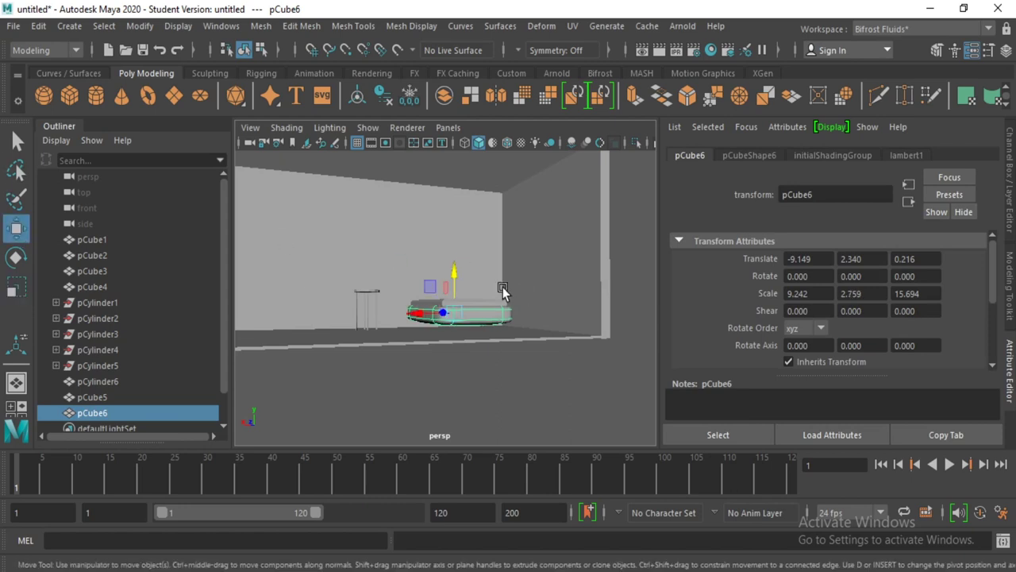
{"action": "left_click_drag", "start_coordinate": [462, 273], "coordinate": [461, 278]}
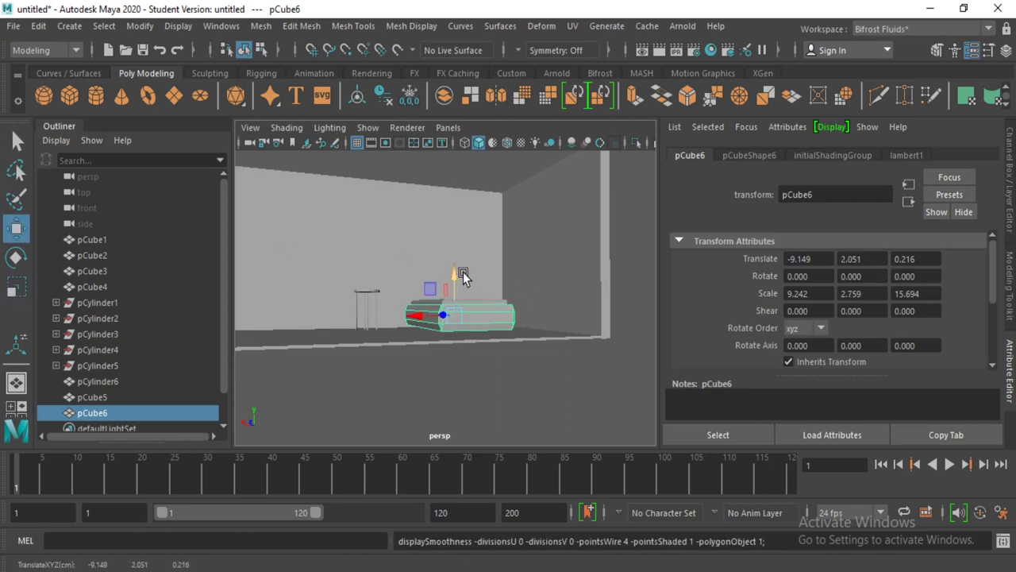
{"action": "left_click", "coordinate": [509, 356]}
{"action": "key", "text": "f"}
{"action": "scroll", "coordinate": [474, 370], "scroll_direction": "up", "scroll_amount": 3}
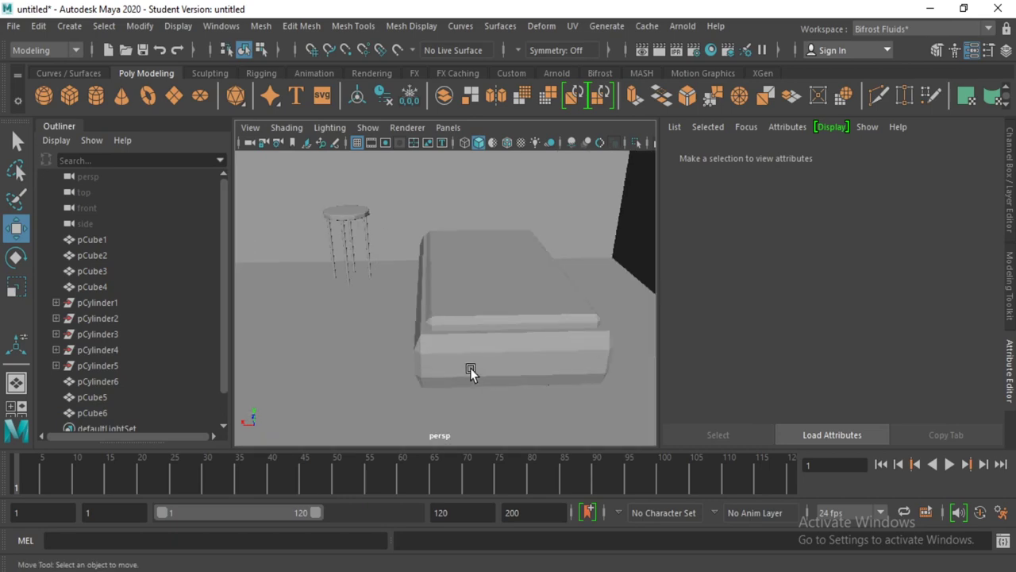
- Turn on smooth preview, then select and delete the lower base slab pCube6
{"action": "left_click", "coordinate": [470, 367]}
{"action": "left_click_drag", "start_coordinate": [397, 399], "coordinate": [444, 387], "text": "alt"}
{"action": "mouse_move", "coordinate": [389, 405]}
{"action": "left_mouse_down", "text": "alt"}
{"action": "mouse_move", "coordinate": [469, 404]}
{"action": "mouse_move", "coordinate": [438, 383]}
{"action": "left_mouse_up", "text": "alt"}
{"action": "key", "text": "3"}
{"action": "mouse_move", "coordinate": [501, 413]}
{"action": "left_mouse_down", "text": "alt"}
{"action": "mouse_move", "coordinate": [574, 381]}
{"action": "mouse_move", "coordinate": [463, 416]}
{"action": "mouse_move", "coordinate": [476, 344]}
{"action": "left_mouse_up", "text": "alt"}
{"action": "left_click", "coordinate": [525, 296]}
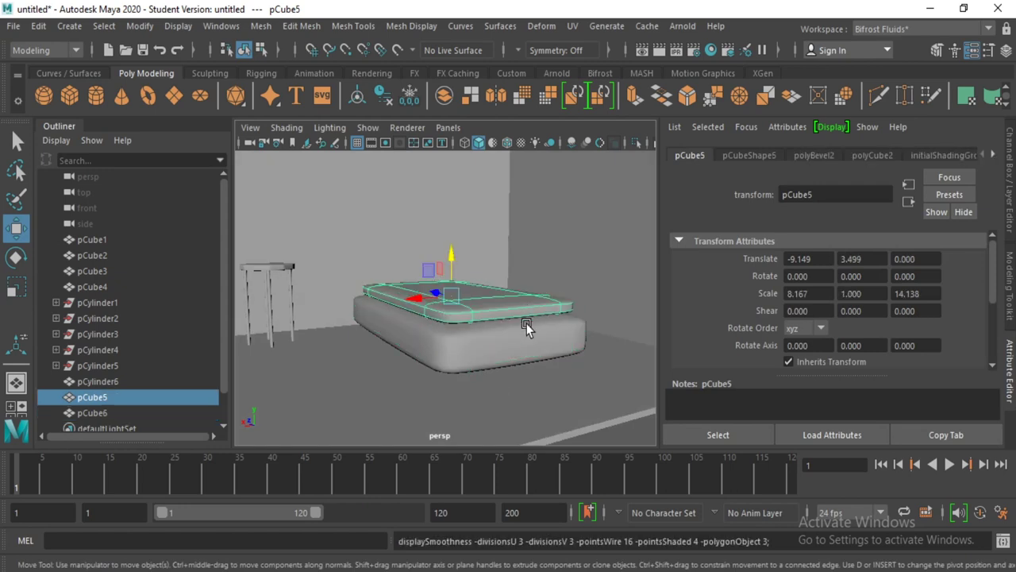
{"action": "left_click", "coordinate": [564, 400]}
{"action": "mouse_move", "coordinate": [489, 393]}
{"action": "left_mouse_down", "text": "alt"}
{"action": "mouse_move", "coordinate": [590, 390]}
{"action": "mouse_move", "coordinate": [501, 400]}
{"action": "left_mouse_up", "text": "alt"}
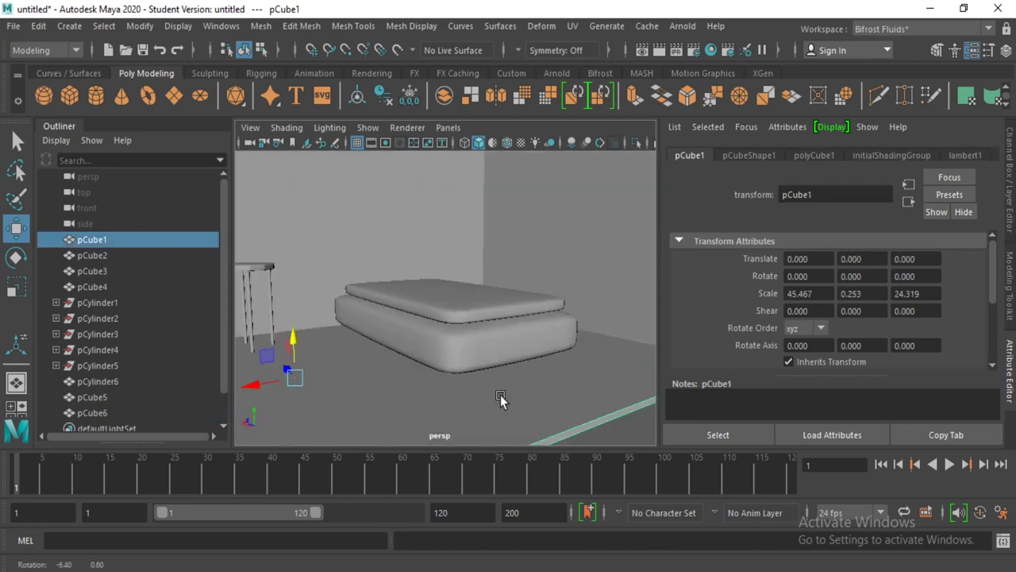
{"action": "left_click", "coordinate": [435, 340]}
{"action": "key", "text": "Delete"}
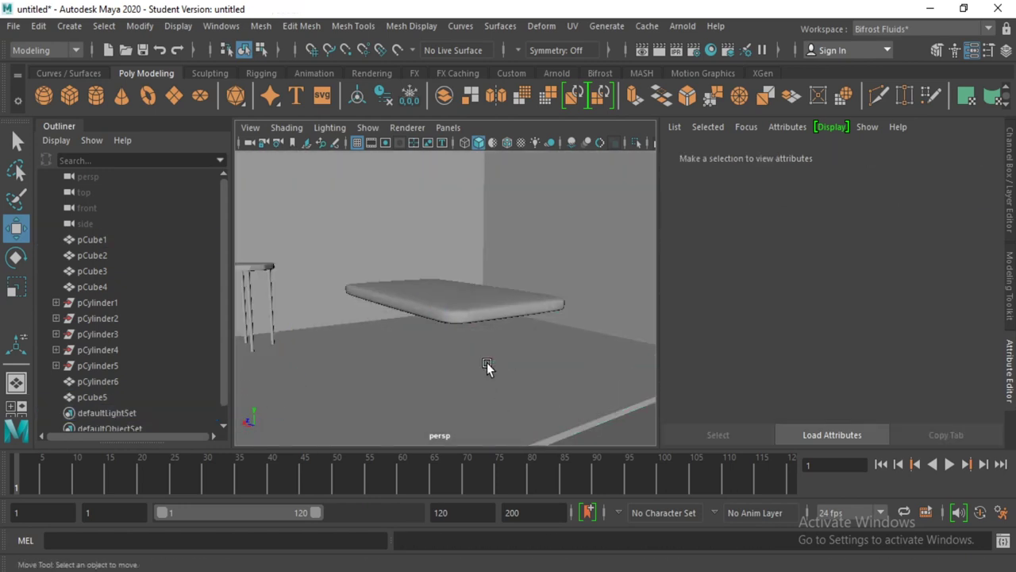
- Create a new cube below the mattress and scale it into a long, thick bed base
{"action": "left_click", "coordinate": [62, 95]}
{"action": "mouse_move", "coordinate": [455, 330]}
{"action": "left_mouse_down", "text": "alt"}
{"action": "mouse_move", "coordinate": [358, 321]}
{"action": "mouse_move", "coordinate": [442, 313]}
{"action": "mouse_move", "coordinate": [420, 347]}
{"action": "left_mouse_up", "text": "alt"}
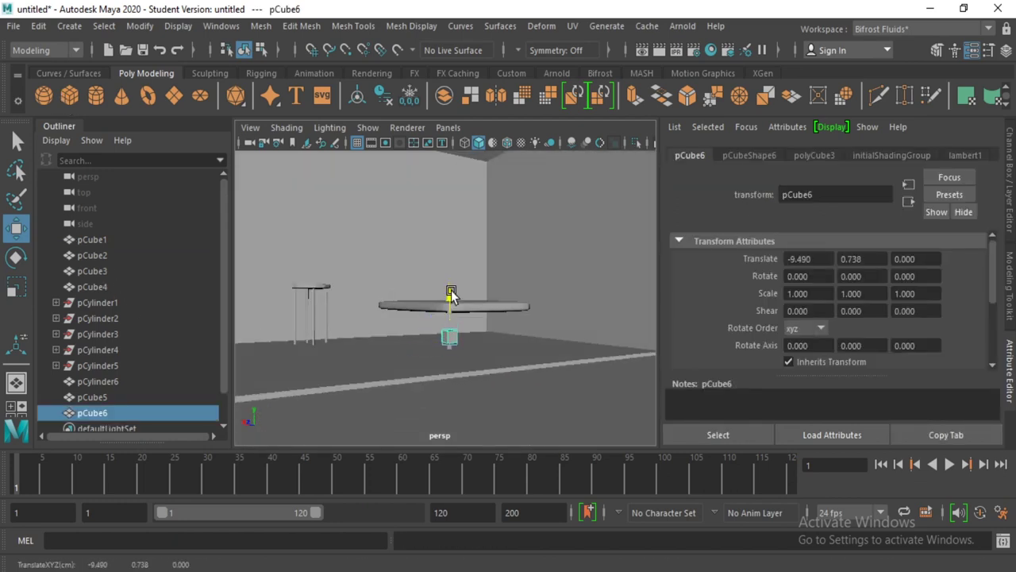
{"action": "mouse_move", "coordinate": [451, 289]}
{"action": "left_mouse_down"}
{"action": "mouse_move", "coordinate": [451, 279]}
{"action": "mouse_move", "coordinate": [203, 314]}
{"action": "left_mouse_up"}
{"action": "key", "text": "r"}
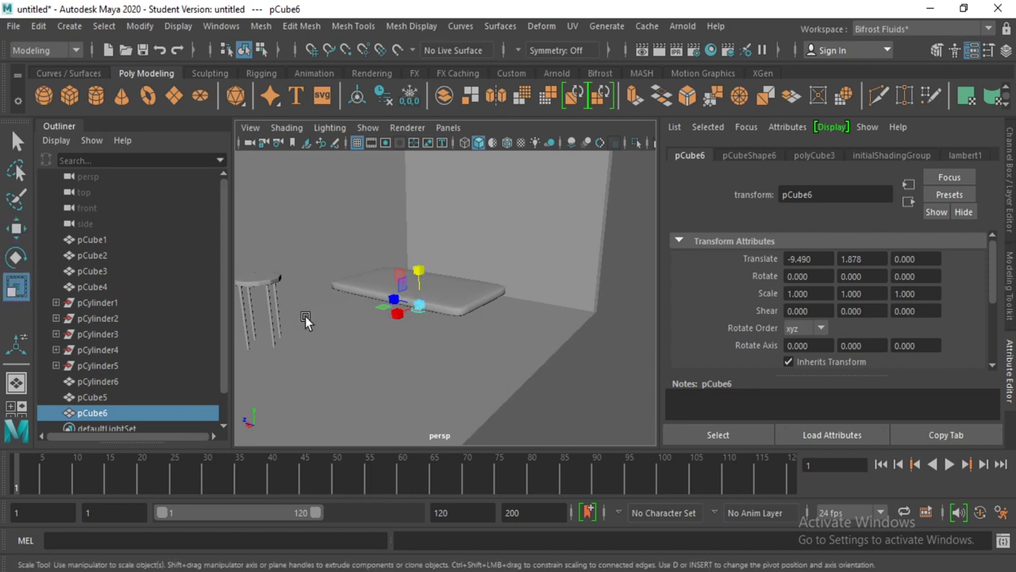
{"action": "mouse_move", "coordinate": [384, 297]}
{"action": "left_mouse_down"}
{"action": "mouse_move", "coordinate": [318, 279]}
{"action": "mouse_move", "coordinate": [387, 291]}
{"action": "mouse_move", "coordinate": [392, 309]}
{"action": "mouse_move", "coordinate": [130, 440]}
{"action": "left_mouse_up"}
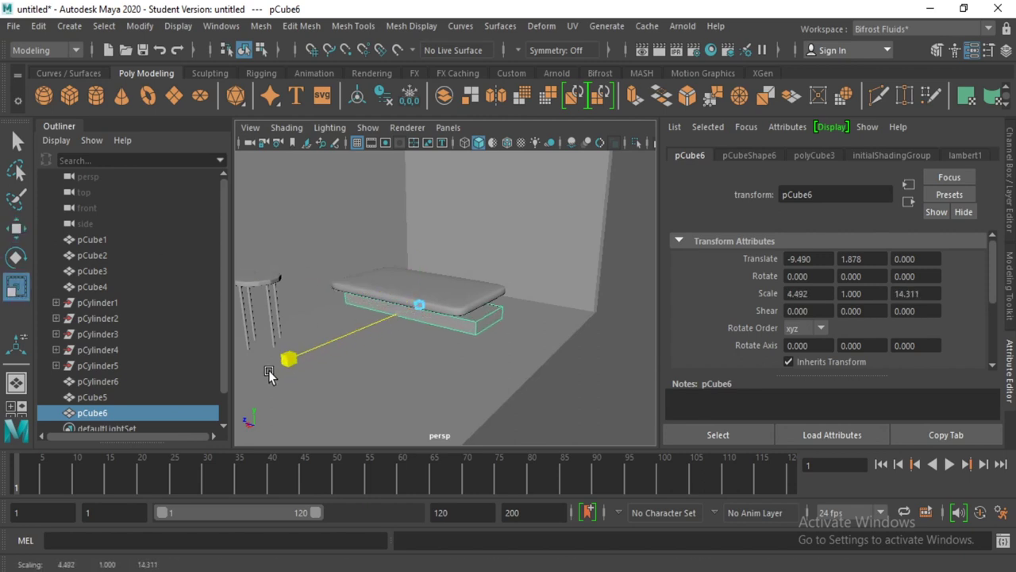
{"action": "left_click_drag", "start_coordinate": [262, 413], "coordinate": [384, 376], "text": "alt"}
{"action": "scroll", "coordinate": [384, 377], "scroll_direction": "down", "scroll_amount": 3}
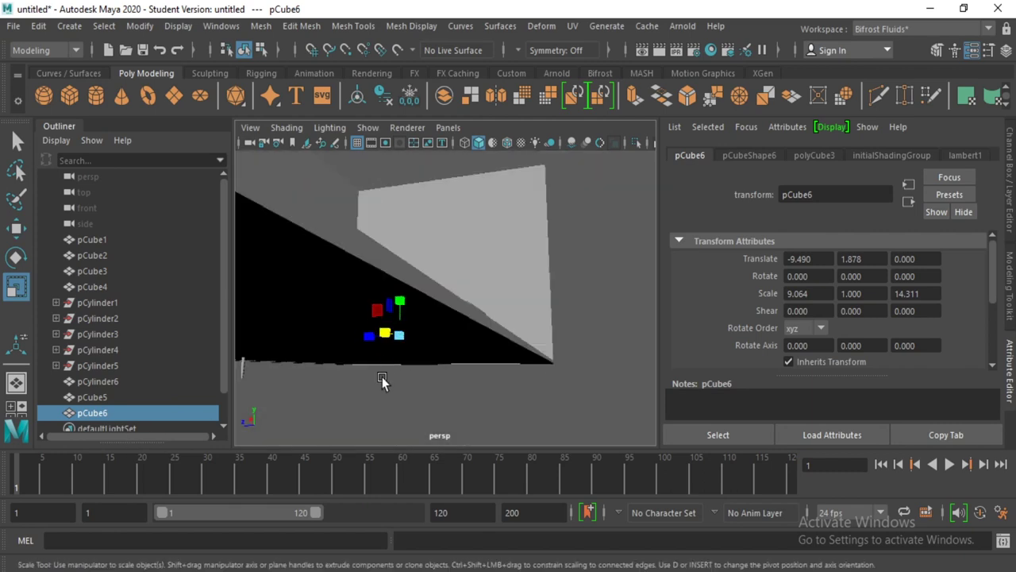
{"action": "scroll", "coordinate": [401, 365], "scroll_direction": "down", "scroll_amount": 3}
{"action": "mouse_move", "coordinate": [420, 287]}
{"action": "left_mouse_down"}
{"action": "mouse_move", "coordinate": [424, 242]}
{"action": "mouse_move", "coordinate": [427, 323]}
{"action": "mouse_move", "coordinate": [393, 337]}
{"action": "left_mouse_up"}
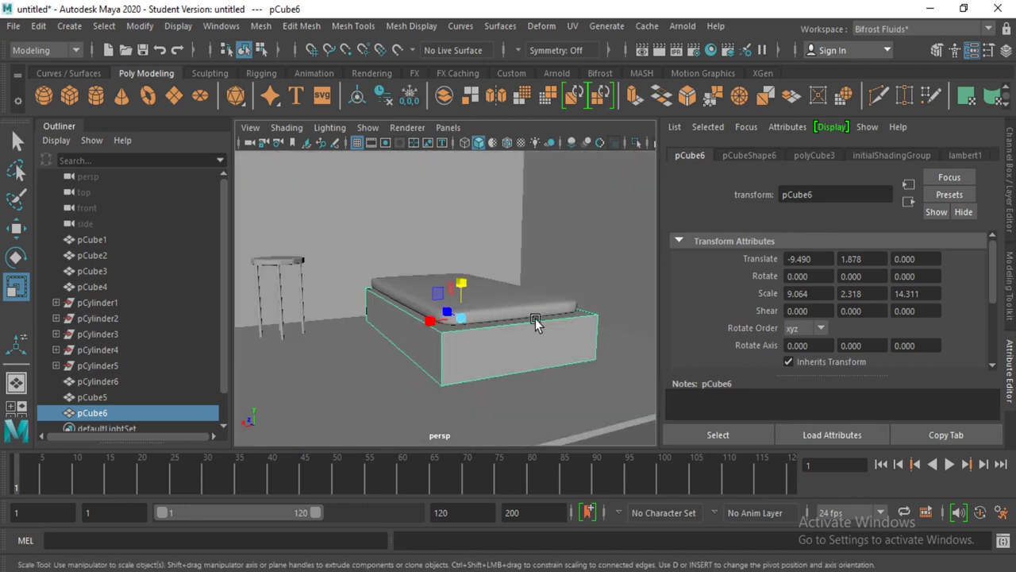
- Make the mattress taller and centre the base under it at X -9.029, scale 8.295/2.318/14.311
{"action": "left_click_drag", "start_coordinate": [536, 321], "coordinate": [505, 336], "text": "alt"}
{"action": "left_click", "coordinate": [526, 306]}
{"action": "mouse_move", "coordinate": [500, 254]}
{"action": "left_mouse_down"}
{"action": "mouse_move", "coordinate": [488, 212]}
{"action": "mouse_move", "coordinate": [448, 347]}
{"action": "left_mouse_up"}
{"action": "left_click", "coordinate": [448, 348]}
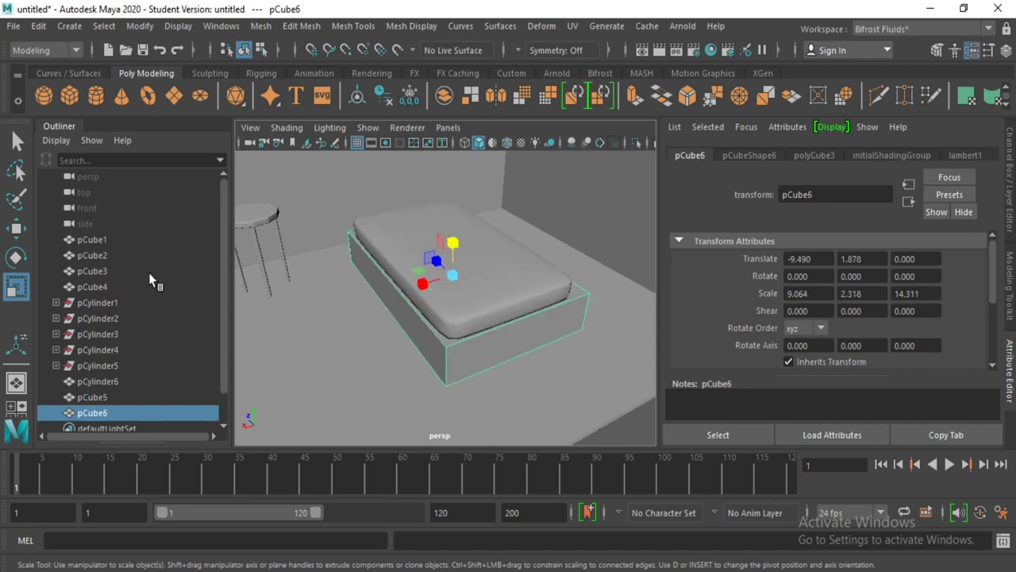
{"action": "left_click", "coordinate": [16, 228]}
{"action": "mouse_move", "coordinate": [422, 286]}
{"action": "left_mouse_down"}
{"action": "mouse_move", "coordinate": [336, 320]}
{"action": "mouse_move", "coordinate": [378, 322]}
{"action": "left_mouse_up"}
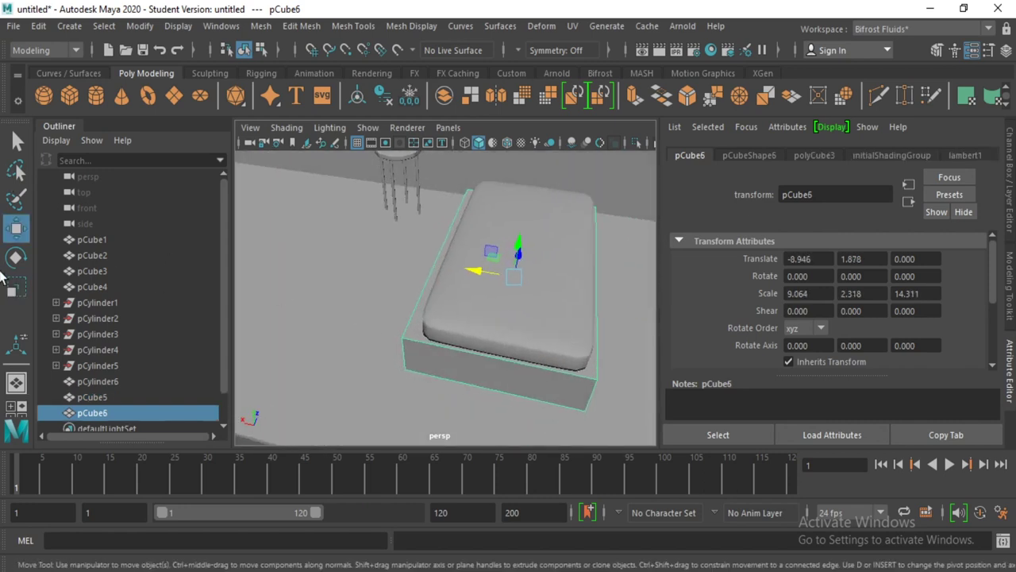
{"action": "key", "text": "r"}
{"action": "left_click_drag", "start_coordinate": [477, 267], "coordinate": [481, 268]}
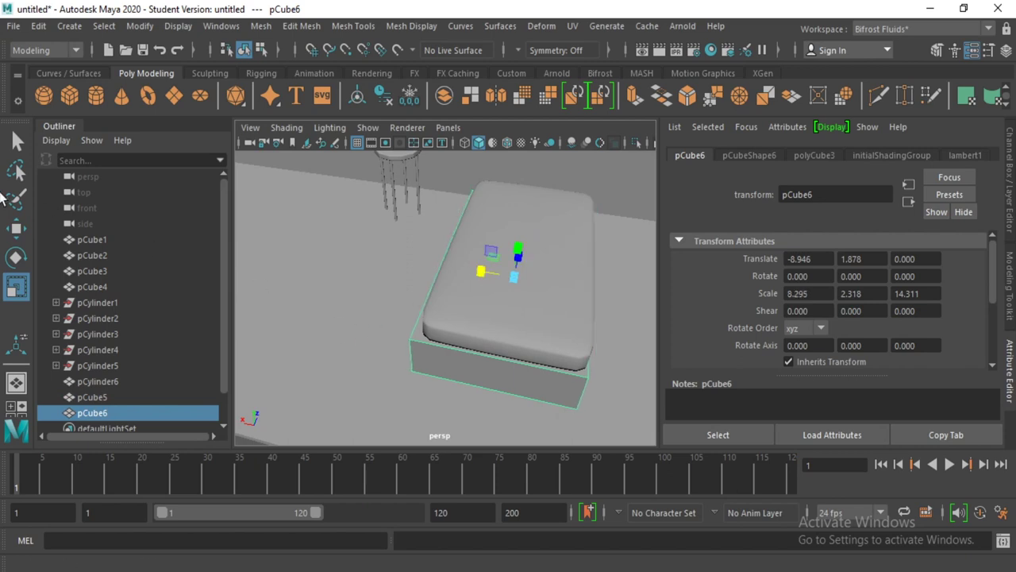
{"action": "left_click", "coordinate": [16, 228]}
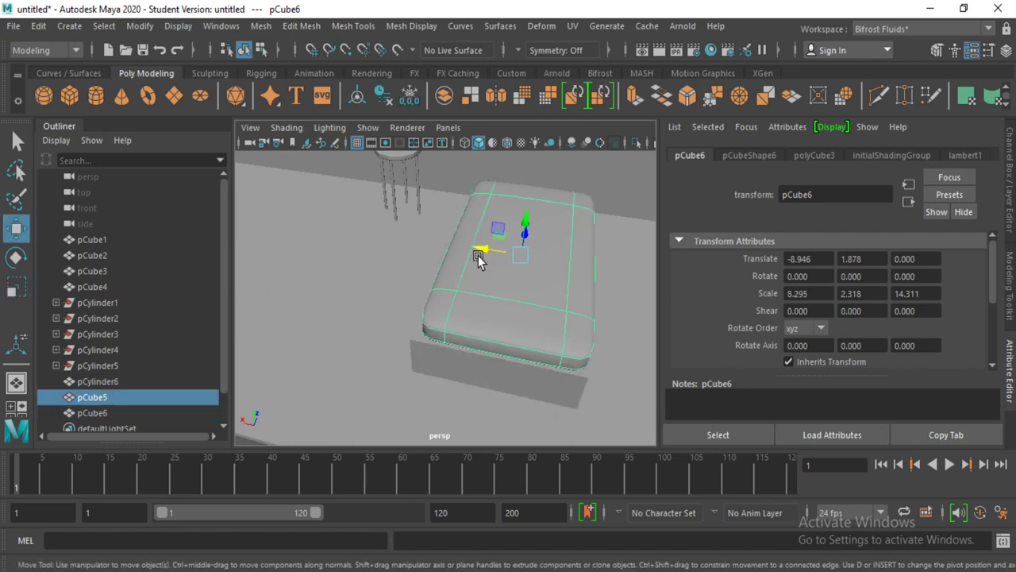
{"action": "left_click_drag", "start_coordinate": [475, 268], "coordinate": [477, 268]}
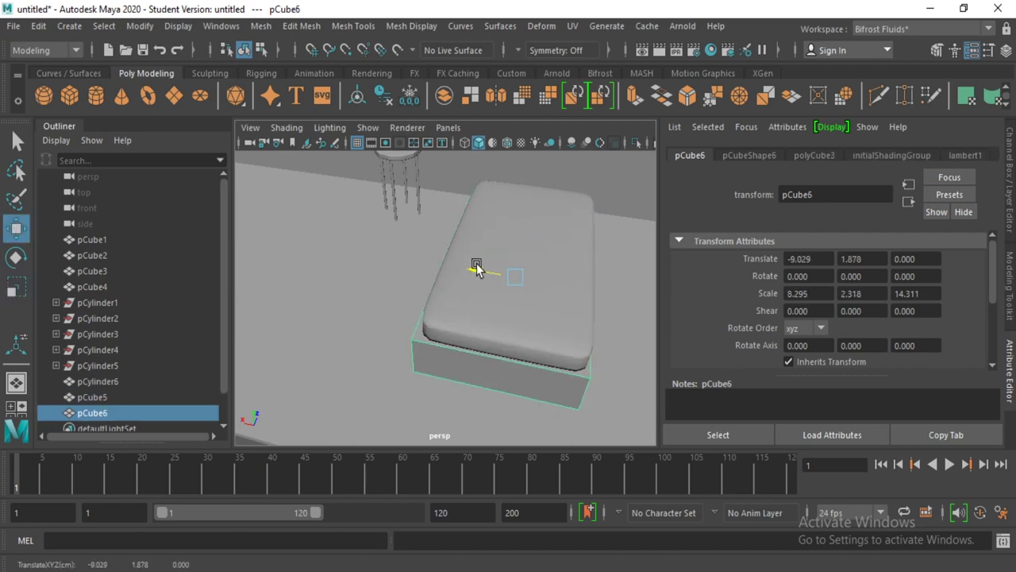
{"action": "left_click_drag", "start_coordinate": [425, 318], "coordinate": [453, 352], "text": "alt"}
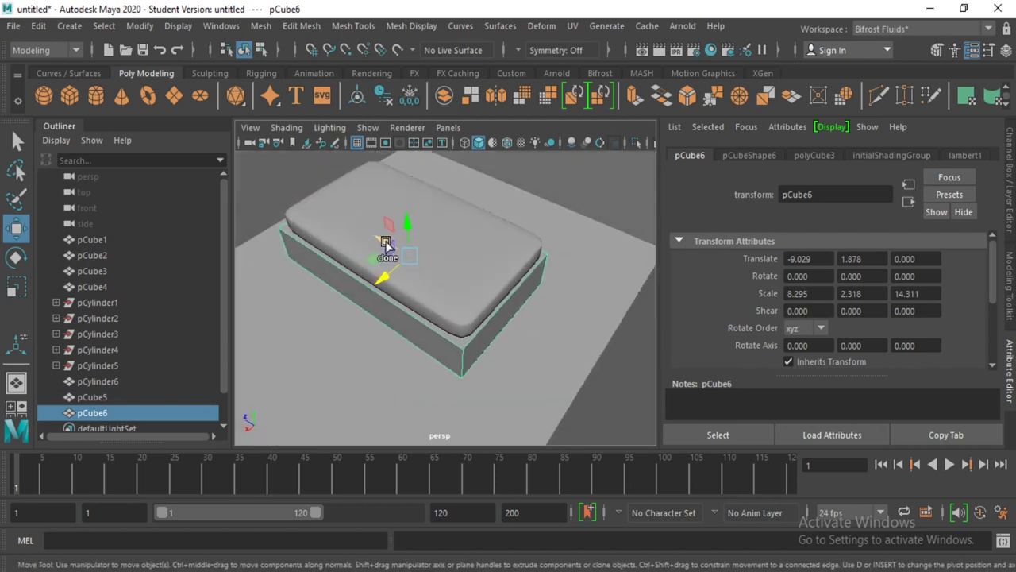
- Duplicate the bed base and squash the copy into a thin slab
{"action": "left_click_drag", "start_coordinate": [383, 242], "coordinate": [318, 220], "text": "shift"}
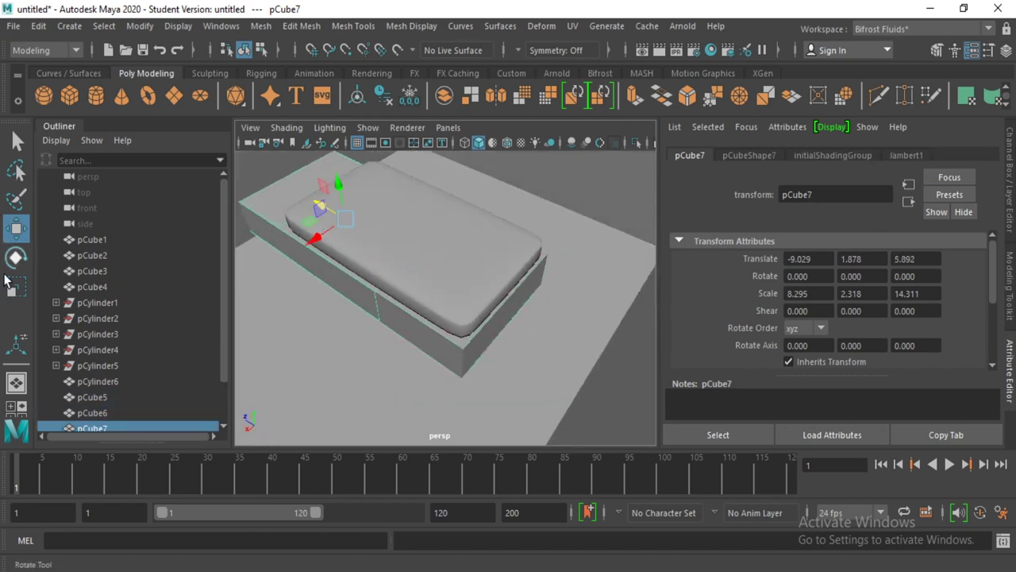
{"action": "key", "text": "r"}
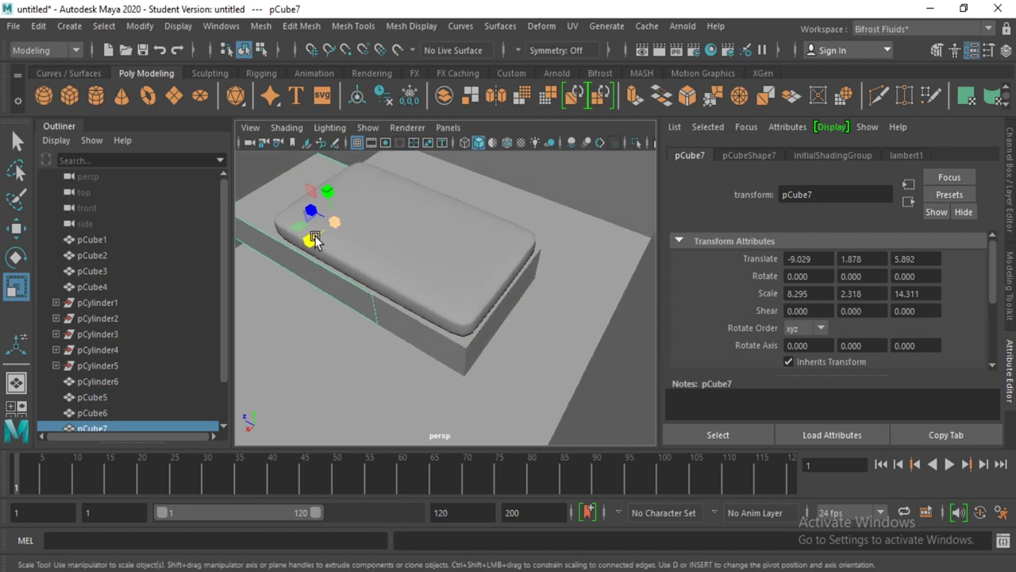
{"action": "left_click_drag", "start_coordinate": [333, 227], "coordinate": [497, 320], "text": "alt"}
{"action": "mouse_move", "coordinate": [428, 278]}
{"action": "left_mouse_down"}
{"action": "mouse_move", "coordinate": [456, 288]}
{"action": "mouse_move", "coordinate": [461, 278]}
{"action": "mouse_move", "coordinate": [467, 167]}
{"action": "left_mouse_up"}
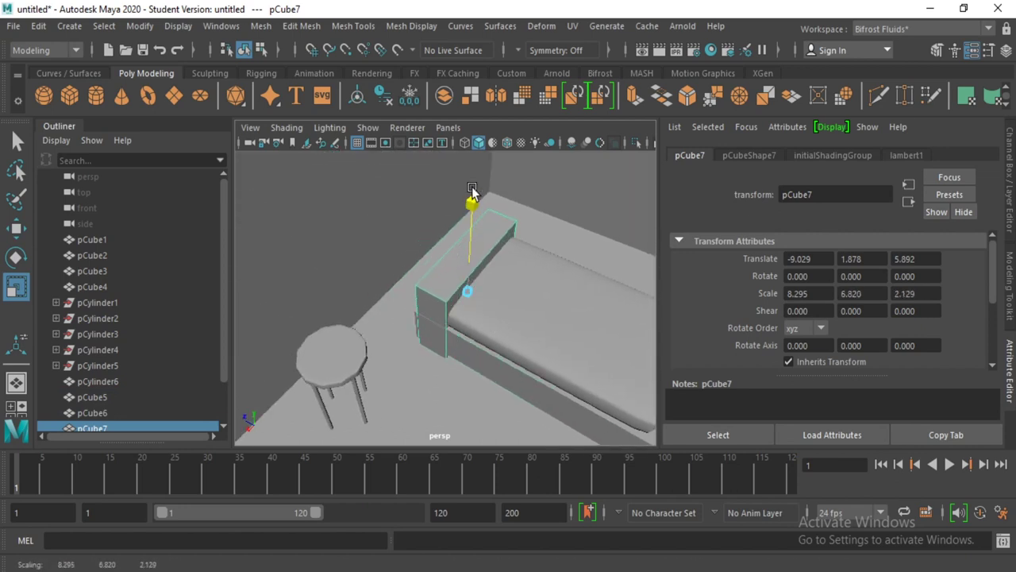
- Raise the slab into a headboard at the bed's end, Translate -9.029, 4.732, 6.013
{"action": "left_click", "coordinate": [14, 230]}
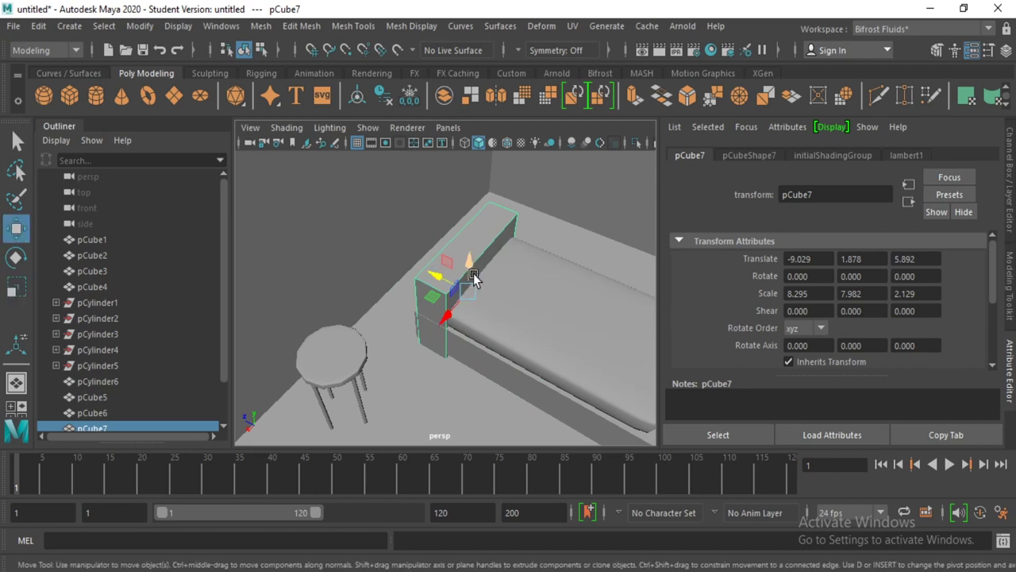
{"action": "left_click_drag", "start_coordinate": [473, 276], "coordinate": [473, 238]}
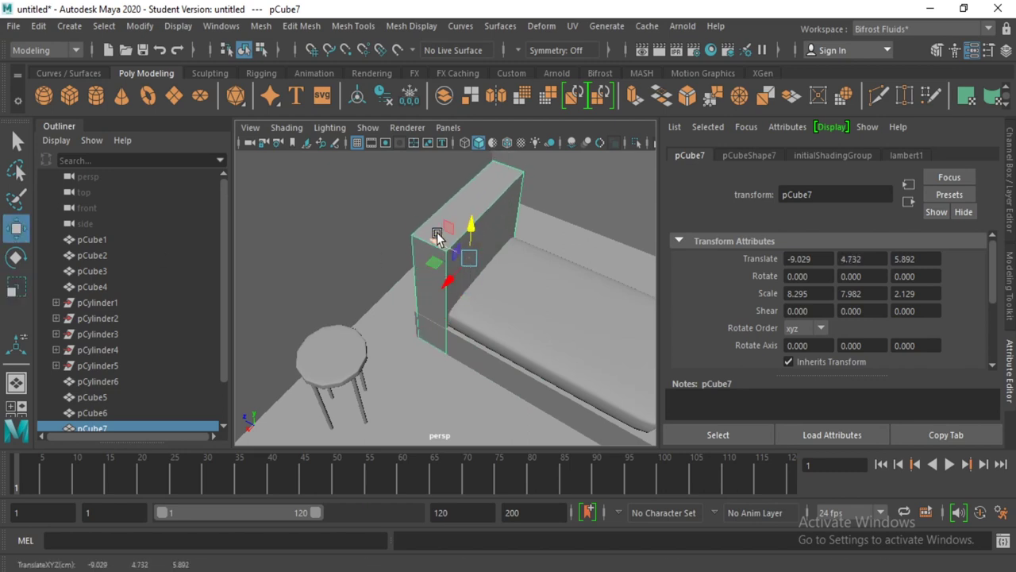
{"action": "left_click_drag", "start_coordinate": [437, 237], "coordinate": [436, 236]}
{"action": "scroll", "coordinate": [493, 278], "scroll_direction": "down", "scroll_amount": 3}
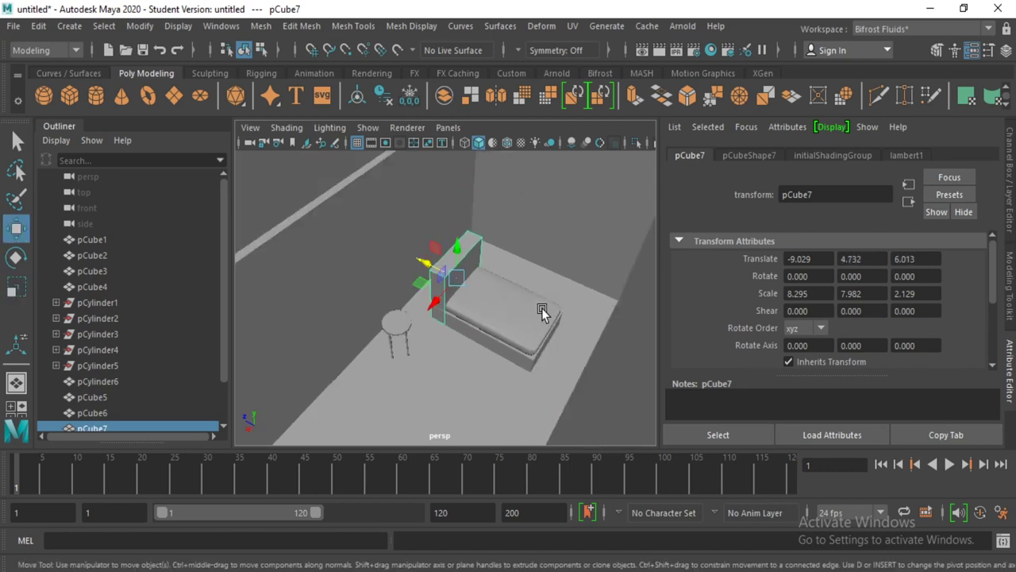
{"action": "scroll", "coordinate": [547, 334], "scroll_direction": "down", "scroll_amount": 3}
{"action": "scroll", "coordinate": [580, 389], "scroll_direction": "down", "scroll_amount": 1}
{"action": "left_click", "coordinate": [604, 416]}
{"action": "mouse_move", "coordinate": [603, 416]}
{"action": "left_mouse_down", "text": "alt"}
{"action": "mouse_move", "coordinate": [581, 356]}
{"action": "mouse_move", "coordinate": [527, 311]}
{"action": "mouse_move", "coordinate": [437, 262]}
{"action": "left_mouse_up", "text": "alt"}
{"action": "left_click", "coordinate": [437, 261]}
{"action": "mouse_move", "coordinate": [509, 351]}
{"action": "left_mouse_down", "text": "alt"}
{"action": "mouse_move", "coordinate": [513, 328]}
{"action": "mouse_move", "coordinate": [477, 358]}
{"action": "mouse_move", "coordinate": [486, 375]}
{"action": "mouse_move", "coordinate": [567, 381]}
{"action": "mouse_move", "coordinate": [554, 360]}
{"action": "mouse_move", "coordinate": [524, 350]}
{"action": "left_mouse_up", "text": "alt"}
{"action": "left_click", "coordinate": [477, 358]}
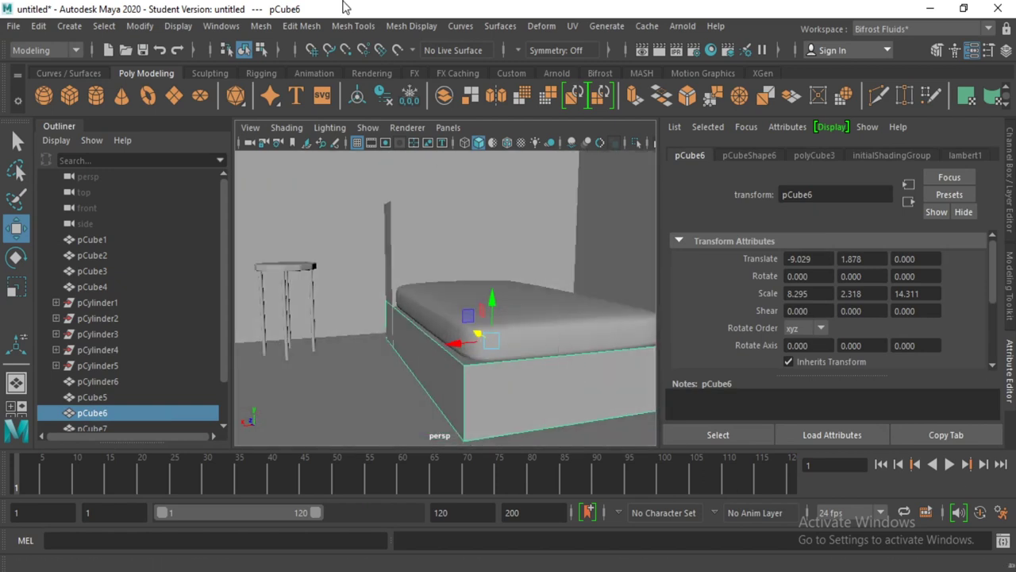
- Bevel the bed base's edges with a reduced bevel Fraction
{"action": "left_click", "coordinate": [285, 27]}
{"action": "left_click", "coordinate": [336, 81]}
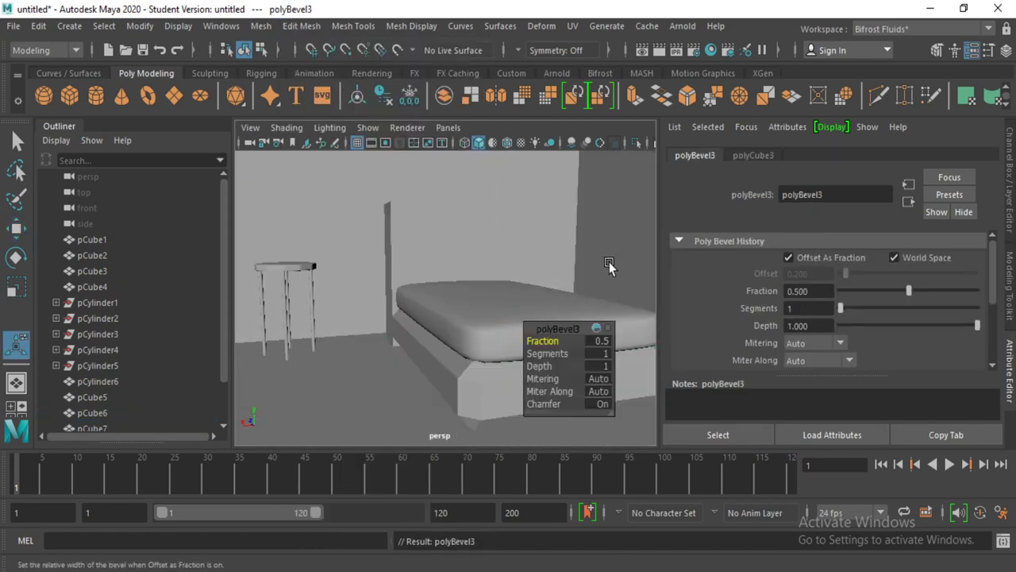
{"action": "left_click", "coordinate": [492, 370]}
{"action": "left_click", "coordinate": [811, 157]}
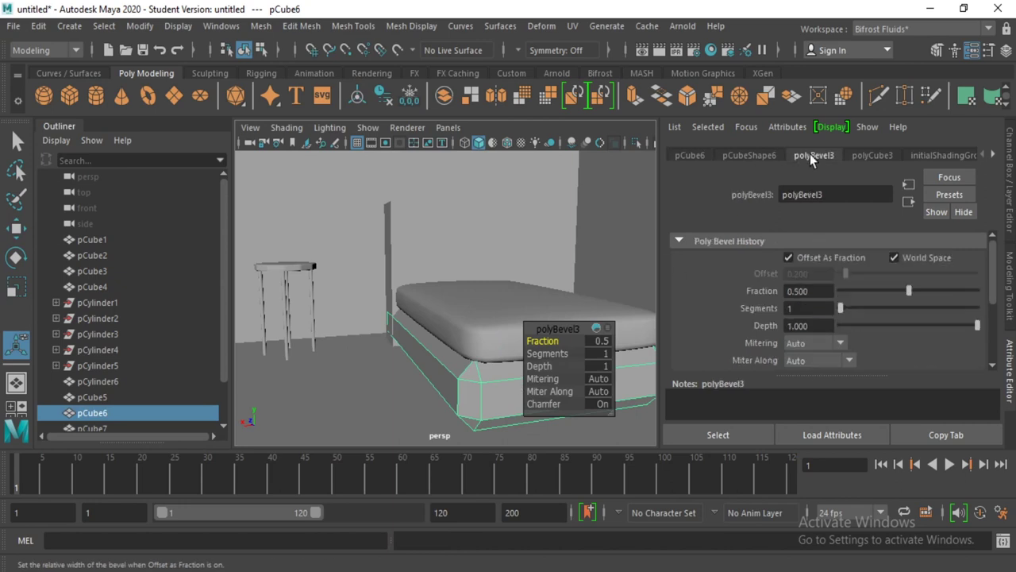
{"action": "left_click_drag", "start_coordinate": [901, 288], "coordinate": [850, 303]}
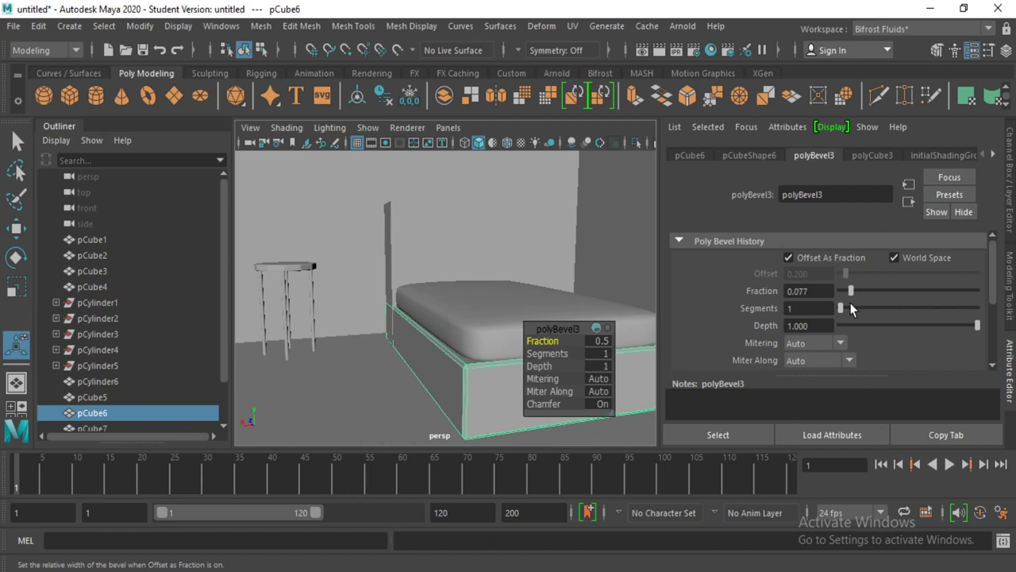
- Bevel the headboard's edges with a Fraction of 0.093
{"action": "left_click", "coordinate": [385, 254]}
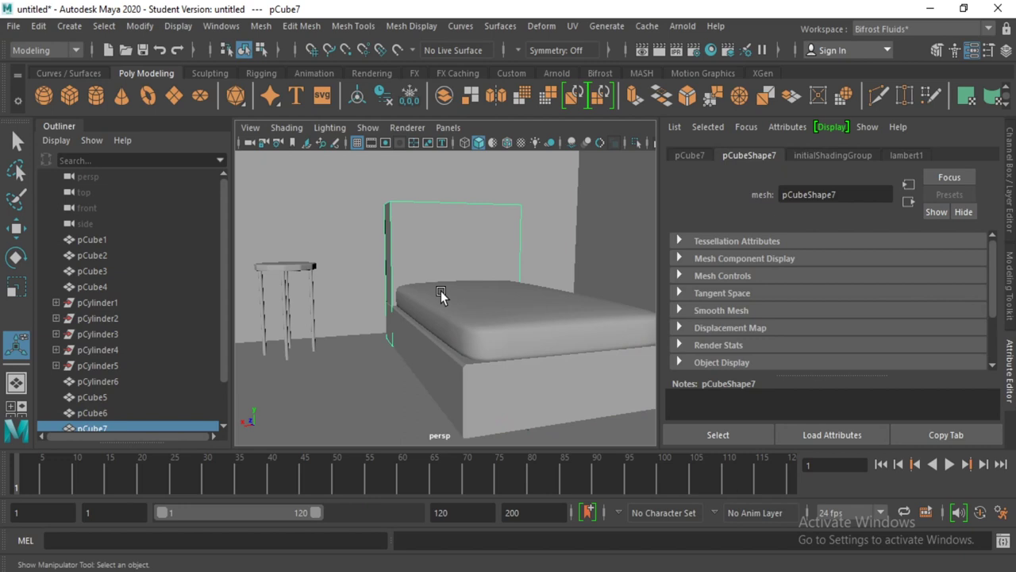
{"action": "key", "text": "ctrl+b"}
{"action": "mouse_move", "coordinate": [844, 291]}
{"action": "left_mouse_down"}
{"action": "mouse_move", "coordinate": [861, 292]}
{"action": "mouse_move", "coordinate": [853, 298]}
{"action": "left_mouse_up"}
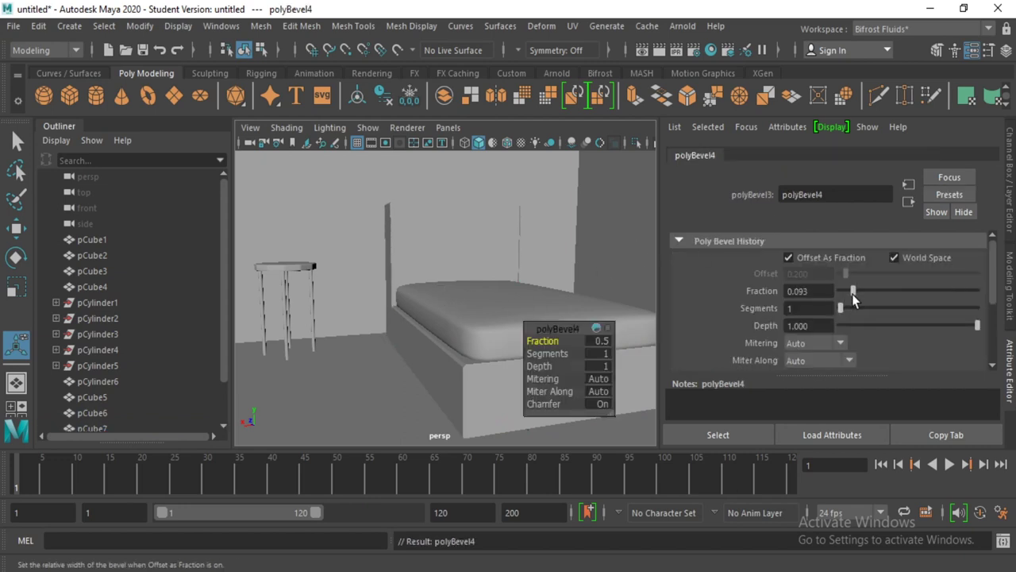
{"action": "left_click", "coordinate": [346, 393]}
{"action": "left_click", "coordinate": [427, 263]}
{"action": "mouse_move", "coordinate": [422, 270]}
{"action": "left_mouse_down", "text": "alt"}
{"action": "mouse_move", "coordinate": [468, 305]}
{"action": "mouse_move", "coordinate": [390, 310]}
{"action": "mouse_move", "coordinate": [336, 254]}
{"action": "mouse_move", "coordinate": [372, 252]}
{"action": "left_mouse_up", "text": "alt"}
- Scale the bed base slightly shorter
{"action": "key", "text": "r"}
{"action": "left_click", "coordinate": [392, 344]}
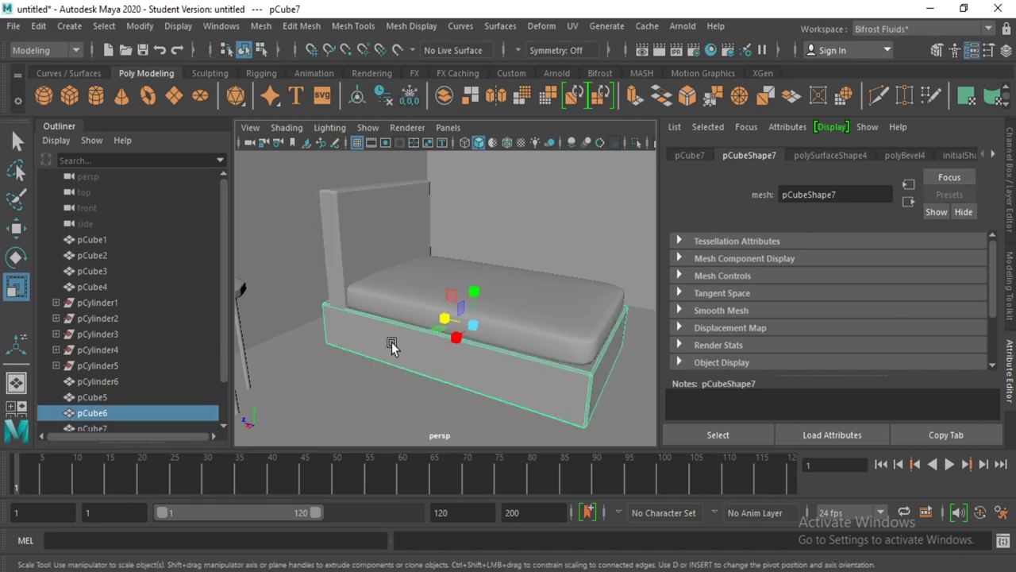
{"action": "left_click_drag", "start_coordinate": [444, 318], "coordinate": [445, 325]}
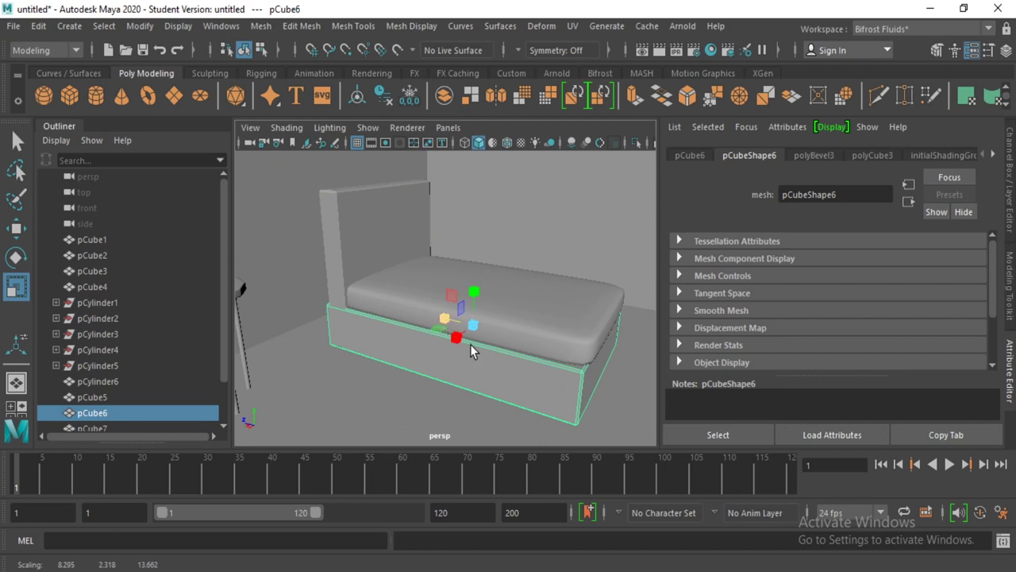
{"action": "scroll", "coordinate": [470, 350], "scroll_direction": "down", "scroll_amount": 5}
{"action": "left_click", "coordinate": [624, 357]}
{"action": "mouse_move", "coordinate": [625, 356]}
{"action": "left_mouse_down", "text": "alt"}
{"action": "mouse_move", "coordinate": [559, 327]}
{"action": "mouse_move", "coordinate": [470, 308]}
{"action": "left_mouse_up", "text": "alt"}
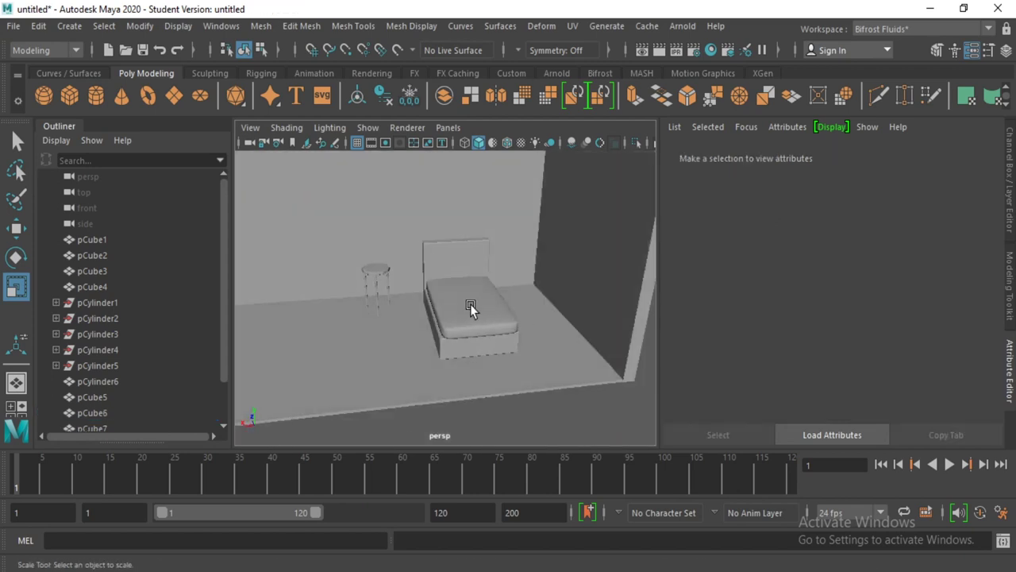
- Select the mattress, headboard and bed base and move the whole bed along X
{"action": "left_click", "coordinate": [470, 304]}
{"action": "left_click", "coordinate": [437, 251], "text": "shift"}
{"action": "left_click", "coordinate": [436, 347], "text": "shift"}
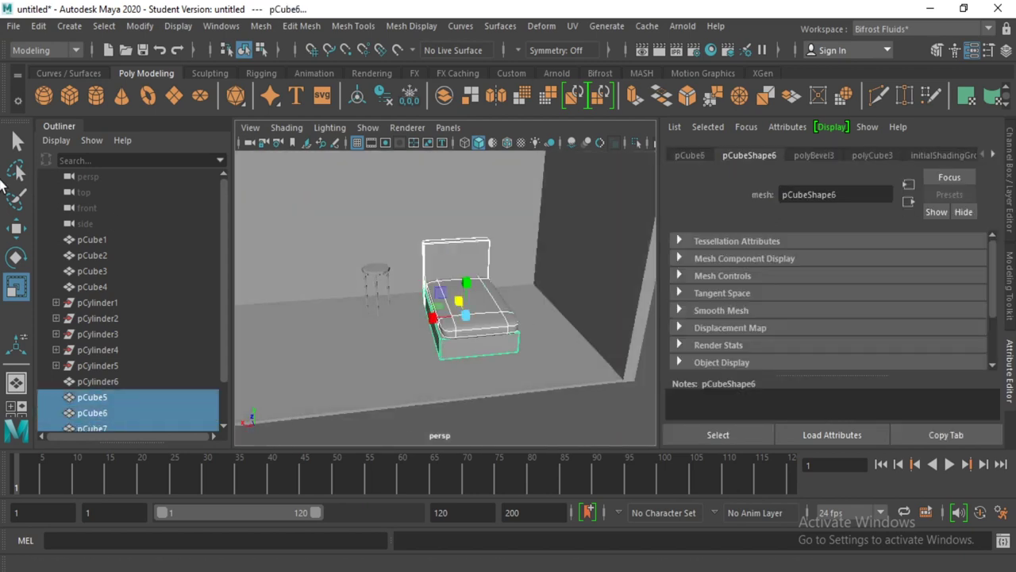
{"action": "left_click", "coordinate": [24, 232]}
{"action": "left_click_drag", "start_coordinate": [419, 318], "coordinate": [395, 330]}
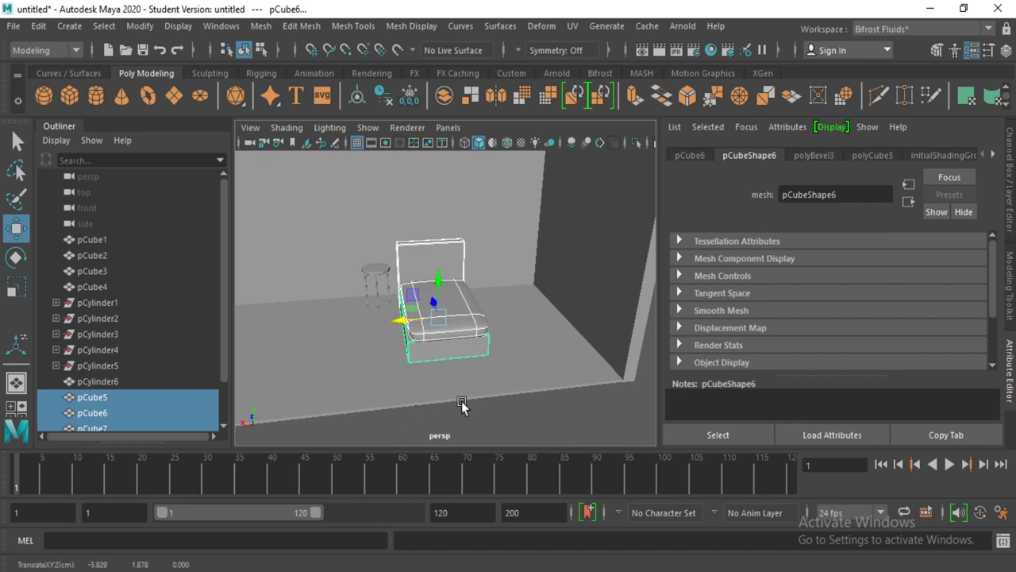
{"action": "left_click", "coordinate": [520, 399]}
{"action": "left_click_drag", "start_coordinate": [520, 400], "coordinate": [524, 353], "text": "alt"}
- Scale the side table pCylinder6 down to a smaller size
{"action": "right_click_drag", "start_coordinate": [388, 323], "coordinate": [410, 328], "text": "alt"}
{"action": "left_click", "coordinate": [298, 325]}
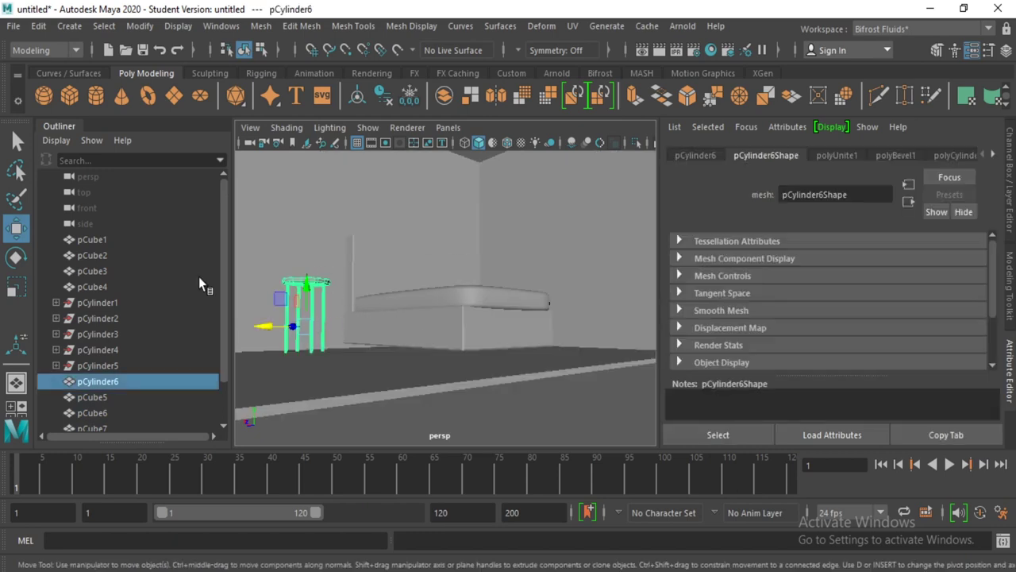
{"action": "left_click", "coordinate": [17, 287]}
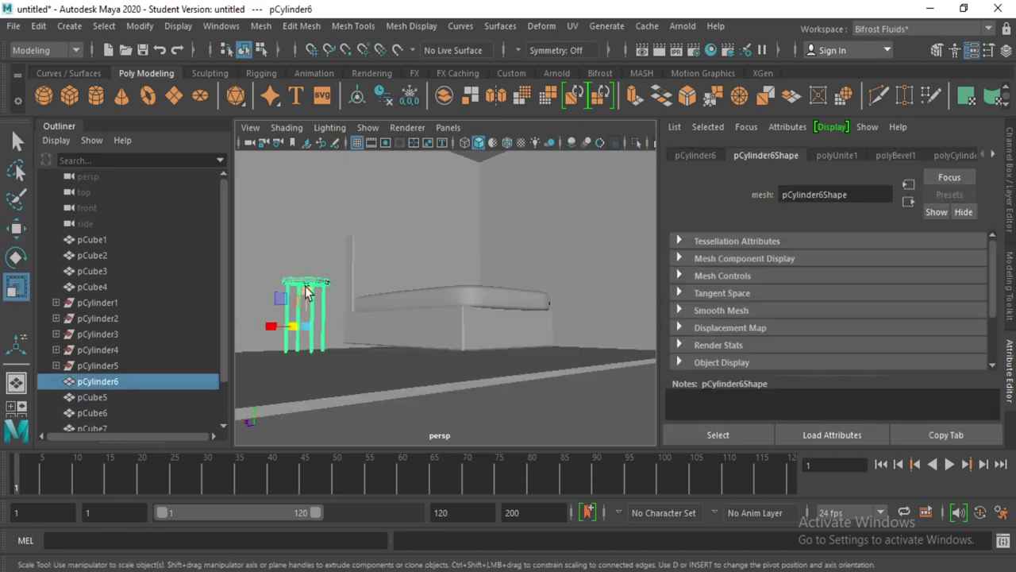
{"action": "left_click_drag", "start_coordinate": [306, 295], "coordinate": [306, 308]}
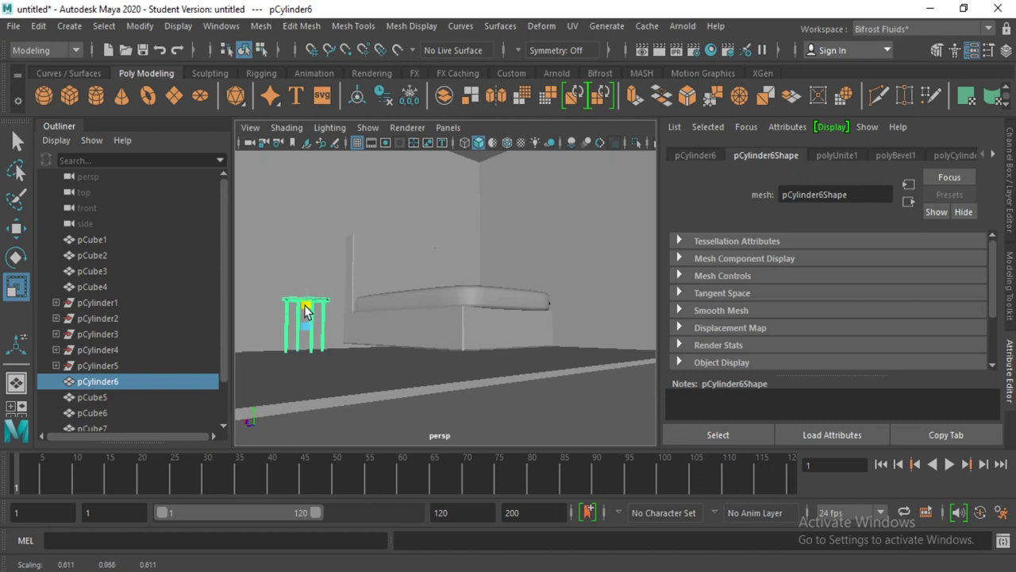
{"action": "left_click", "coordinate": [555, 381]}
{"action": "left_click_drag", "start_coordinate": [555, 380], "coordinate": [504, 381], "text": "alt"}
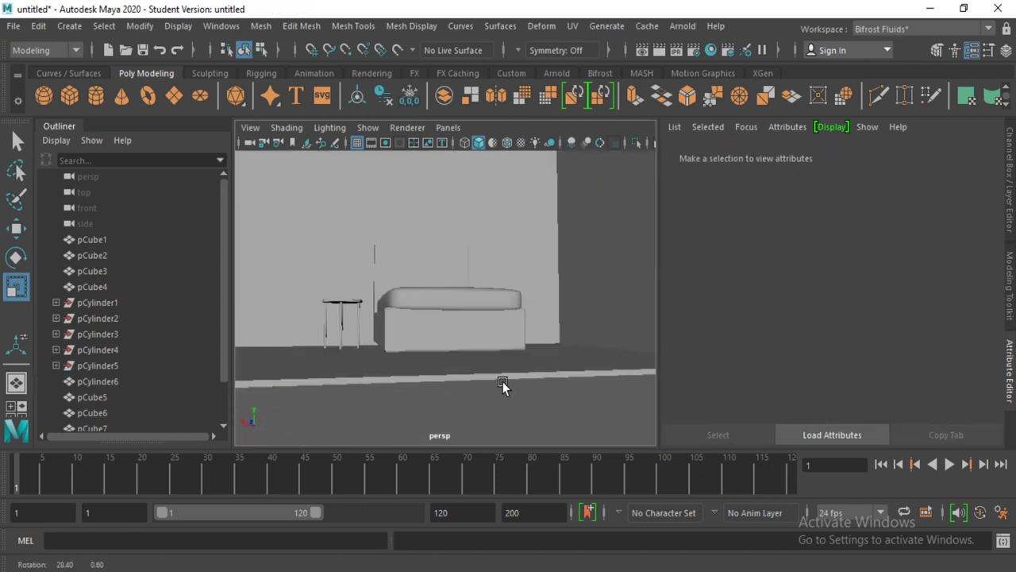
{"action": "left_click", "coordinate": [408, 344]}
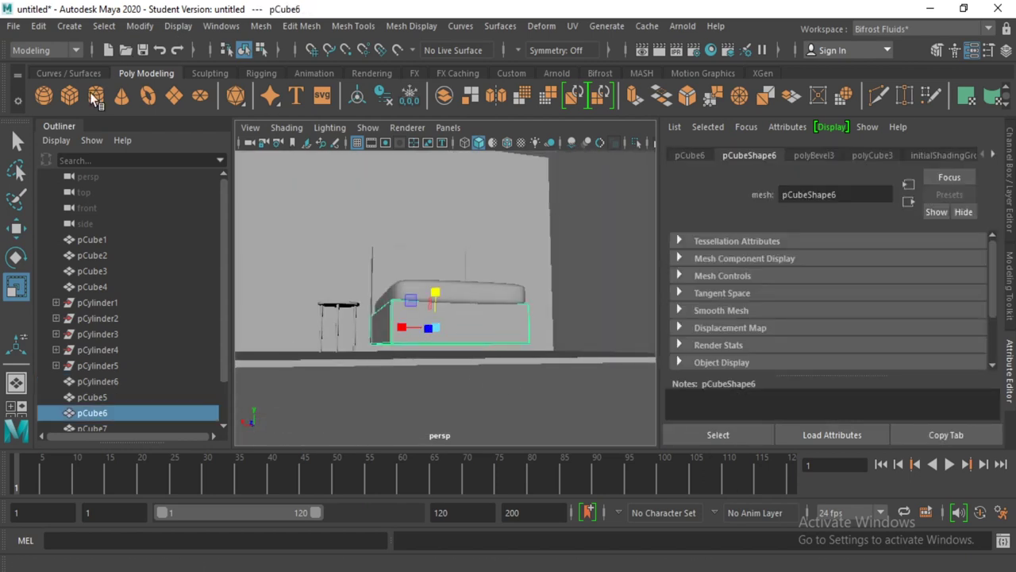
{"action": "mouse_move", "coordinate": [333, 252]}
{"action": "left_mouse_down", "text": "alt"}
{"action": "mouse_move", "coordinate": [421, 387]}
{"action": "mouse_move", "coordinate": [642, 351]}
{"action": "left_mouse_up", "text": "alt"}
- Confirm the new cylinder's 12 subdivisions and slide it along X toward the bed
{"action": "key", "text": "w"}
{"action": "left_click", "coordinate": [848, 156]}
{"action": "key", "text": "Tab"}
{"action": "mouse_move", "coordinate": [324, 371]}
{"action": "left_mouse_down"}
{"action": "mouse_move", "coordinate": [363, 367]}
{"action": "mouse_move", "coordinate": [418, 404]}
{"action": "mouse_move", "coordinate": [418, 363]}
{"action": "mouse_move", "coordinate": [420, 381]}
{"action": "mouse_move", "coordinate": [487, 400]}
{"action": "left_mouse_up"}
{"action": "key", "text": "f"}
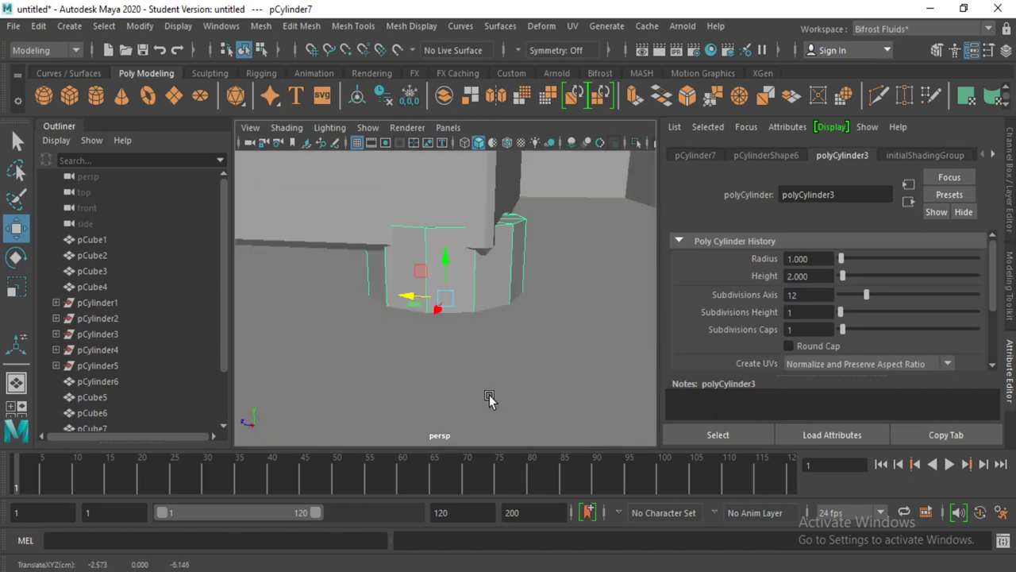
{"action": "left_click_drag", "start_coordinate": [566, 279], "coordinate": [171, 276], "text": "alt"}
- Scale the cylinder into a short stubby leg and raise it under the bed
{"action": "left_click", "coordinate": [16, 290]}
{"action": "mouse_move", "coordinate": [445, 295]}
{"action": "left_mouse_down"}
{"action": "mouse_move", "coordinate": [366, 339]}
{"action": "mouse_move", "coordinate": [450, 309]}
{"action": "left_mouse_up"}
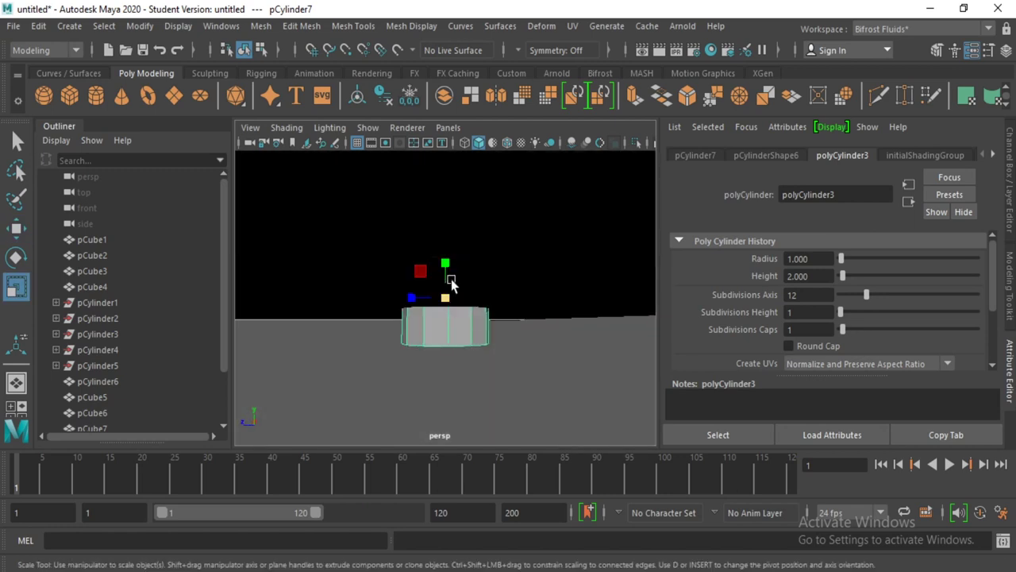
{"action": "left_click_drag", "start_coordinate": [447, 256], "coordinate": [447, 270]}
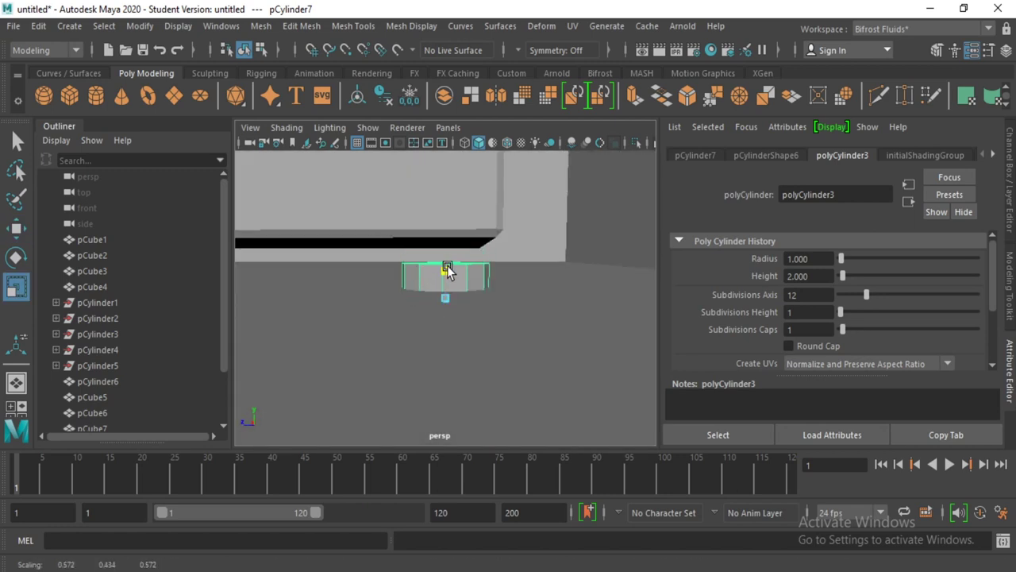
{"action": "left_click", "coordinate": [16, 228]}
{"action": "left_click_drag", "start_coordinate": [442, 253], "coordinate": [448, 217]}
{"action": "mouse_move", "coordinate": [519, 253]}
{"action": "left_mouse_down", "text": "alt"}
{"action": "mouse_move", "coordinate": [413, 262]}
{"action": "mouse_move", "coordinate": [435, 290]}
{"action": "left_mouse_up", "text": "alt"}
{"action": "scroll", "coordinate": [411, 291], "scroll_direction": "down", "scroll_amount": 5}
- Shift-drag clones of the leg, up to pCylinder10, under the remaining bed corners
{"action": "left_click_drag", "start_coordinate": [506, 295], "coordinate": [505, 296], "text": "shift"}
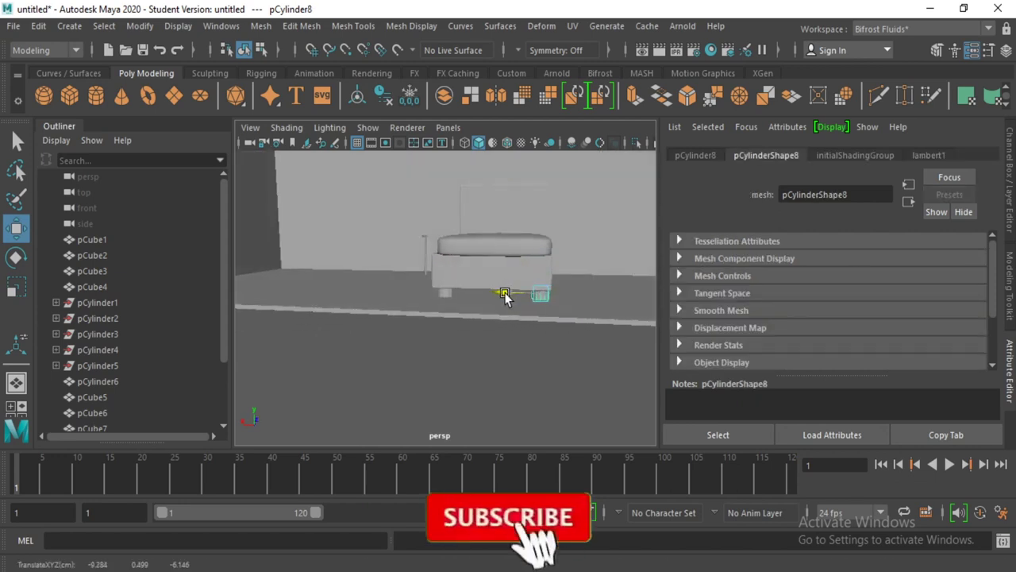
{"action": "mouse_move", "coordinate": [485, 298]}
{"action": "left_mouse_down", "text": "alt"}
{"action": "mouse_move", "coordinate": [449, 295]}
{"action": "mouse_move", "coordinate": [497, 275]}
{"action": "mouse_move", "coordinate": [450, 265]}
{"action": "mouse_move", "coordinate": [583, 313]}
{"action": "mouse_move", "coordinate": [377, 324]}
{"action": "left_mouse_up", "text": "alt"}
{"action": "left_click", "coordinate": [450, 266]}
{"action": "left_click", "coordinate": [376, 324]}
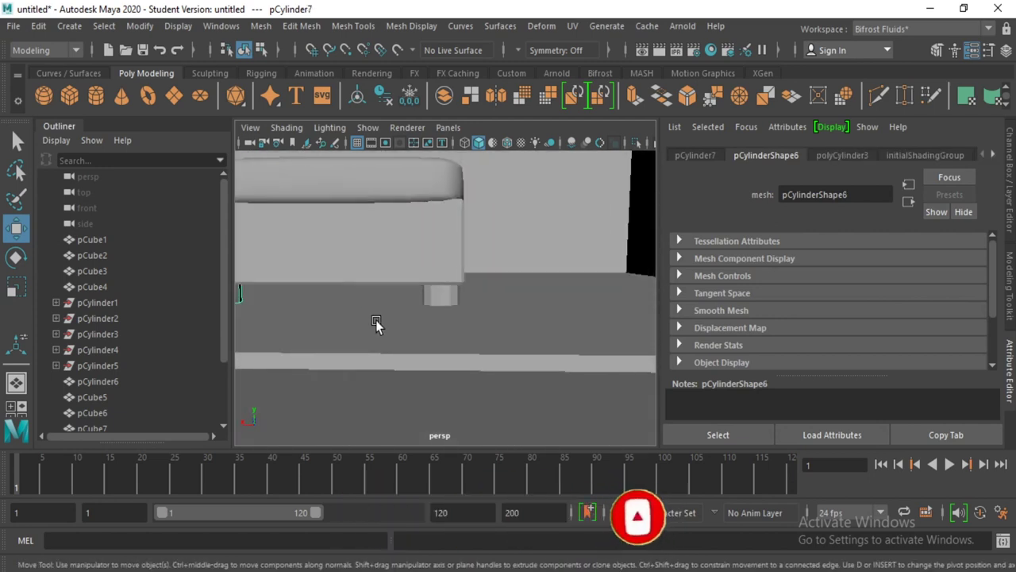
{"action": "left_click", "coordinate": [437, 302]}
{"action": "left_click_drag", "start_coordinate": [438, 310], "coordinate": [536, 286], "text": "alt"}
{"action": "left_click_drag", "start_coordinate": [467, 286], "coordinate": [641, 289], "text": "shift"}
{"action": "key", "text": "f"}
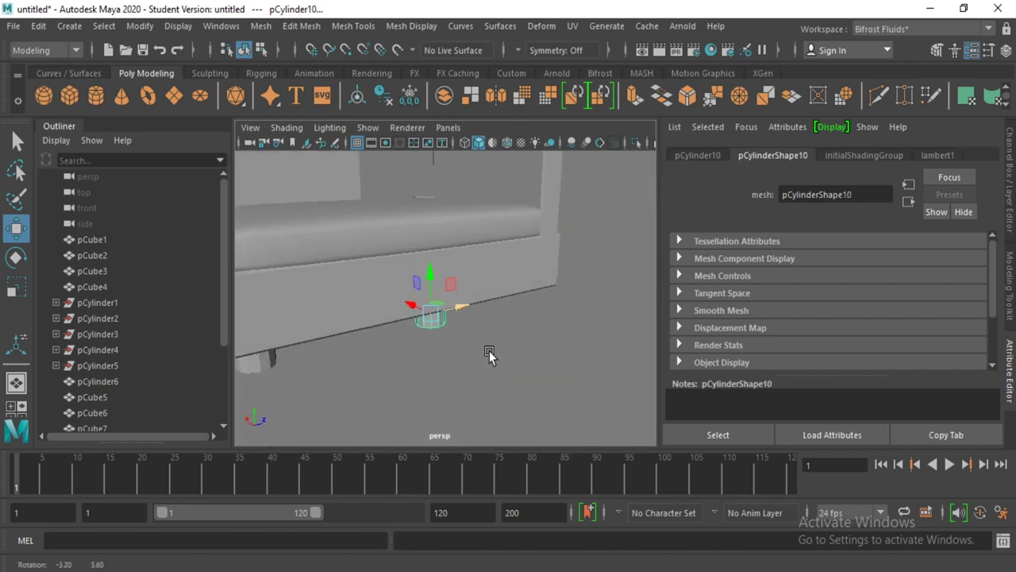
{"action": "mouse_move", "coordinate": [445, 302]}
{"action": "left_mouse_down"}
{"action": "mouse_move", "coordinate": [531, 272]}
{"action": "mouse_move", "coordinate": [556, 302]}
{"action": "mouse_move", "coordinate": [460, 311]}
{"action": "mouse_move", "coordinate": [512, 331]}
{"action": "mouse_move", "coordinate": [453, 355]}
{"action": "left_mouse_up"}
- Pull the view back to show the room and select the long wall
{"action": "left_click", "coordinate": [524, 306]}
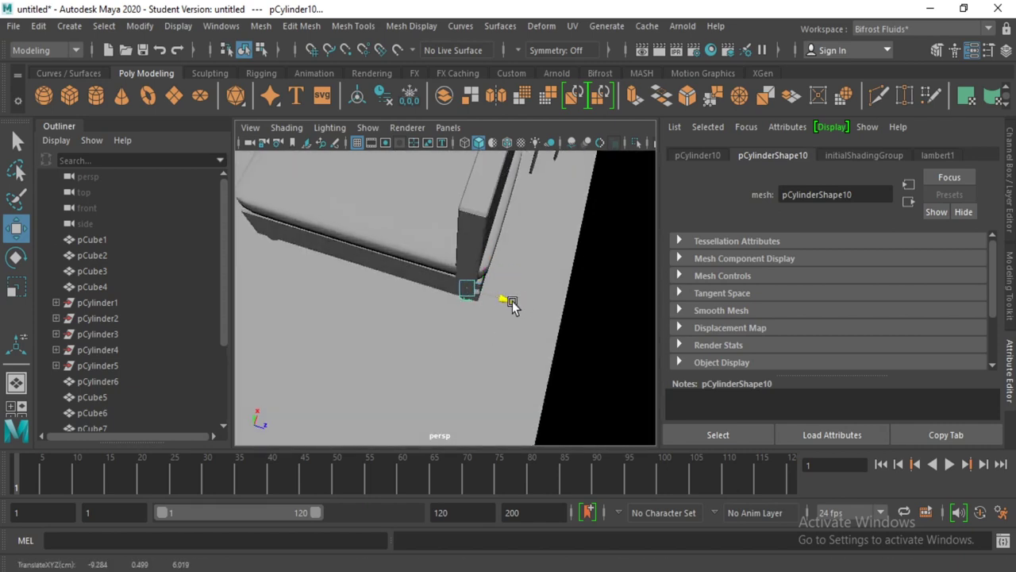
{"action": "right_click_drag", "start_coordinate": [381, 326], "coordinate": [329, 345], "text": "alt"}
{"action": "mouse_move", "coordinate": [329, 345]}
{"action": "left_mouse_down", "text": "alt"}
{"action": "mouse_move", "coordinate": [503, 306]}
{"action": "mouse_move", "coordinate": [370, 354]}
{"action": "mouse_move", "coordinate": [577, 341]}
{"action": "mouse_move", "coordinate": [463, 344]}
{"action": "left_mouse_up", "text": "alt"}
{"action": "left_click", "coordinate": [449, 250]}
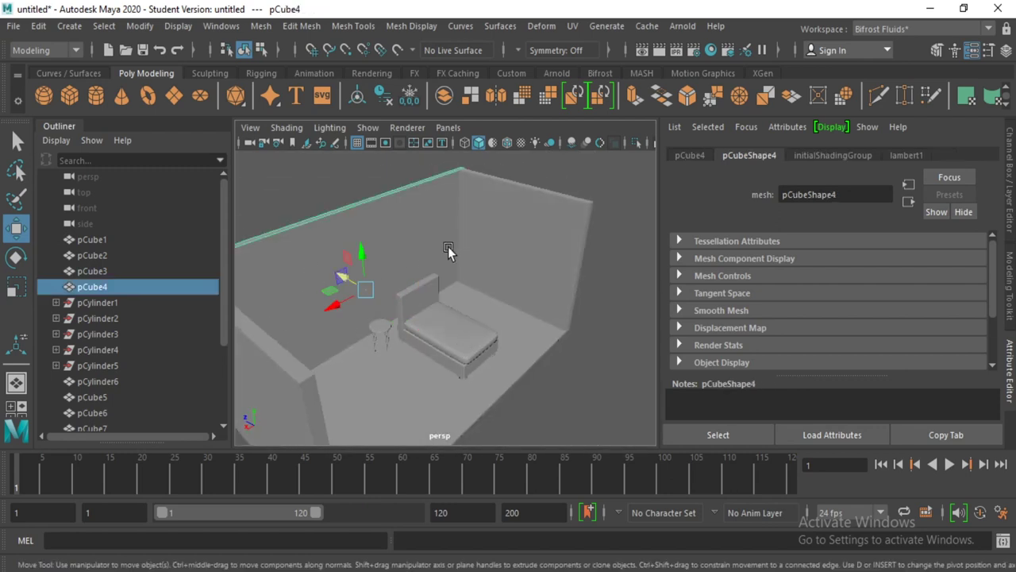
- Select the bed base, headboard and legs and slide the whole bed right along the floor
{"action": "left_click", "coordinate": [530, 216], "text": "shift"}
{"action": "left_click", "coordinate": [472, 370], "text": "shift"}
{"action": "left_click", "coordinate": [275, 429], "text": "shift"}
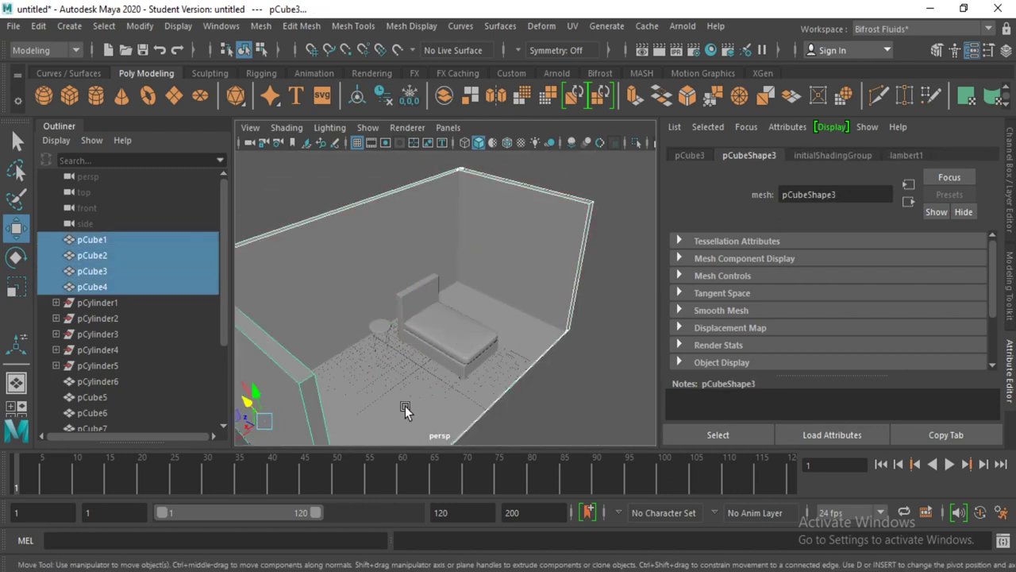
{"action": "key", "text": "f"}
{"action": "mouse_move", "coordinate": [454, 351]}
{"action": "left_mouse_down", "text": "alt"}
{"action": "mouse_move", "coordinate": [363, 300]}
{"action": "mouse_move", "coordinate": [404, 352]}
{"action": "mouse_move", "coordinate": [389, 357]}
{"action": "mouse_move", "coordinate": [397, 362]}
{"action": "left_mouse_up", "text": "alt"}
{"action": "left_click", "coordinate": [481, 284]}
{"action": "mouse_move", "coordinate": [542, 252]}
{"action": "left_mouse_down", "text": "alt"}
{"action": "mouse_move", "coordinate": [547, 199]}
{"action": "mouse_move", "coordinate": [404, 386]}
{"action": "mouse_move", "coordinate": [551, 288]}
{"action": "left_mouse_up", "text": "alt"}
{"action": "key", "text": "f"}
{"action": "left_click", "coordinate": [477, 302], "text": "shift"}
{"action": "mouse_move", "coordinate": [437, 409]}
{"action": "left_mouse_down", "text": "alt"}
{"action": "mouse_move", "coordinate": [511, 373]}
{"action": "mouse_move", "coordinate": [371, 363]}
{"action": "mouse_move", "coordinate": [465, 341]}
{"action": "mouse_move", "coordinate": [410, 206]}
{"action": "mouse_move", "coordinate": [366, 437]}
{"action": "left_mouse_up", "text": "alt"}
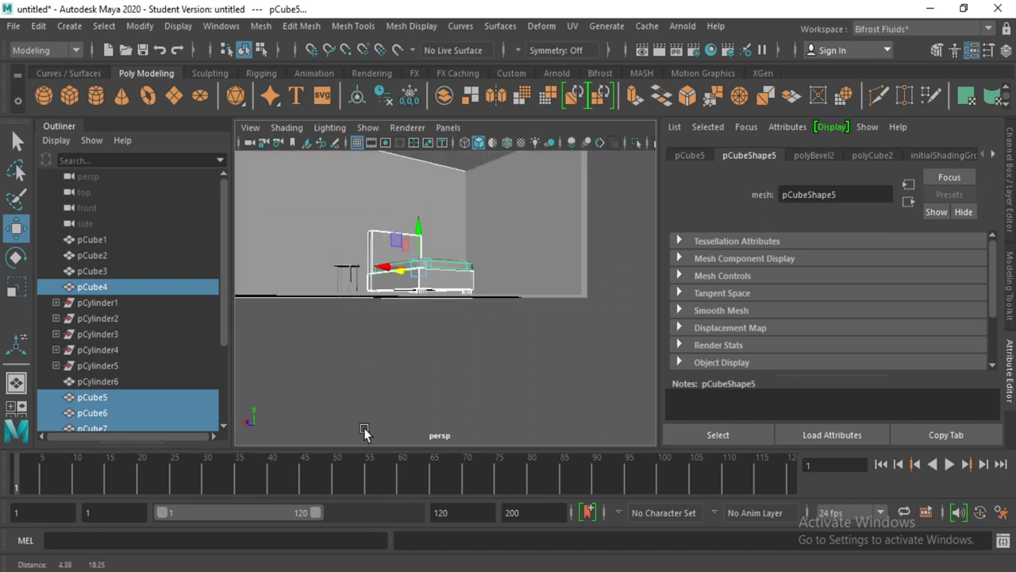
{"action": "mouse_move", "coordinate": [291, 217]}
{"action": "left_mouse_down", "text": "alt"}
{"action": "mouse_move", "coordinate": [358, 386]}
{"action": "mouse_move", "coordinate": [339, 450]}
{"action": "left_mouse_up", "text": "alt"}
{"action": "left_click_drag", "start_coordinate": [405, 307], "coordinate": [459, 308]}
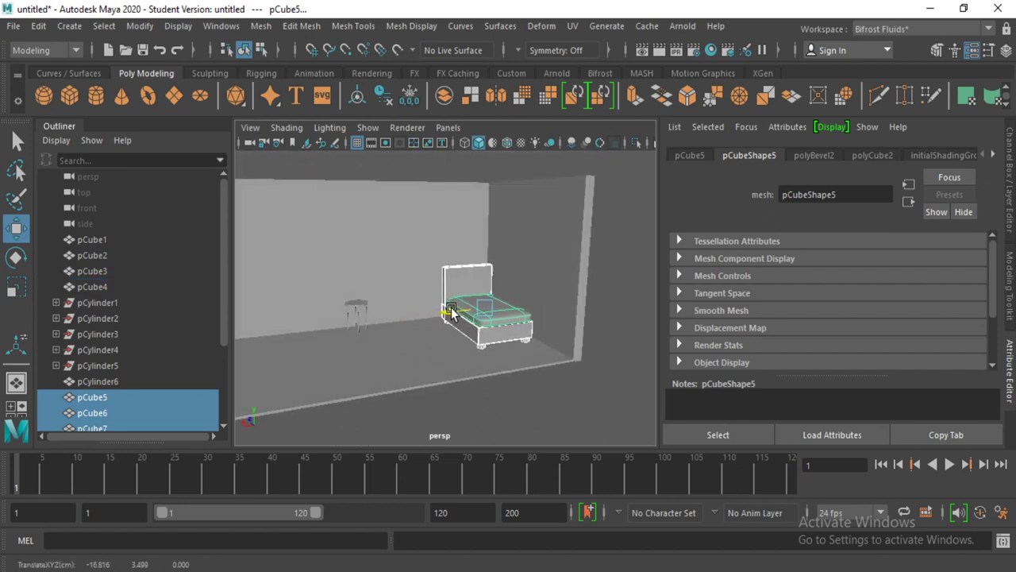
- Move the stool pCylinder6 right so it sits beside the bed
{"action": "left_click_drag", "start_coordinate": [327, 333], "coordinate": [424, 251]}
{"action": "left_click", "coordinate": [356, 314]}
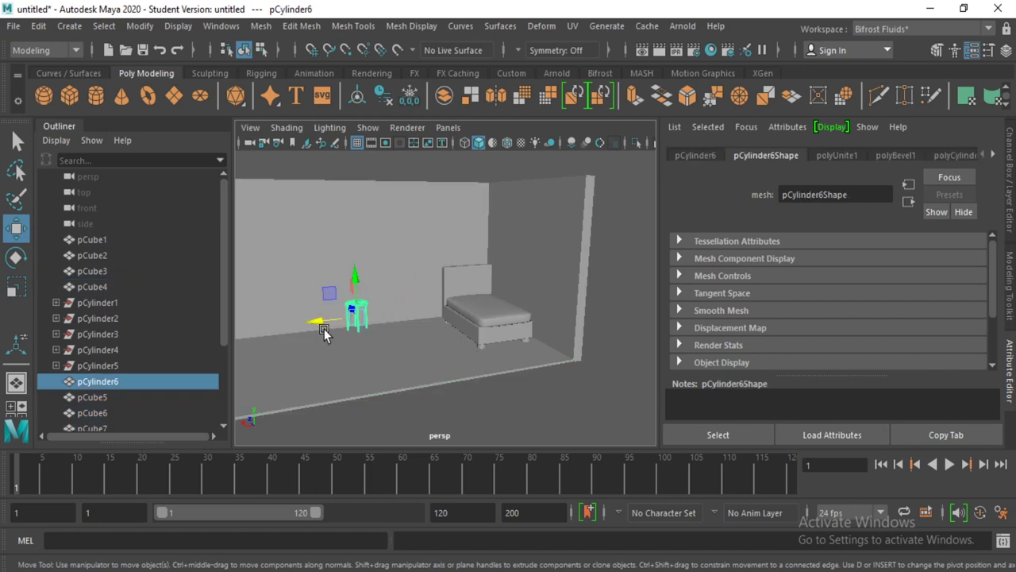
{"action": "left_click_drag", "start_coordinate": [314, 320], "coordinate": [386, 311]}
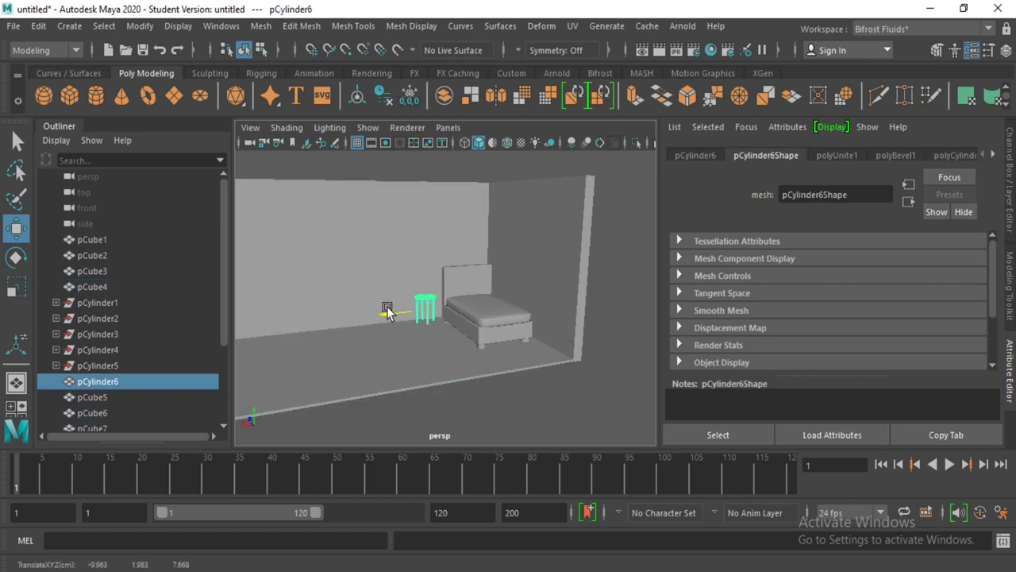
{"action": "left_click", "coordinate": [477, 407]}
{"action": "mouse_move", "coordinate": [517, 395]}
{"action": "left_mouse_down", "text": "alt"}
{"action": "mouse_move", "coordinate": [417, 354]}
{"action": "mouse_move", "coordinate": [359, 404]}
{"action": "mouse_move", "coordinate": [397, 368]}
{"action": "left_mouse_up", "text": "alt"}
- Check the wall behind the bed, clear the selection and add a new cube, pCube8
{"action": "left_click", "coordinate": [318, 326]}
{"action": "mouse_move", "coordinate": [318, 327]}
{"action": "left_mouse_down", "text": "alt"}
{"action": "mouse_move", "coordinate": [549, 314]}
{"action": "mouse_move", "coordinate": [484, 271]}
{"action": "left_mouse_up", "text": "alt"}
{"action": "scroll", "coordinate": [484, 271], "scroll_direction": "down", "scroll_amount": 2}
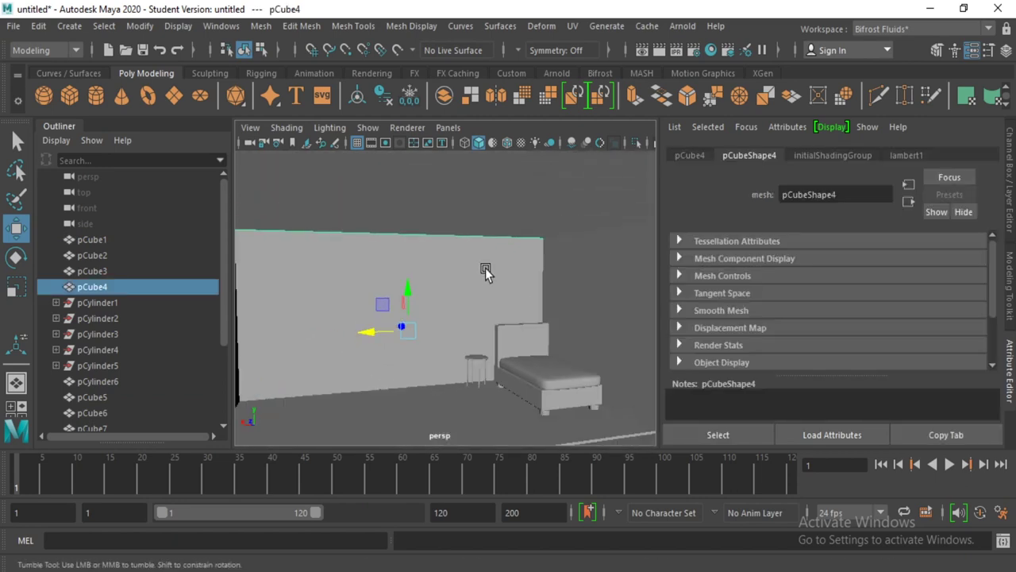
{"action": "scroll", "coordinate": [484, 271], "scroll_direction": "down", "scroll_amount": 1}
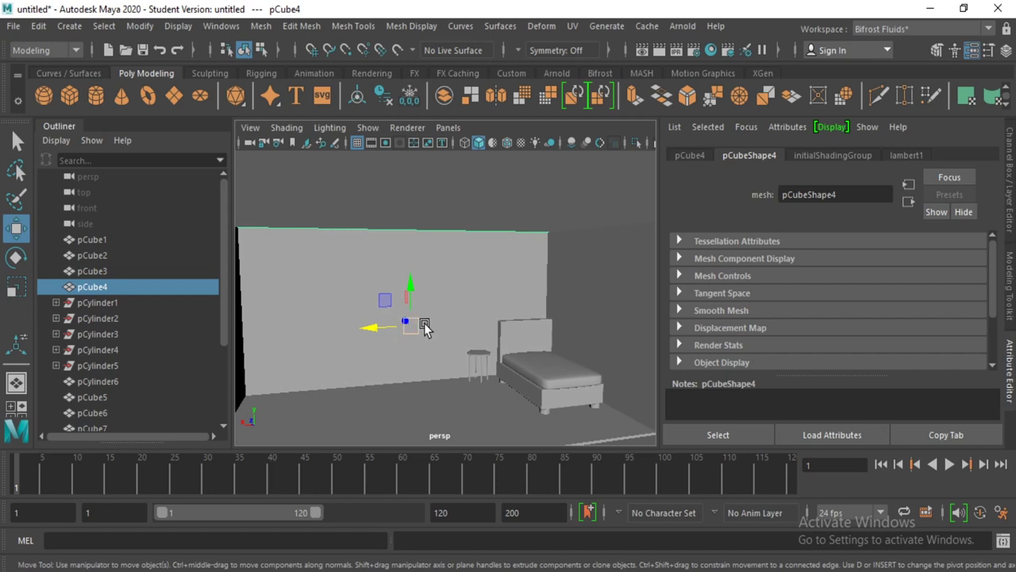
{"action": "left_click", "coordinate": [455, 207]}
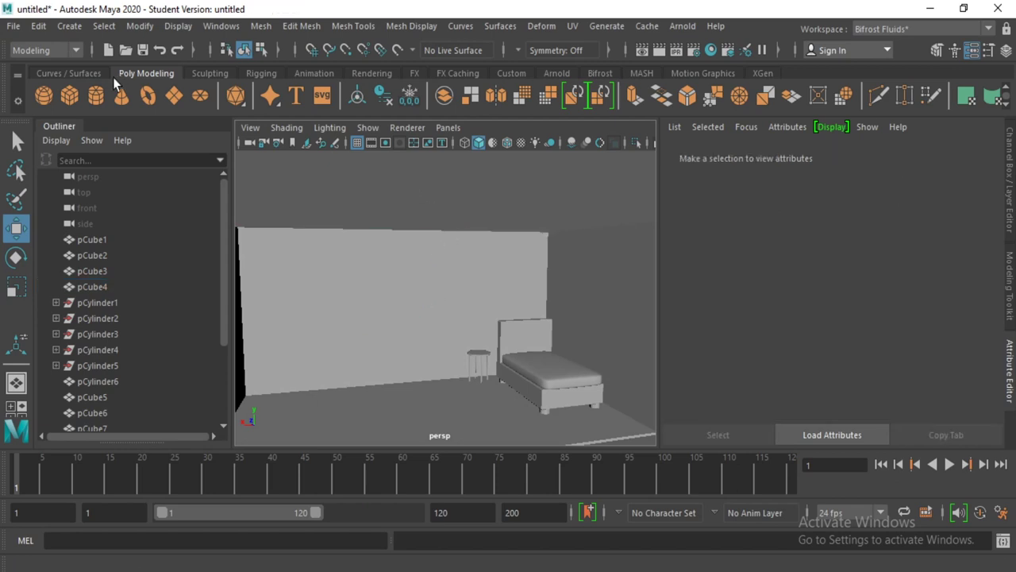
{"action": "left_click", "coordinate": [69, 95]}
- Raise pCube8 up the wall and scale it taller and wider
{"action": "scroll", "coordinate": [493, 341], "scroll_direction": "down", "scroll_amount": 2}
{"action": "scroll", "coordinate": [493, 342], "scroll_direction": "up", "scroll_amount": 2}
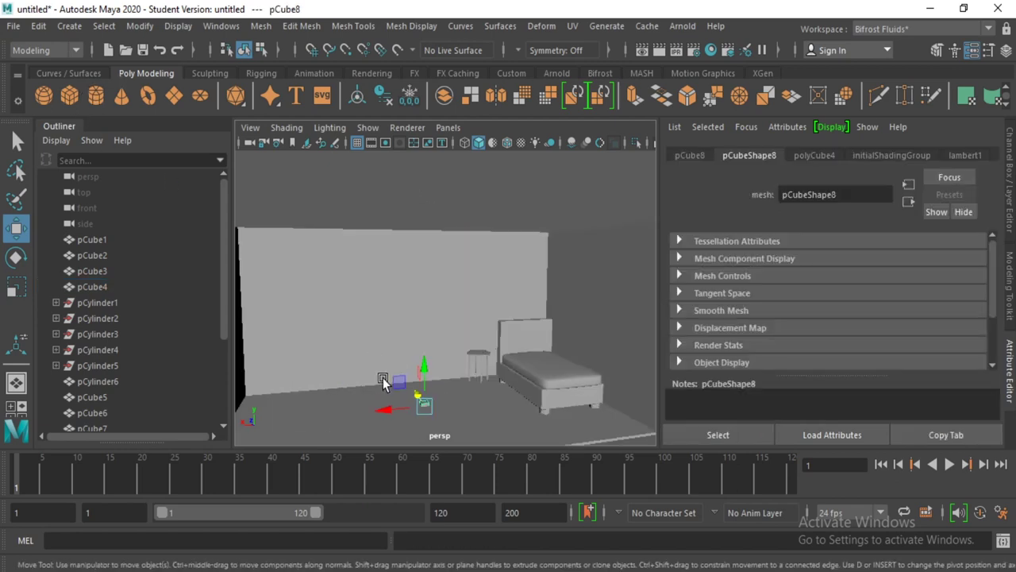
{"action": "left_click_drag", "start_coordinate": [422, 368], "coordinate": [423, 271]}
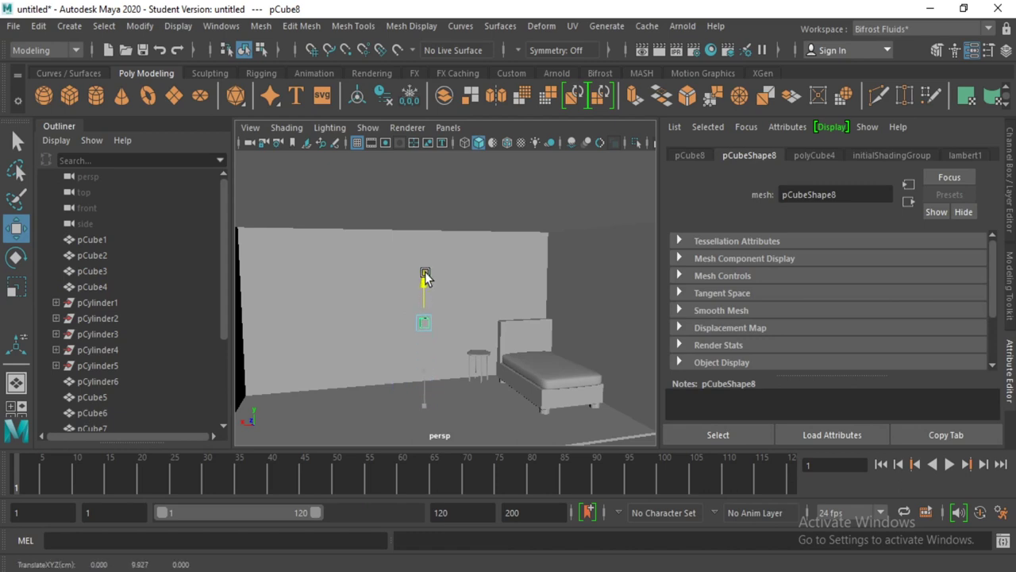
{"action": "left_click", "coordinate": [16, 287]}
{"action": "left_click_drag", "start_coordinate": [427, 232], "coordinate": [423, 151]}
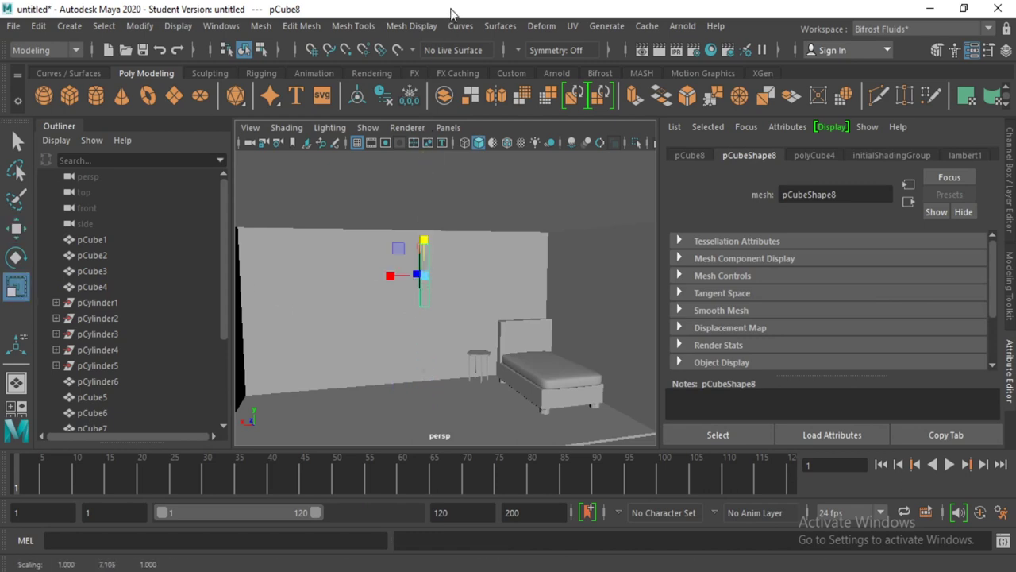
{"action": "left_click", "coordinate": [395, 277]}
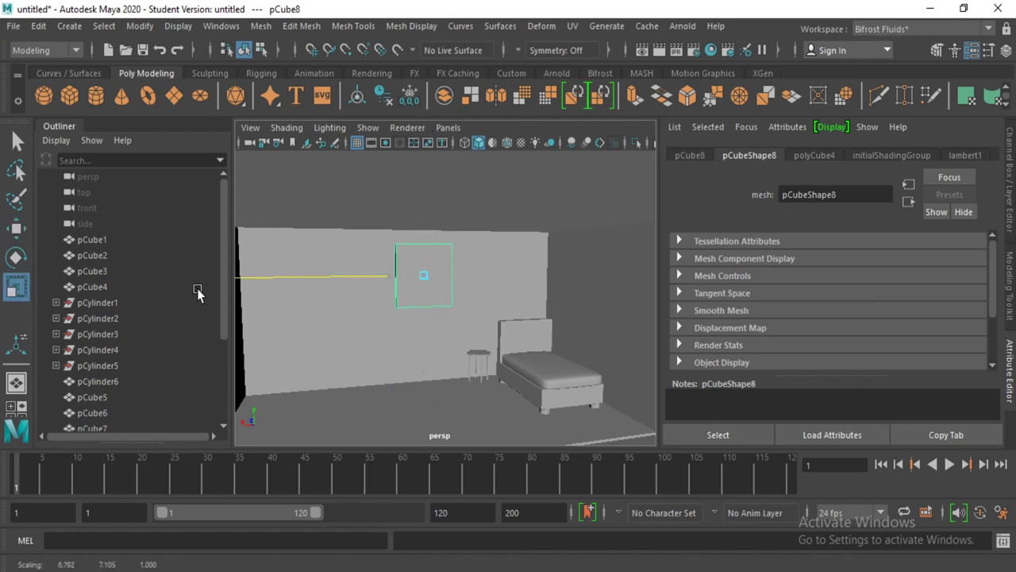
{"action": "left_click_drag", "start_coordinate": [331, 277], "coordinate": [197, 289]}
{"action": "left_click_drag", "start_coordinate": [418, 233], "coordinate": [428, 215]}
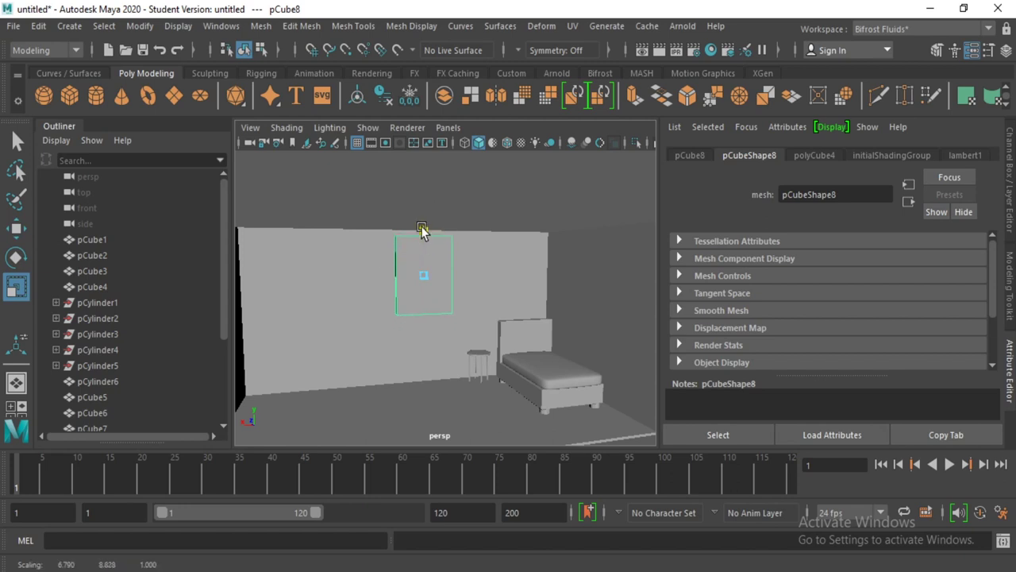
- Thicken the panel into a deep box and move it left through the wall
{"action": "left_click", "coordinate": [16, 228]}
{"action": "left_click_drag", "start_coordinate": [492, 357], "coordinate": [362, 264], "text": "alt"}
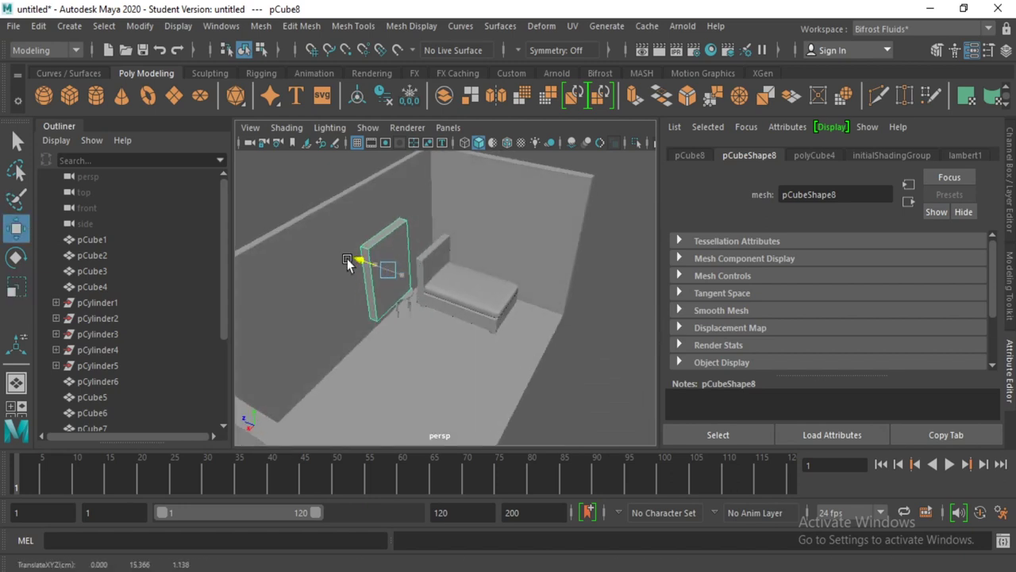
{"action": "left_click", "coordinate": [18, 295]}
{"action": "left_click_drag", "start_coordinate": [347, 255], "coordinate": [244, 251]}
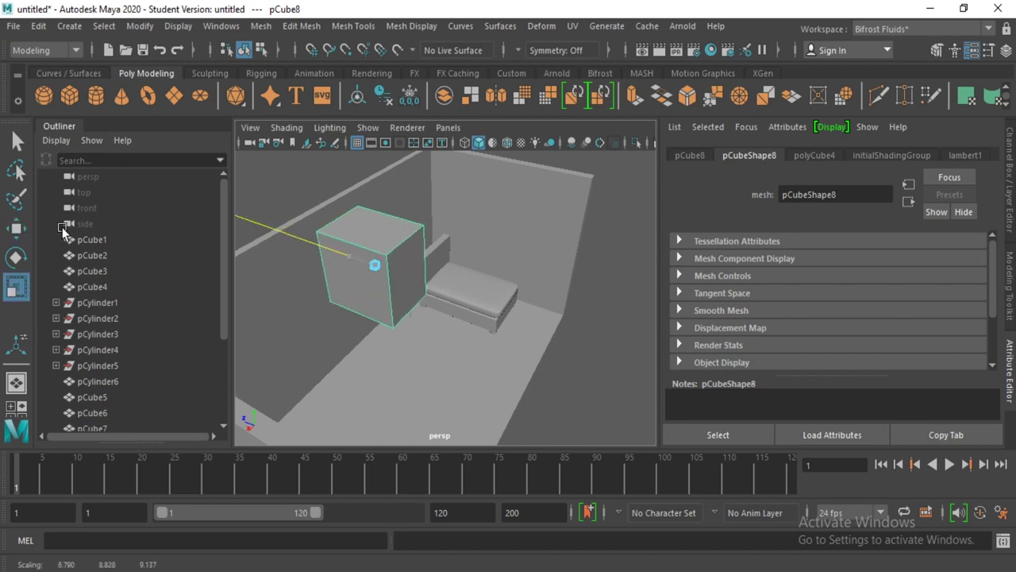
{"action": "left_click", "coordinate": [15, 228]}
{"action": "left_click_drag", "start_coordinate": [343, 259], "coordinate": [302, 255]}
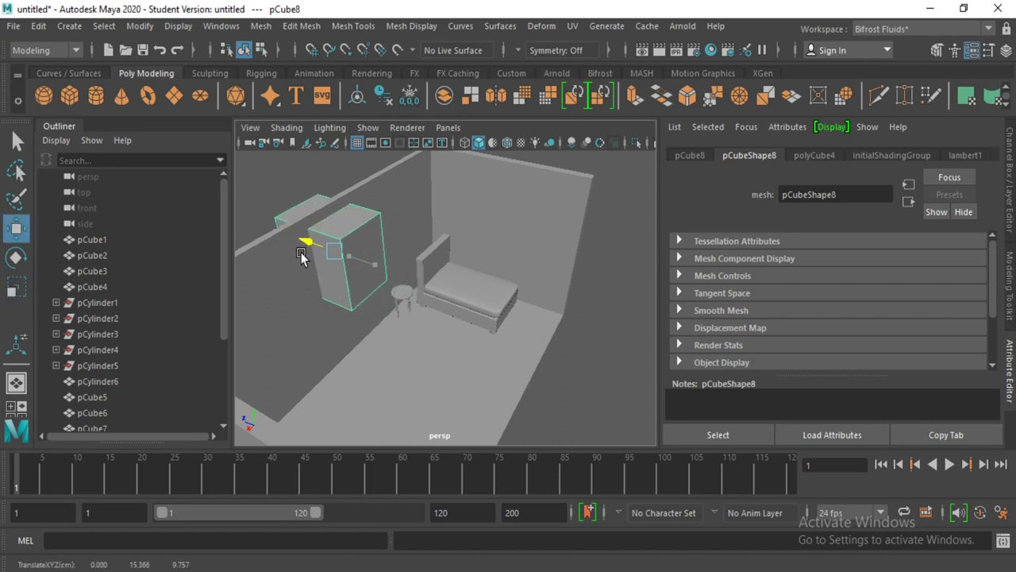
- Select the back wall together with the box for a Boolean operation
{"action": "left_click", "coordinate": [327, 343]}
{"action": "left_click_drag", "start_coordinate": [449, 317], "coordinate": [477, 198], "text": "alt"}
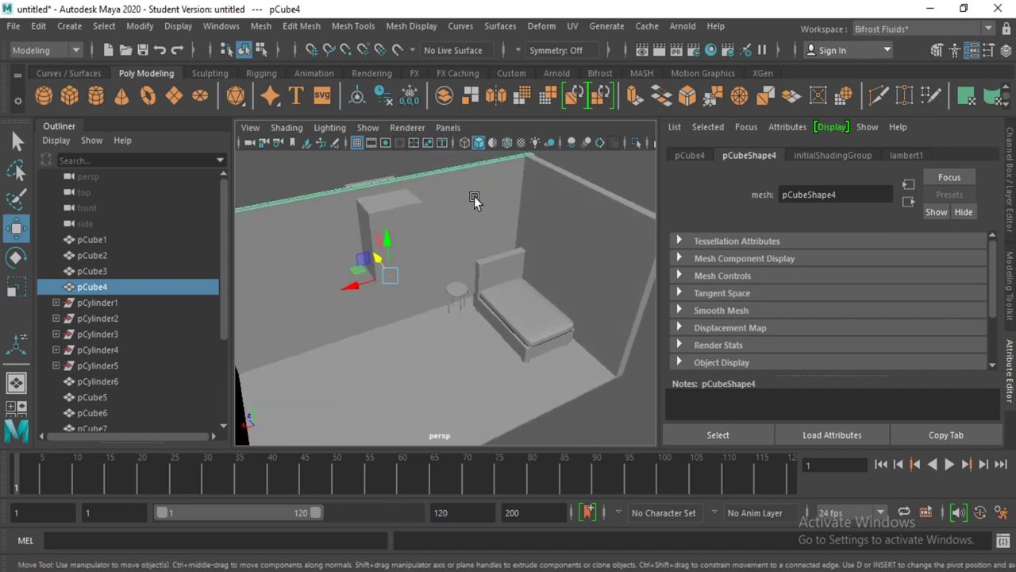
{"action": "left_click", "coordinate": [69, 96]}
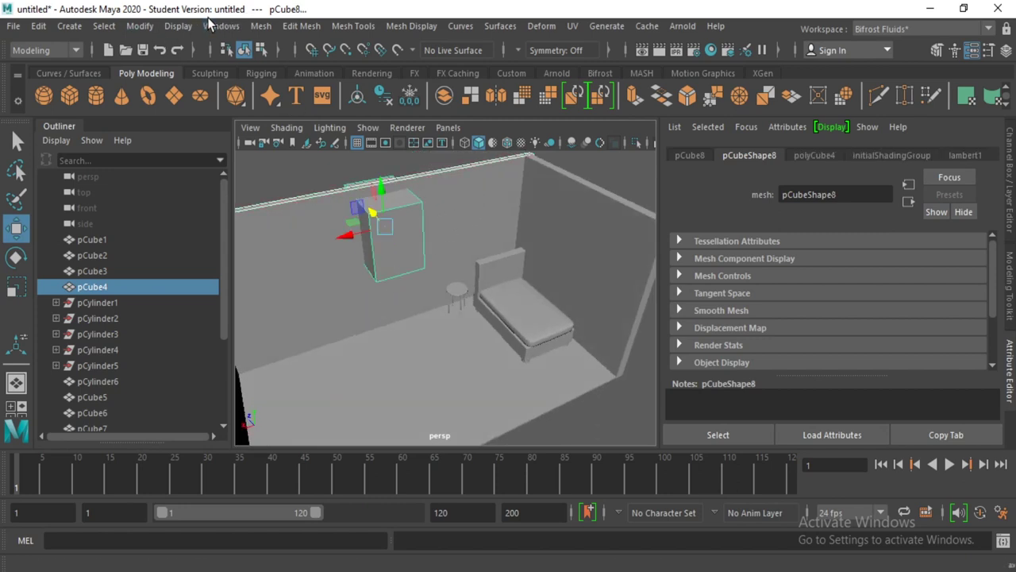
{"action": "left_click", "coordinate": [298, 27]}
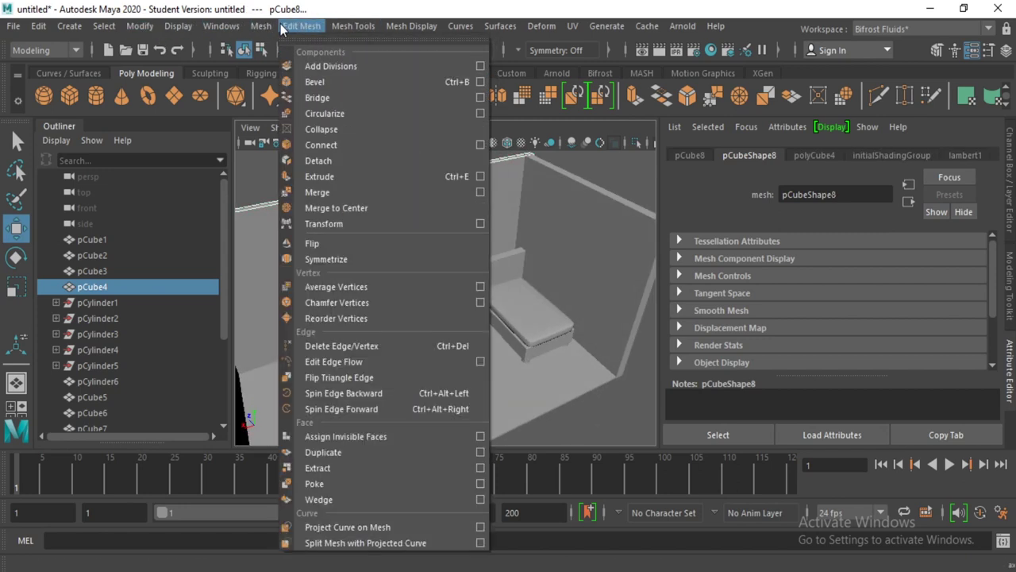
{"action": "mouse_move", "coordinate": [291, 66]}
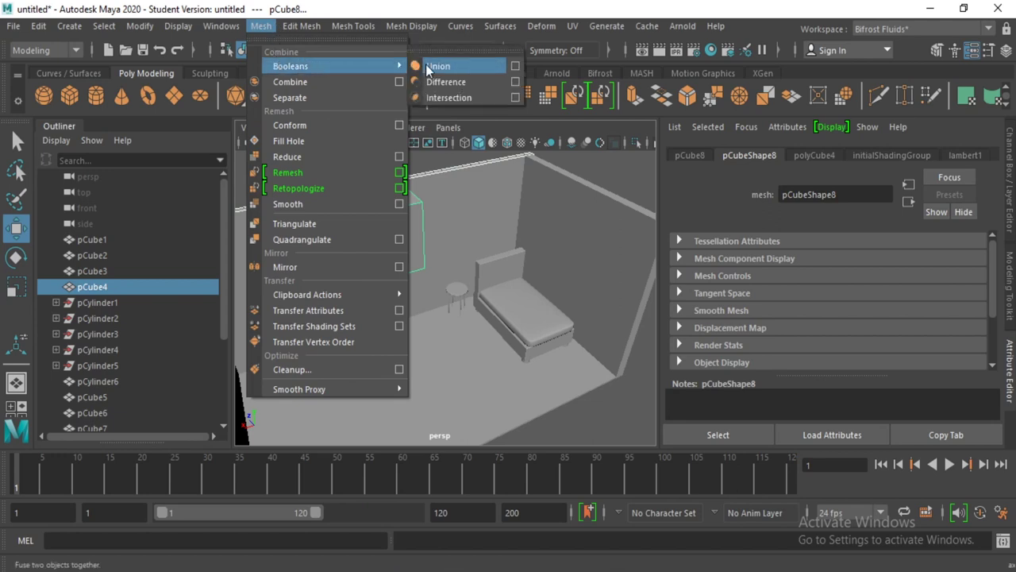
- Try a Boolean Difference, undo it, and lower the box on the wall
{"action": "left_click", "coordinate": [450, 84]}
{"action": "key", "text": "t"}
{"action": "mouse_move", "coordinate": [426, 182]}
{"action": "left_mouse_down", "text": "alt"}
{"action": "mouse_move", "coordinate": [372, 191]}
{"action": "mouse_move", "coordinate": [425, 198]}
{"action": "mouse_move", "coordinate": [407, 235]}
{"action": "mouse_move", "coordinate": [461, 215]}
{"action": "left_mouse_up", "text": "alt"}
{"action": "mouse_move", "coordinate": [519, 230]}
{"action": "left_mouse_down", "text": "alt"}
{"action": "mouse_move", "coordinate": [545, 228]}
{"action": "mouse_move", "coordinate": [430, 245]}
{"action": "mouse_move", "coordinate": [437, 257]}
{"action": "mouse_move", "coordinate": [436, 247]}
{"action": "left_mouse_up", "text": "alt"}
{"action": "key", "text": "ctrl+z"}
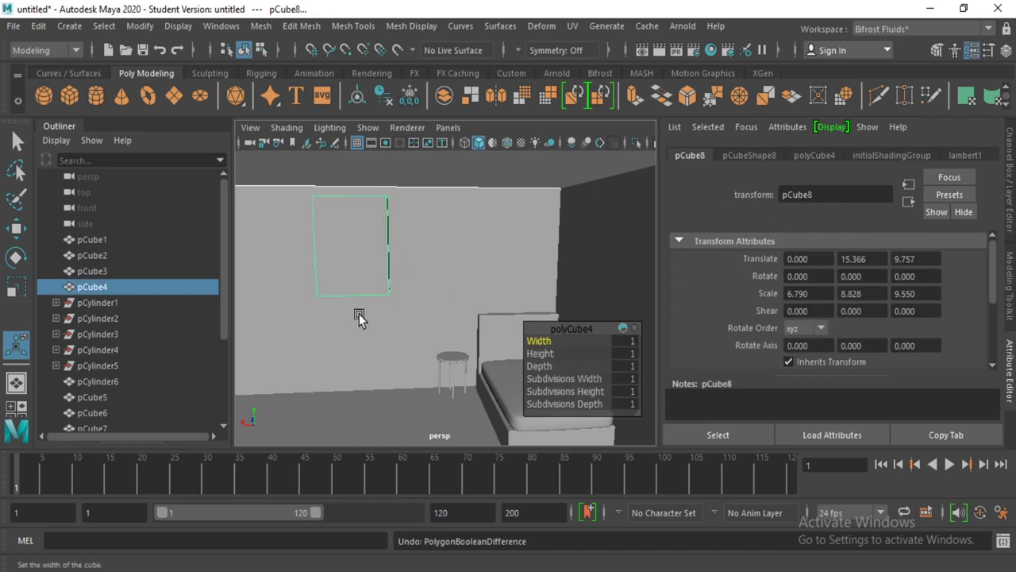
{"action": "left_click", "coordinate": [354, 256]}
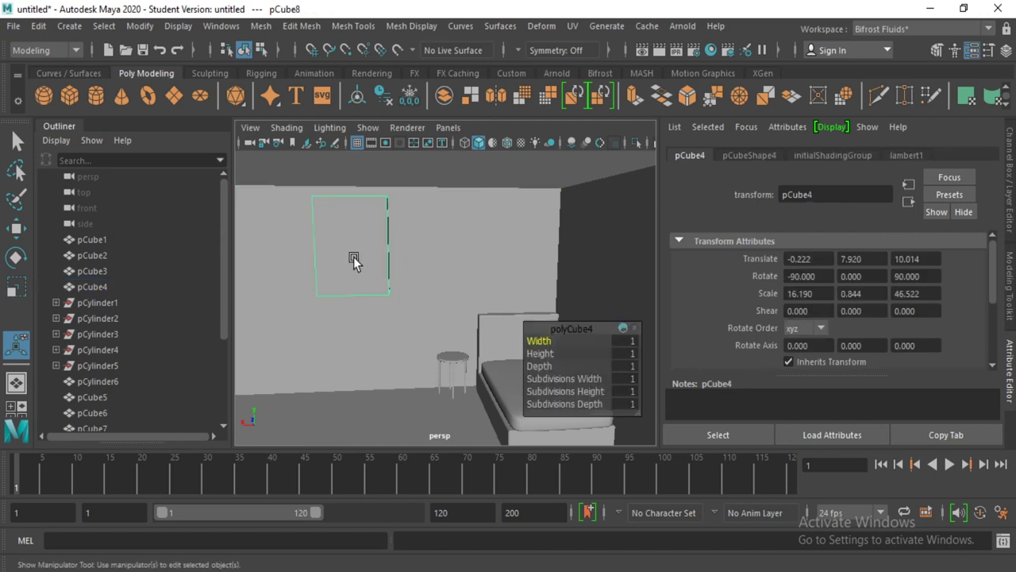
{"action": "left_click", "coordinate": [19, 229]}
{"action": "mouse_move", "coordinate": [362, 198]}
{"action": "left_mouse_down"}
{"action": "mouse_move", "coordinate": [370, 290]}
{"action": "mouse_move", "coordinate": [362, 289]}
{"action": "mouse_move", "coordinate": [400, 254]}
{"action": "left_mouse_up"}
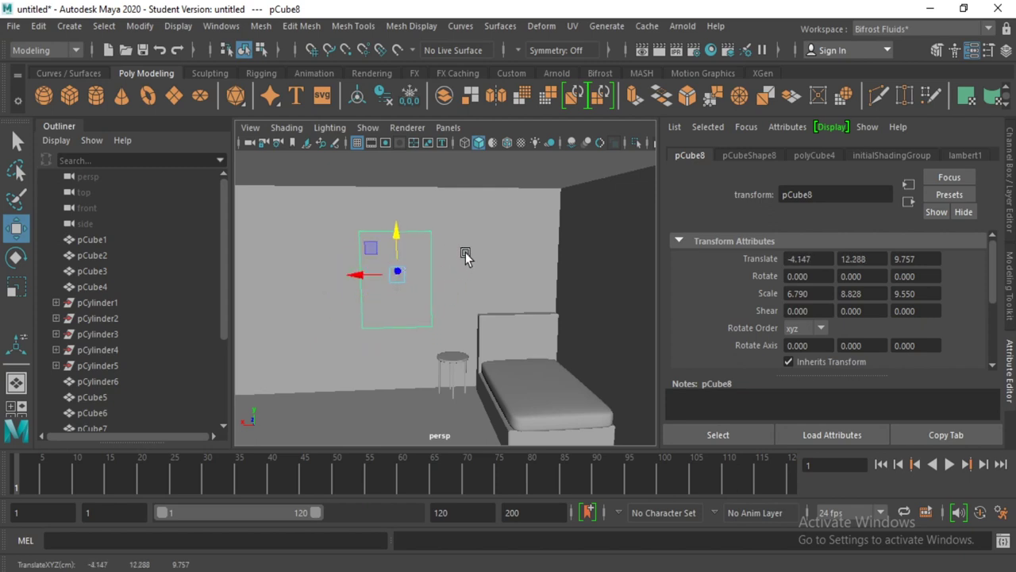
- Reselect wall pCube4 and box pCube8 and apply Mesh > Booleans > Difference to cut the window
{"action": "left_click", "coordinate": [465, 252]}
{"action": "left_click", "coordinate": [392, 268], "text": "shift"}
{"action": "left_click_drag", "start_coordinate": [392, 267], "coordinate": [430, 275], "text": "alt"}
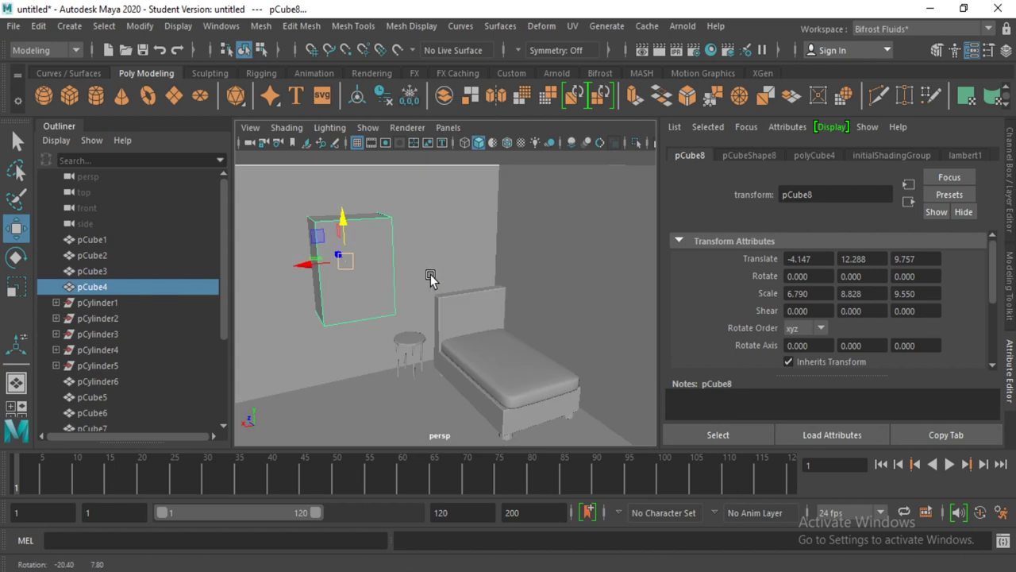
{"action": "left_click", "coordinate": [444, 220]}
{"action": "left_click", "coordinate": [367, 240], "text": "shift"}
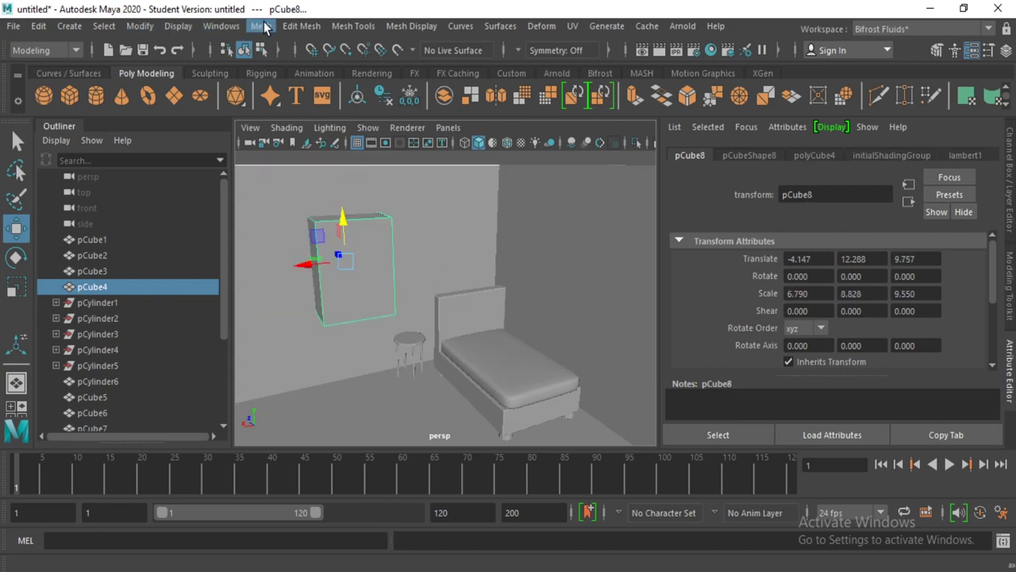
{"action": "left_click", "coordinate": [262, 26]}
{"action": "mouse_move", "coordinate": [291, 66]}
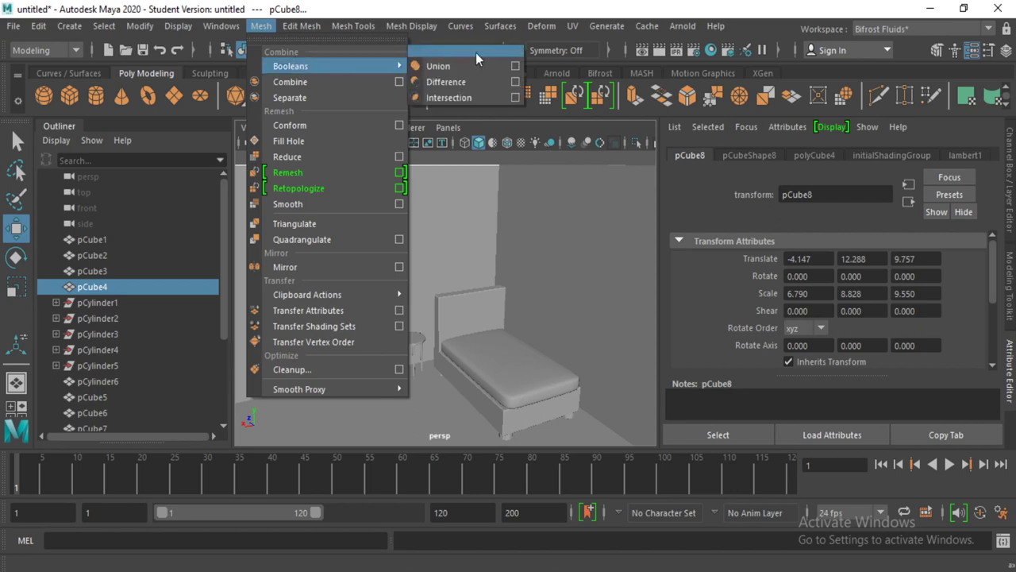
{"action": "left_click", "coordinate": [463, 81]}
{"action": "left_click", "coordinate": [321, 158]}
{"action": "mouse_move", "coordinate": [330, 151]}
{"action": "left_mouse_down", "text": "alt"}
{"action": "mouse_move", "coordinate": [481, 227]}
{"action": "mouse_move", "coordinate": [418, 220]}
{"action": "mouse_move", "coordinate": [453, 220]}
{"action": "left_mouse_up", "text": "alt"}
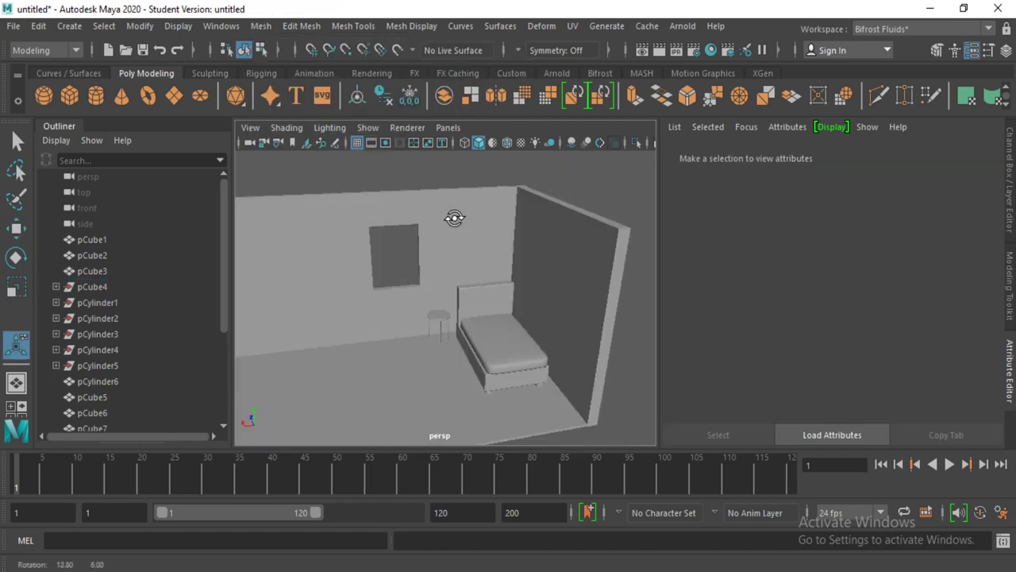
{"action": "left_click", "coordinate": [70, 95]}
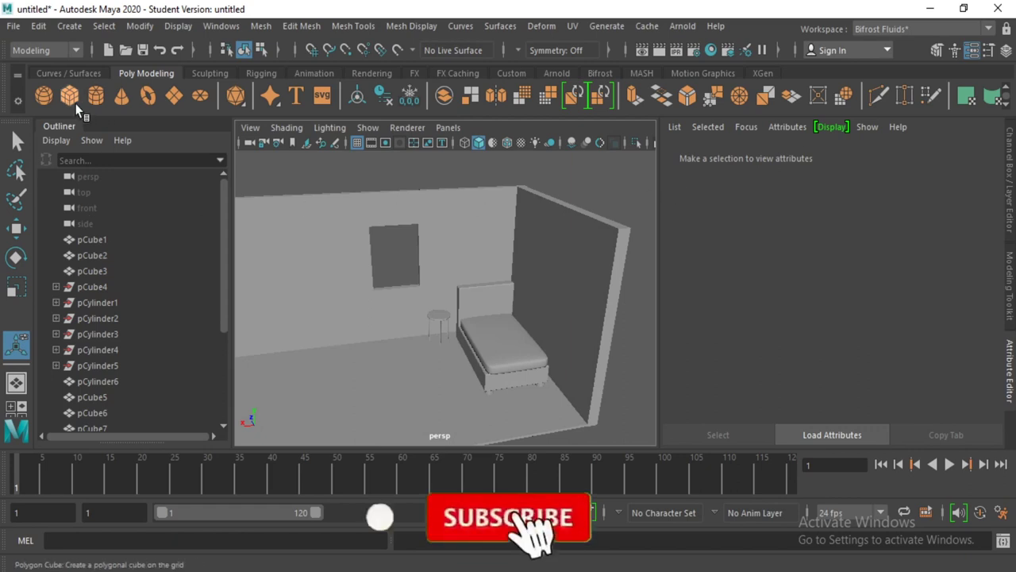
- Create a new cube and position it at the centre of the window opening
{"action": "left_click", "coordinate": [381, 361]}
{"action": "key", "text": "w"}
{"action": "mouse_move", "coordinate": [377, 353]}
{"action": "left_mouse_down"}
{"action": "mouse_move", "coordinate": [363, 225]}
{"action": "mouse_move", "coordinate": [345, 302]}
{"action": "mouse_move", "coordinate": [232, 302]}
{"action": "mouse_move", "coordinate": [248, 304]}
{"action": "mouse_move", "coordinate": [272, 266]}
{"action": "mouse_move", "coordinate": [280, 272]}
{"action": "mouse_move", "coordinate": [320, 200]}
{"action": "left_mouse_up"}
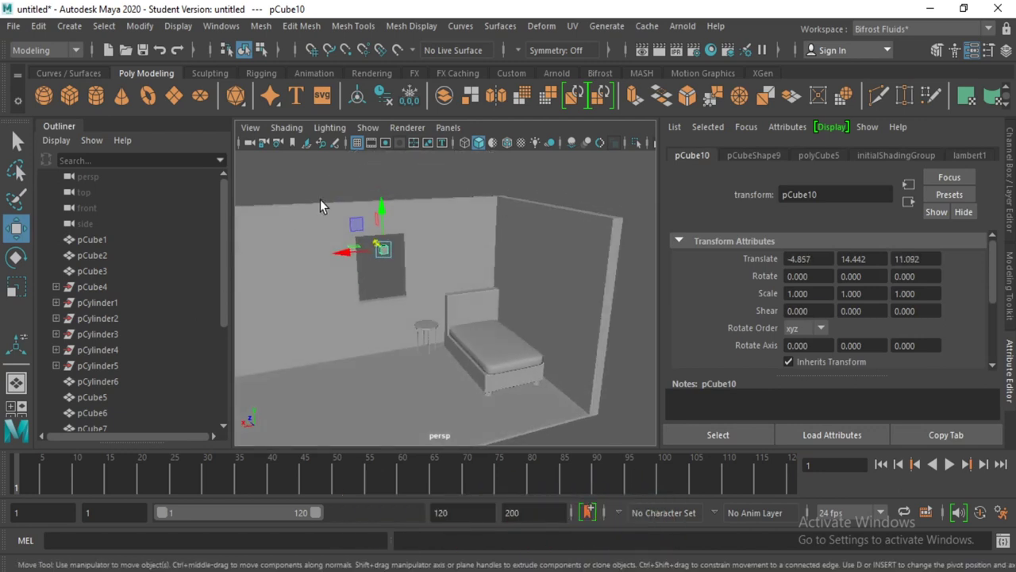
{"action": "key", "text": "f"}
{"action": "mouse_move", "coordinate": [378, 297]}
{"action": "left_mouse_down", "text": "alt"}
{"action": "mouse_move", "coordinate": [517, 390]}
{"action": "mouse_move", "coordinate": [428, 325]}
{"action": "left_mouse_up", "text": "alt"}
{"action": "left_click_drag", "start_coordinate": [407, 289], "coordinate": [390, 295]}
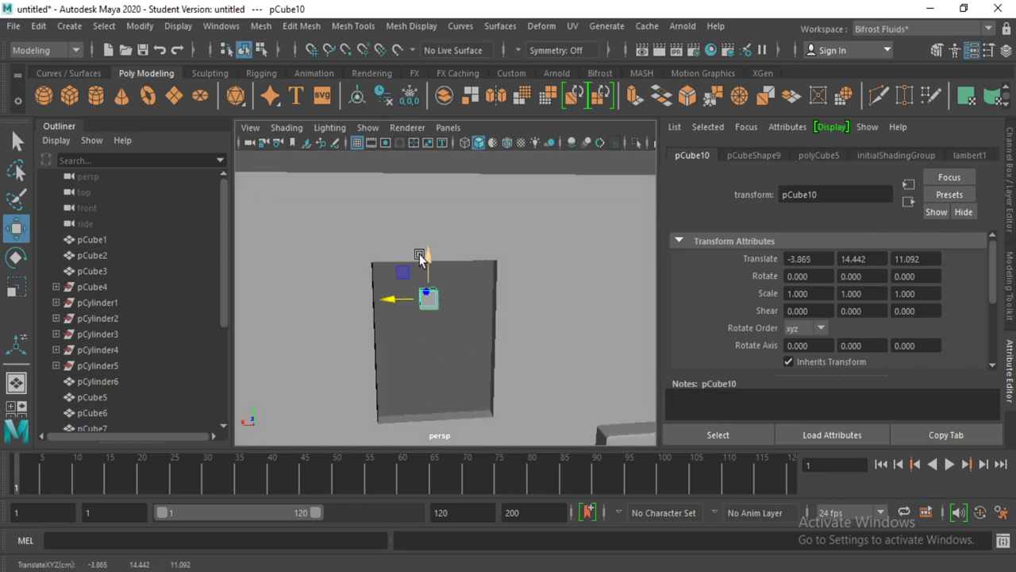
{"action": "left_click_drag", "start_coordinate": [425, 253], "coordinate": [426, 291]}
{"action": "left_click_drag", "start_coordinate": [393, 338], "coordinate": [400, 337]}
- Scale the cube into a thin vertical bar spanning the window height
{"action": "left_click", "coordinate": [19, 294]}
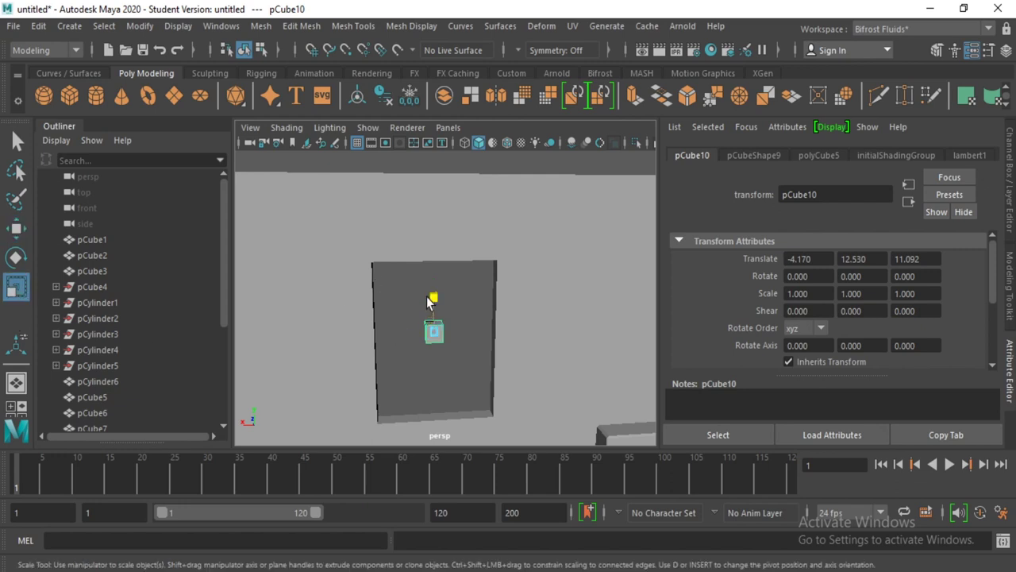
{"action": "left_click_drag", "start_coordinate": [431, 299], "coordinate": [443, 281]}
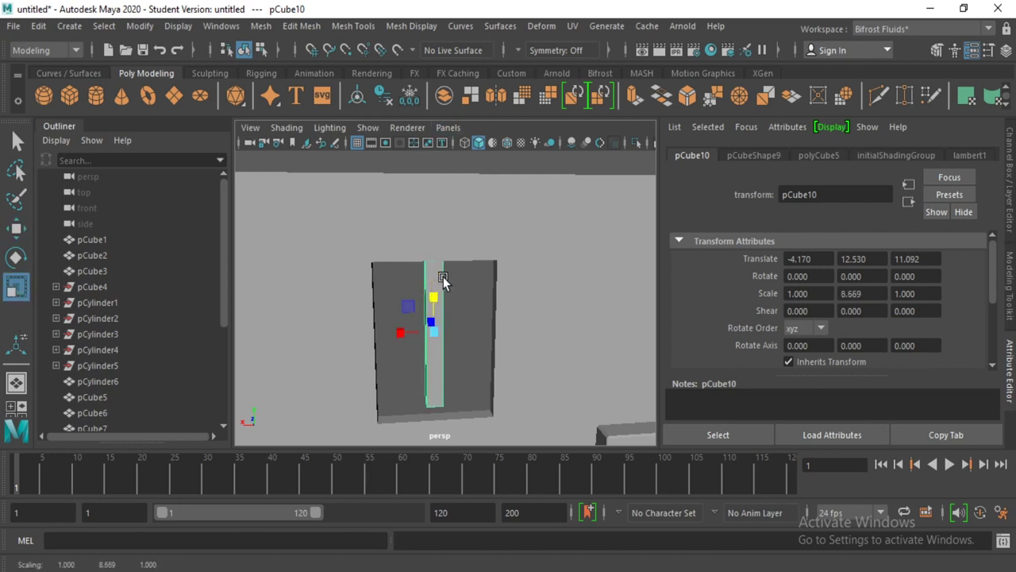
{"action": "key", "text": "w"}
{"action": "left_click_drag", "start_coordinate": [433, 281], "coordinate": [437, 290]}
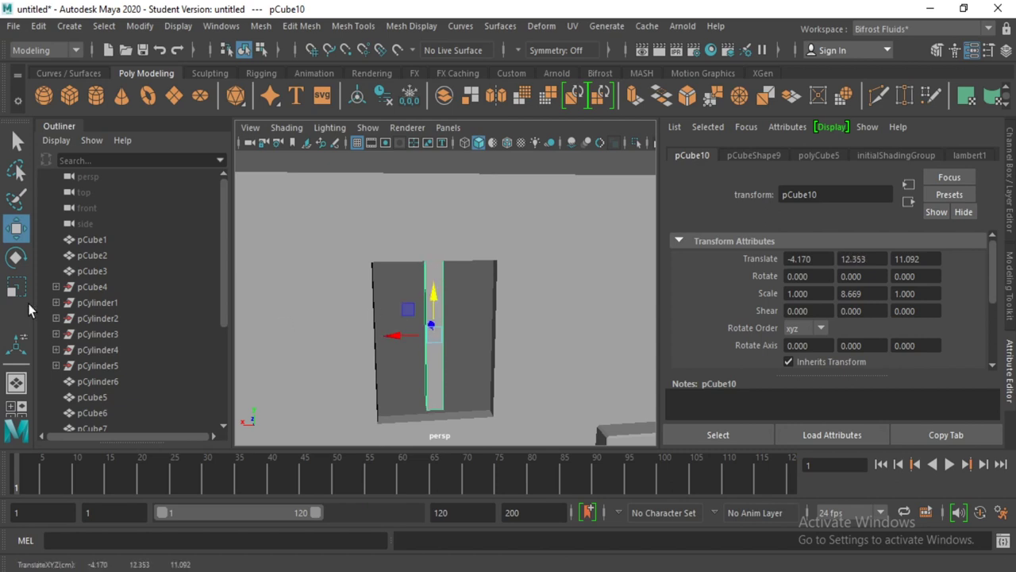
{"action": "left_click", "coordinate": [16, 286]}
{"action": "mouse_move", "coordinate": [402, 334]}
{"action": "left_mouse_down"}
{"action": "mouse_move", "coordinate": [413, 336]}
{"action": "mouse_move", "coordinate": [436, 384]}
{"action": "mouse_move", "coordinate": [480, 376]}
{"action": "left_mouse_up"}
{"action": "left_click_drag", "start_coordinate": [414, 320], "coordinate": [424, 329]}
{"action": "key", "text": "w"}
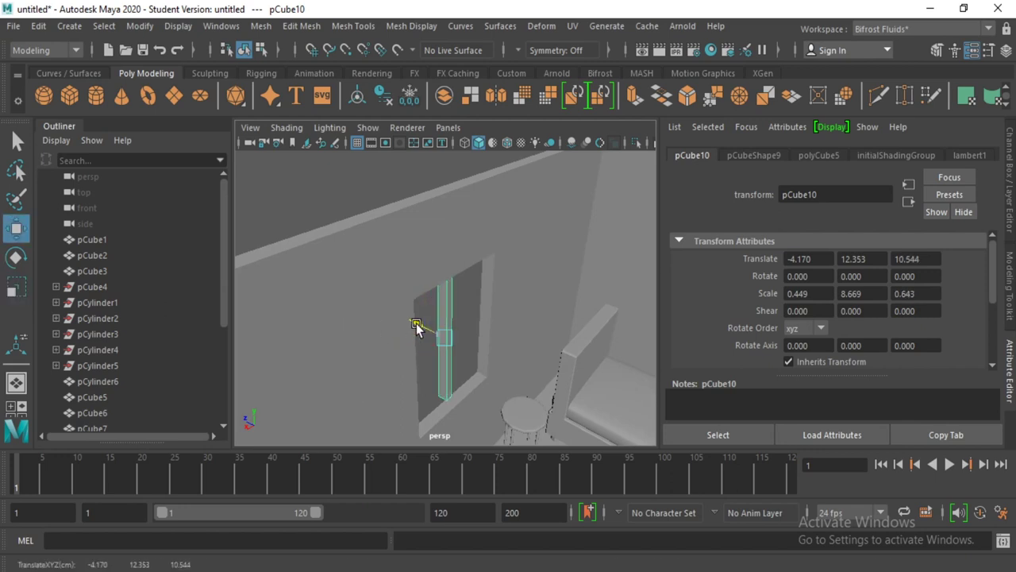
{"action": "mouse_move", "coordinate": [490, 355]}
{"action": "left_mouse_down", "text": "alt"}
{"action": "mouse_move", "coordinate": [429, 343]}
{"action": "mouse_move", "coordinate": [398, 349]}
{"action": "left_mouse_up", "text": "alt"}
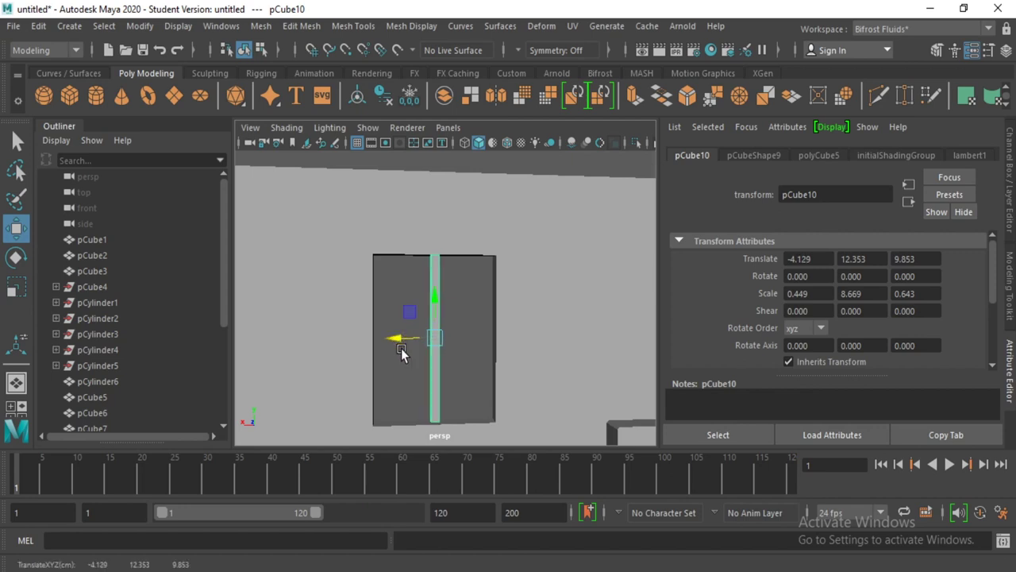
- Duplicate the vertical bar and rotate the copy to Rotate Z -90 as a crossbar
{"action": "left_click", "coordinate": [16, 257]}
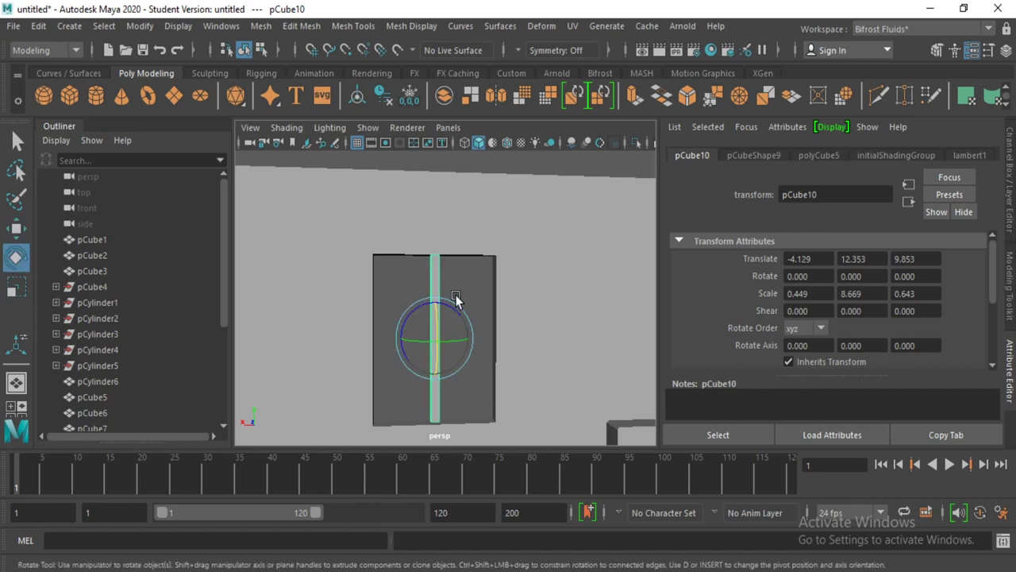
{"action": "left_click_drag", "start_coordinate": [404, 317], "coordinate": [411, 318]}
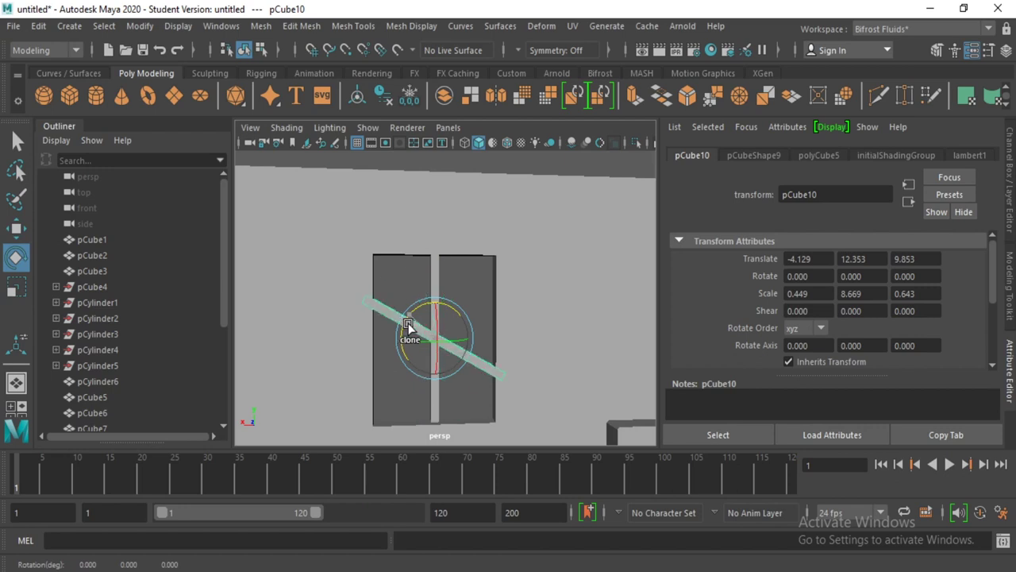
{"action": "left_click_drag", "start_coordinate": [411, 318], "coordinate": [406, 400]}
{"action": "key", "text": "ctrl+d"}
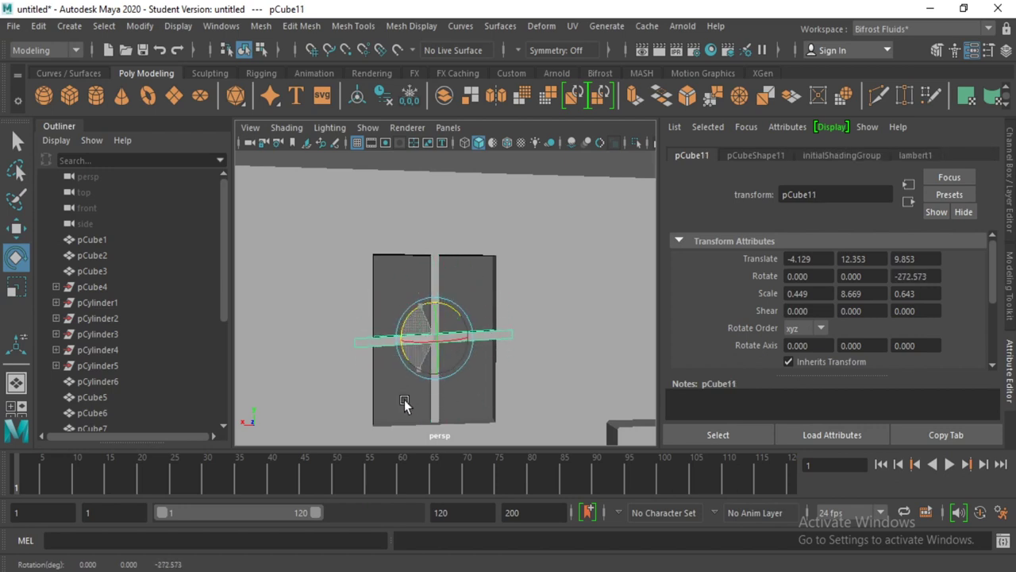
{"action": "left_click_drag", "start_coordinate": [406, 400], "coordinate": [408, 390]}
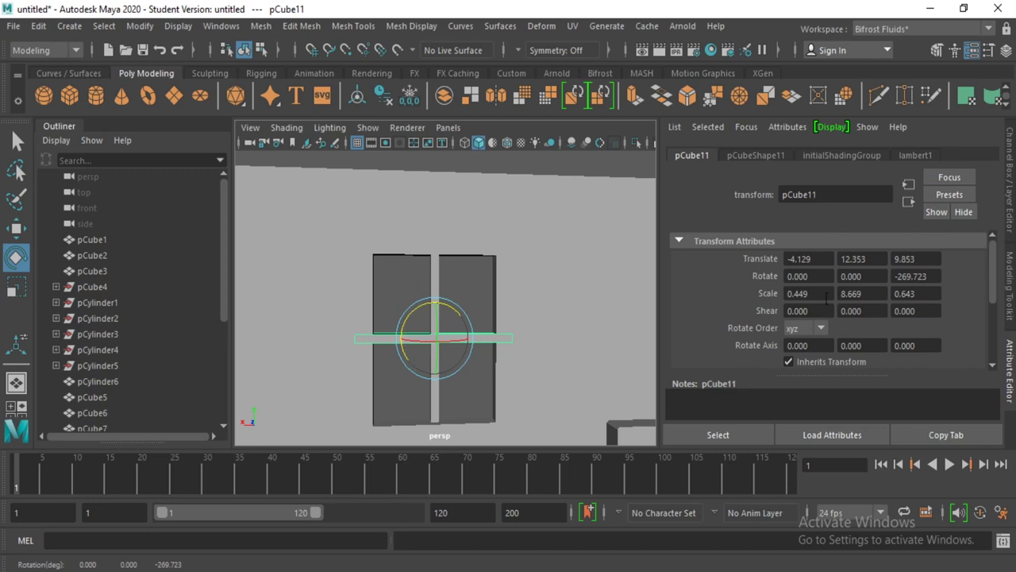
{"action": "left_click", "coordinate": [928, 278]}
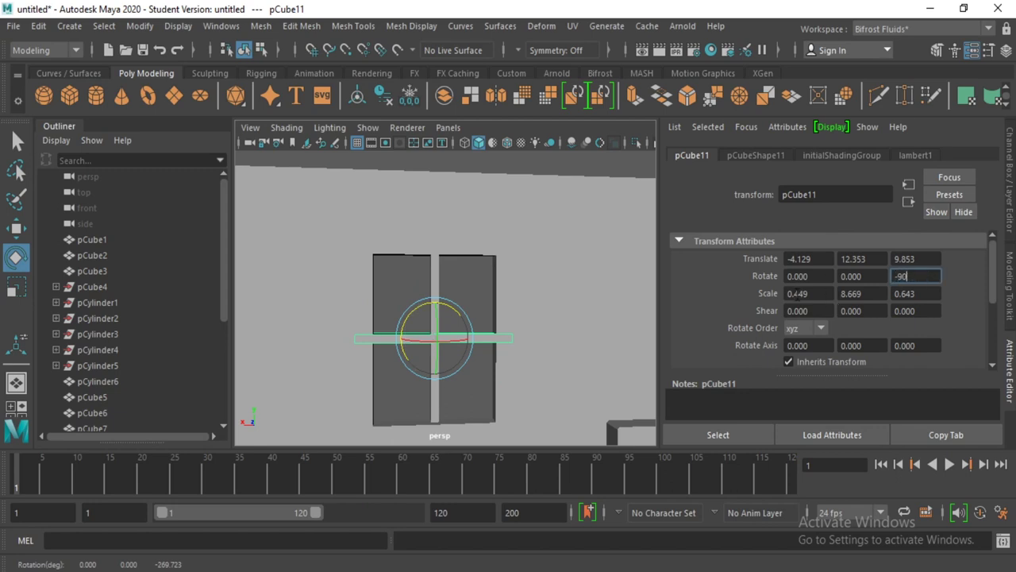
- Shorten the crossbar to the window width and clone another crossbar lower down
{"action": "left_click", "coordinate": [22, 292]}
{"action": "left_click_drag", "start_coordinate": [401, 339], "coordinate": [404, 341]}
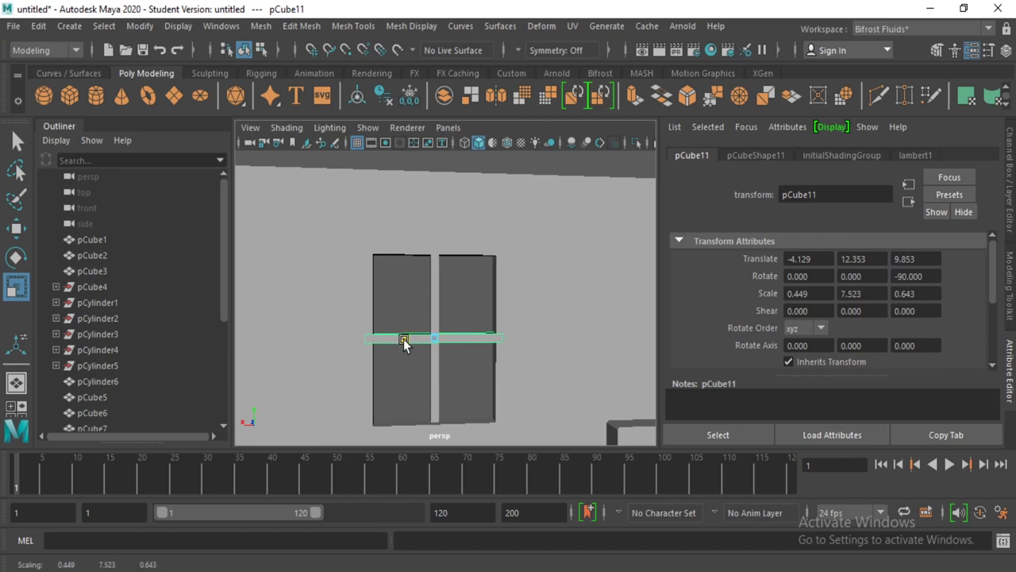
{"action": "key", "text": "w"}
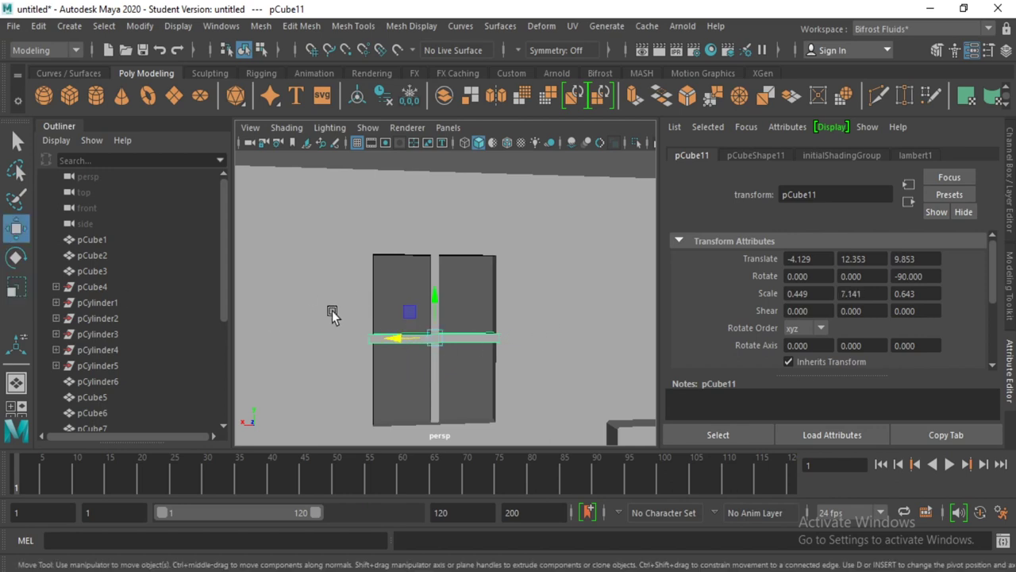
{"action": "left_click_drag", "start_coordinate": [395, 343], "coordinate": [472, 386]}
{"action": "mouse_move", "coordinate": [451, 295]}
{"action": "left_mouse_down", "text": "shift"}
{"action": "mouse_move", "coordinate": [448, 345]}
{"action": "mouse_move", "coordinate": [459, 246]}
{"action": "left_mouse_up", "text": "shift"}
- Zoom out and orbit to a corner view showing the six-pane window grid
{"action": "scroll", "coordinate": [467, 280], "scroll_direction": "down", "scroll_amount": 5}
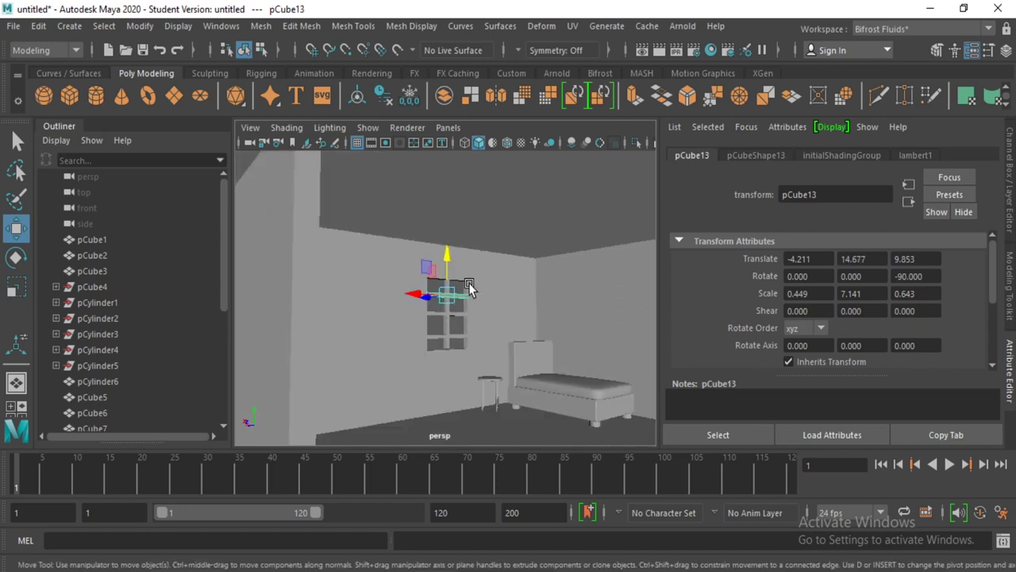
{"action": "left_click", "coordinate": [512, 197]}
{"action": "scroll", "coordinate": [500, 272], "scroll_direction": "down", "scroll_amount": 3}
{"action": "scroll", "coordinate": [498, 270], "scroll_direction": "down", "scroll_amount": 3}
{"action": "left_click_drag", "start_coordinate": [495, 269], "coordinate": [437, 317], "text": "alt"}
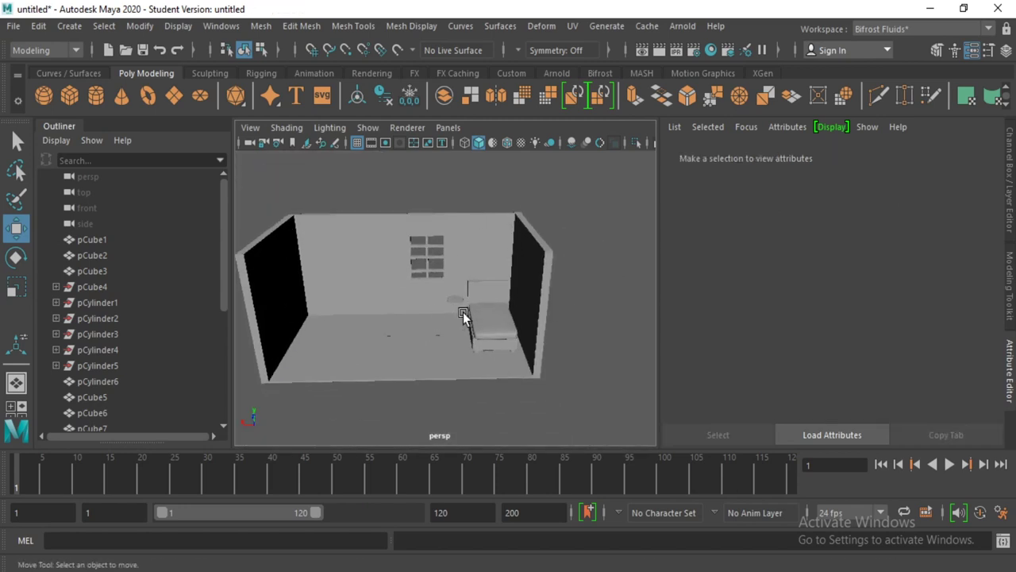
{"action": "left_click", "coordinate": [474, 250]}
{"action": "scroll", "coordinate": [474, 270], "scroll_direction": "up", "scroll_amount": 3}
{"action": "left_click_drag", "start_coordinate": [513, 271], "coordinate": [481, 319], "text": "alt"}
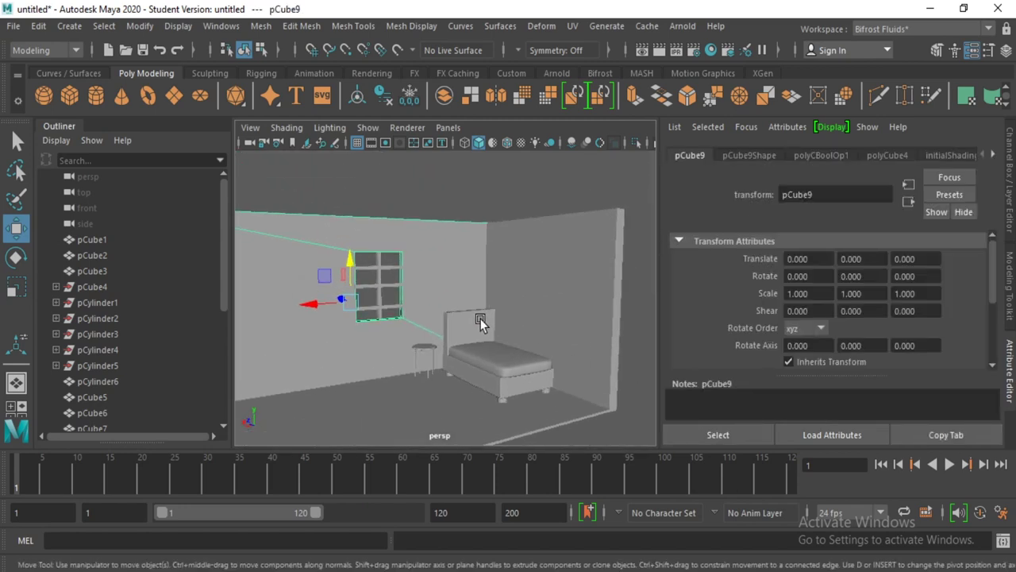
{"action": "left_click", "coordinate": [592, 435]}
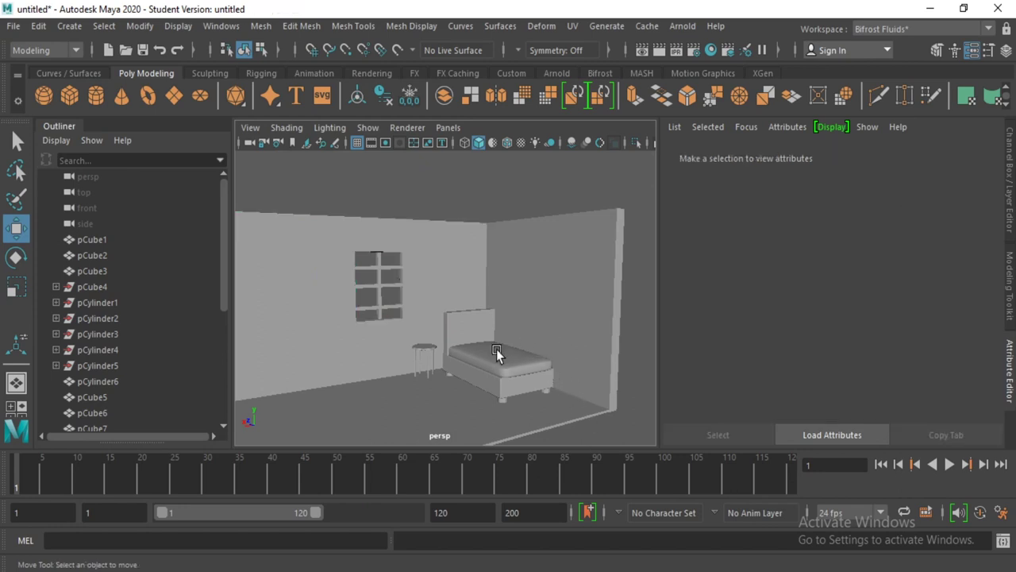
- Create a new cube, pCube14, and move it onto the wall beside the window
{"action": "left_click", "coordinate": [71, 94]}
{"action": "mouse_move", "coordinate": [376, 384]}
{"action": "left_mouse_down"}
{"action": "mouse_move", "coordinate": [342, 316]}
{"action": "mouse_move", "coordinate": [446, 292]}
{"action": "mouse_move", "coordinate": [503, 336]}
{"action": "left_mouse_up"}
{"action": "mouse_move", "coordinate": [430, 293]}
{"action": "left_mouse_down"}
{"action": "mouse_move", "coordinate": [397, 286]}
{"action": "mouse_move", "coordinate": [409, 273]}
{"action": "left_mouse_up"}
{"action": "key", "text": "r"}
{"action": "key", "text": "f"}
{"action": "scroll", "coordinate": [417, 294], "scroll_direction": "down", "scroll_amount": 3}
{"action": "scroll", "coordinate": [409, 300], "scroll_direction": "down", "scroll_amount": 2}
- Scale pCube14 into a thin panel of 5.151 × 3.664 × 0.241
{"action": "left_click_drag", "start_coordinate": [457, 306], "coordinate": [526, 263]}
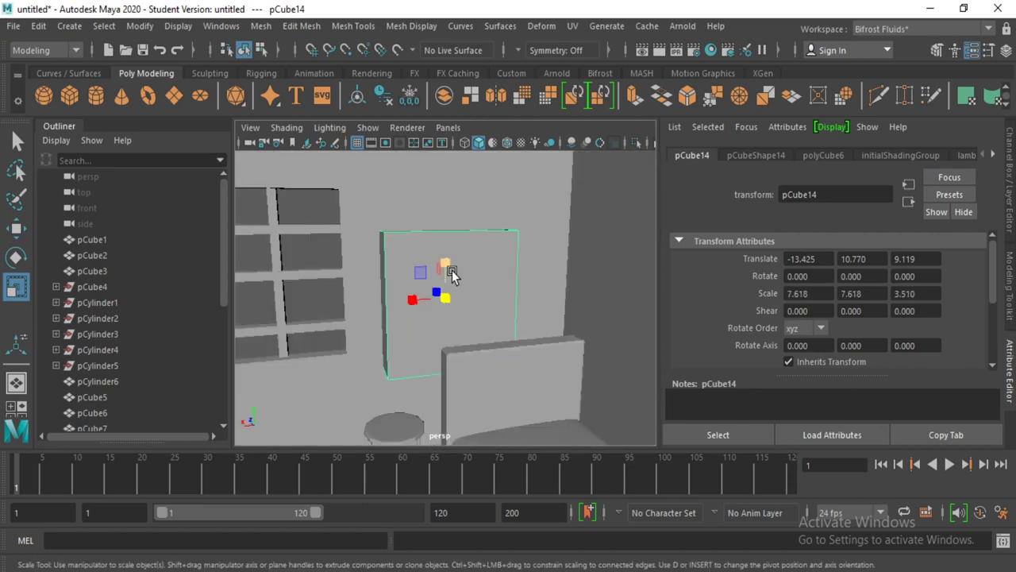
{"action": "left_click_drag", "start_coordinate": [449, 270], "coordinate": [421, 302]}
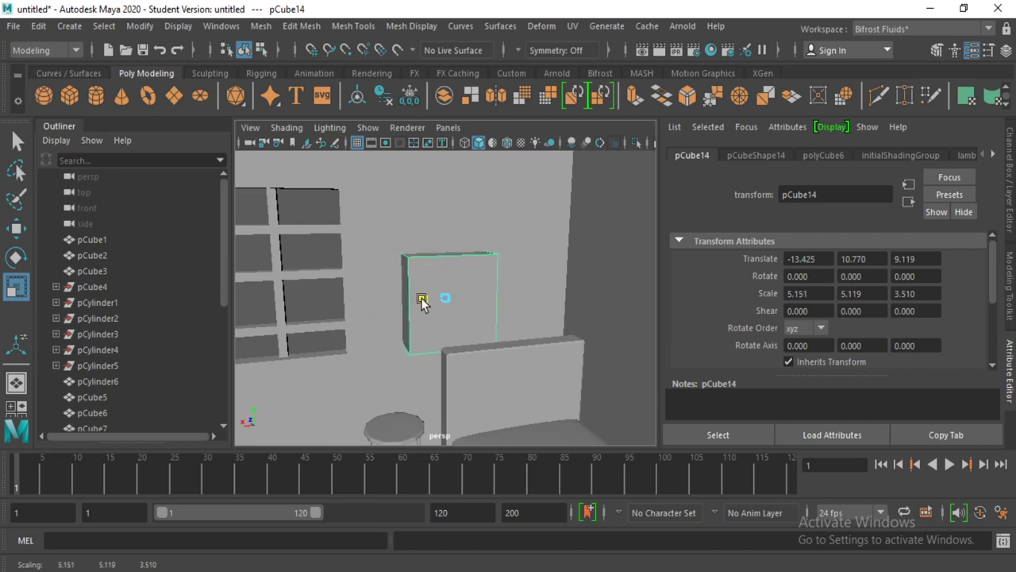
{"action": "mouse_move", "coordinate": [447, 268]}
{"action": "left_mouse_down"}
{"action": "mouse_move", "coordinate": [449, 297]}
{"action": "mouse_move", "coordinate": [381, 291]}
{"action": "left_mouse_up"}
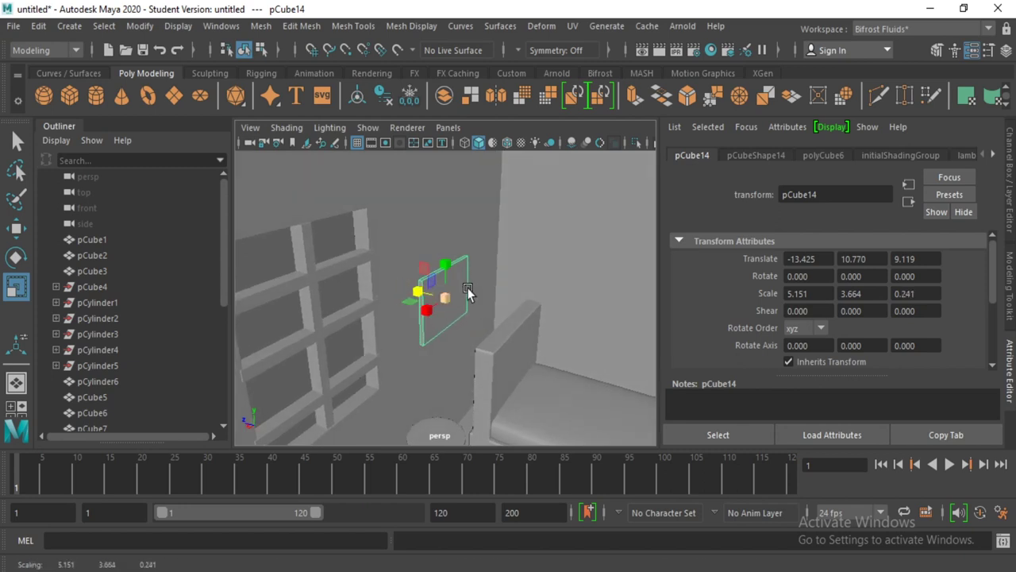
{"action": "scroll", "coordinate": [449, 294], "scroll_direction": "up", "scroll_amount": 2}
{"action": "scroll", "coordinate": [513, 295], "scroll_direction": "up", "scroll_amount": 2}
- Switch to Face mode and select the panel's front face
{"action": "right_click", "coordinate": [475, 228]}
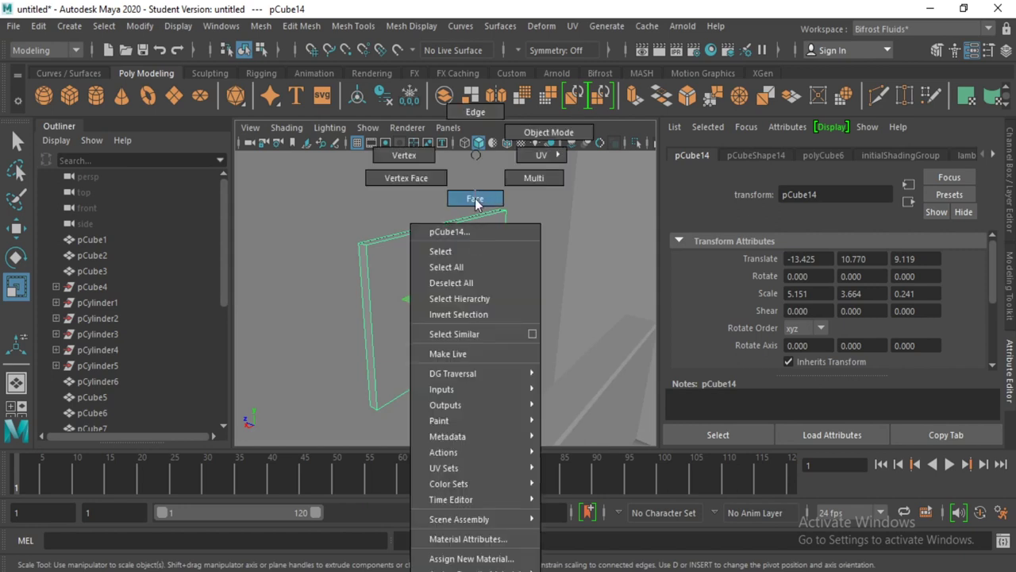
{"action": "left_click", "coordinate": [465, 254]}
{"action": "mouse_move", "coordinate": [474, 262]}
{"action": "left_mouse_down", "text": "alt"}
{"action": "mouse_move", "coordinate": [506, 268]}
{"action": "mouse_move", "coordinate": [535, 291]}
{"action": "mouse_move", "coordinate": [498, 288]}
{"action": "left_mouse_up", "text": "alt"}
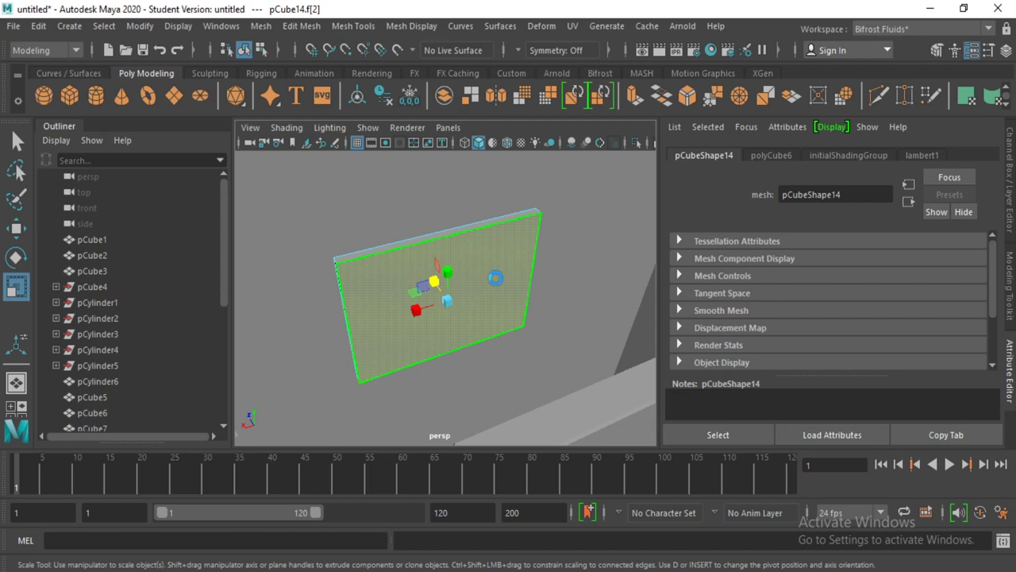
- Extrude the plate's front face, inset it, then extrude again and push the centre back to recess it
{"action": "key", "text": "ctrl+e"}
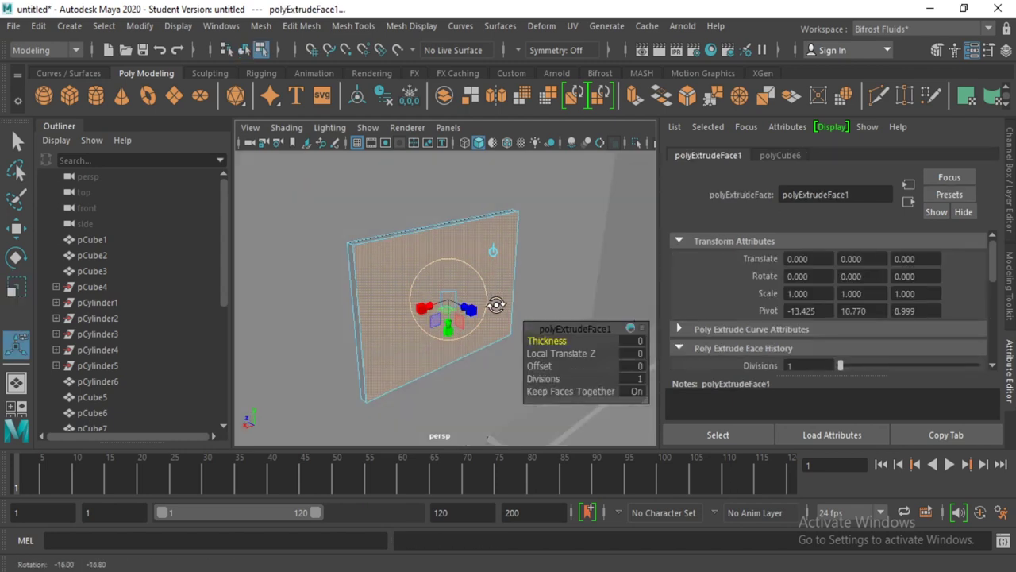
{"action": "left_click_drag", "start_coordinate": [460, 338], "coordinate": [421, 302], "text": "alt"}
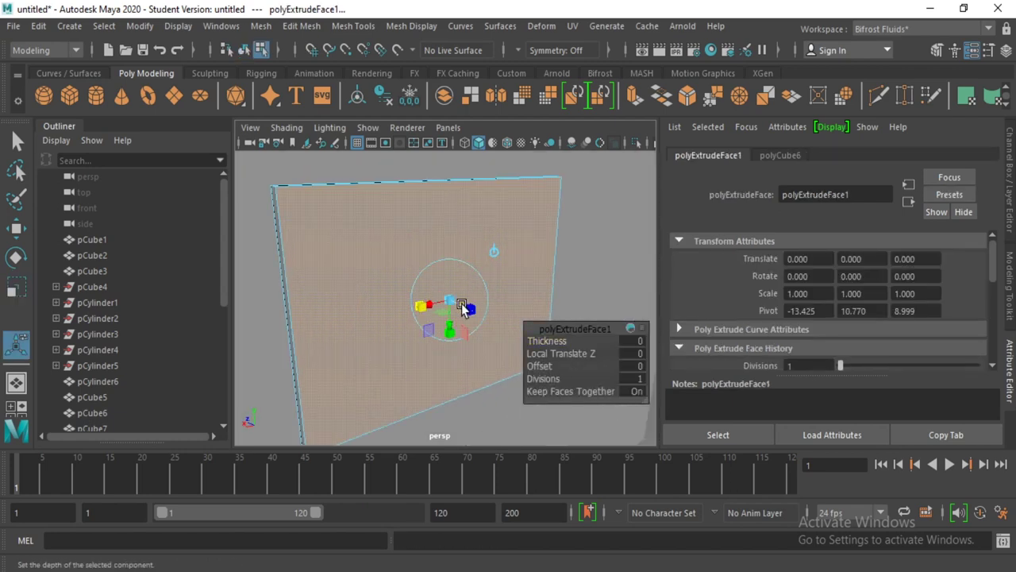
{"action": "left_click_drag", "start_coordinate": [448, 300], "coordinate": [449, 301]}
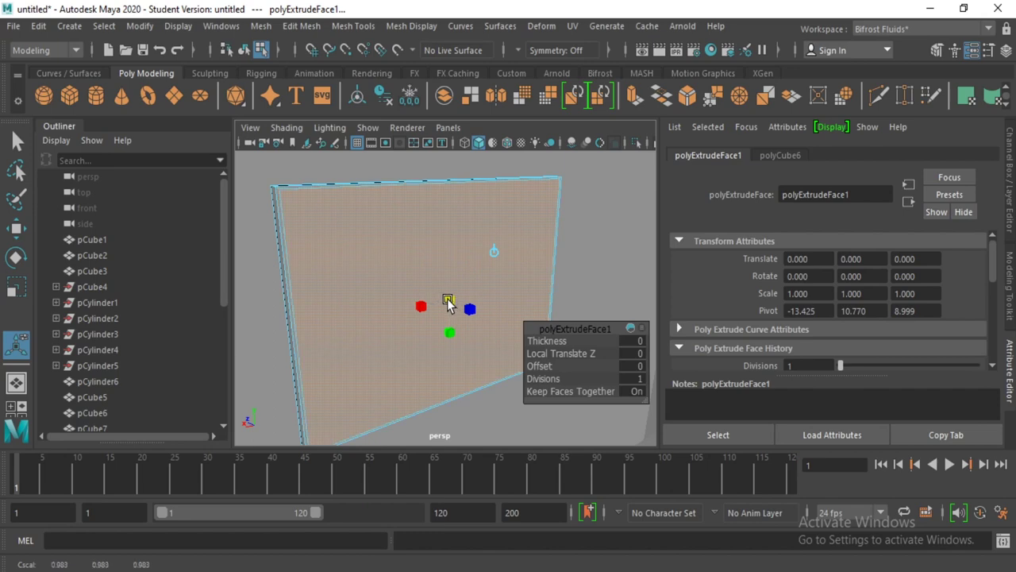
{"action": "left_click_drag", "start_coordinate": [448, 299], "coordinate": [447, 302]}
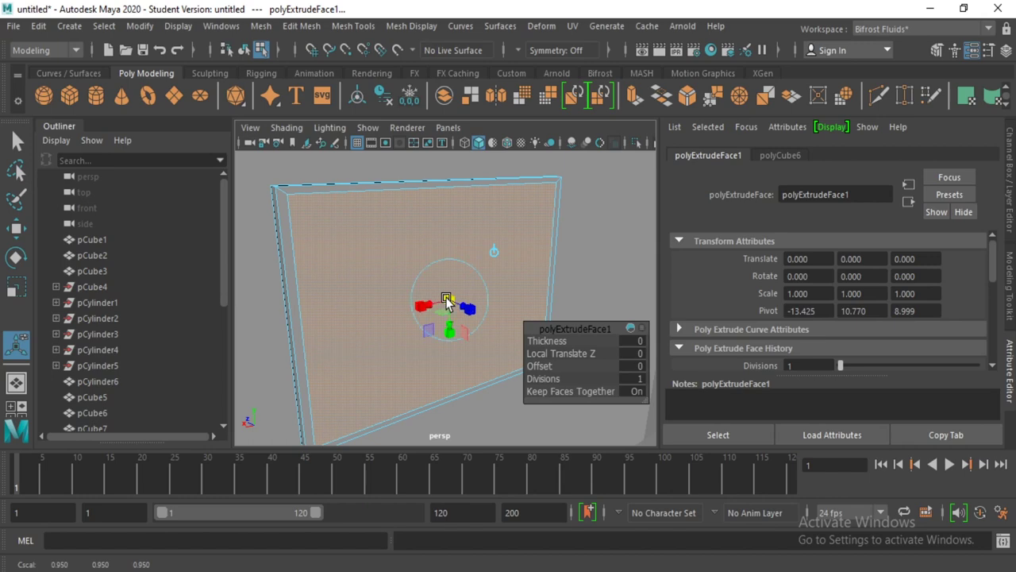
{"action": "key", "text": "ctrl+e"}
{"action": "mouse_move", "coordinate": [469, 326]}
{"action": "left_mouse_down", "text": "alt"}
{"action": "mouse_move", "coordinate": [464, 308]}
{"action": "mouse_move", "coordinate": [447, 303]}
{"action": "left_mouse_up", "text": "alt"}
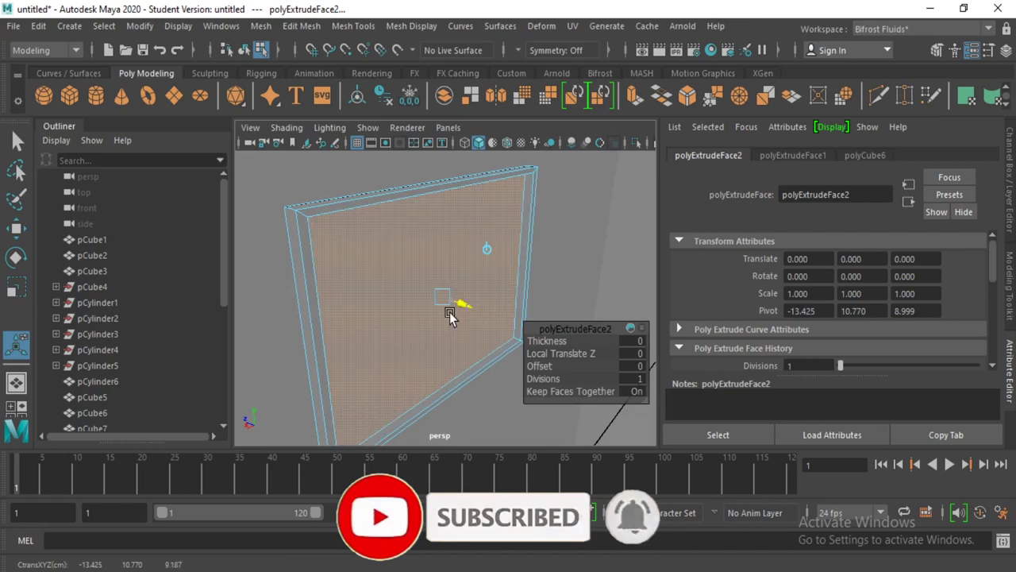
{"action": "mouse_move", "coordinate": [469, 155]}
{"action": "right_mouse_down"}
{"action": "mouse_move", "coordinate": [468, 197]}
{"action": "mouse_move", "coordinate": [528, 132]}
{"action": "right_mouse_up"}
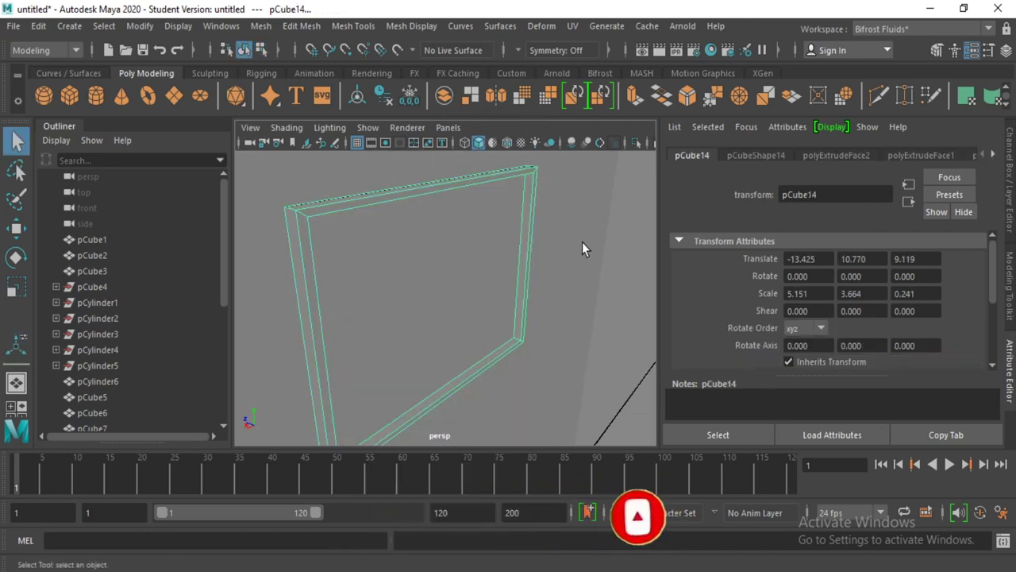
- Raise the picture frame pCube14 higher up the wall
{"action": "left_click", "coordinate": [450, 297]}
{"action": "mouse_move", "coordinate": [450, 297]}
{"action": "left_mouse_down", "text": "alt"}
{"action": "mouse_move", "coordinate": [518, 320]}
{"action": "mouse_move", "coordinate": [411, 334]}
{"action": "mouse_move", "coordinate": [463, 294]}
{"action": "mouse_move", "coordinate": [474, 242]}
{"action": "mouse_move", "coordinate": [410, 333]}
{"action": "mouse_move", "coordinate": [363, 312]}
{"action": "left_mouse_up", "text": "alt"}
{"action": "scroll", "coordinate": [429, 316], "scroll_direction": "down", "scroll_amount": 3}
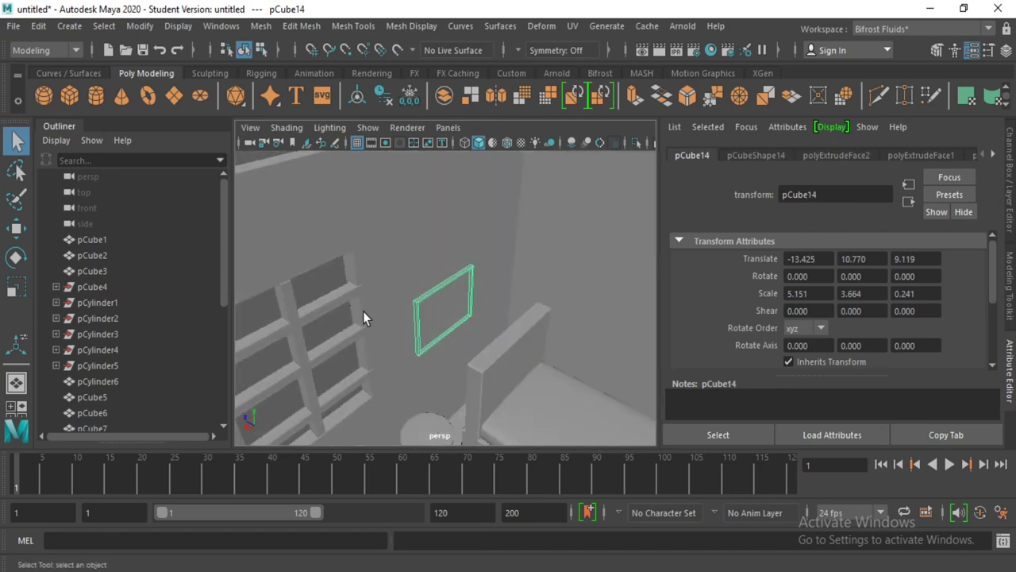
{"action": "left_click", "coordinate": [17, 229]}
{"action": "mouse_move", "coordinate": [447, 267]}
{"action": "left_mouse_down"}
{"action": "mouse_move", "coordinate": [445, 234]}
{"action": "mouse_move", "coordinate": [464, 257]}
{"action": "mouse_move", "coordinate": [404, 256]}
{"action": "mouse_move", "coordinate": [409, 268]}
{"action": "mouse_move", "coordinate": [453, 278]}
{"action": "mouse_move", "coordinate": [480, 274]}
{"action": "left_mouse_up"}
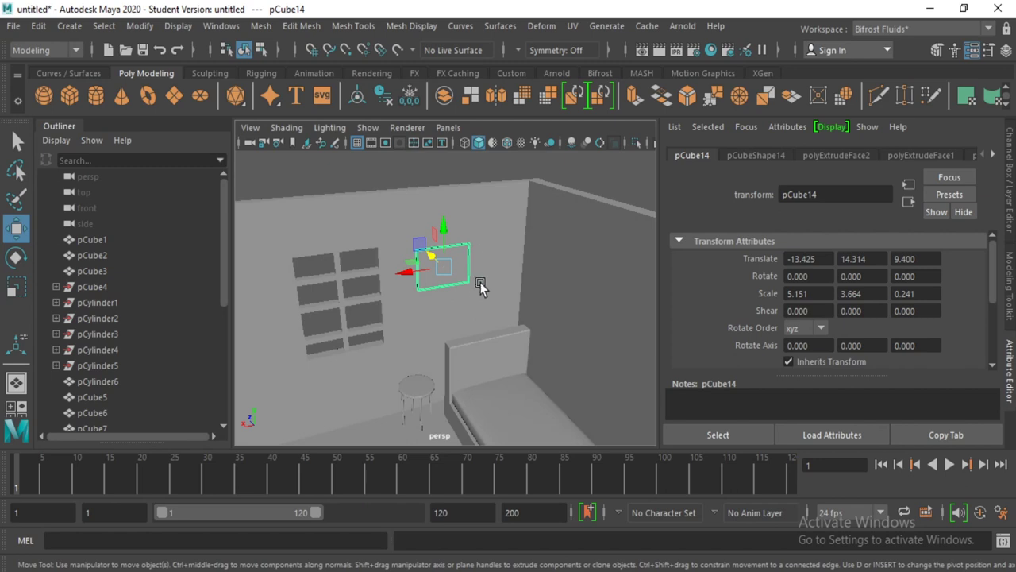
{"action": "left_click_drag", "start_coordinate": [455, 310], "coordinate": [500, 290], "text": "alt"}
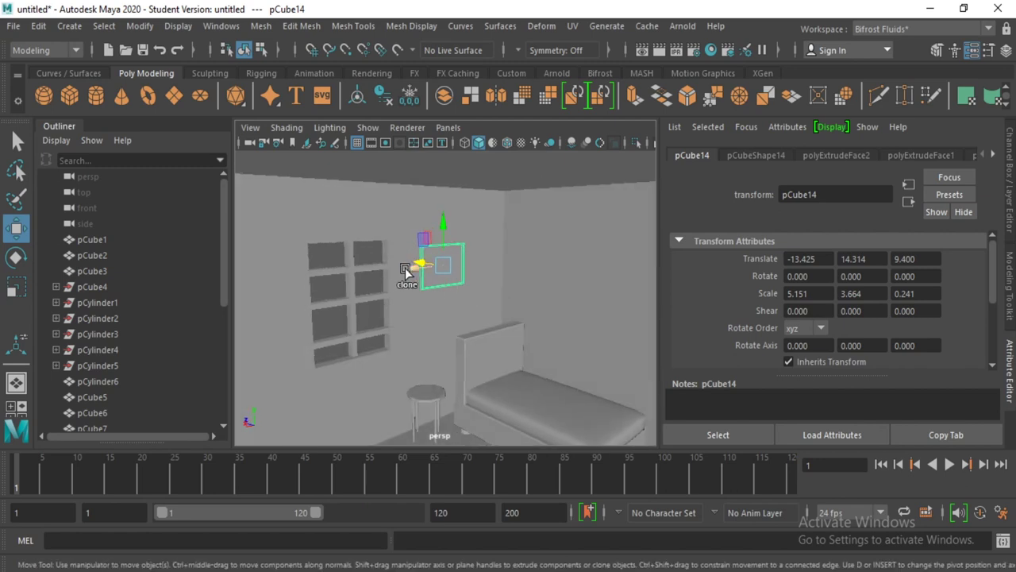
{"action": "mouse_move", "coordinate": [405, 270]}
{"action": "left_mouse_down", "text": "alt"}
{"action": "mouse_move", "coordinate": [477, 248]}
{"action": "mouse_move", "coordinate": [570, 267]}
{"action": "mouse_move", "coordinate": [548, 270]}
{"action": "mouse_move", "coordinate": [563, 279]}
{"action": "left_mouse_up", "text": "alt"}
- Rotate the frame copy -90° in Y, stretch it to Y scale 6.803, and slide it along the side wall
{"action": "left_click", "coordinate": [18, 256]}
{"action": "type", "text": "-90"}
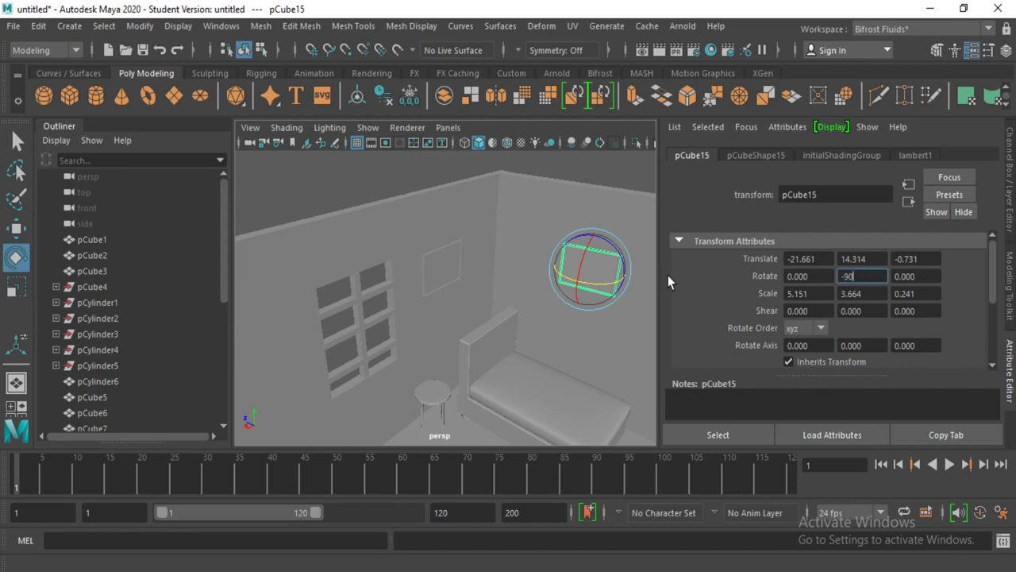
{"action": "key", "text": "Return"}
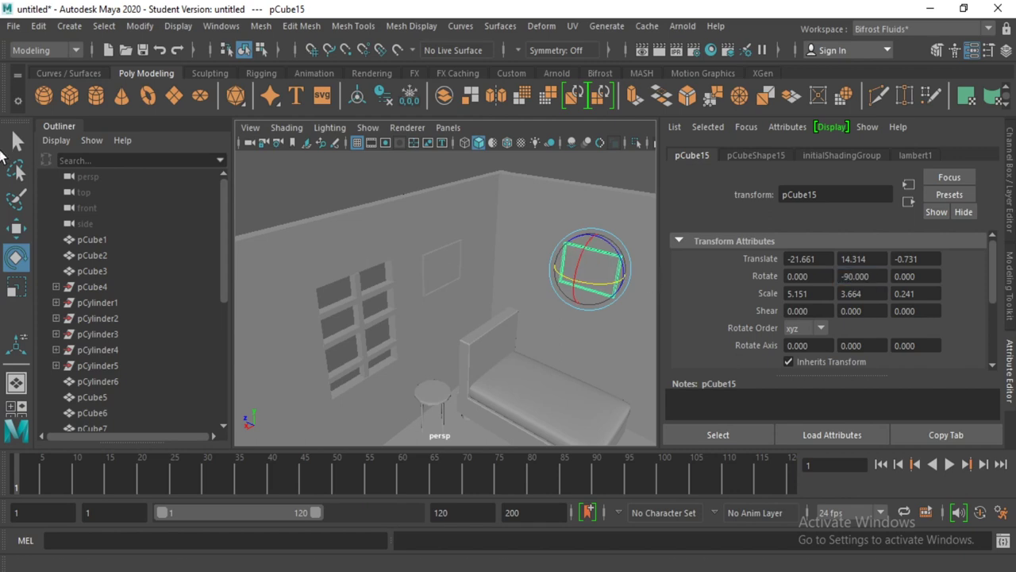
{"action": "left_click", "coordinate": [16, 228]}
{"action": "left_click_drag", "start_coordinate": [631, 368], "coordinate": [305, 342], "text": "alt"}
{"action": "key", "text": "r"}
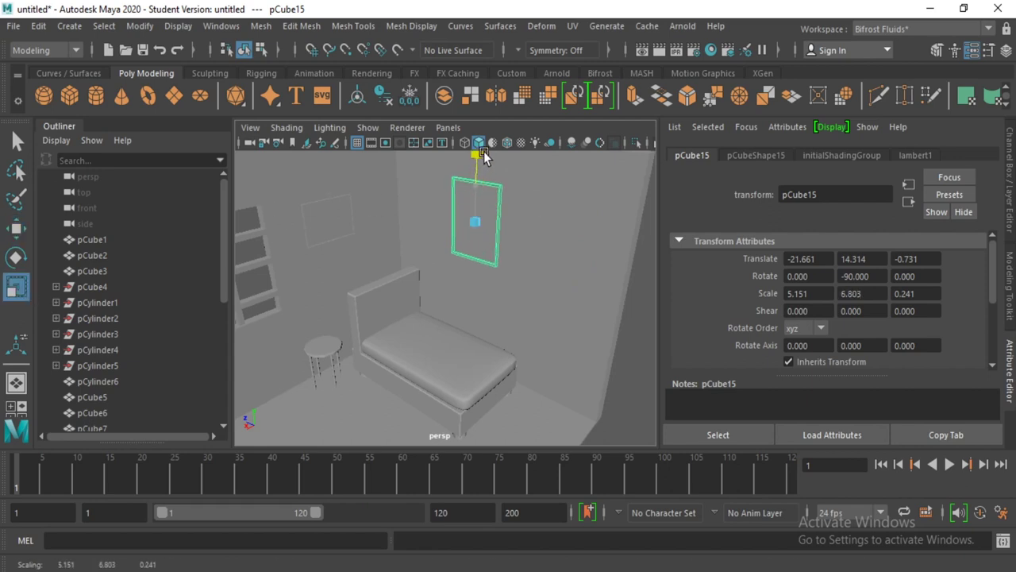
{"action": "left_click_drag", "start_coordinate": [431, 254], "coordinate": [481, 246], "text": "alt"}
{"action": "left_click", "coordinate": [16, 228]}
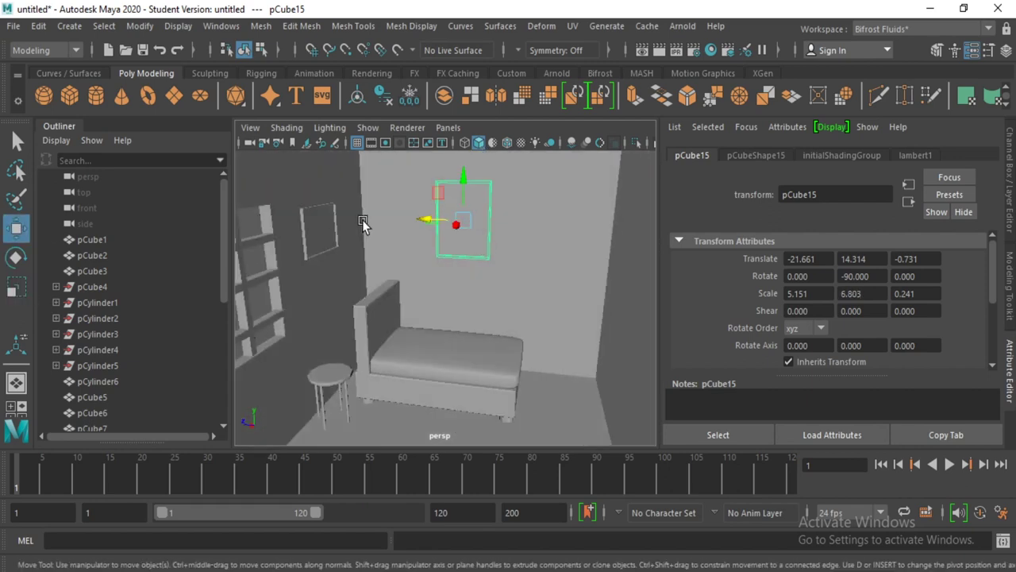
{"action": "mouse_move", "coordinate": [435, 223]}
{"action": "left_mouse_down"}
{"action": "mouse_move", "coordinate": [382, 218]}
{"action": "mouse_move", "coordinate": [464, 220]}
{"action": "left_mouse_up"}
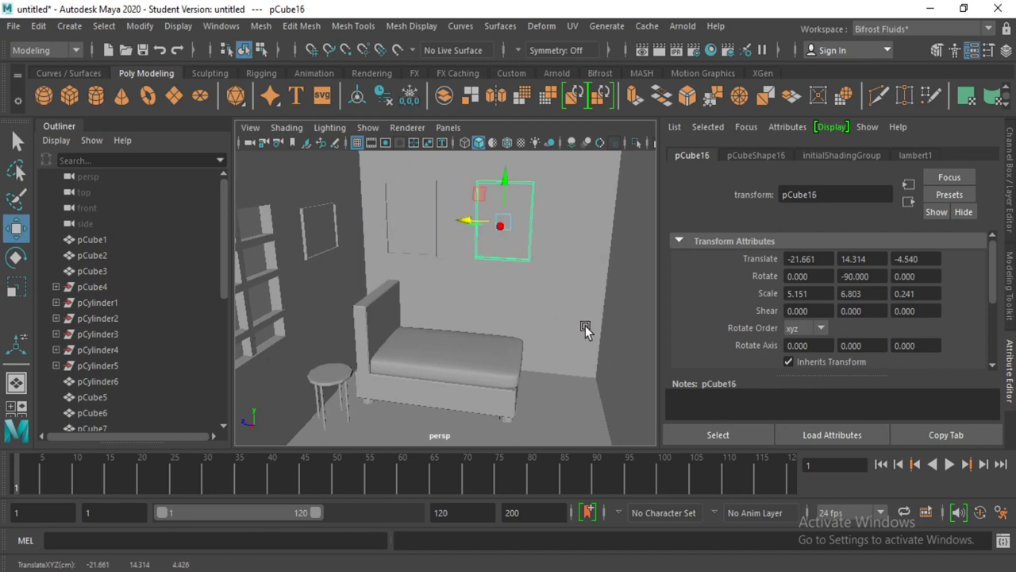
{"action": "left_click", "coordinate": [612, 336]}
{"action": "mouse_move", "coordinate": [612, 336]}
{"action": "left_mouse_down", "text": "alt"}
{"action": "mouse_move", "coordinate": [477, 357]}
{"action": "mouse_move", "coordinate": [355, 312]}
{"action": "mouse_move", "coordinate": [461, 291]}
{"action": "left_mouse_up", "text": "alt"}
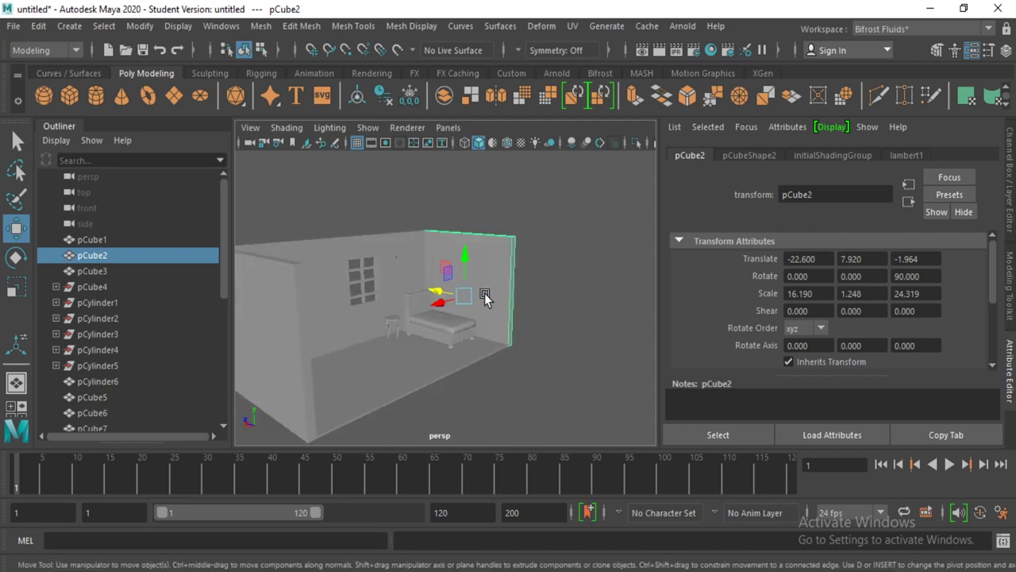
- Select the side walls pCube2 and pCube3 and bring up the marking menu, then dismiss it
{"action": "left_click", "coordinate": [536, 299]}
{"action": "left_click_drag", "start_coordinate": [536, 299], "coordinate": [493, 326], "text": "alt"}
{"action": "mouse_move", "coordinate": [493, 325]}
{"action": "right_mouse_down", "text": "alt"}
{"action": "mouse_move", "coordinate": [403, 333]}
{"action": "mouse_move", "coordinate": [434, 336]}
{"action": "right_mouse_up", "text": "alt"}
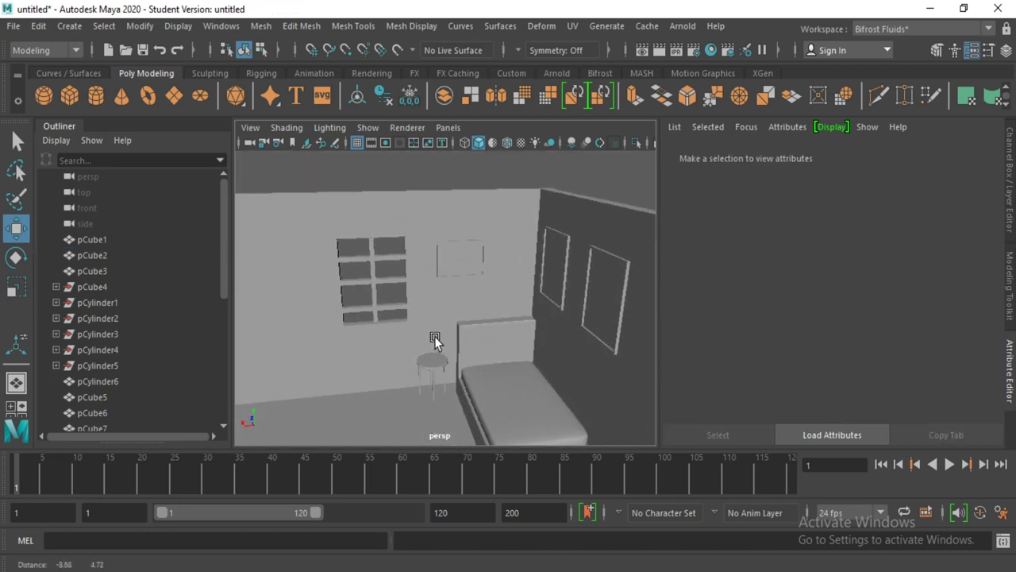
{"action": "left_click", "coordinate": [292, 275]}
{"action": "mouse_move", "coordinate": [335, 318]}
{"action": "left_mouse_down", "text": "alt"}
{"action": "mouse_move", "coordinate": [377, 334]}
{"action": "mouse_move", "coordinate": [485, 323]}
{"action": "mouse_move", "coordinate": [460, 340]}
{"action": "left_mouse_up", "text": "alt"}
{"action": "left_click", "coordinate": [508, 297]}
{"action": "mouse_move", "coordinate": [508, 297]}
{"action": "left_mouse_down", "text": "alt"}
{"action": "mouse_move", "coordinate": [495, 325]}
{"action": "mouse_move", "coordinate": [336, 317]}
{"action": "mouse_move", "coordinate": [292, 270]}
{"action": "left_mouse_up", "text": "alt"}
{"action": "left_click", "coordinate": [292, 270], "text": "shift"}
{"action": "left_click_drag", "start_coordinate": [352, 336], "coordinate": [513, 282], "text": "alt"}
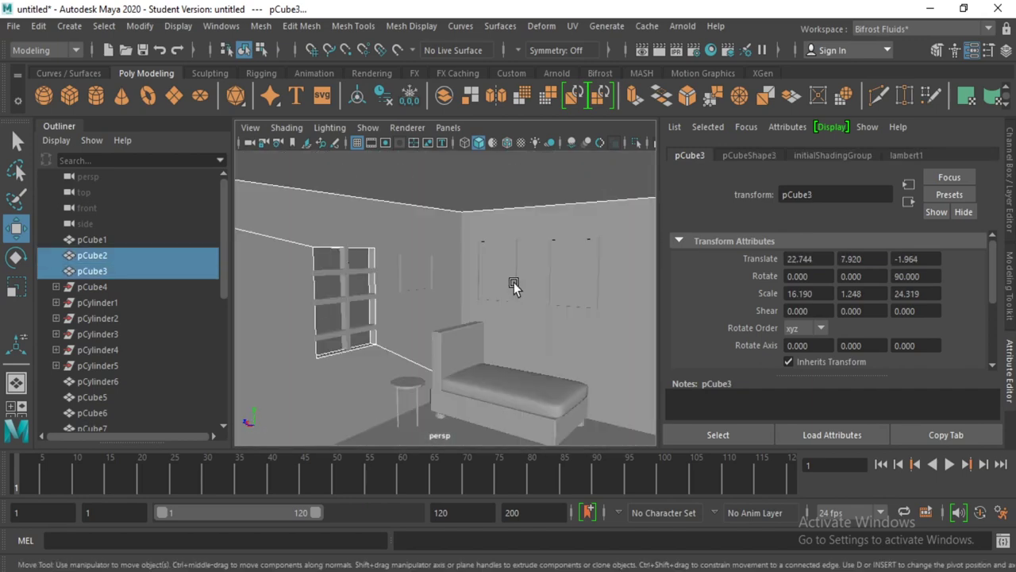
{"action": "right_click", "coordinate": [514, 282]}
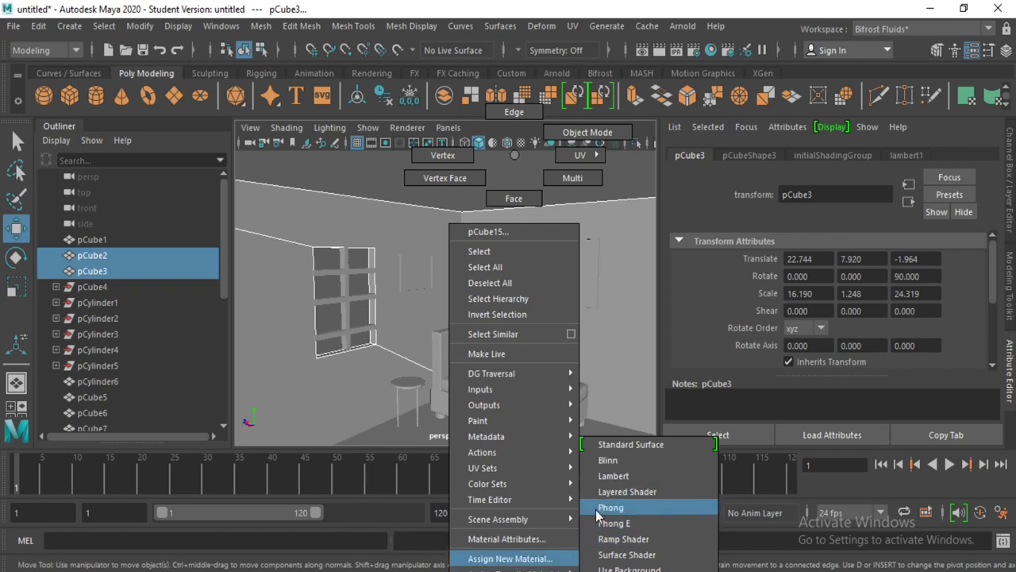
{"action": "left_click", "coordinate": [352, 362]}
{"action": "left_click", "coordinate": [334, 405]}
- Reselect walls pCube2 and pCube3 and assign them a new Lambert material
{"action": "left_click", "coordinate": [519, 337]}
{"action": "left_click_drag", "start_coordinate": [519, 336], "coordinate": [413, 405], "text": "alt"}
{"action": "left_click", "coordinate": [334, 378], "text": "shift"}
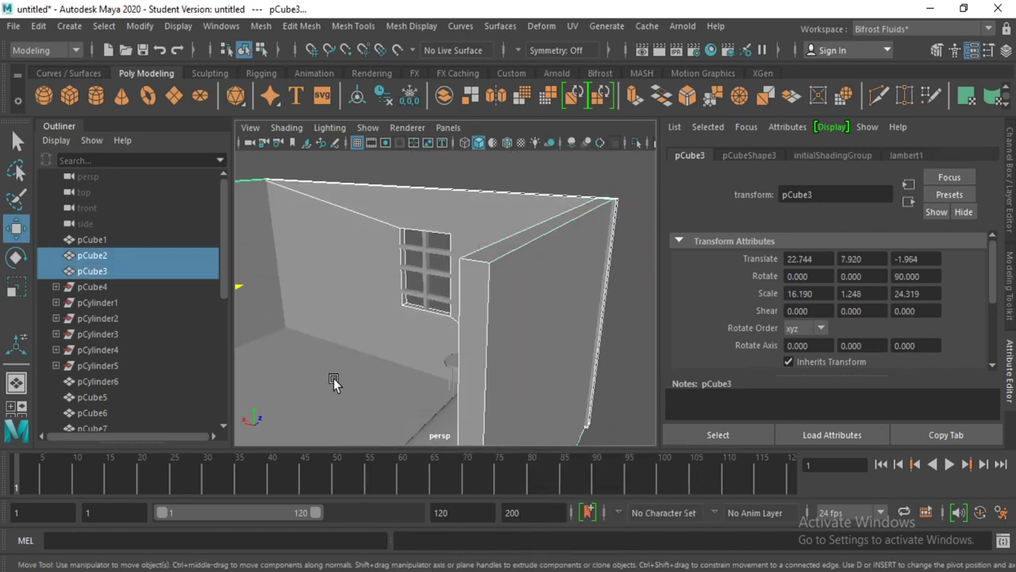
{"action": "left_click_drag", "start_coordinate": [334, 378], "coordinate": [470, 275], "text": "alt"}
{"action": "right_click_drag", "start_coordinate": [466, 155], "coordinate": [466, 265]}
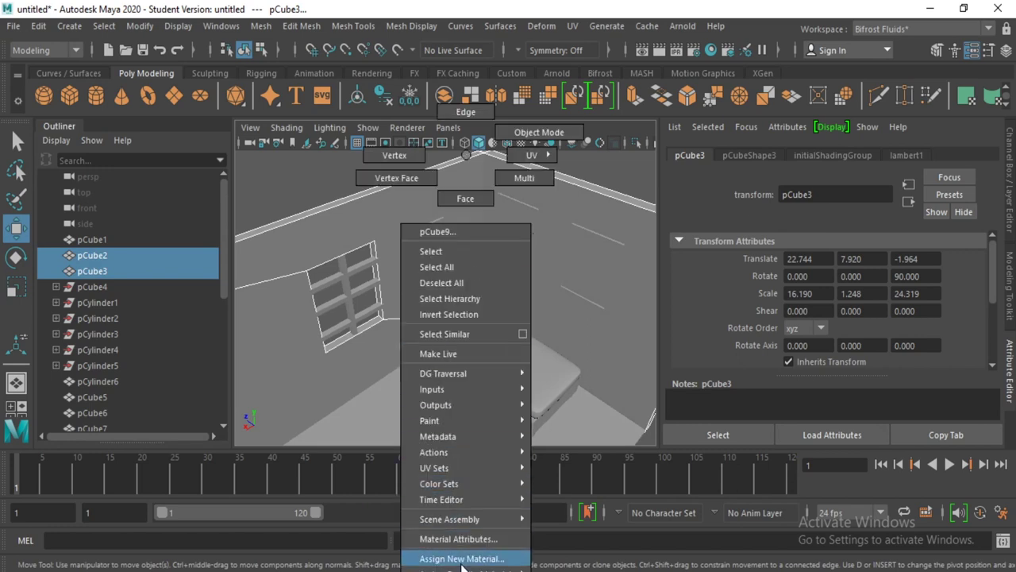
{"action": "mouse_move", "coordinate": [461, 566]}
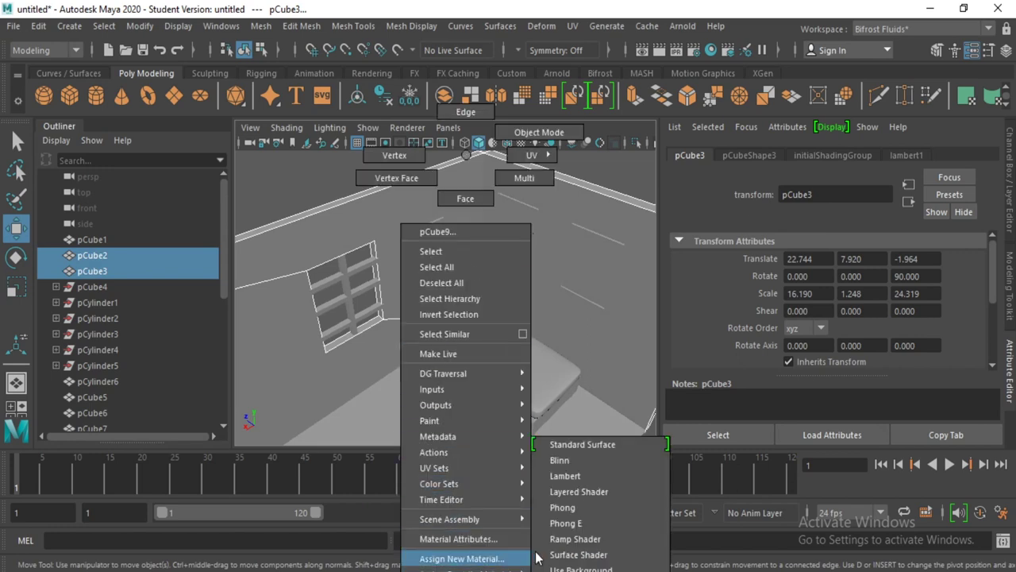
{"action": "left_click", "coordinate": [592, 477]}
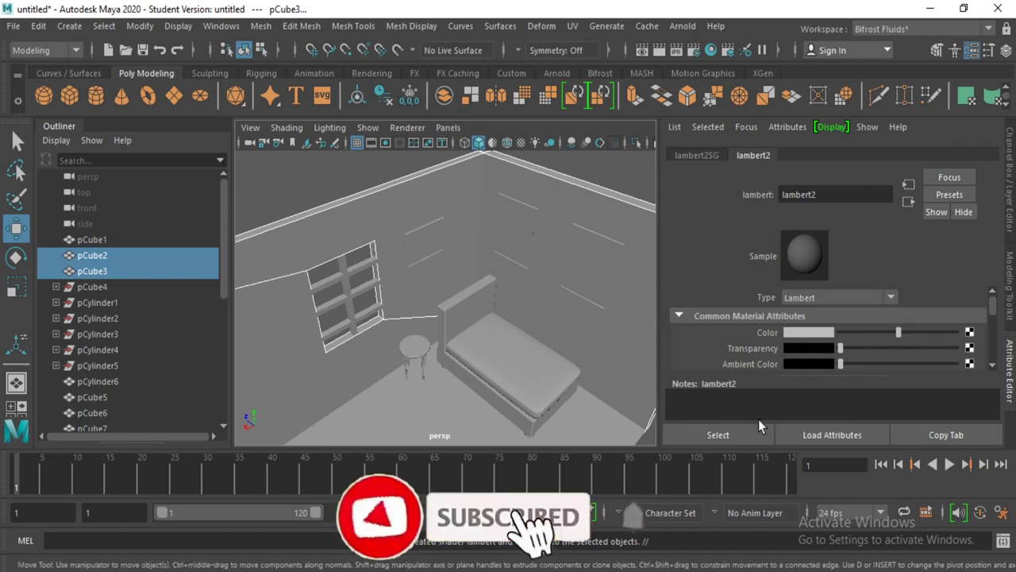
- Set the lambert2 wall colour to golden yellow
{"action": "mouse_move", "coordinate": [472, 324]}
{"action": "left_mouse_down", "text": "alt"}
{"action": "mouse_move", "coordinate": [304, 356]}
{"action": "mouse_move", "coordinate": [390, 347]}
{"action": "mouse_move", "coordinate": [440, 299]}
{"action": "mouse_move", "coordinate": [408, 318]}
{"action": "mouse_move", "coordinate": [417, 352]}
{"action": "left_mouse_up", "text": "alt"}
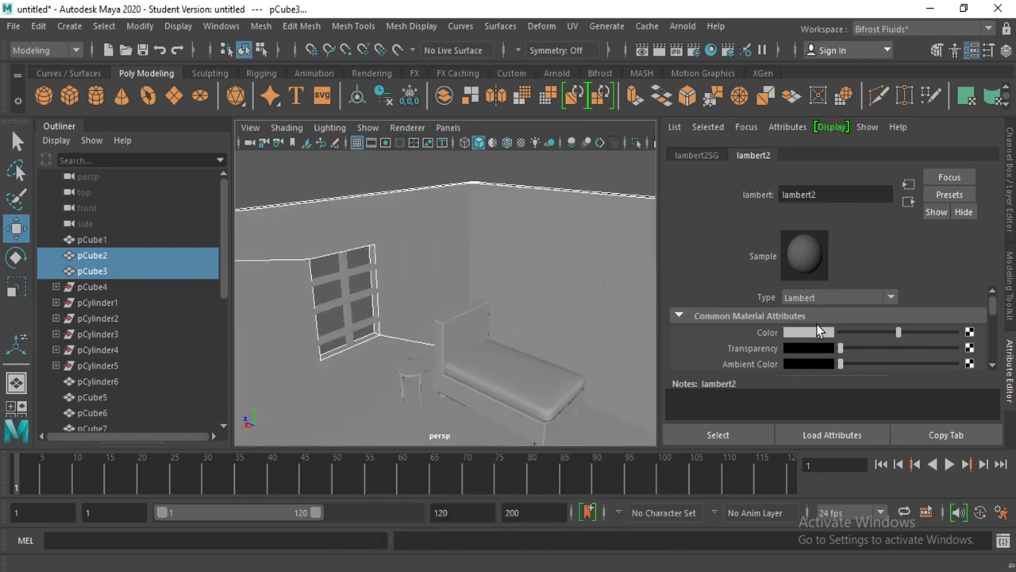
{"action": "left_click", "coordinate": [803, 334]}
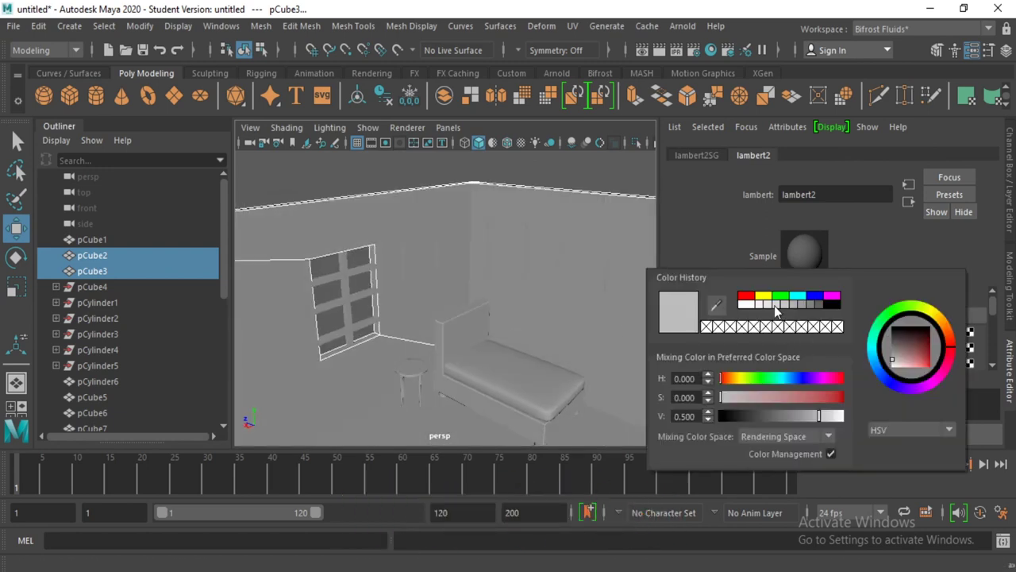
{"action": "left_click", "coordinate": [942, 326]}
{"action": "mouse_move", "coordinate": [934, 340]}
{"action": "left_mouse_down"}
{"action": "mouse_move", "coordinate": [923, 365]}
{"action": "mouse_move", "coordinate": [934, 375]}
{"action": "left_mouse_up"}
{"action": "mouse_move", "coordinate": [459, 209]}
{"action": "left_mouse_down", "text": "alt"}
{"action": "mouse_move", "coordinate": [558, 229]}
{"action": "mouse_move", "coordinate": [424, 233]}
{"action": "mouse_move", "coordinate": [349, 256]}
{"action": "mouse_move", "coordinate": [513, 222]}
{"action": "mouse_move", "coordinate": [479, 236]}
{"action": "left_mouse_up", "text": "alt"}
{"action": "mouse_move", "coordinate": [478, 236]}
{"action": "right_mouse_down", "text": "alt"}
{"action": "mouse_move", "coordinate": [413, 294]}
{"action": "mouse_move", "coordinate": [481, 303]}
{"action": "right_mouse_up", "text": "alt"}
{"action": "right_click_drag", "start_coordinate": [557, 311], "coordinate": [522, 209], "text": "alt"}
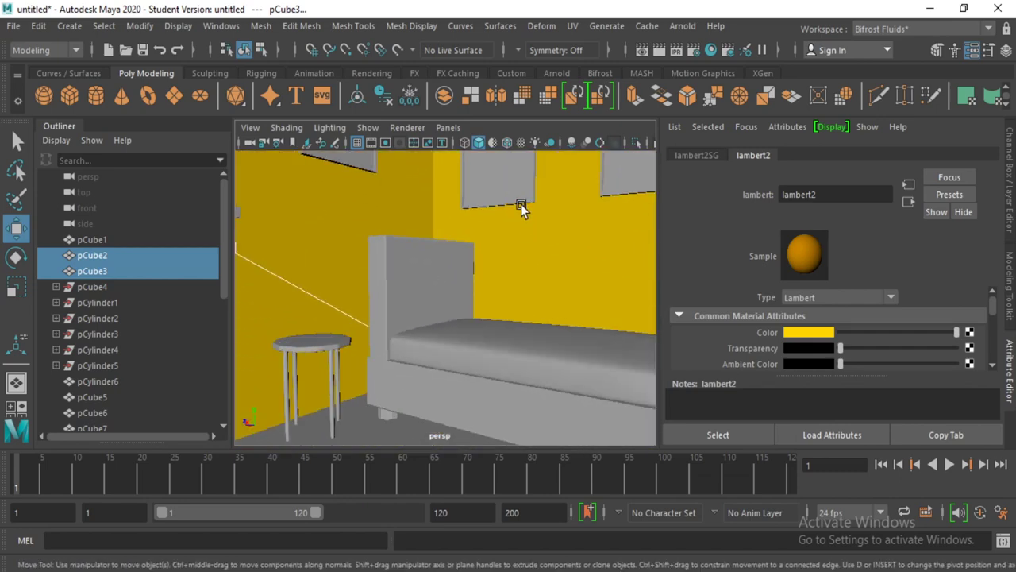
{"action": "scroll", "coordinate": [526, 229], "scroll_direction": "down", "scroll_amount": 3}
{"action": "left_click", "coordinate": [476, 217]}
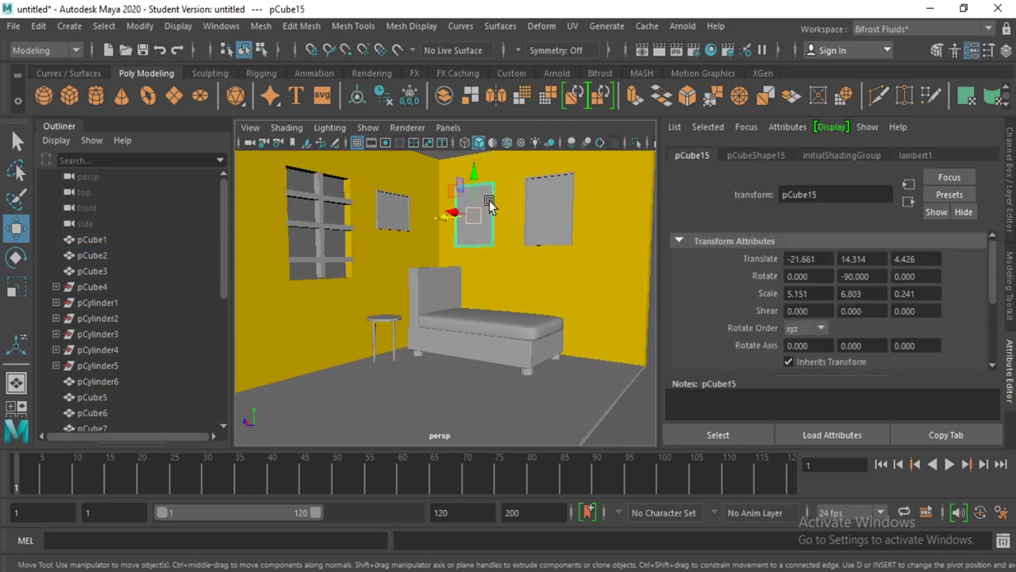
- Select the inner canvas faces of the small, middle and right picture frames
{"action": "left_click_drag", "start_coordinate": [489, 200], "coordinate": [531, 260], "text": "alt"}
{"action": "left_click", "coordinate": [556, 244]}
{"action": "right_click_drag", "start_coordinate": [556, 238], "coordinate": [565, 203]}
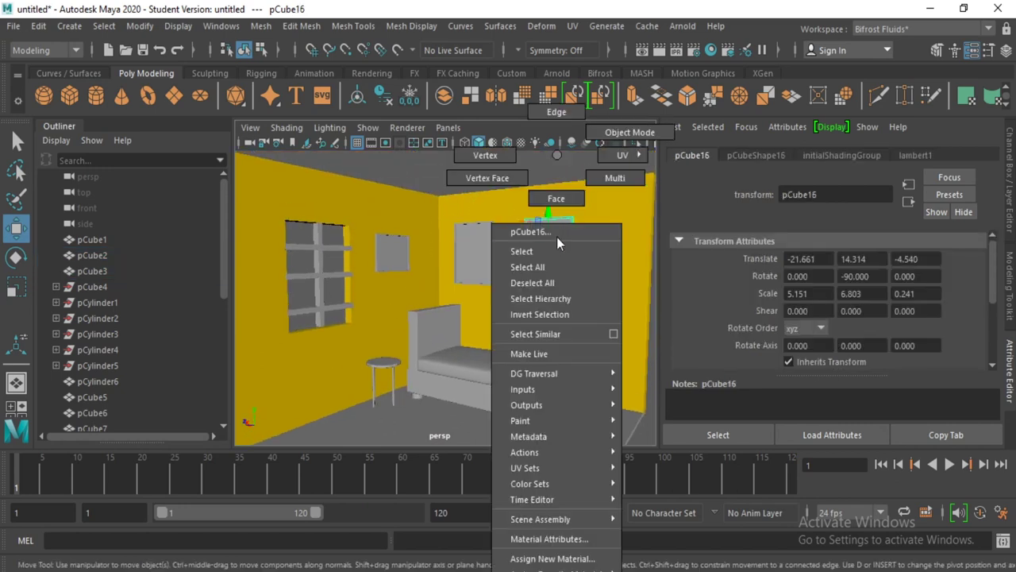
{"action": "left_click", "coordinate": [549, 243]}
{"action": "right_click_drag", "start_coordinate": [474, 248], "coordinate": [468, 270]}
{"action": "left_click", "coordinate": [468, 270]}
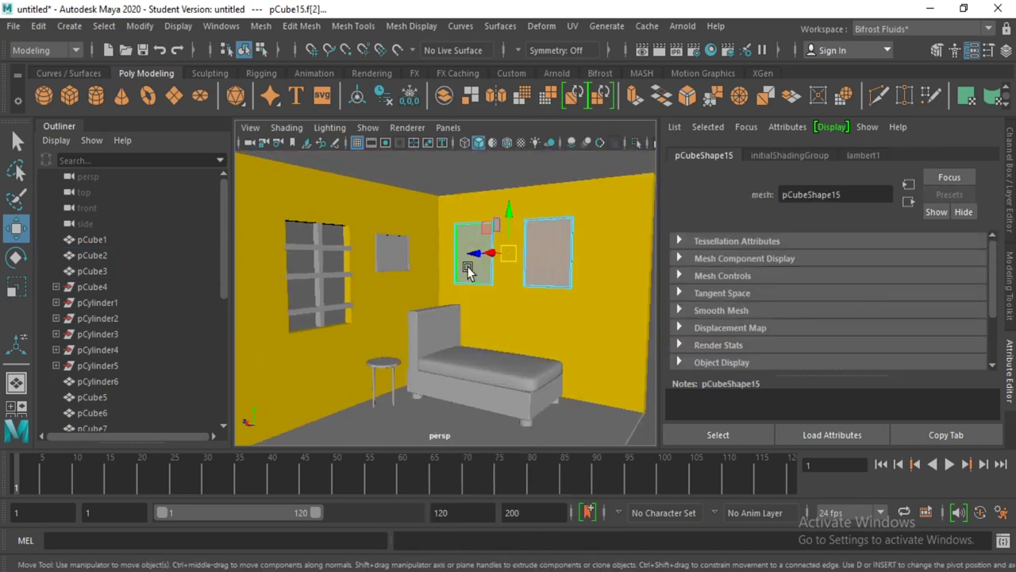
{"action": "right_click_drag", "start_coordinate": [384, 248], "coordinate": [386, 259]}
{"action": "left_click", "coordinate": [387, 259]}
{"action": "left_click", "coordinate": [477, 243], "text": "shift"}
{"action": "left_click", "coordinate": [550, 238], "text": "shift"}
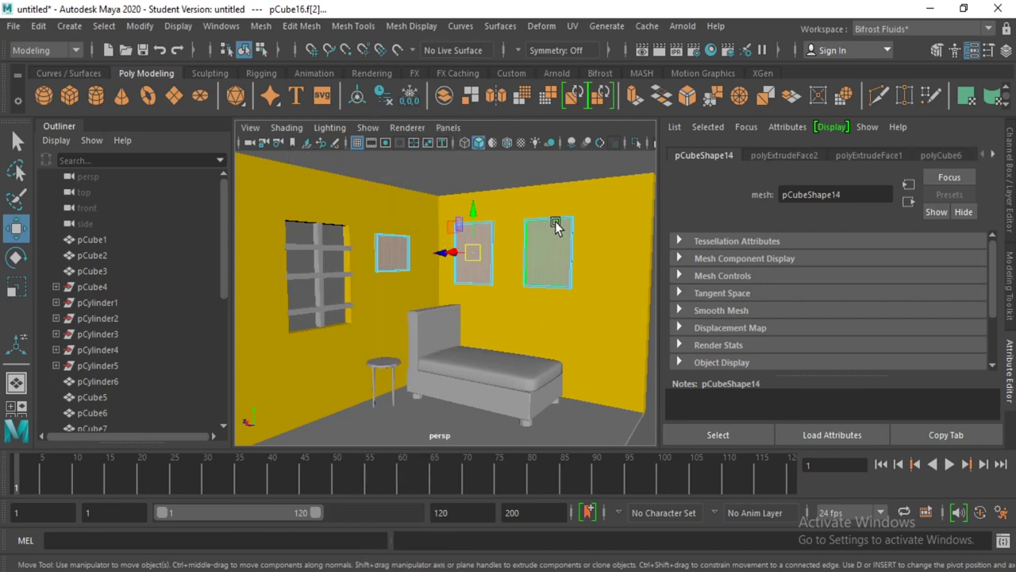
- Assign the canvas faces a new lambert3 coloured pale pink (red with lowered saturation)
{"action": "right_click_drag", "start_coordinate": [550, 247], "coordinate": [594, 570]}
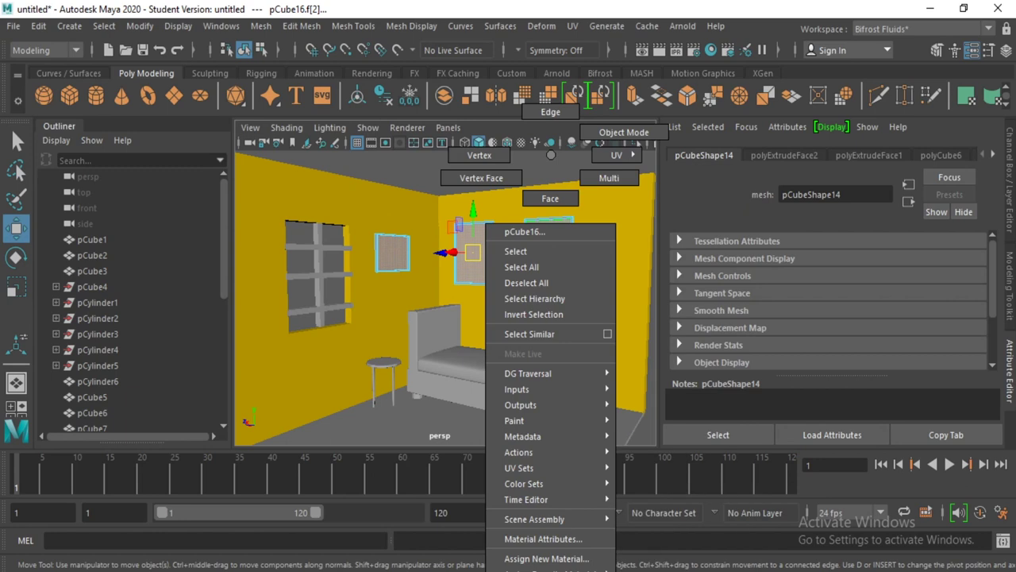
{"action": "right_click_drag", "start_coordinate": [594, 570], "coordinate": [653, 476]}
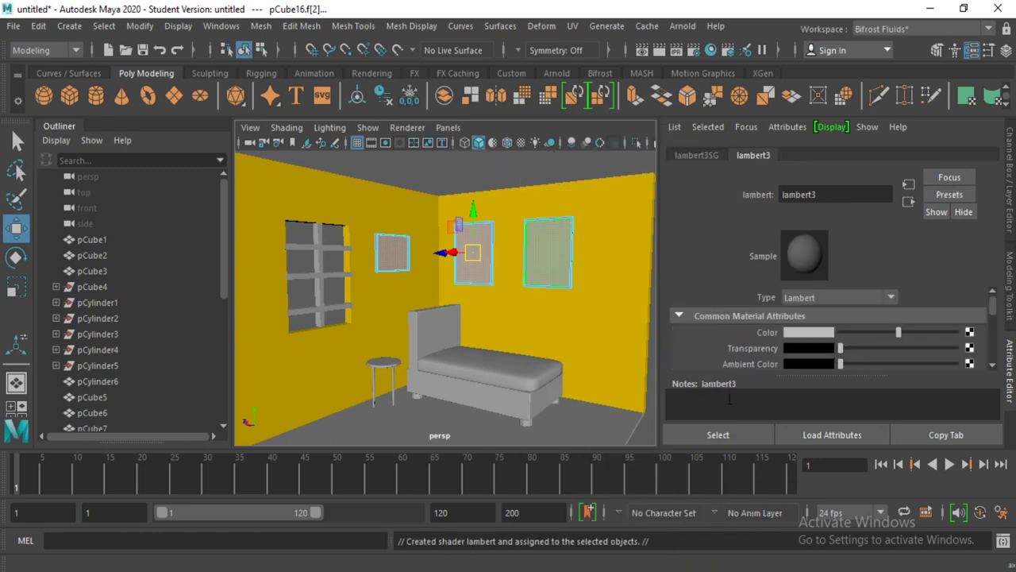
{"action": "left_click", "coordinate": [800, 332]}
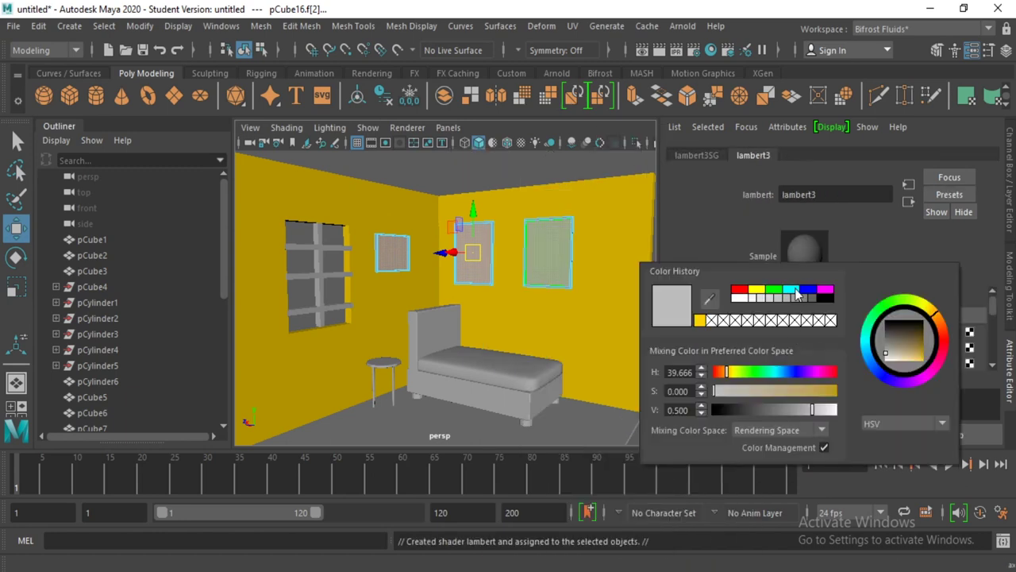
{"action": "left_click", "coordinate": [737, 291]}
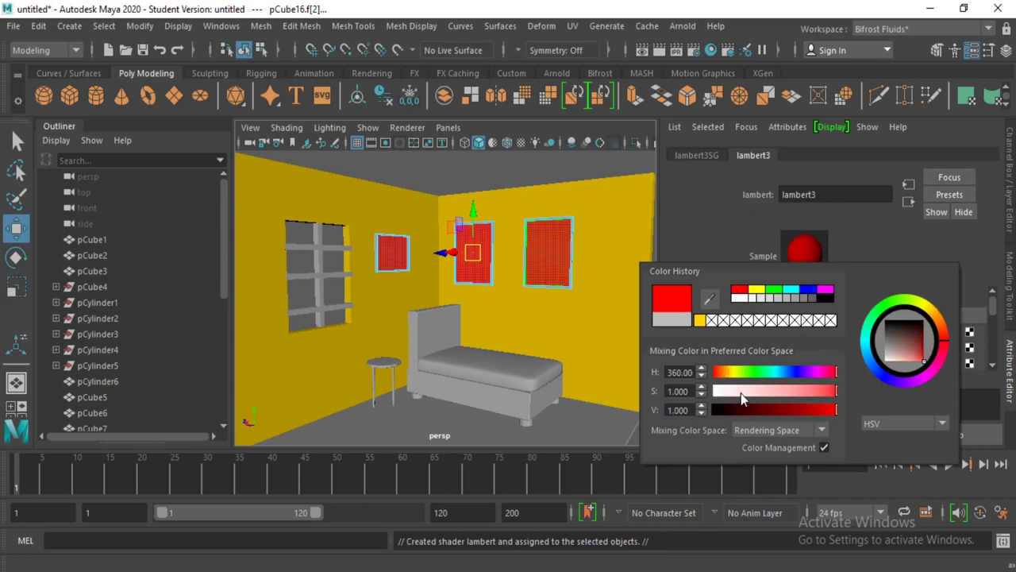
{"action": "left_click_drag", "start_coordinate": [744, 393], "coordinate": [764, 390]}
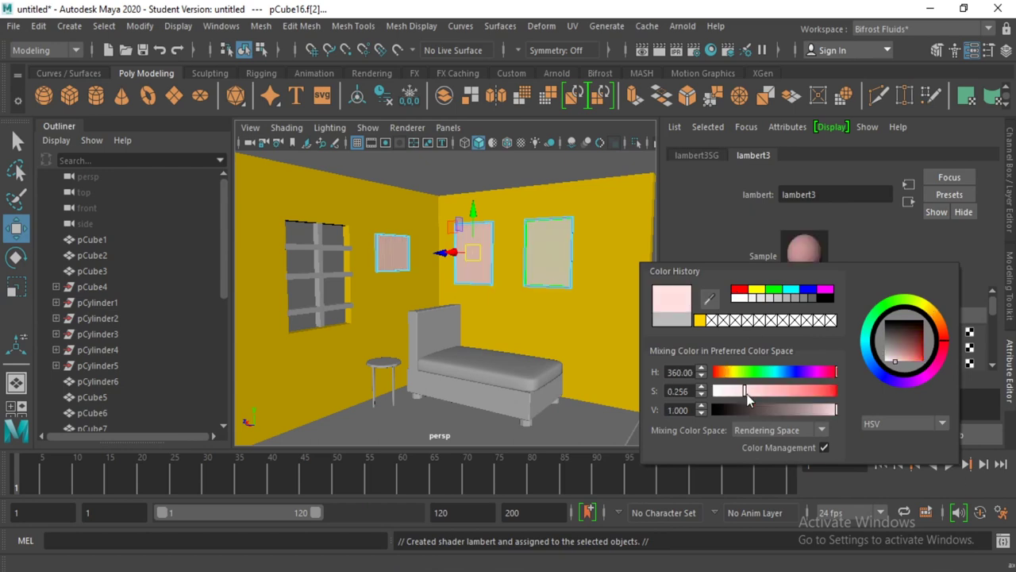
{"action": "left_click", "coordinate": [513, 171]}
{"action": "scroll", "coordinate": [502, 203], "scroll_direction": "up", "scroll_amount": 3}
{"action": "middle_click_drag", "start_coordinate": [506, 209], "coordinate": [402, 323], "text": "alt"}
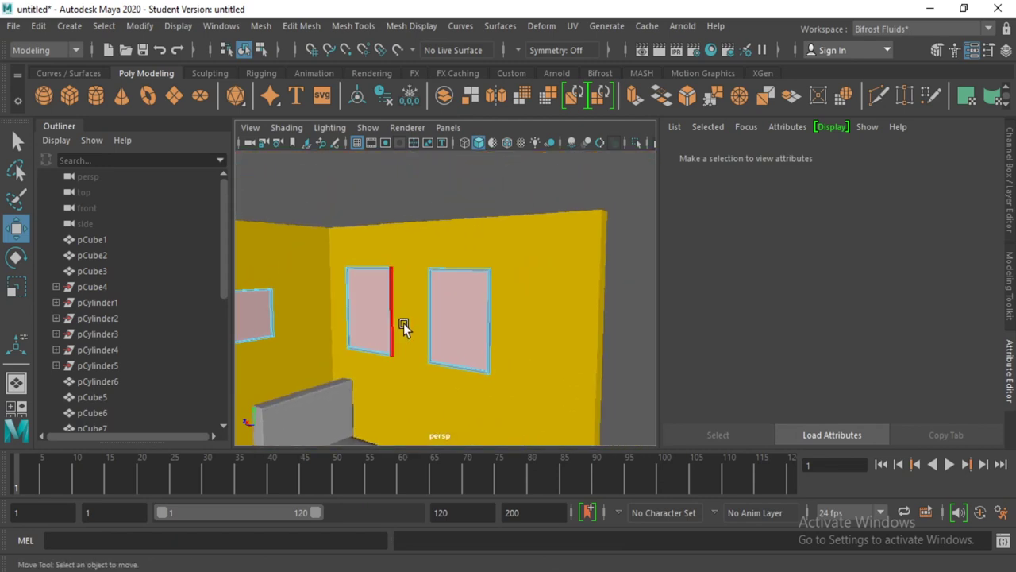
- Select the inner border face loops of the picture frames
{"action": "scroll", "coordinate": [402, 322], "scroll_direction": "up", "scroll_amount": 3}
{"action": "left_click", "coordinate": [448, 237]}
{"action": "left_click", "coordinate": [351, 262], "text": "shift"}
{"action": "scroll", "coordinate": [422, 259], "scroll_direction": "up", "scroll_amount": 2}
{"action": "middle_click_drag", "start_coordinate": [423, 258], "coordinate": [427, 310], "text": "alt"}
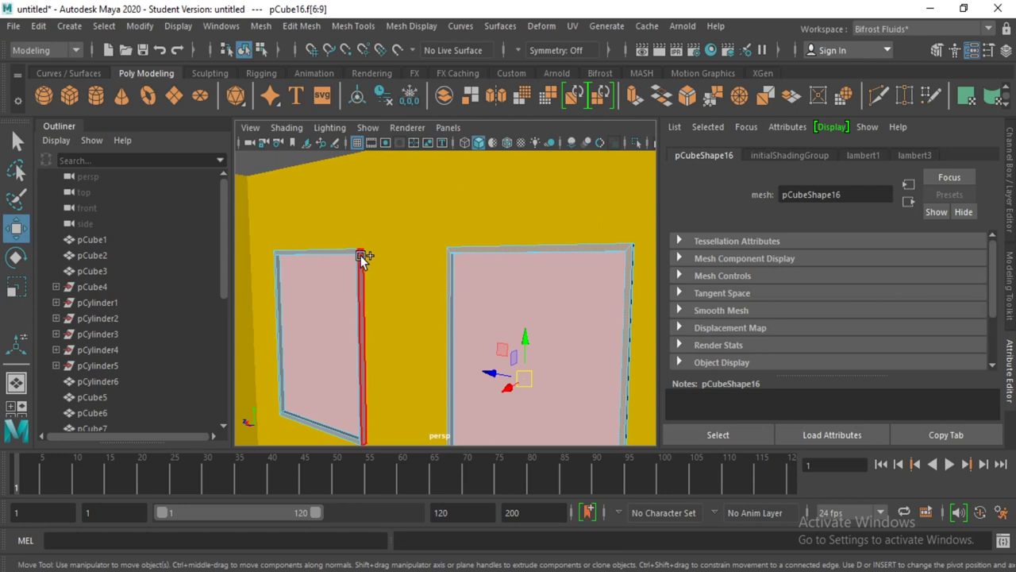
{"action": "double_click", "coordinate": [355, 256]}
{"action": "middle_click_drag", "start_coordinate": [352, 254], "coordinate": [405, 318], "text": "alt"}
{"action": "left_click_drag", "start_coordinate": [405, 317], "coordinate": [495, 328], "text": "alt"}
{"action": "left_click", "coordinate": [309, 302]}
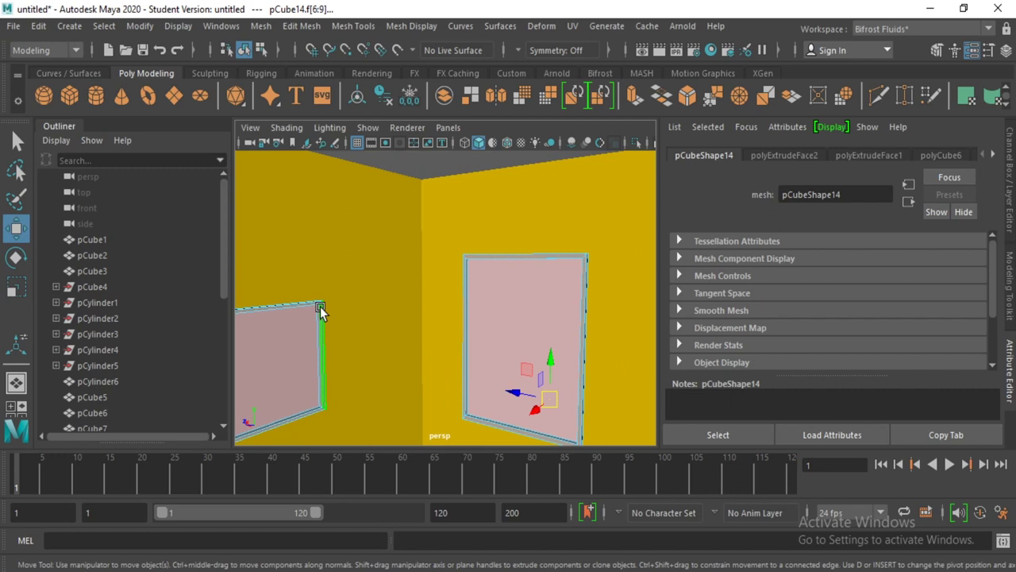
- Assign the frame borders a new lambert4 material coloured dark brown
{"action": "right_click", "coordinate": [320, 309]}
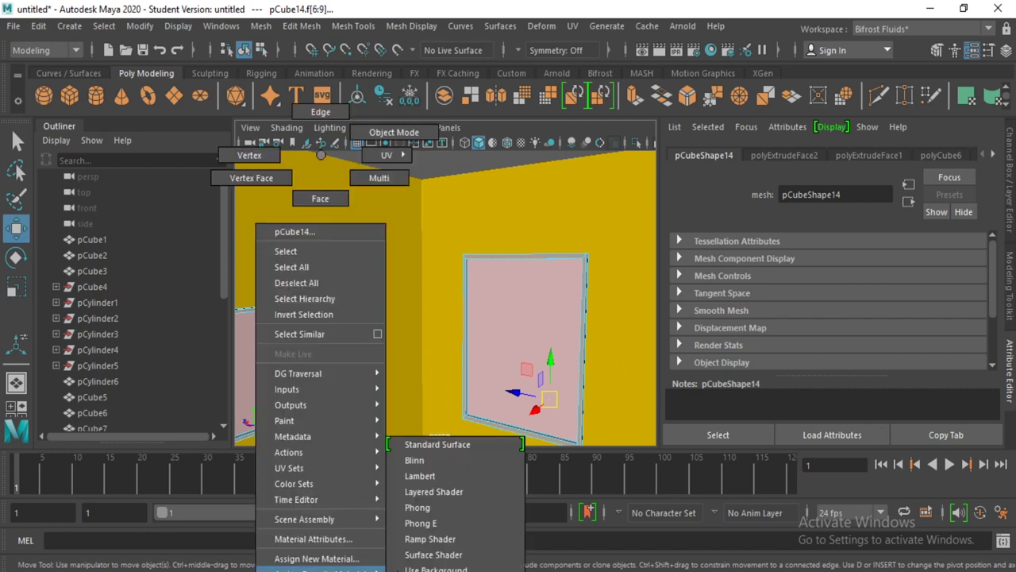
{"action": "left_click", "coordinate": [430, 475]}
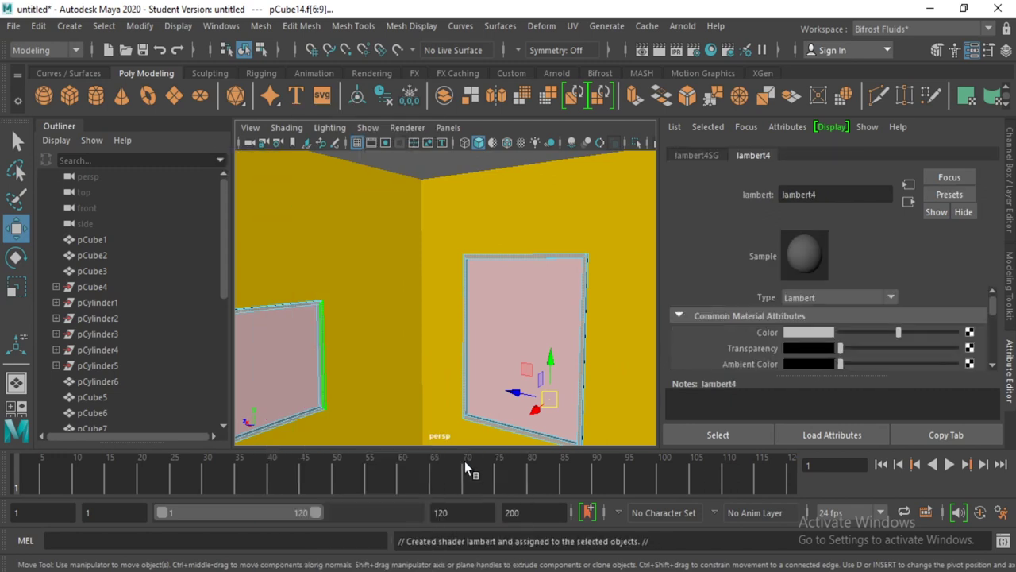
{"action": "left_click", "coordinate": [814, 333]}
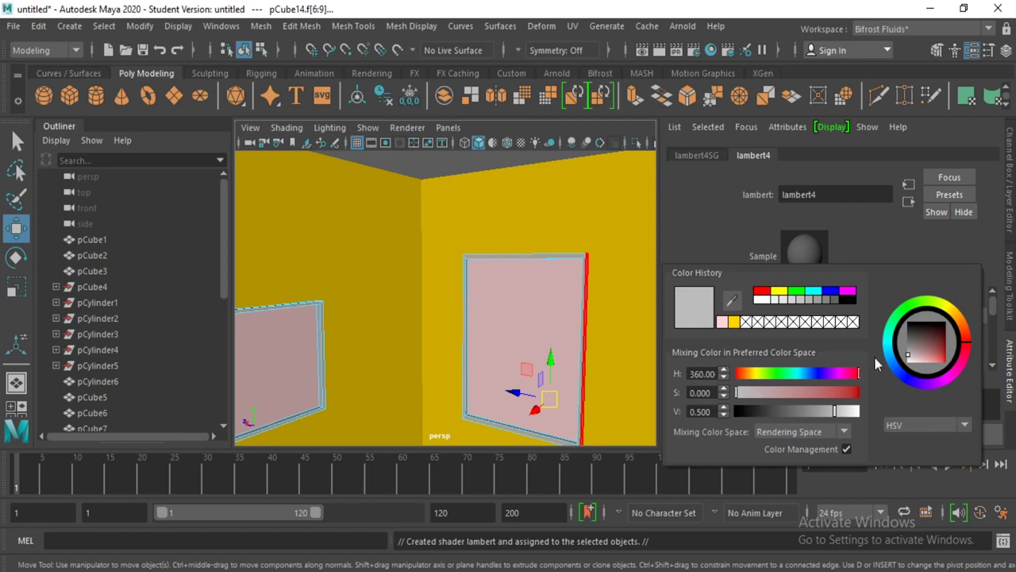
{"action": "left_click", "coordinate": [957, 324]}
{"action": "left_click", "coordinate": [938, 355]}
{"action": "left_click_drag", "start_coordinate": [938, 355], "coordinate": [943, 326]}
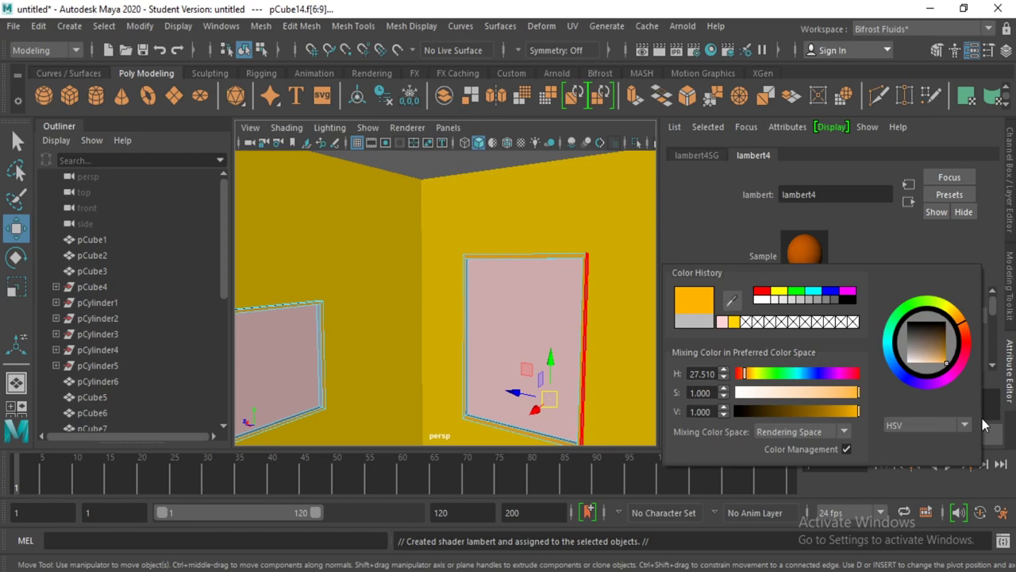
{"action": "left_click", "coordinate": [810, 332]}
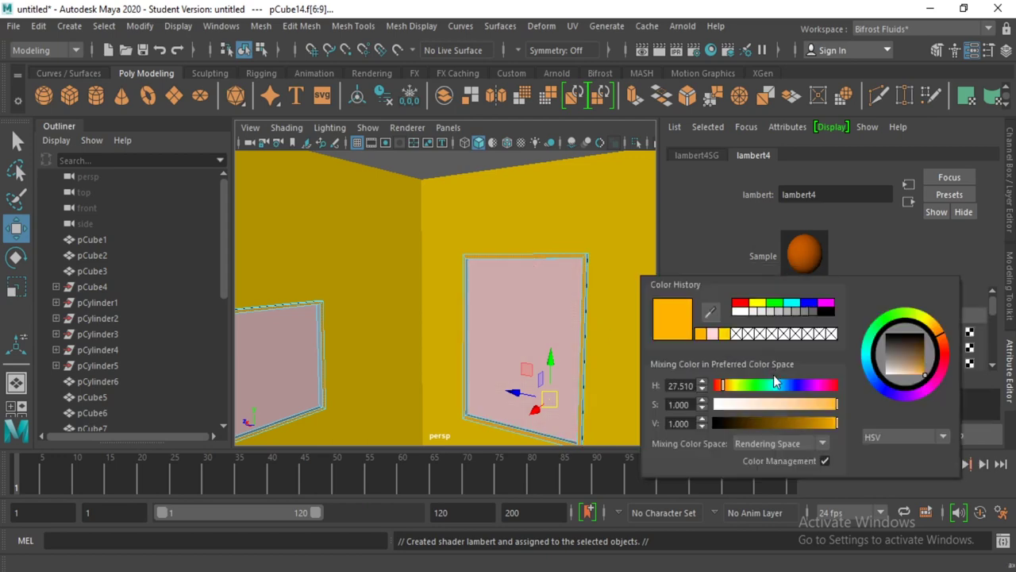
{"action": "left_click_drag", "start_coordinate": [777, 421], "coordinate": [756, 424]}
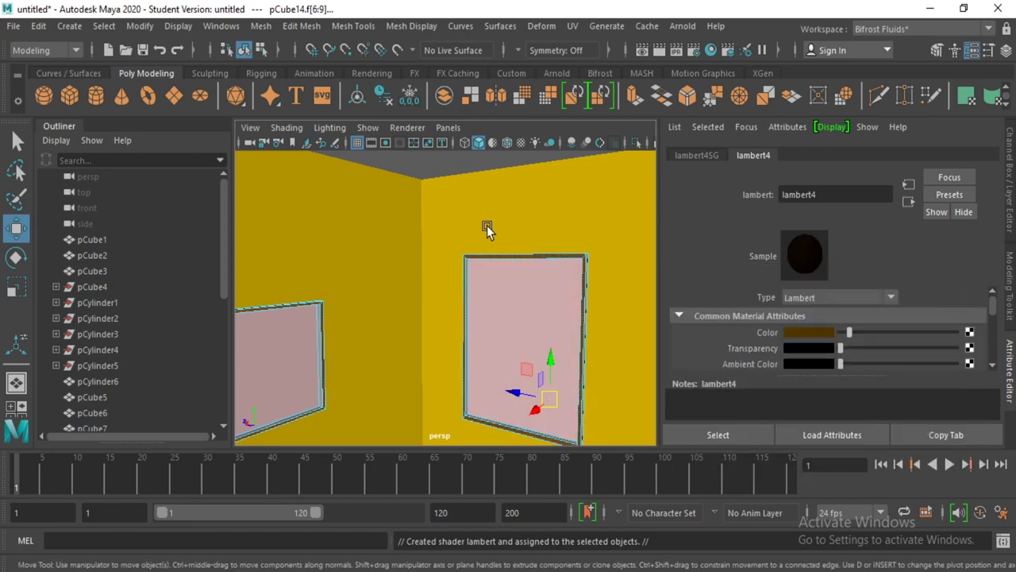
- Return to object selection mode, picking the left and middle frames, then clearing the selection
{"action": "right_click_drag", "start_coordinate": [489, 155], "coordinate": [558, 129]}
{"action": "left_click", "coordinate": [451, 158]}
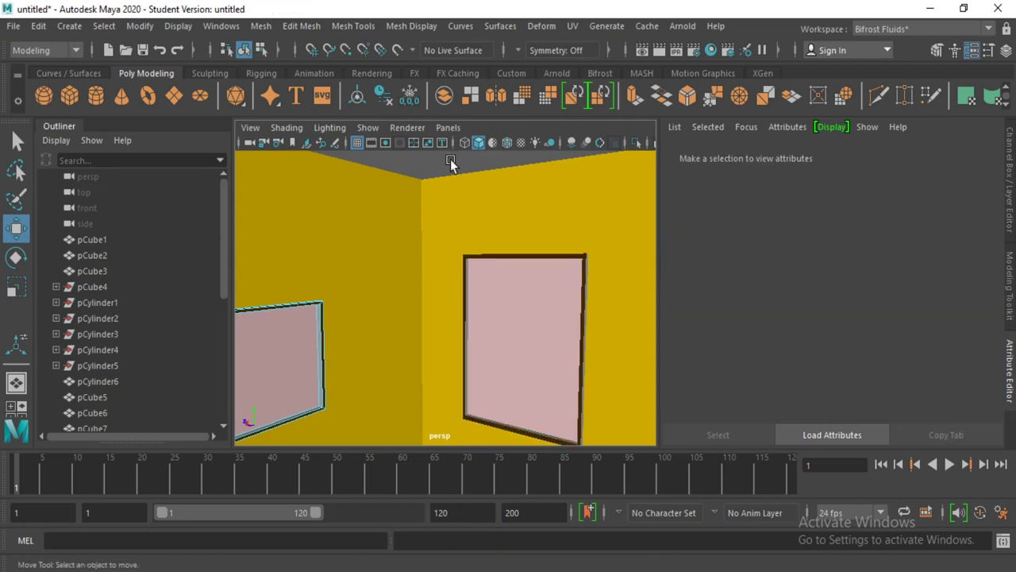
{"action": "scroll", "coordinate": [550, 304], "scroll_direction": "down", "scroll_amount": 3}
{"action": "scroll", "coordinate": [538, 246], "scroll_direction": "down", "scroll_amount": 2}
{"action": "right_click", "coordinate": [357, 275]}
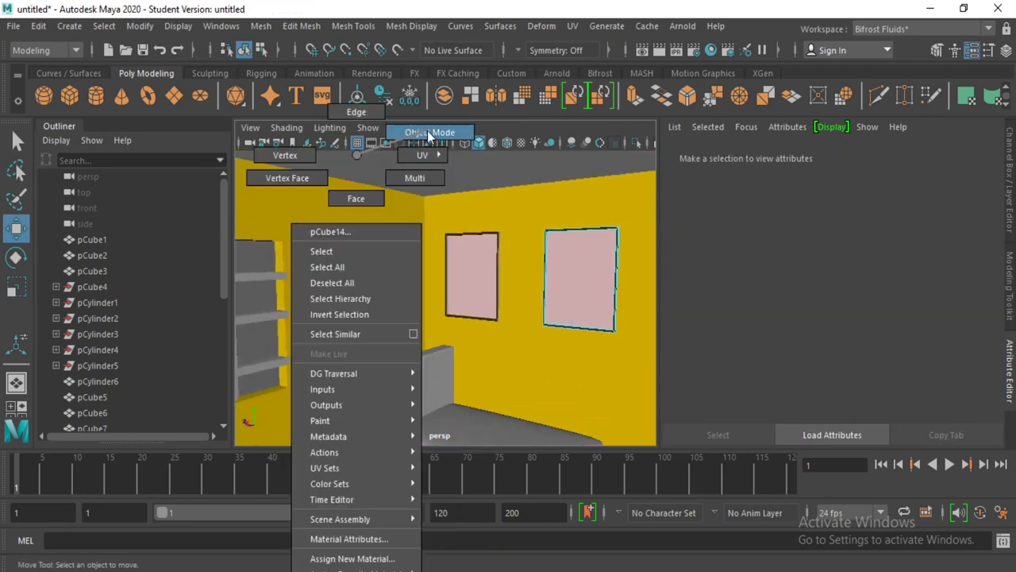
{"action": "left_click", "coordinate": [384, 250]}
{"action": "right_click", "coordinate": [551, 220]}
{"action": "left_click", "coordinate": [581, 249]}
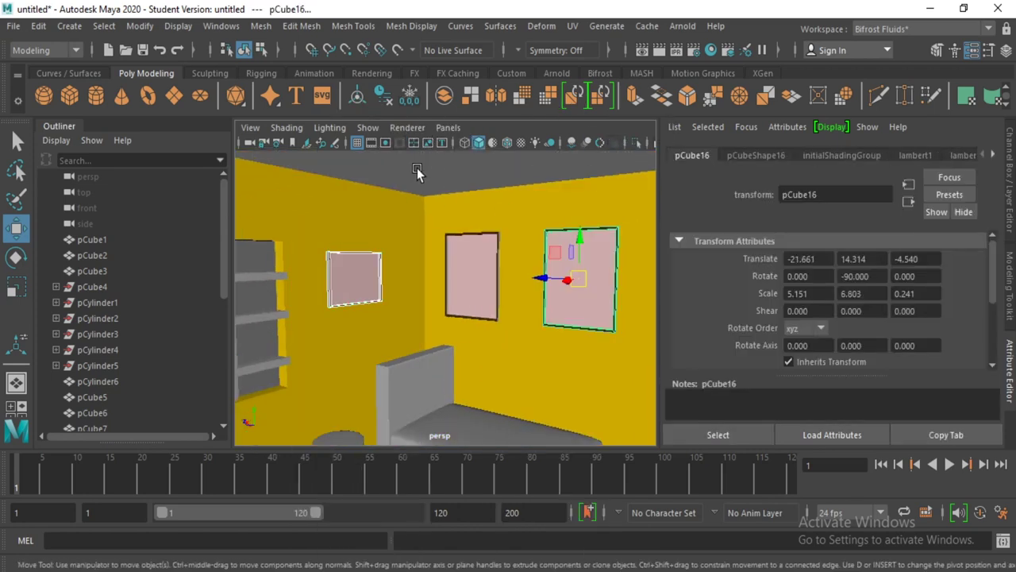
{"action": "left_click", "coordinate": [418, 167]}
{"action": "scroll", "coordinate": [483, 233], "scroll_direction": "down", "scroll_amount": 3}
- Select the bed base and headboard and bring up their material menu
{"action": "mouse_move", "coordinate": [483, 232]}
{"action": "left_mouse_down", "text": "alt"}
{"action": "mouse_move", "coordinate": [465, 307]}
{"action": "mouse_move", "coordinate": [450, 231]}
{"action": "mouse_move", "coordinate": [458, 336]}
{"action": "left_mouse_up", "text": "alt"}
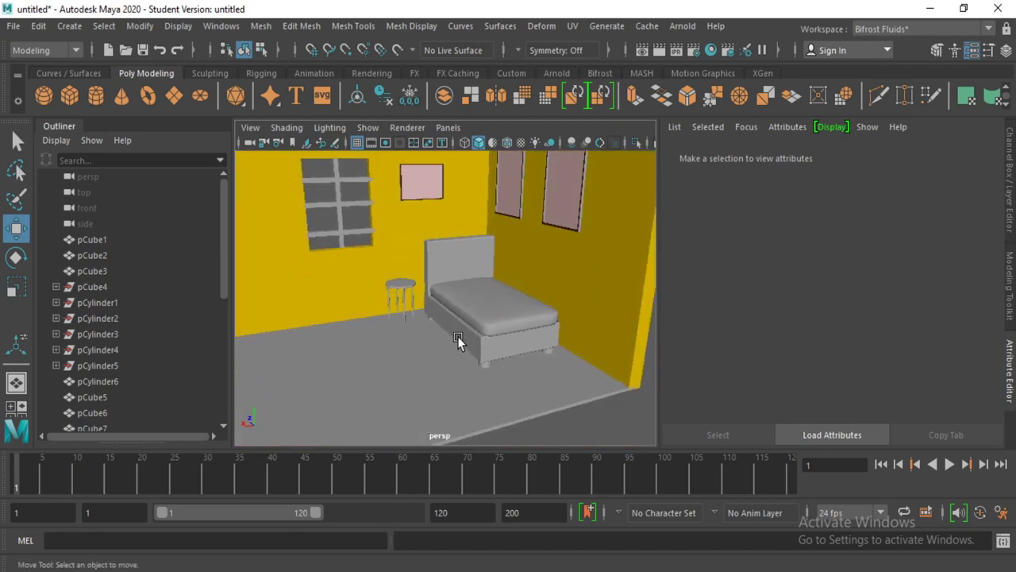
{"action": "left_click", "coordinate": [459, 338]}
{"action": "left_click", "coordinate": [423, 251], "text": "shift"}
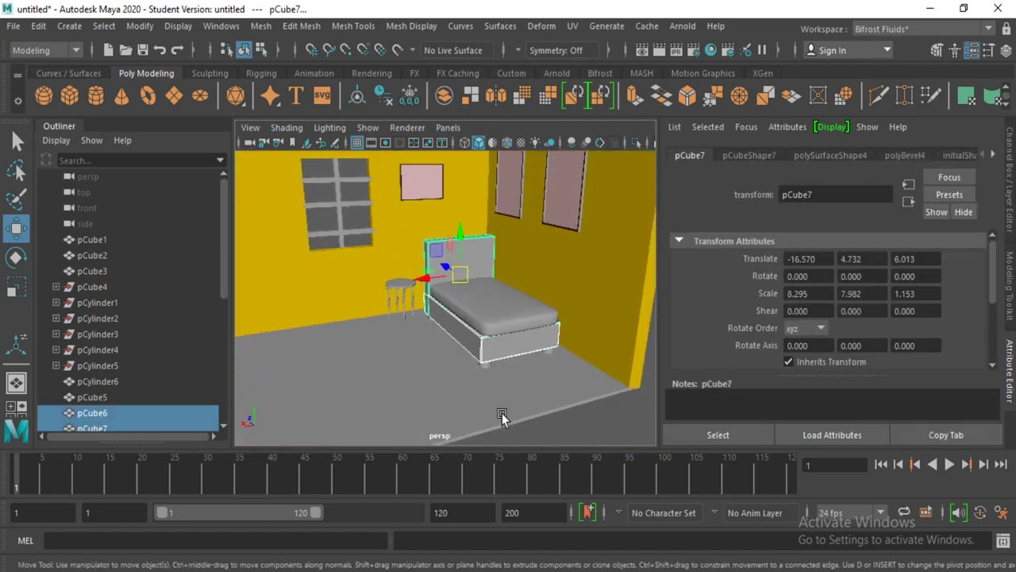
{"action": "right_click", "coordinate": [474, 342]}
{"action": "mouse_move", "coordinate": [468, 568]}
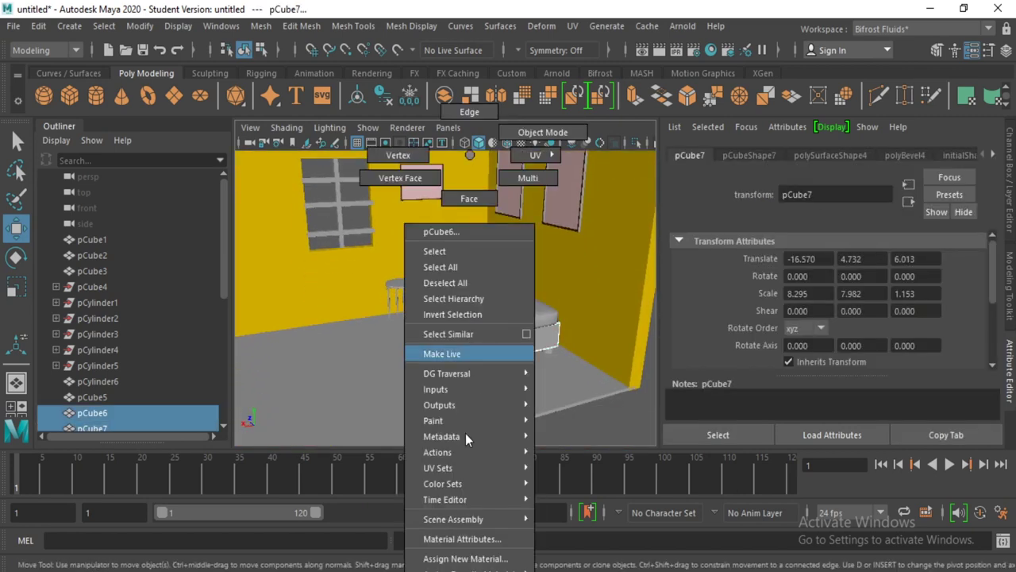
- Give the bed base and headboard a new Lambert in a lightened brown
{"action": "left_click", "coordinate": [569, 476]}
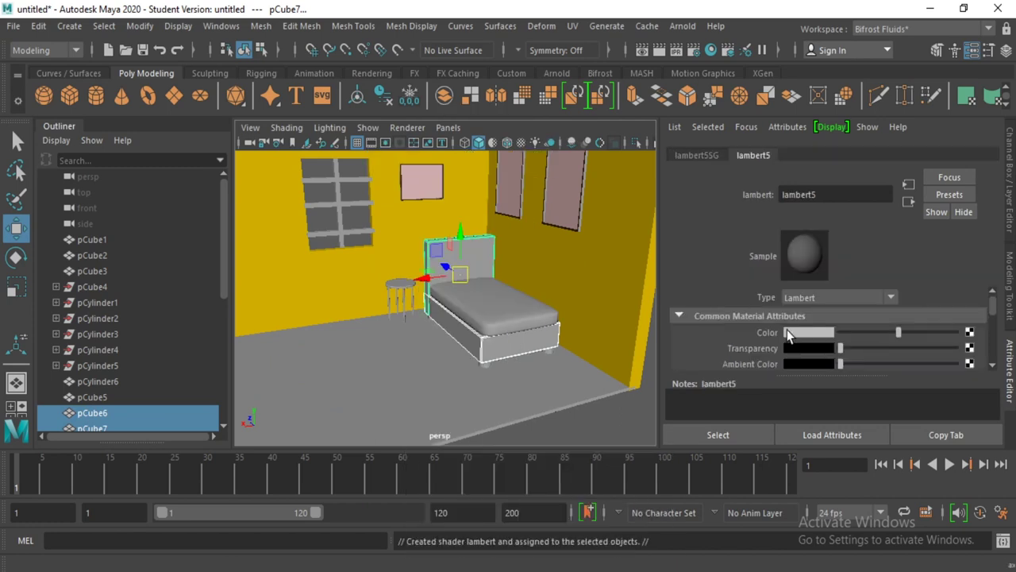
{"action": "left_click", "coordinate": [787, 329]}
{"action": "left_click", "coordinate": [691, 319]}
{"action": "left_click_drag", "start_coordinate": [781, 417], "coordinate": [808, 411]}
{"action": "left_click", "coordinate": [540, 438]}
- Colour the stool with the same recent brown
{"action": "left_click", "coordinate": [414, 306]}
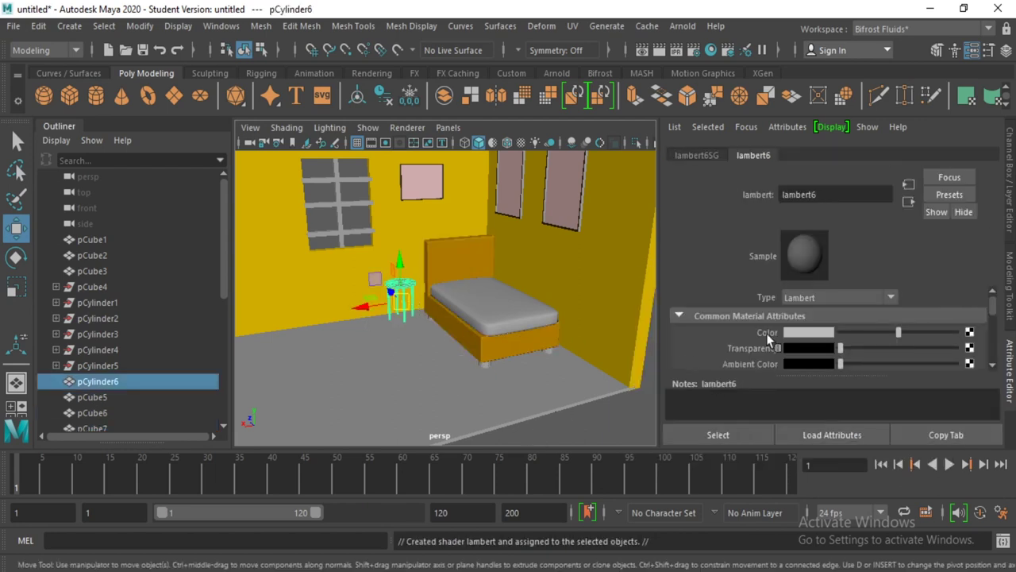
{"action": "left_click", "coordinate": [804, 334]}
{"action": "left_click", "coordinate": [685, 347]}
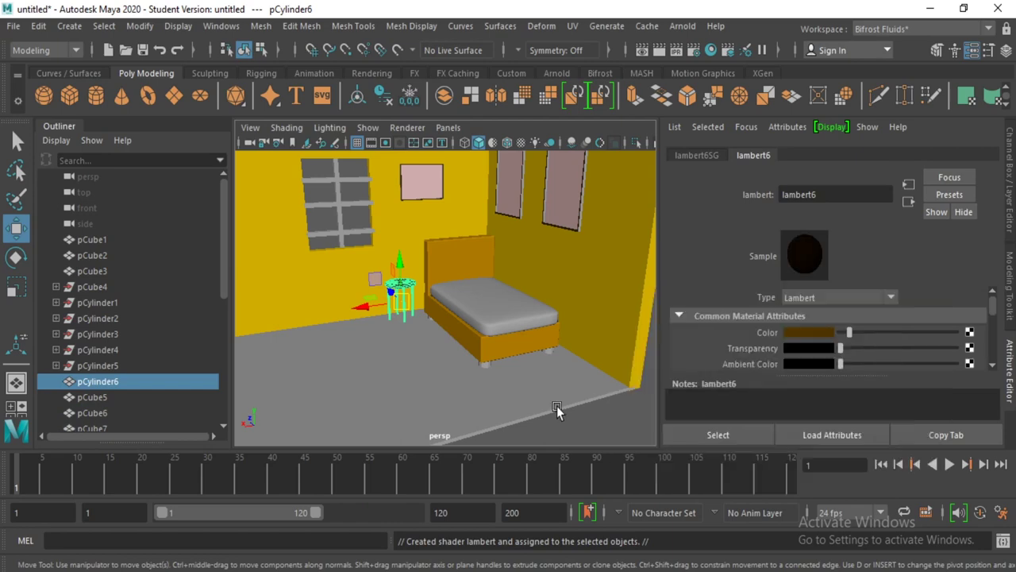
{"action": "left_click", "coordinate": [585, 429]}
- Give the mattress pCube5 a new lambert7 in teal green (H 159.23, S 0.615, V 0.5)
{"action": "left_click", "coordinate": [494, 311]}
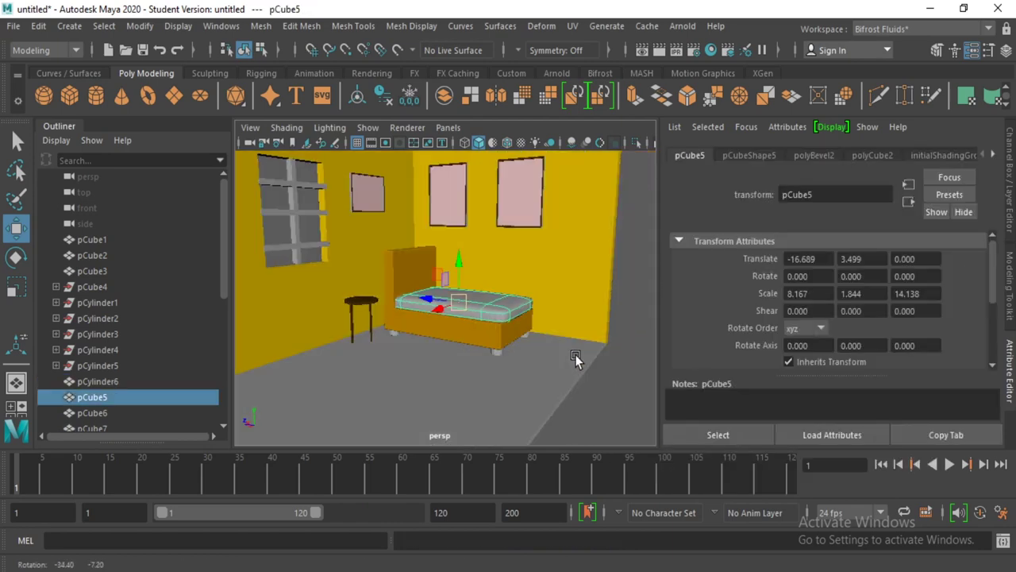
{"action": "left_click_drag", "start_coordinate": [494, 311], "coordinate": [451, 371], "text": "alt"}
{"action": "mouse_move", "coordinate": [534, 341]}
{"action": "right_mouse_down"}
{"action": "mouse_move", "coordinate": [646, 500]}
{"action": "mouse_move", "coordinate": [633, 476]}
{"action": "right_mouse_up"}
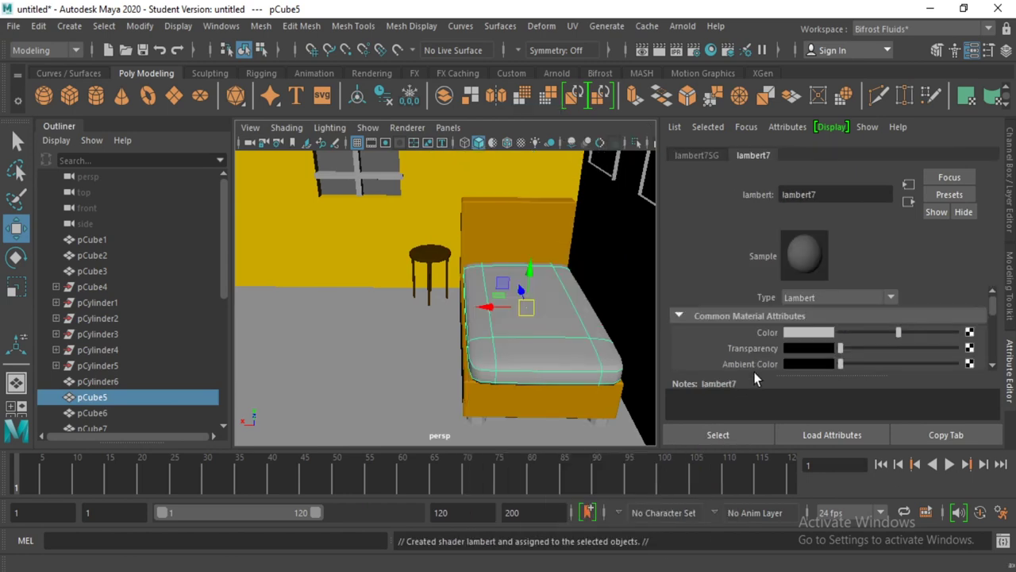
{"action": "left_click", "coordinate": [798, 333]}
{"action": "mouse_move", "coordinate": [770, 369]}
{"action": "left_mouse_down"}
{"action": "mouse_move", "coordinate": [797, 390]}
{"action": "mouse_move", "coordinate": [765, 389]}
{"action": "left_mouse_up"}
{"action": "right_click_drag", "start_coordinate": [520, 208], "coordinate": [528, 205]}
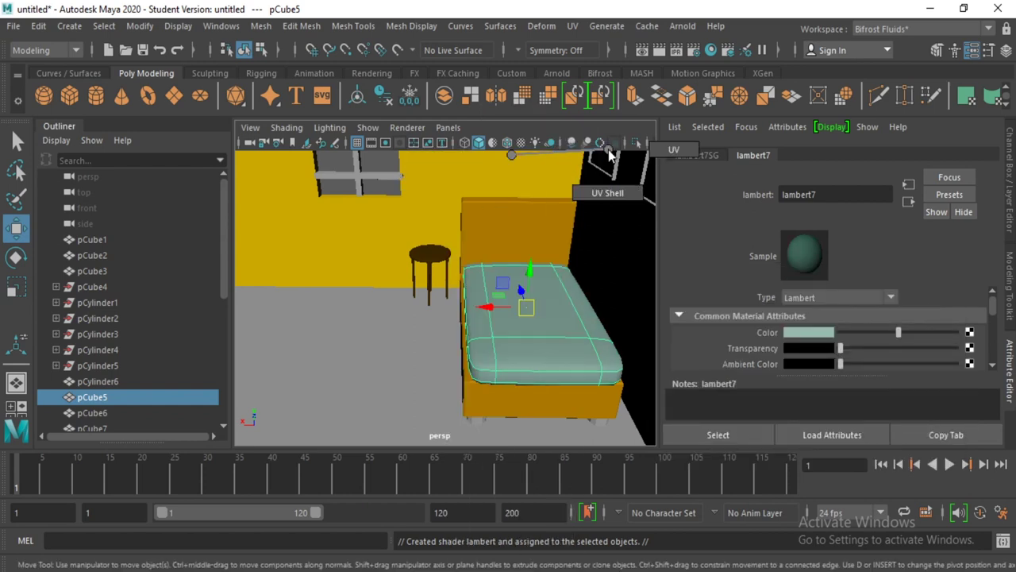
- Select the bottom and middle wall shelves
{"action": "left_click", "coordinate": [369, 172]}
{"action": "left_click_drag", "start_coordinate": [369, 173], "coordinate": [417, 288], "text": "alt"}
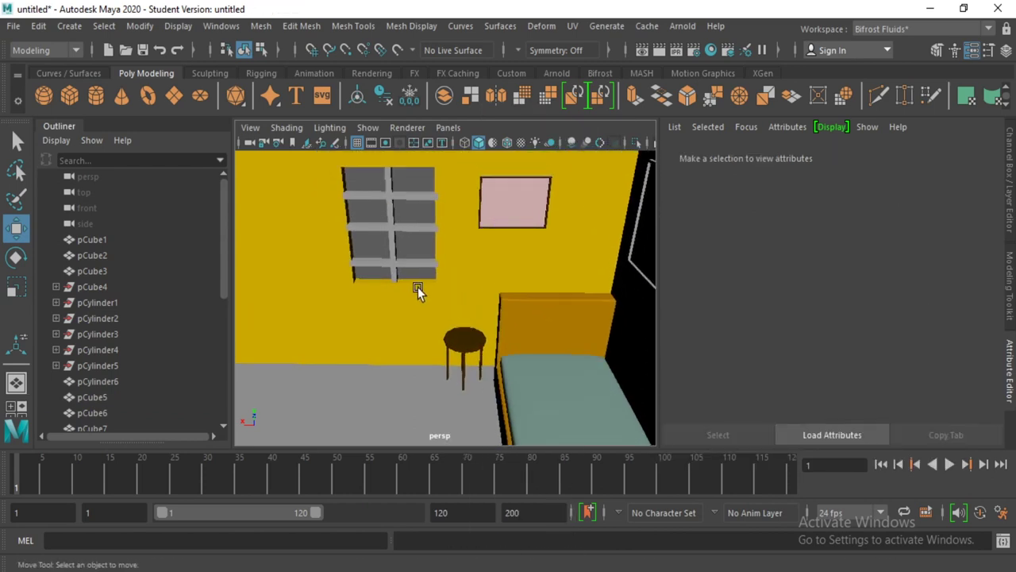
{"action": "left_click", "coordinate": [423, 262]}
{"action": "left_click", "coordinate": [388, 228]}
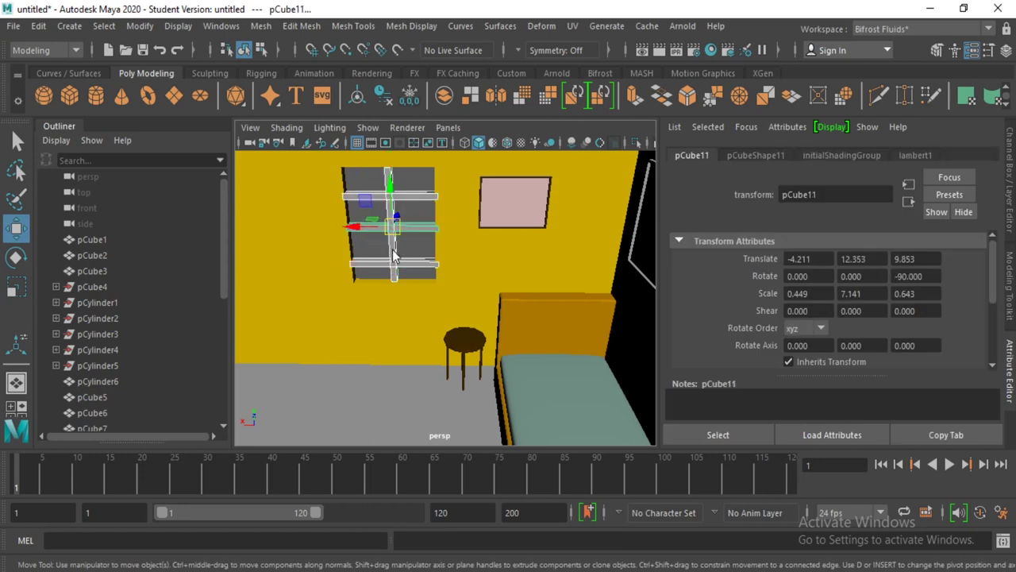
- Assign the shelves a new Lambert material and open its colour picker
{"action": "right_click", "coordinate": [391, 252]}
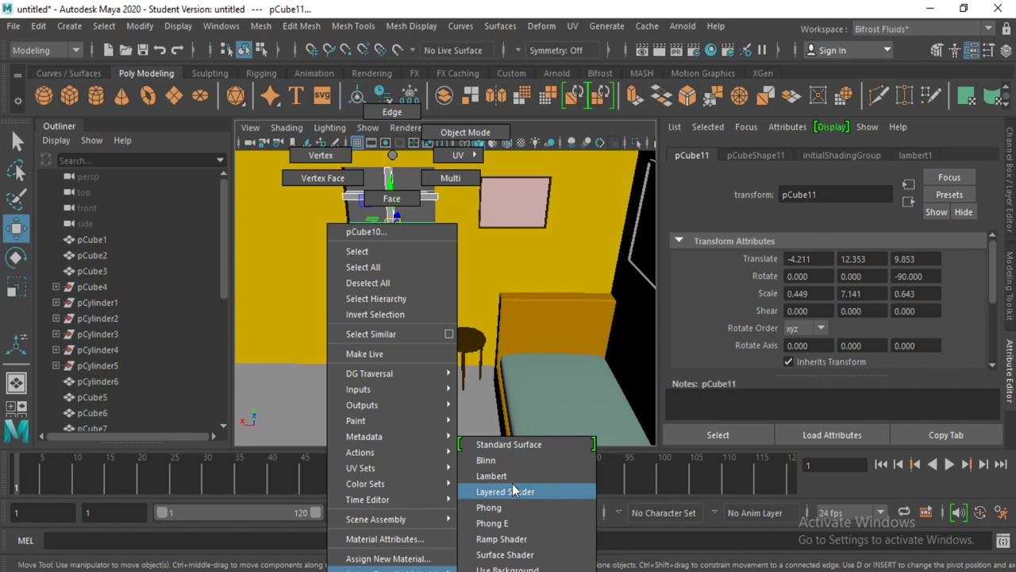
{"action": "left_click", "coordinate": [501, 475]}
{"action": "left_click", "coordinate": [820, 333]}
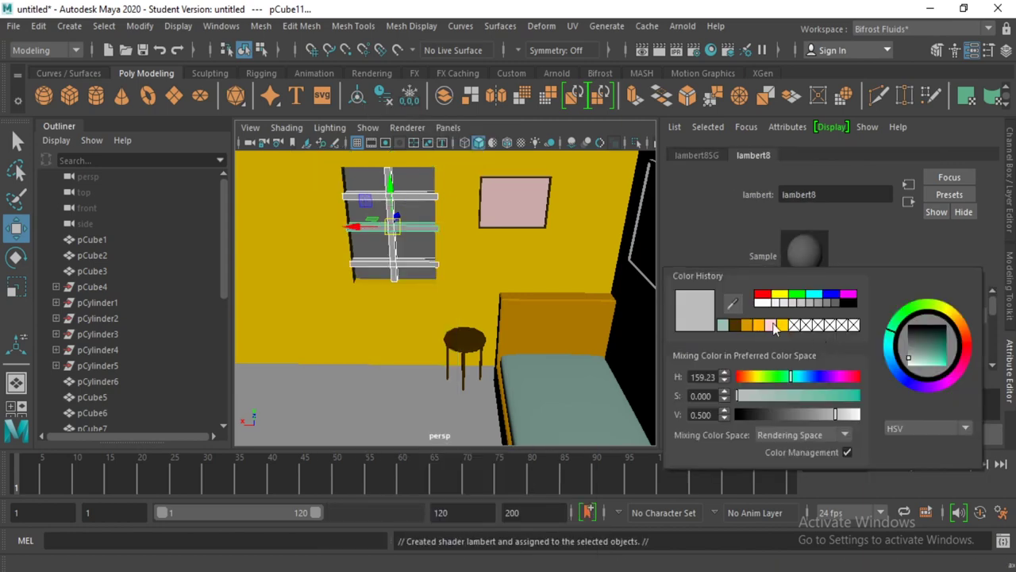
{"action": "scroll", "coordinate": [360, 307], "scroll_direction": "down", "scroll_amount": 5}
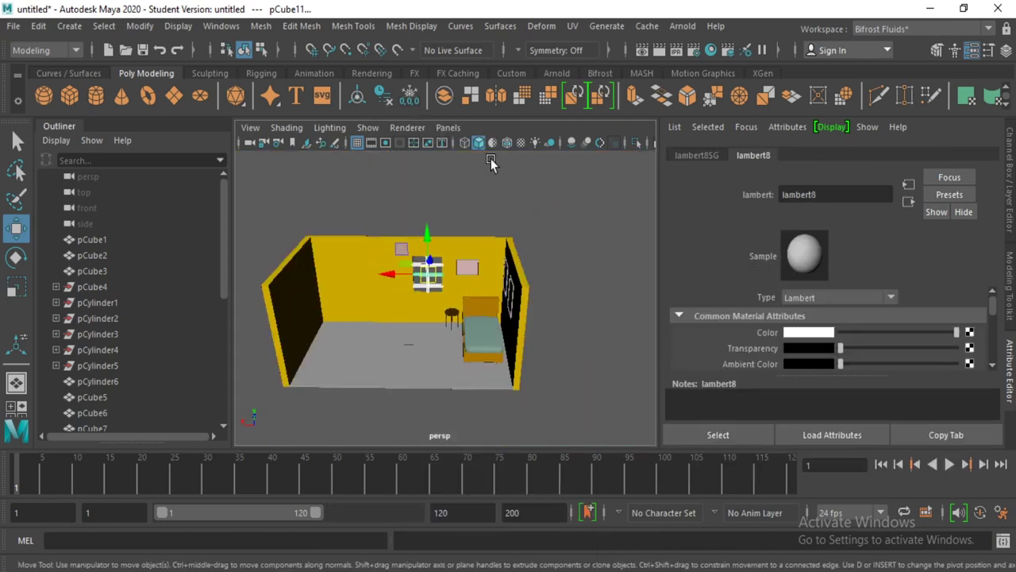
{"action": "left_click", "coordinate": [491, 158]}
- Orbit around the finished bedroom to a front view and show the Create > Lights submenu
{"action": "mouse_move", "coordinate": [567, 263]}
{"action": "left_mouse_down", "text": "alt"}
{"action": "mouse_move", "coordinate": [637, 317]}
{"action": "mouse_move", "coordinate": [572, 312]}
{"action": "left_mouse_up", "text": "alt"}
{"action": "scroll", "coordinate": [574, 335], "scroll_direction": "up", "scroll_amount": 2}
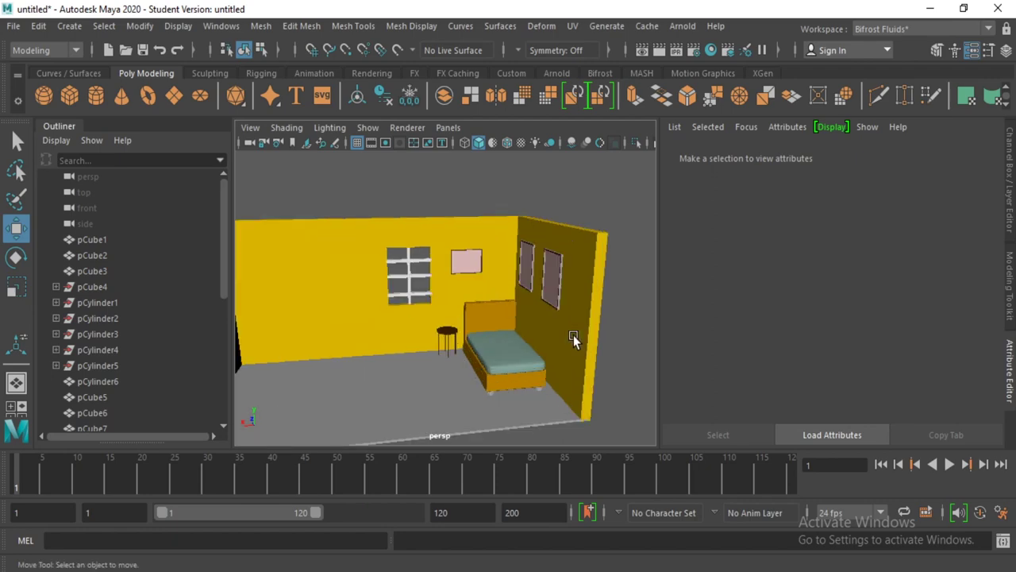
{"action": "scroll", "coordinate": [523, 362], "scroll_direction": "up", "scroll_amount": 3}
{"action": "scroll", "coordinate": [558, 367], "scroll_direction": "up", "scroll_amount": 3}
{"action": "mouse_move", "coordinate": [558, 367]}
{"action": "left_mouse_down", "text": "alt"}
{"action": "mouse_move", "coordinate": [521, 397]}
{"action": "mouse_move", "coordinate": [515, 336]}
{"action": "mouse_move", "coordinate": [576, 335]}
{"action": "mouse_move", "coordinate": [398, 360]}
{"action": "mouse_move", "coordinate": [464, 372]}
{"action": "mouse_move", "coordinate": [375, 407]}
{"action": "left_mouse_up", "text": "alt"}
{"action": "scroll", "coordinate": [467, 379], "scroll_direction": "down", "scroll_amount": 2}
{"action": "right_click_drag", "start_coordinate": [376, 406], "coordinate": [503, 360], "text": "alt"}
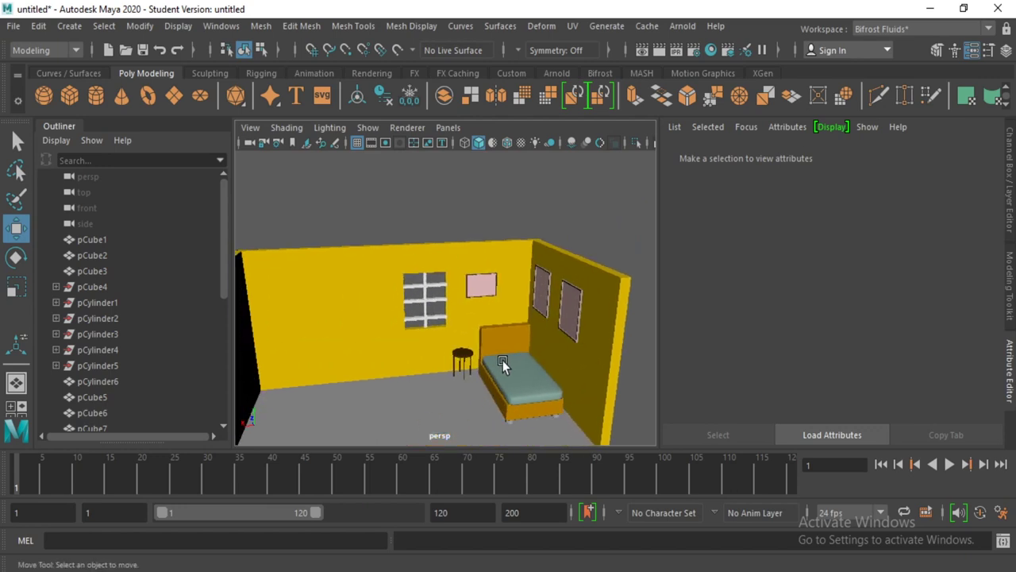
{"action": "left_click", "coordinate": [69, 26]}
{"action": "mouse_move", "coordinate": [91, 114]}
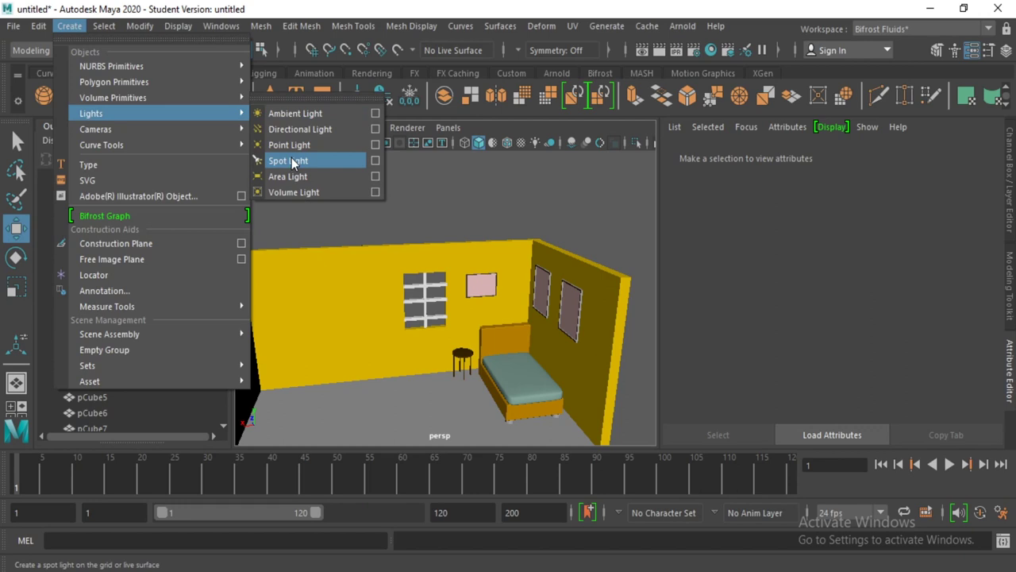
- Add a spotlight and scale it up to 5.767 with scene lighting shown
{"action": "left_click", "coordinate": [292, 160]}
{"action": "mouse_move", "coordinate": [373, 302]}
{"action": "left_mouse_down", "text": "alt"}
{"action": "mouse_move", "coordinate": [436, 328]}
{"action": "mouse_move", "coordinate": [555, 251]}
{"action": "mouse_move", "coordinate": [554, 191]}
{"action": "left_mouse_up", "text": "alt"}
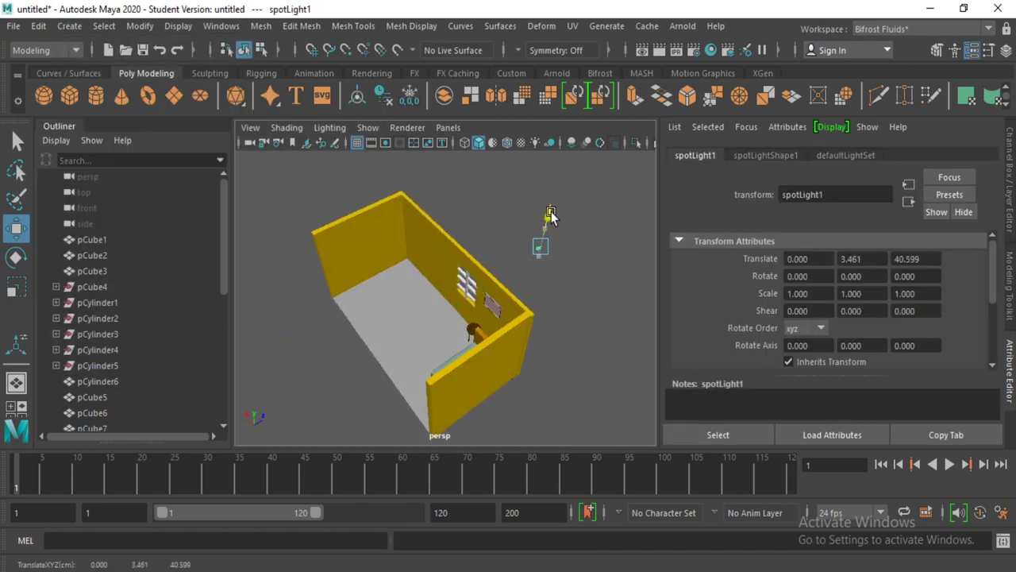
{"action": "left_click", "coordinate": [16, 287]}
{"action": "left_click_drag", "start_coordinate": [532, 230], "coordinate": [576, 231]}
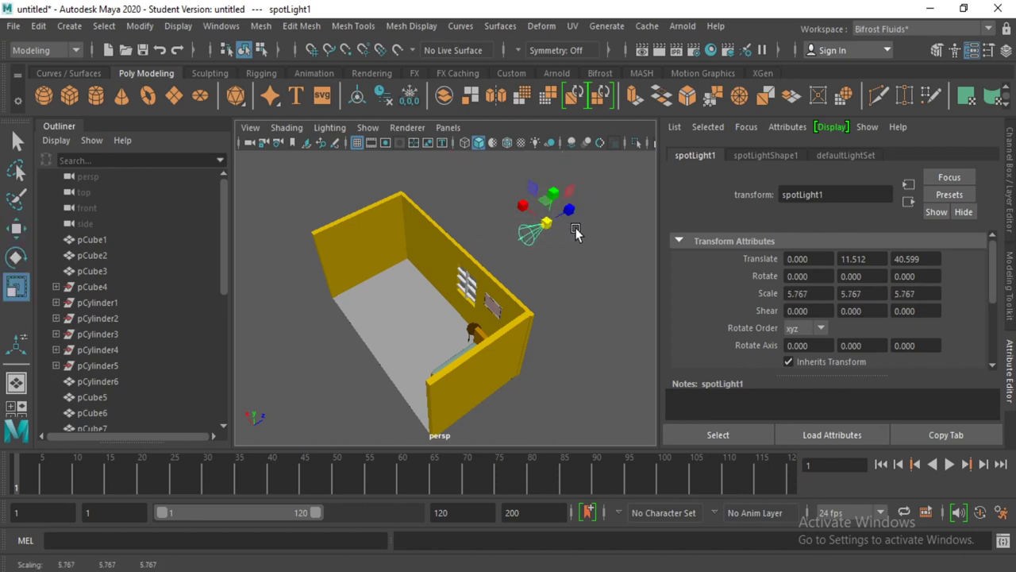
{"action": "key", "text": "7"}
{"action": "mouse_move", "coordinate": [576, 231]}
{"action": "left_mouse_down", "text": "alt"}
{"action": "mouse_move", "coordinate": [441, 367]}
{"action": "mouse_move", "coordinate": [513, 336]}
{"action": "mouse_move", "coordinate": [299, 242]}
{"action": "left_mouse_up", "text": "alt"}
- Move the spotlight up along Y and sideways along X
{"action": "key", "text": "w"}
{"action": "mouse_move", "coordinate": [375, 221]}
{"action": "left_mouse_down"}
{"action": "mouse_move", "coordinate": [370, 230]}
{"action": "mouse_move", "coordinate": [370, 208]}
{"action": "mouse_move", "coordinate": [379, 318]}
{"action": "mouse_move", "coordinate": [547, 288]}
{"action": "left_mouse_up"}
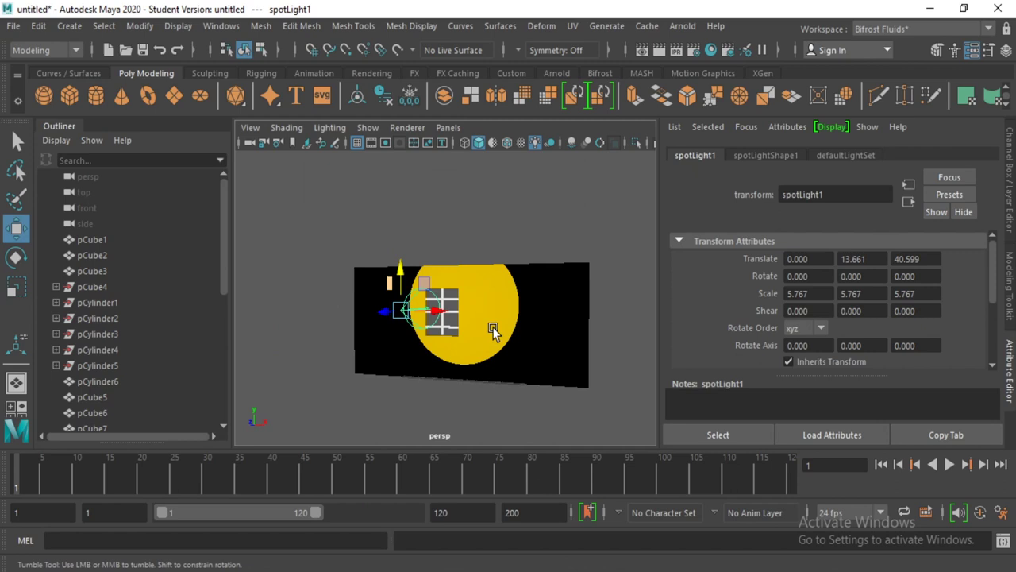
{"action": "left_click_drag", "start_coordinate": [492, 332], "coordinate": [471, 352], "text": "alt"}
{"action": "mouse_move", "coordinate": [362, 403]}
{"action": "left_mouse_down"}
{"action": "mouse_move", "coordinate": [430, 423]}
{"action": "mouse_move", "coordinate": [429, 438]}
{"action": "mouse_move", "coordinate": [453, 436]}
{"action": "left_mouse_up"}
- Turn the spotlight 37.929° on Y toward the wall, with X at 20.066
{"action": "key", "text": "e"}
{"action": "mouse_move", "coordinate": [556, 386]}
{"action": "left_mouse_down", "text": "alt"}
{"action": "mouse_move", "coordinate": [546, 346]}
{"action": "mouse_move", "coordinate": [492, 350]}
{"action": "left_mouse_up", "text": "alt"}
{"action": "left_click", "coordinate": [16, 227]}
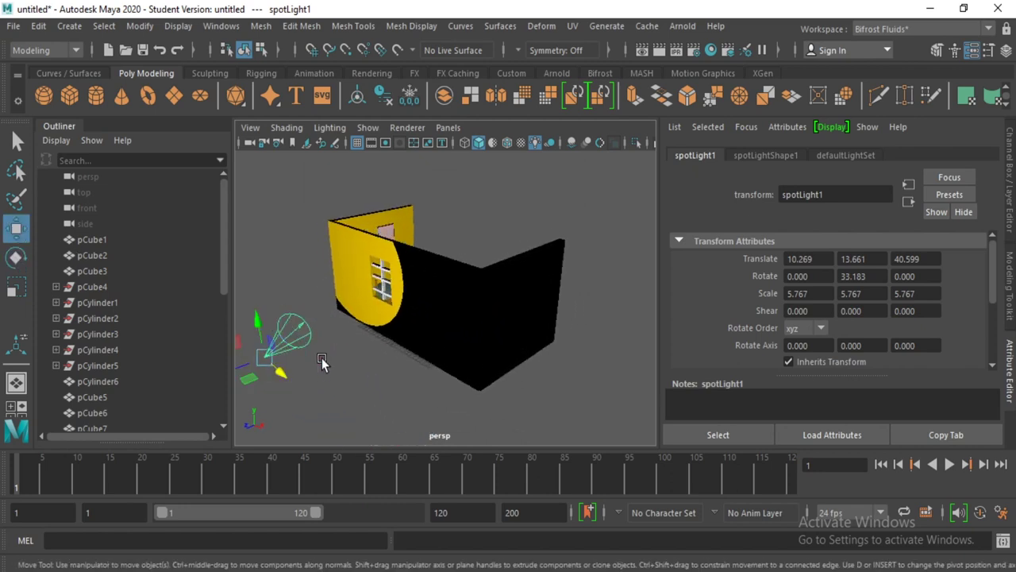
{"action": "left_click_drag", "start_coordinate": [276, 374], "coordinate": [316, 404]}
{"action": "key", "text": "e"}
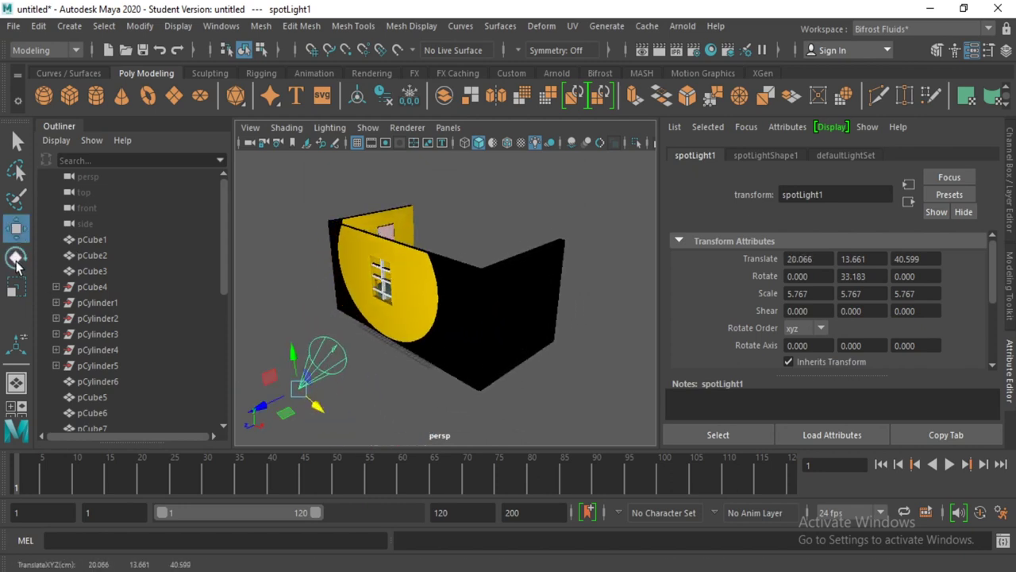
{"action": "left_click_drag", "start_coordinate": [307, 407], "coordinate": [310, 403]}
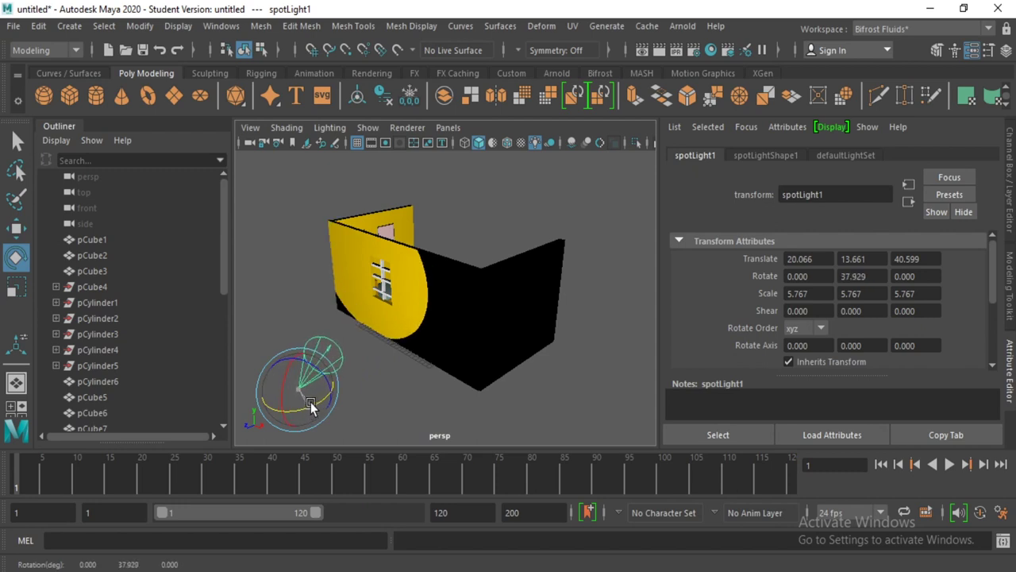
{"action": "left_click", "coordinate": [70, 29]}
{"action": "mouse_move", "coordinate": [151, 114]}
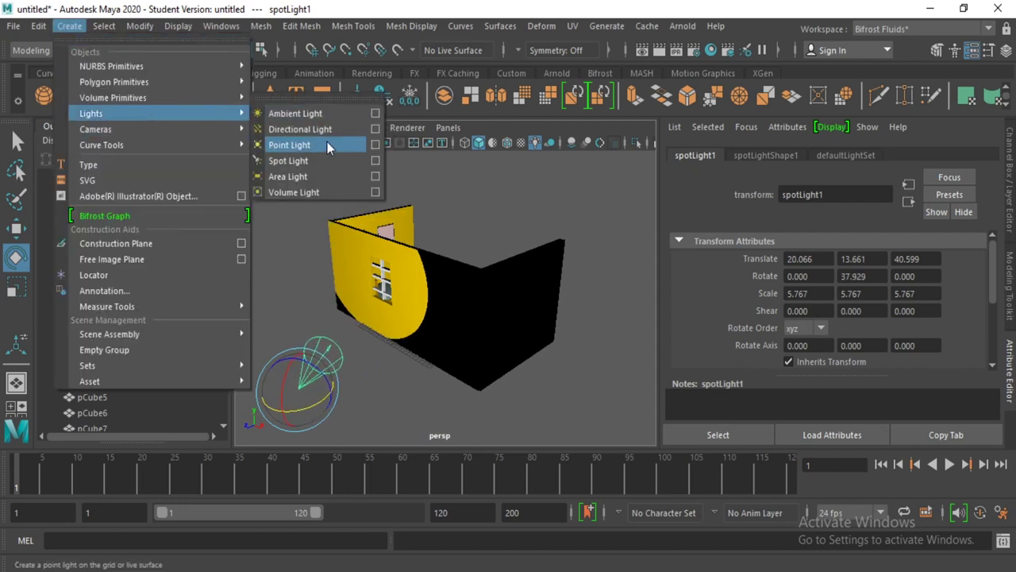
{"action": "left_click", "coordinate": [560, 7]}
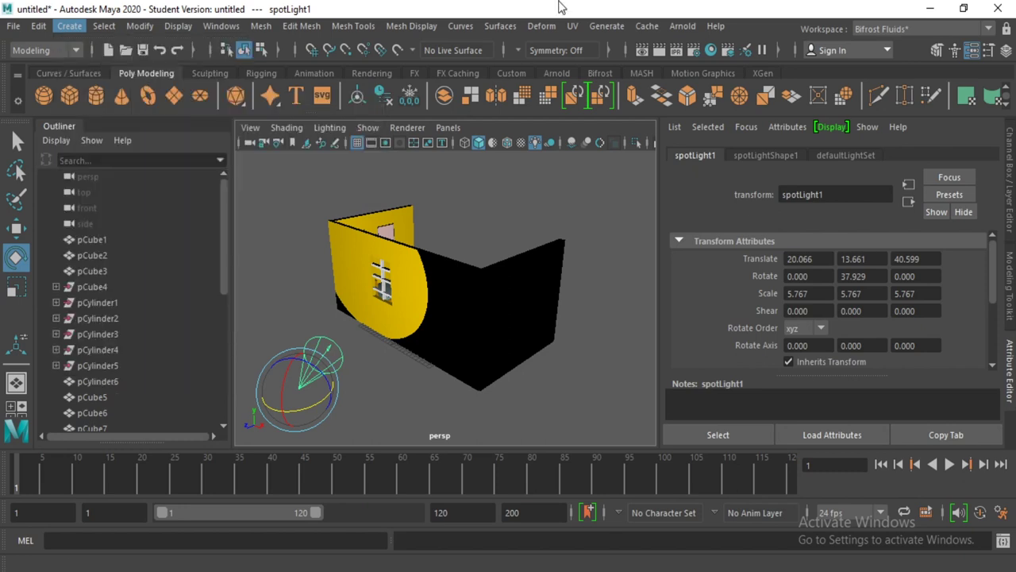
- Raise the spotLightShape1 intensity to 10 in the Attribute Editor
{"action": "left_click", "coordinate": [767, 153]}
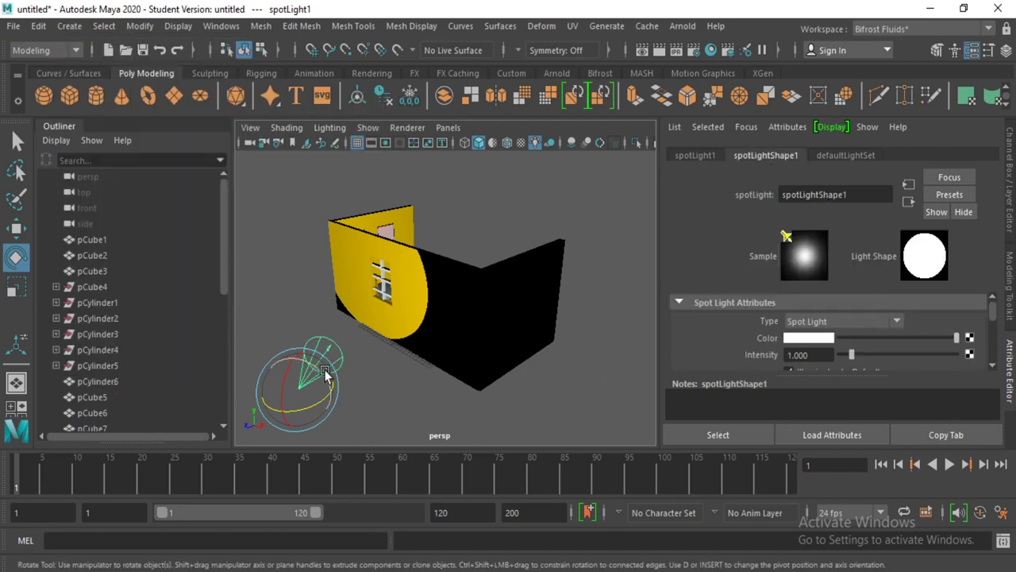
{"action": "mouse_move", "coordinate": [497, 356]}
{"action": "left_mouse_down", "text": "alt"}
{"action": "mouse_move", "coordinate": [567, 324]}
{"action": "mouse_move", "coordinate": [310, 325]}
{"action": "mouse_move", "coordinate": [379, 297]}
{"action": "mouse_move", "coordinate": [500, 355]}
{"action": "mouse_move", "coordinate": [580, 362]}
{"action": "mouse_move", "coordinate": [390, 397]}
{"action": "mouse_move", "coordinate": [412, 380]}
{"action": "mouse_move", "coordinate": [459, 399]}
{"action": "left_mouse_up", "text": "alt"}
{"action": "middle_click_drag", "start_coordinate": [458, 398], "coordinate": [452, 371], "text": "alt"}
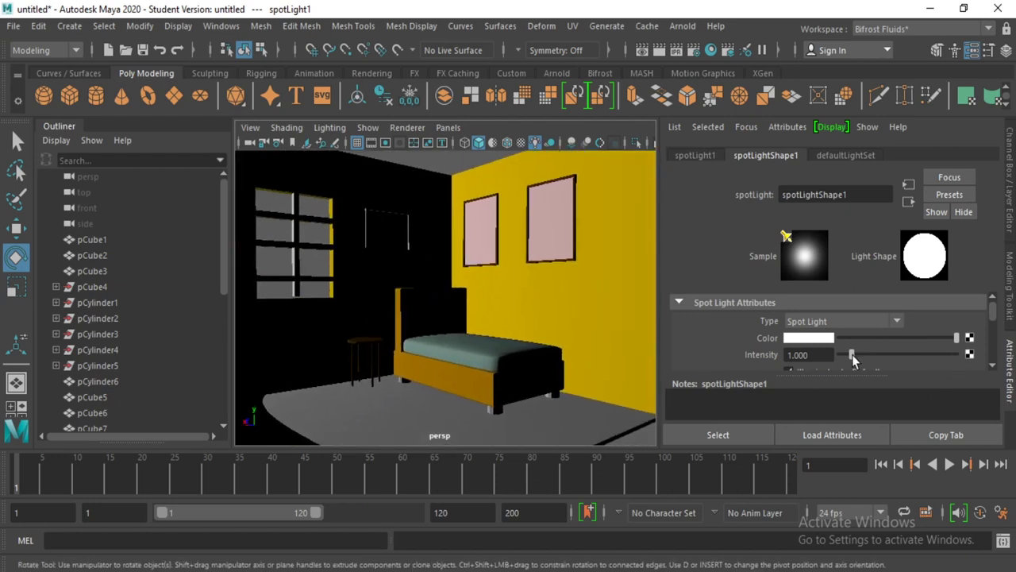
{"action": "left_click_drag", "start_coordinate": [852, 354], "coordinate": [989, 350]}
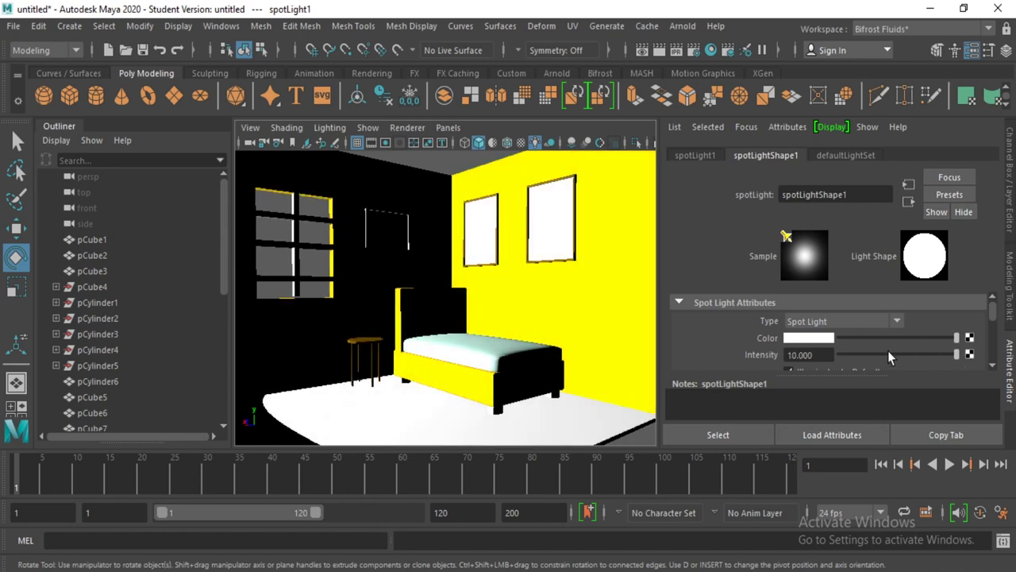
{"action": "scroll", "coordinate": [748, 339], "scroll_direction": "down", "scroll_amount": 2}
- Set the spotlight Decay Rate to Quadratic and its intensity to 1000
{"action": "left_click", "coordinate": [810, 309]}
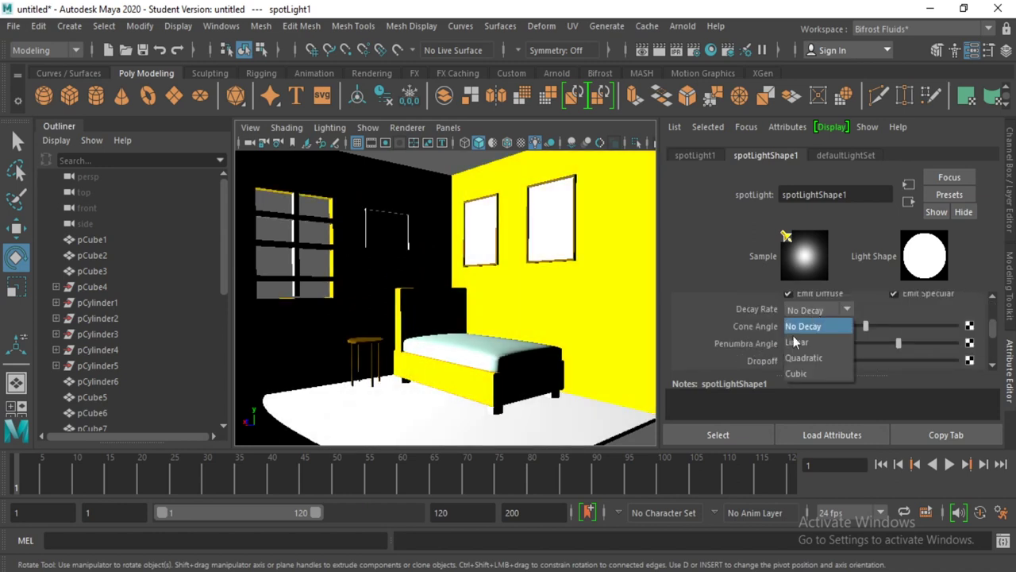
{"action": "left_click", "coordinate": [804, 359]}
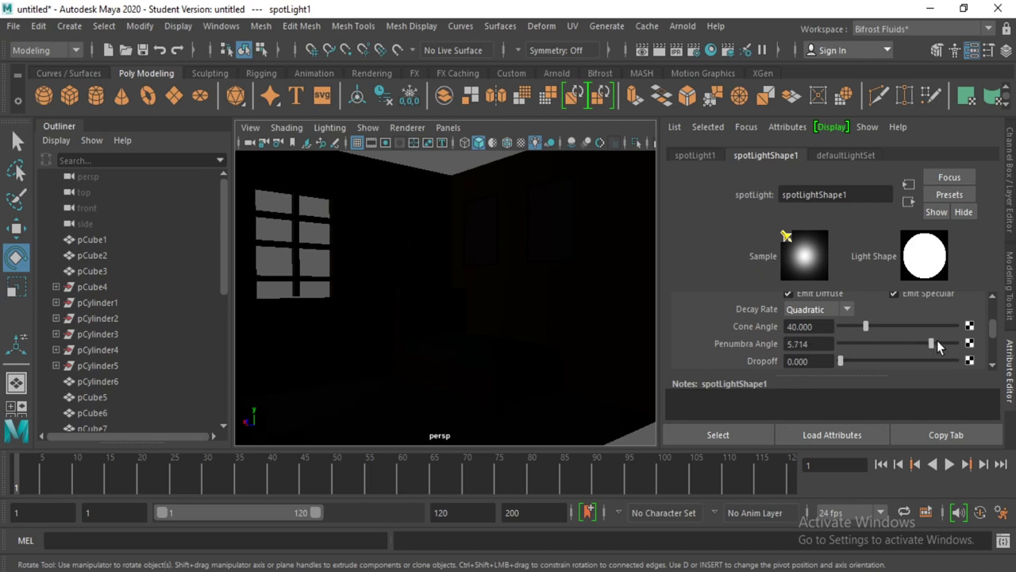
{"action": "scroll", "coordinate": [929, 338], "scroll_direction": "up", "scroll_amount": 1}
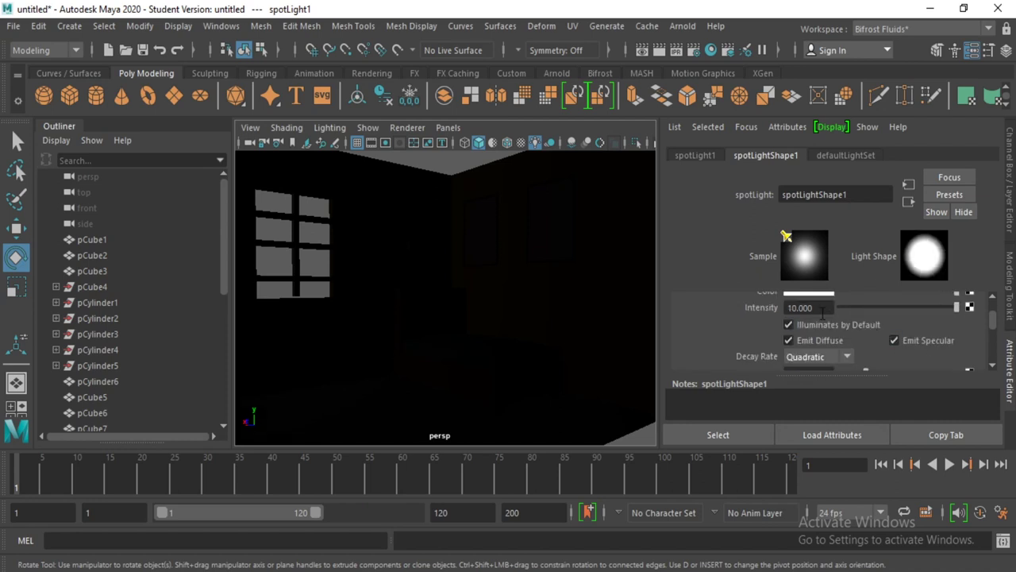
{"action": "left_click", "coordinate": [792, 308]}
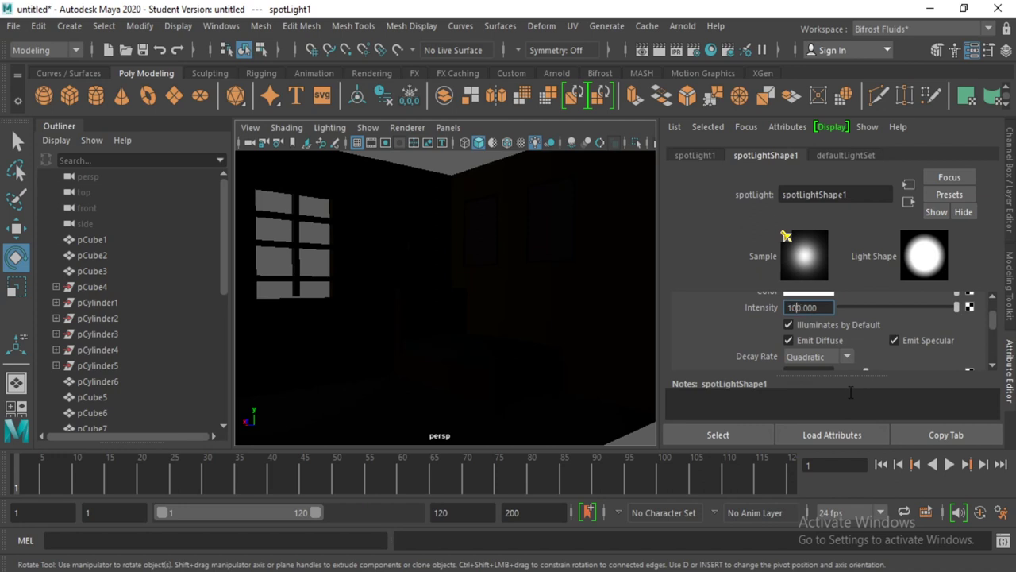
{"action": "key", "text": "Return"}
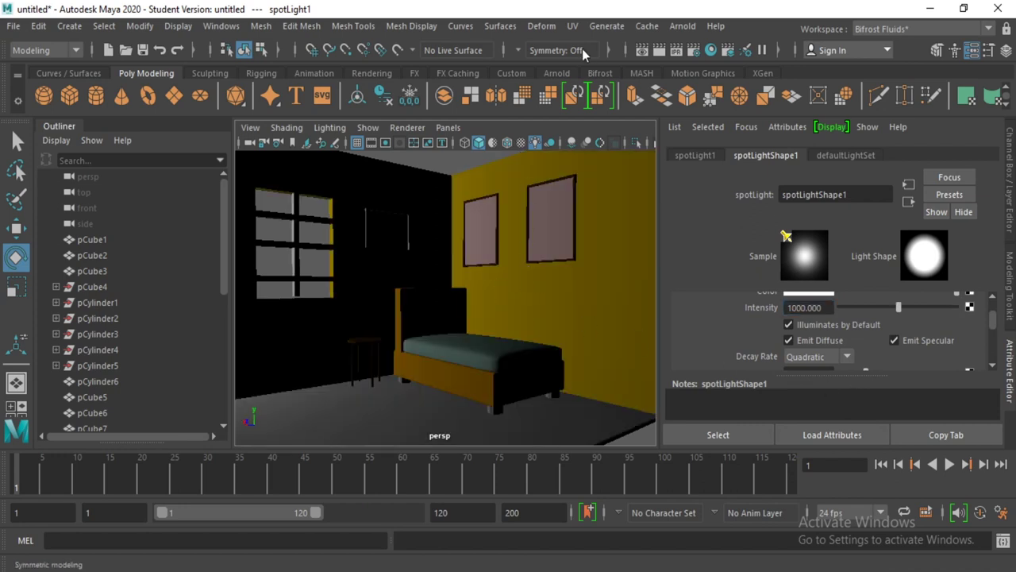
{"action": "mouse_move", "coordinate": [501, 292]}
{"action": "left_mouse_down", "text": "alt"}
{"action": "mouse_move", "coordinate": [501, 191]}
{"action": "mouse_move", "coordinate": [517, 185]}
{"action": "mouse_move", "coordinate": [526, 211]}
{"action": "left_mouse_up", "text": "alt"}
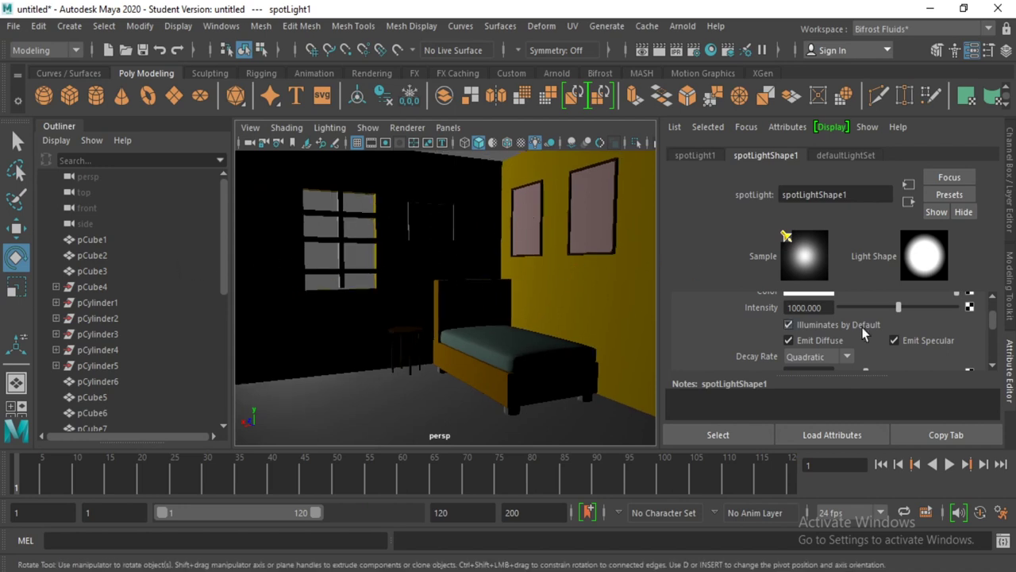
{"action": "left_click", "coordinate": [688, 27]}
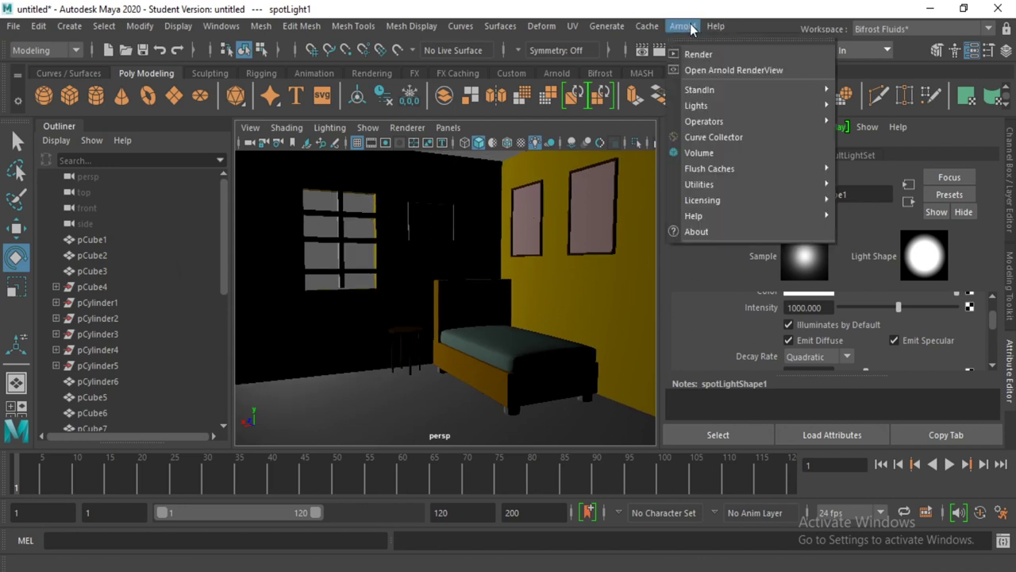
- Render the bedroom with Arnold > Render into the Arnold RenderView
{"action": "left_click", "coordinate": [697, 23]}
{"action": "left_click", "coordinate": [697, 23]}
{"action": "left_click", "coordinate": [692, 56]}
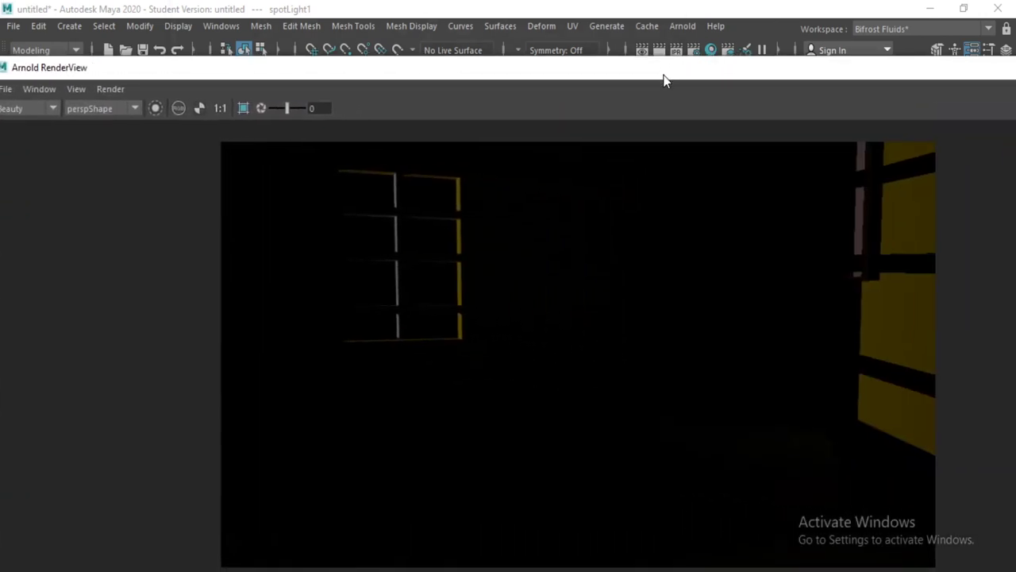
- Narrow and reposition the RenderView window so the viewport shows beside it
{"action": "left_click_drag", "start_coordinate": [662, 75], "coordinate": [755, 58]}
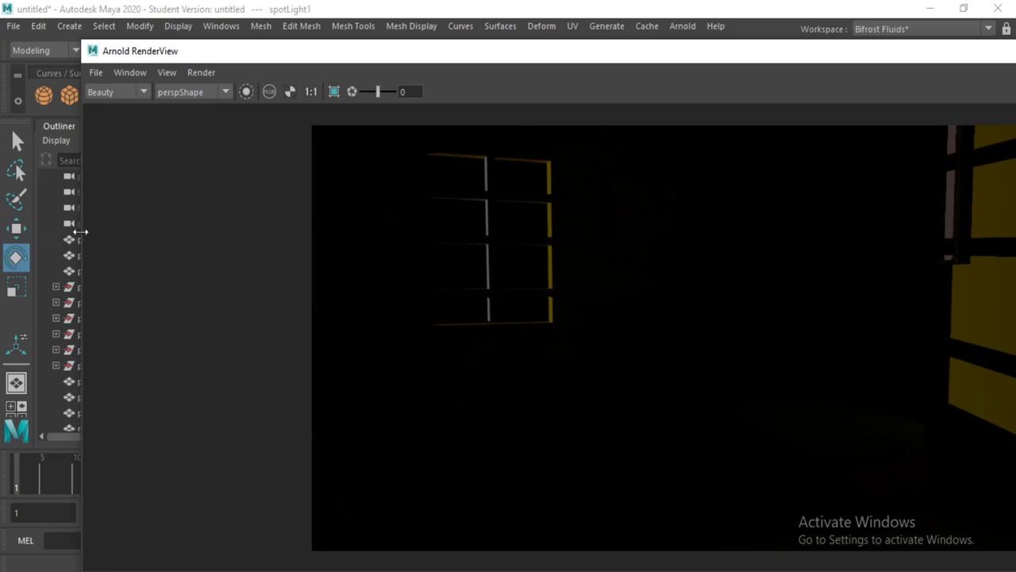
{"action": "left_click_drag", "start_coordinate": [82, 231], "coordinate": [762, 220]}
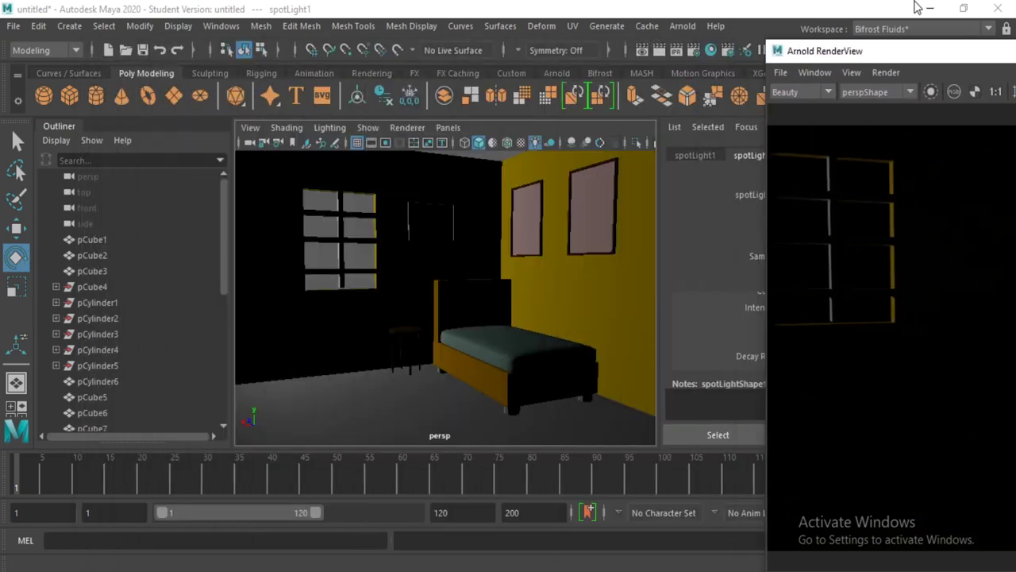
{"action": "left_click_drag", "start_coordinate": [919, 53], "coordinate": [663, 78]}
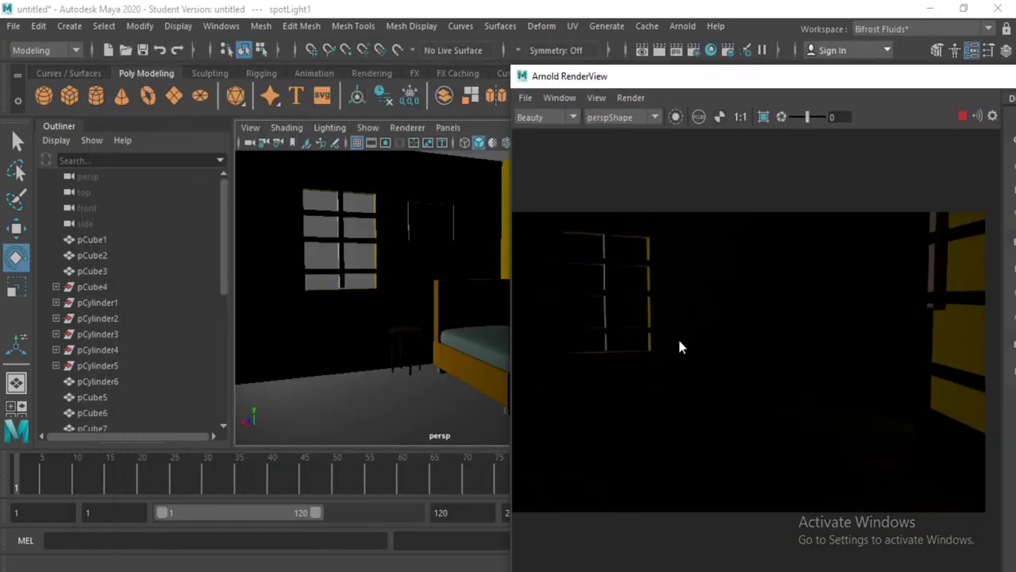
{"action": "mouse_move", "coordinate": [787, 88]}
{"action": "left_mouse_down"}
{"action": "mouse_move", "coordinate": [930, 78]}
{"action": "mouse_move", "coordinate": [151, 69]}
{"action": "left_mouse_up"}
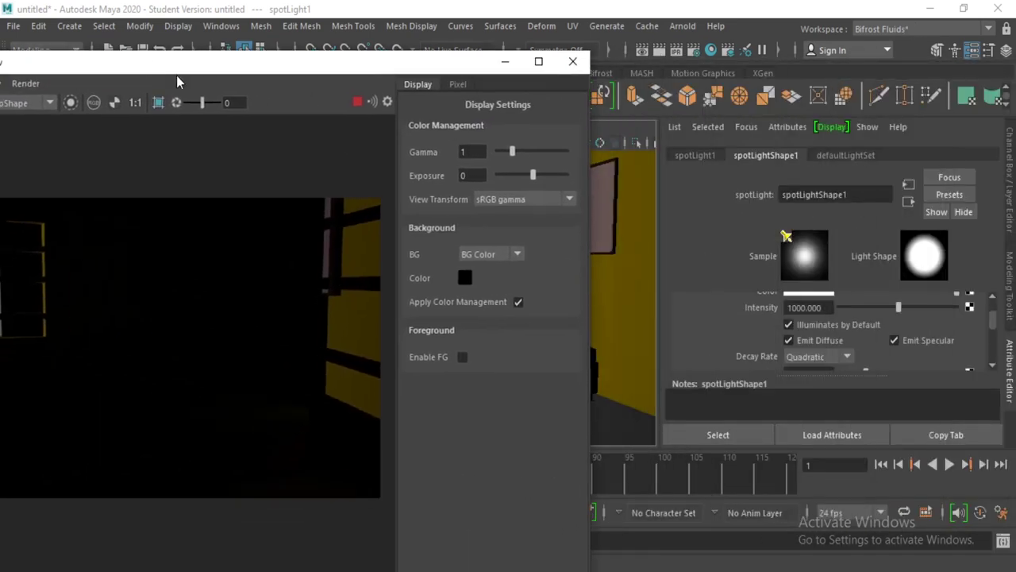
- Try spotlight intensities 10000 and 100000, settling back on 10000
{"action": "left_click", "coordinate": [790, 307]}
{"action": "type", "text": "0"}
{"action": "key", "text": "Return"}
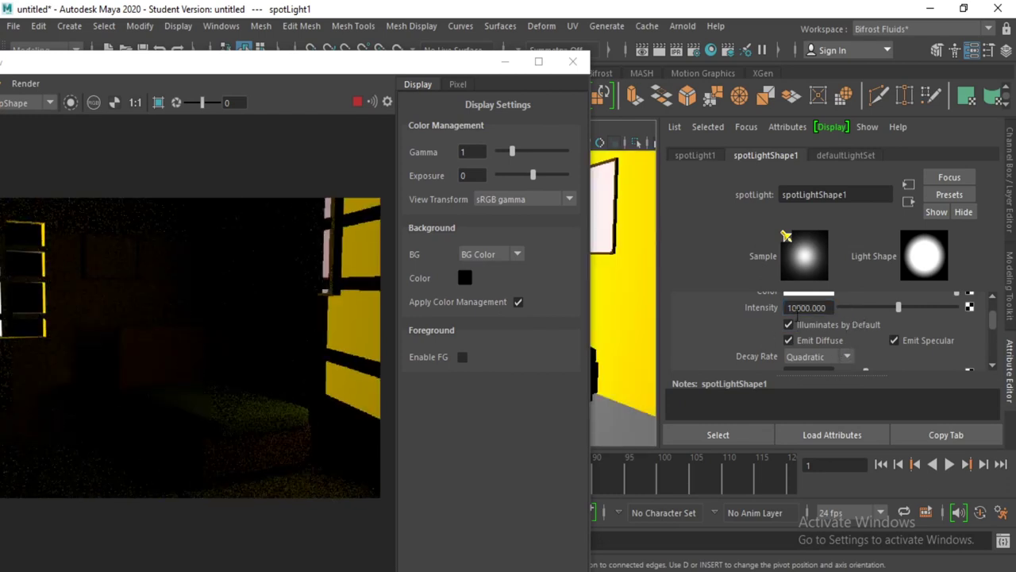
{"action": "left_click", "coordinate": [803, 308]}
{"action": "type", "text": "0"}
{"action": "key", "text": "Return"}
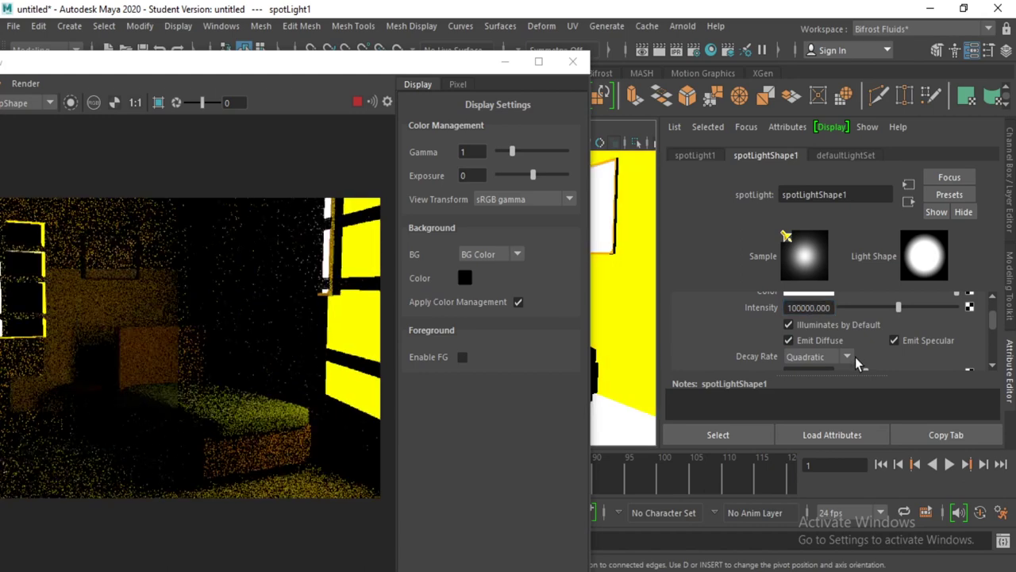
{"action": "left_click", "coordinate": [804, 307]}
{"action": "key", "text": "BackSpace"}
{"action": "key", "text": "Return"}
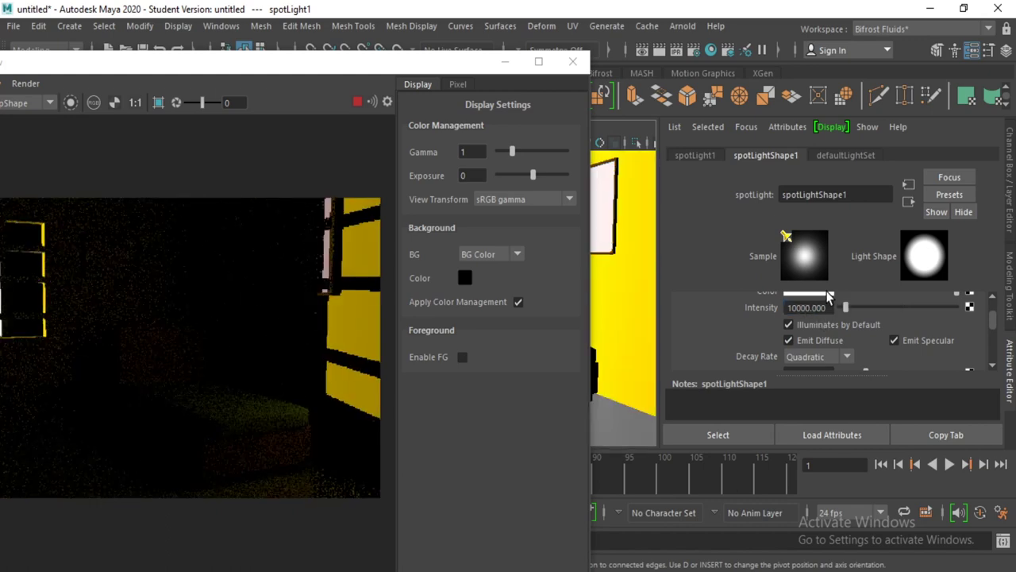
- Tint the spotlight a warm orange-yellow with saturation 0.423
{"action": "left_click", "coordinate": [825, 292]}
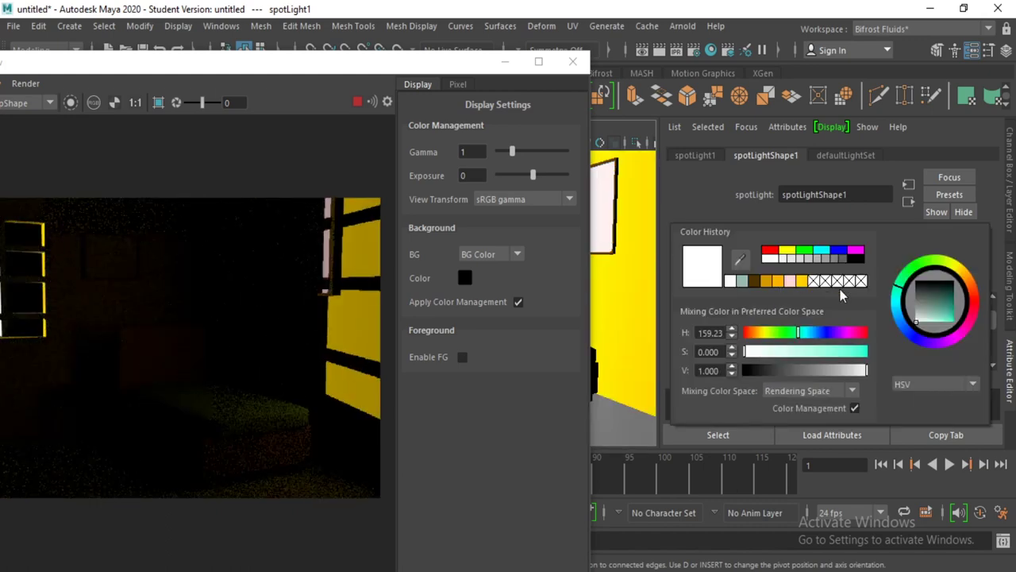
{"action": "left_click", "coordinate": [972, 278]}
{"action": "left_click_drag", "start_coordinate": [947, 311], "coordinate": [971, 340]}
{"action": "mouse_move", "coordinate": [794, 353]}
{"action": "left_mouse_down"}
{"action": "mouse_move", "coordinate": [828, 351]}
{"action": "mouse_move", "coordinate": [797, 358]}
{"action": "left_mouse_up"}
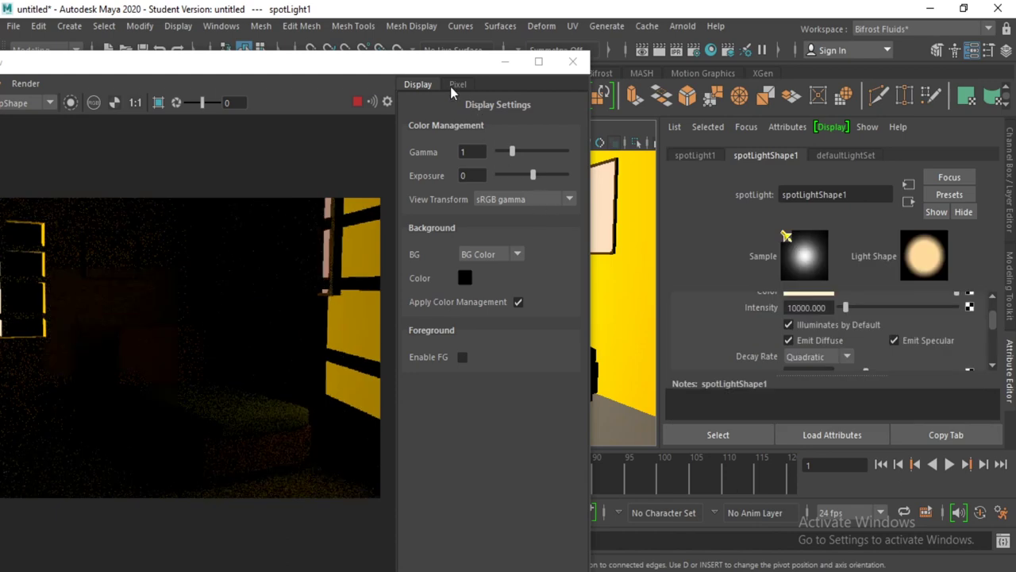
- Move the RenderView aside, add camera1, and look through it in the panel
{"action": "left_click_drag", "start_coordinate": [428, 67], "coordinate": [805, 60]}
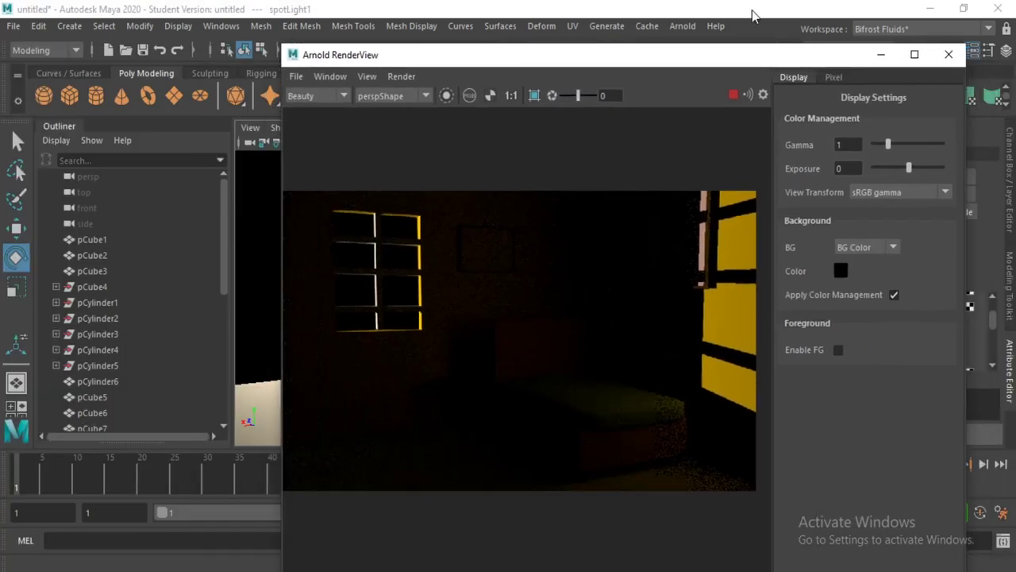
{"action": "left_click_drag", "start_coordinate": [714, 62], "coordinate": [865, 108]}
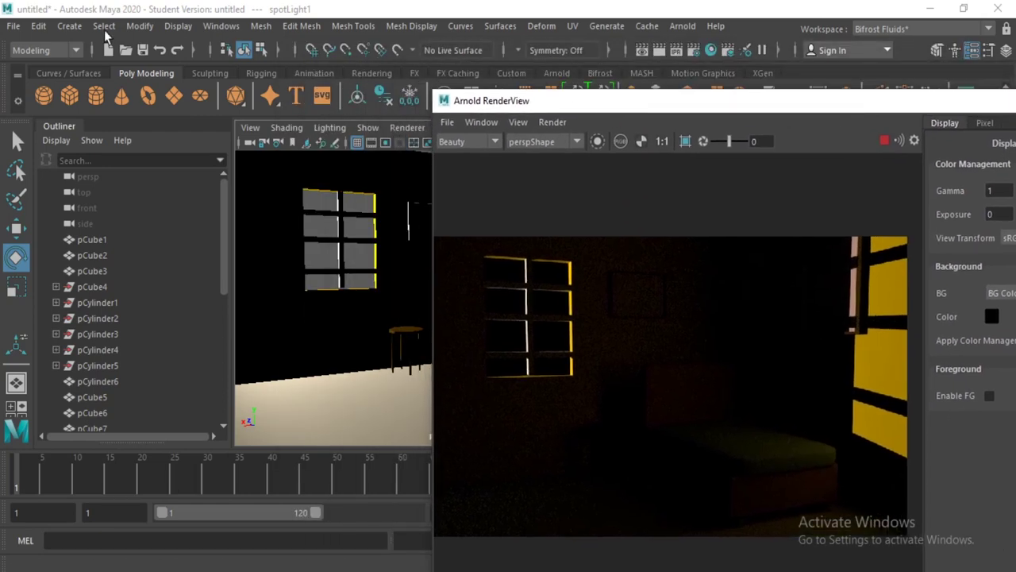
{"action": "left_click", "coordinate": [69, 25]}
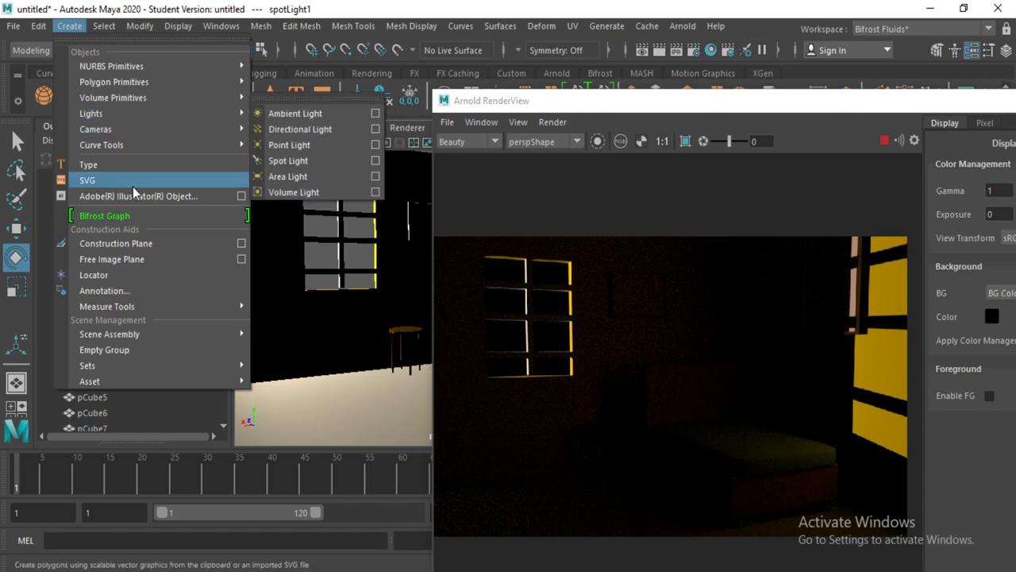
{"action": "mouse_move", "coordinate": [95, 129]}
{"action": "left_click", "coordinate": [293, 129]}
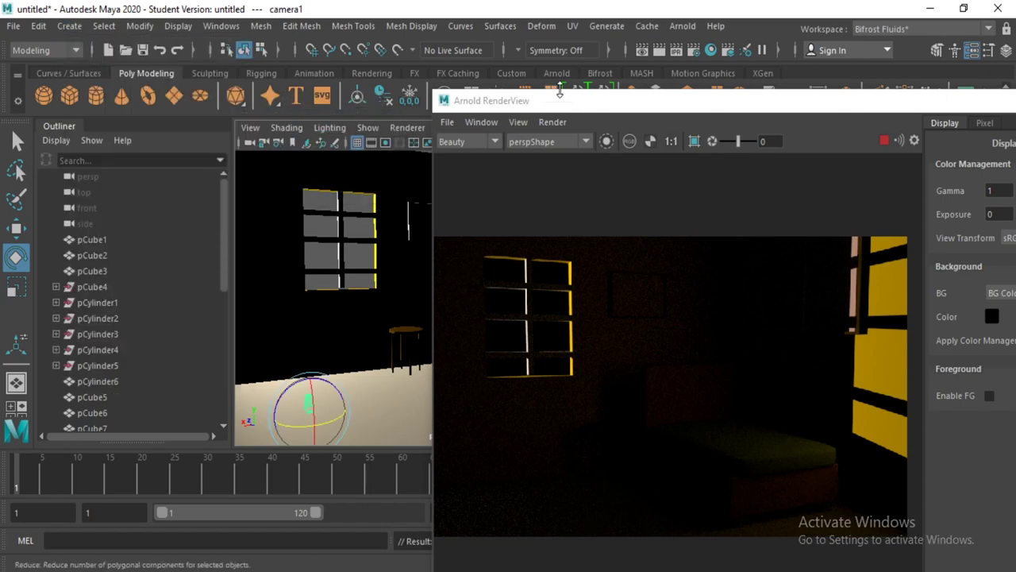
{"action": "left_click_drag", "start_coordinate": [569, 102], "coordinate": [693, 101]}
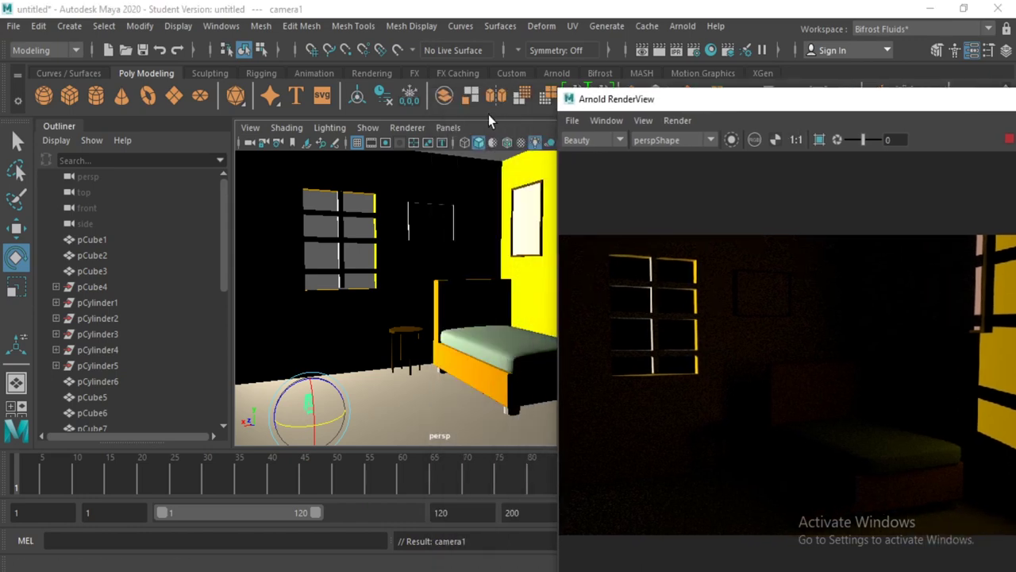
{"action": "left_click", "coordinate": [457, 129]}
{"action": "left_click", "coordinate": [489, 195]}
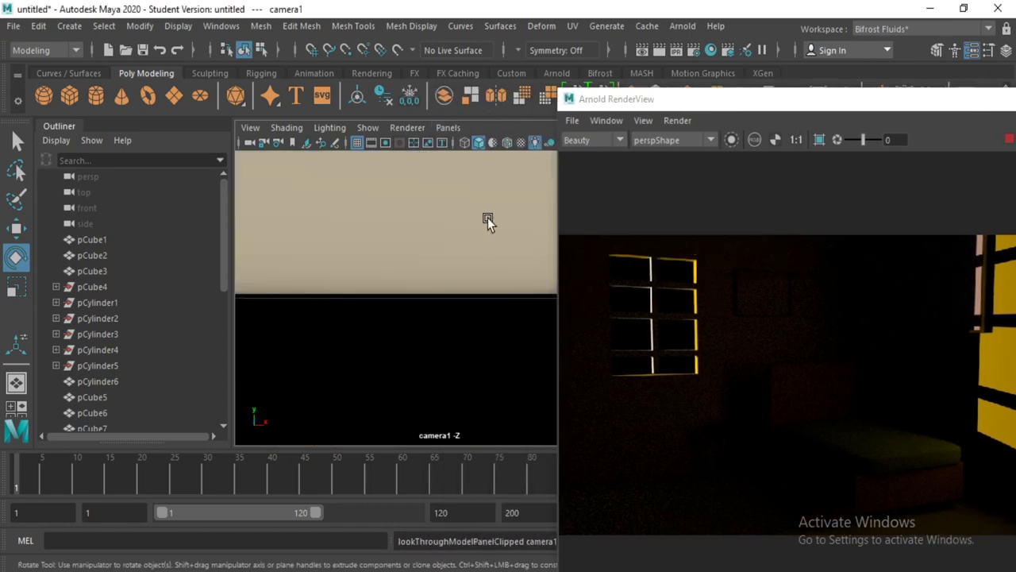
- Select spotLight1, shift it down and across, then raise it higher
{"action": "mouse_move", "coordinate": [393, 327]}
{"action": "left_mouse_down", "text": "alt"}
{"action": "mouse_move", "coordinate": [397, 299]}
{"action": "mouse_move", "coordinate": [363, 352]}
{"action": "mouse_move", "coordinate": [376, 336]}
{"action": "mouse_move", "coordinate": [378, 362]}
{"action": "mouse_move", "coordinate": [316, 344]}
{"action": "mouse_move", "coordinate": [462, 379]}
{"action": "mouse_move", "coordinate": [404, 398]}
{"action": "mouse_move", "coordinate": [373, 363]}
{"action": "left_mouse_up", "text": "alt"}
{"action": "left_click", "coordinate": [293, 340]}
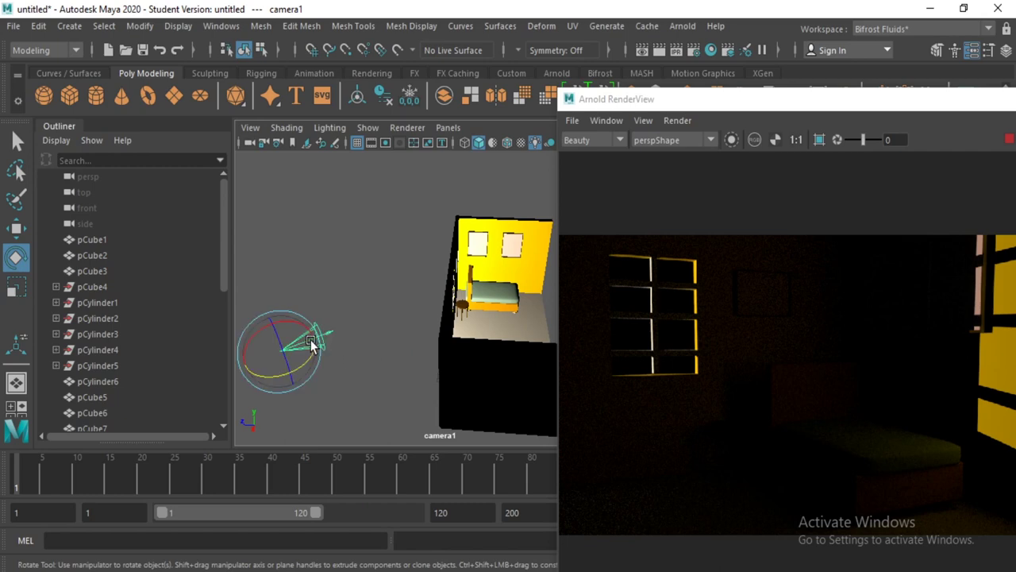
{"action": "left_click", "coordinate": [11, 236]}
{"action": "mouse_move", "coordinate": [245, 372]}
{"action": "left_mouse_down"}
{"action": "mouse_move", "coordinate": [266, 383]}
{"action": "mouse_move", "coordinate": [272, 413]}
{"action": "left_mouse_up"}
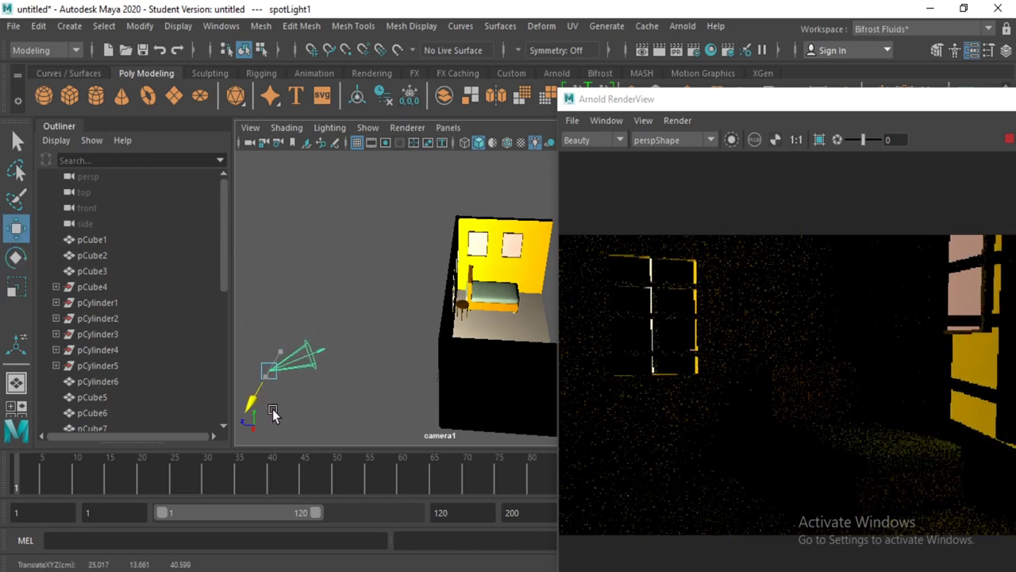
{"action": "scroll", "coordinate": [303, 371], "scroll_direction": "down", "scroll_amount": 3}
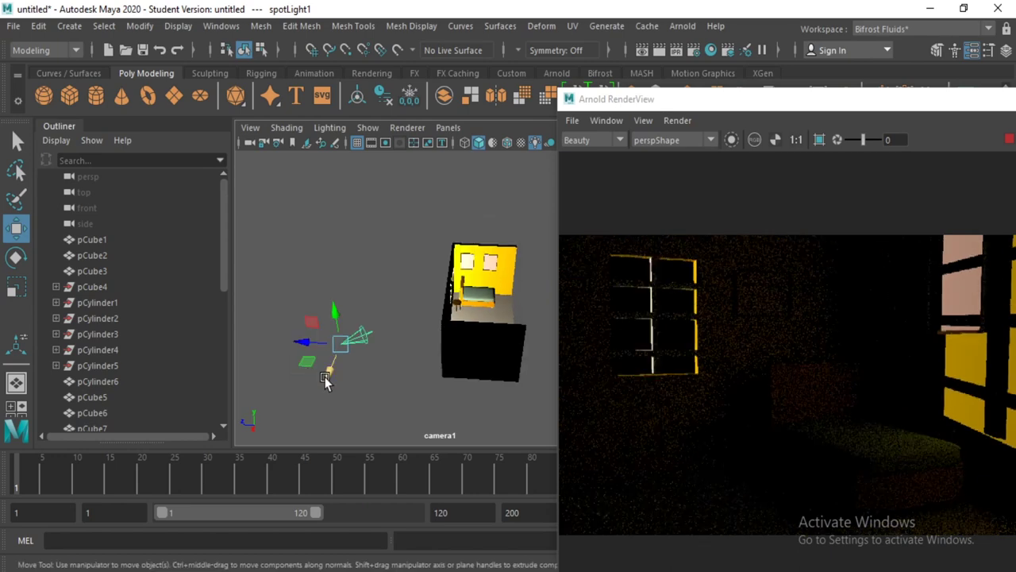
{"action": "left_click_drag", "start_coordinate": [328, 397], "coordinate": [335, 405]}
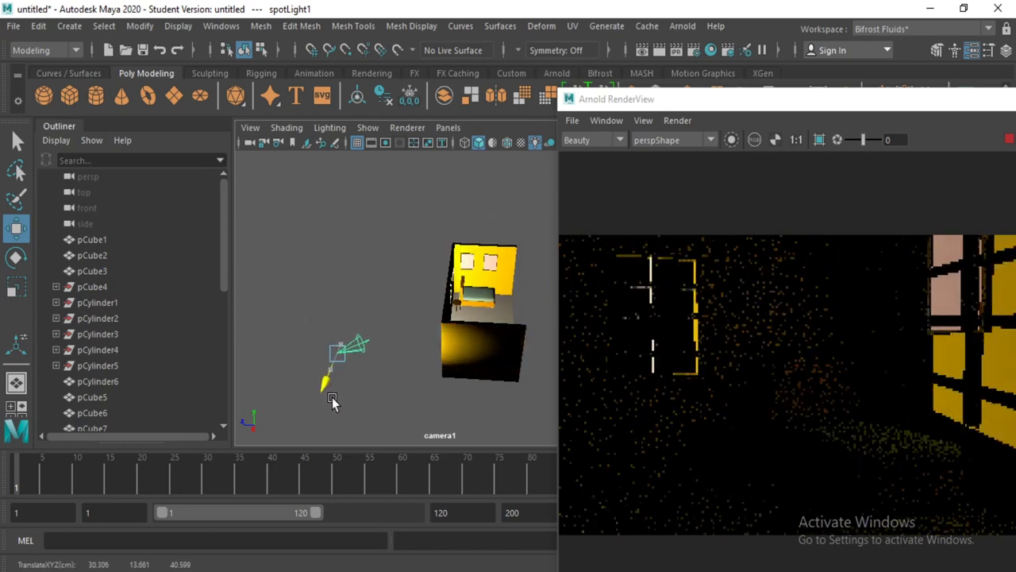
{"action": "middle_click_drag", "start_coordinate": [337, 317], "coordinate": [334, 305]}
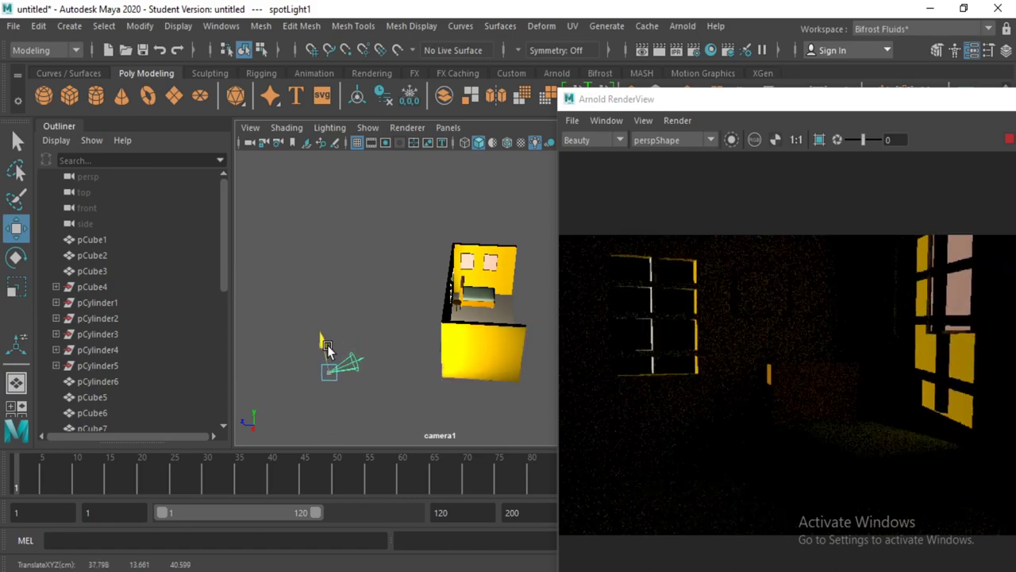
{"action": "middle_click_drag", "start_coordinate": [334, 305], "coordinate": [344, 294]}
- Tilt the spotlight -13.819 degrees on X toward the room
{"action": "left_click", "coordinate": [16, 257]}
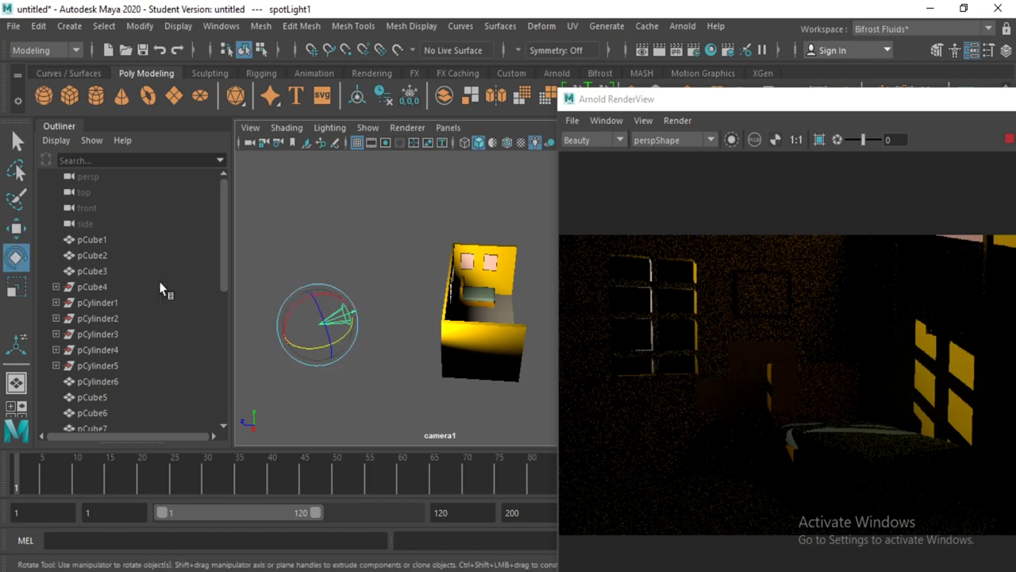
{"action": "left_click", "coordinate": [300, 305]}
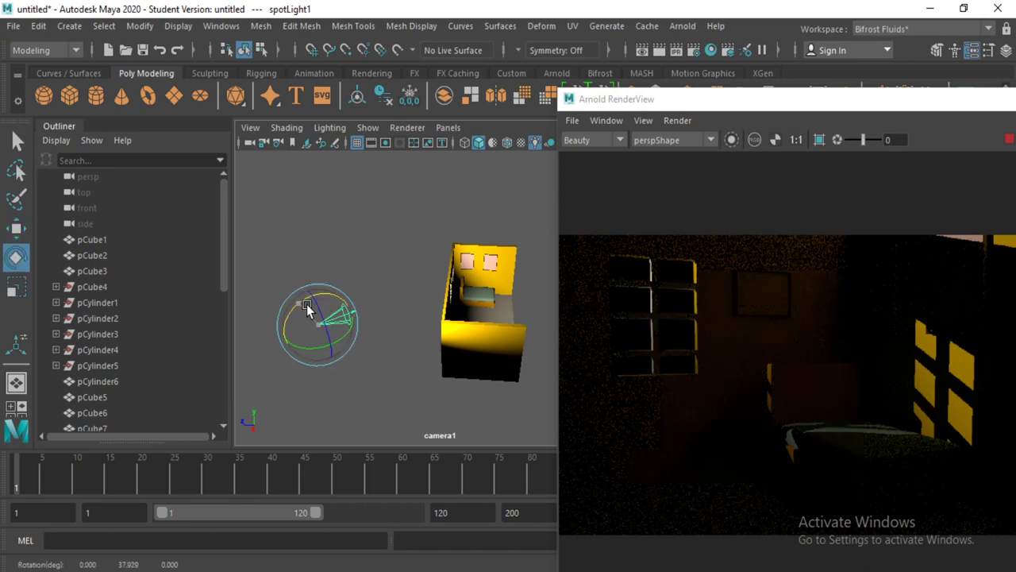
{"action": "middle_click_drag", "start_coordinate": [306, 304], "coordinate": [310, 304]}
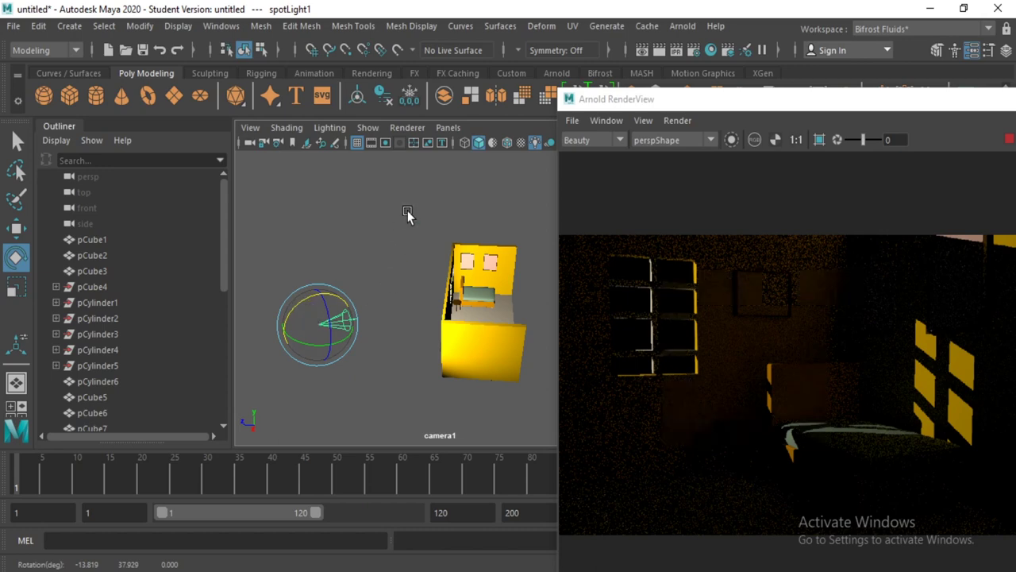
{"action": "left_click", "coordinate": [416, 239]}
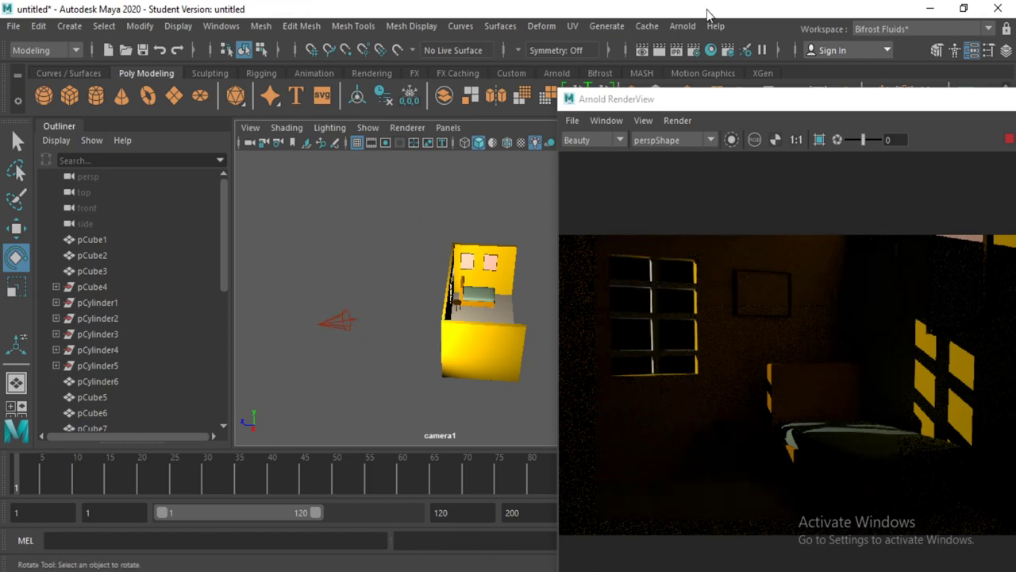
{"action": "left_click", "coordinate": [685, 28]}
{"action": "mouse_move", "coordinate": [714, 106]}
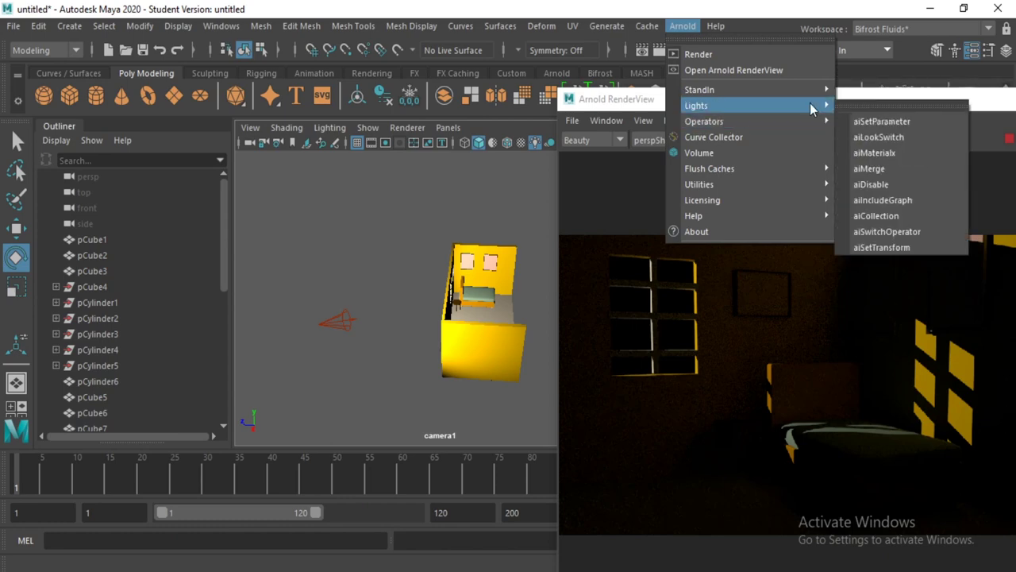
- Add an Arnold Skydome Light and select aiSkyDomeLight1 after the render refines
{"action": "left_click", "coordinate": [882, 123]}
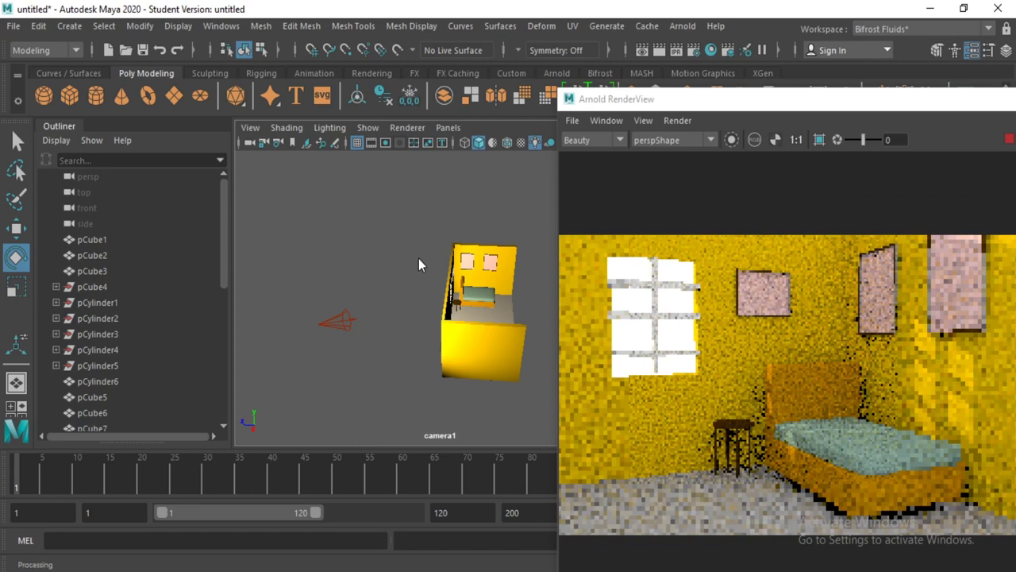
{"action": "left_click", "coordinate": [490, 273]}
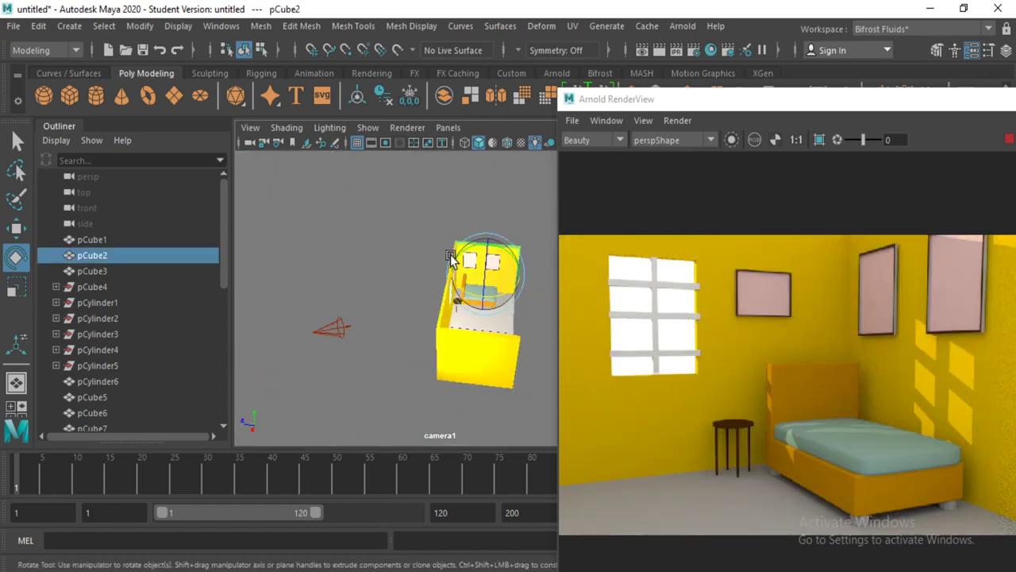
{"action": "left_click", "coordinate": [399, 245]}
{"action": "left_click_drag", "start_coordinate": [818, 106], "coordinate": [480, 268]}
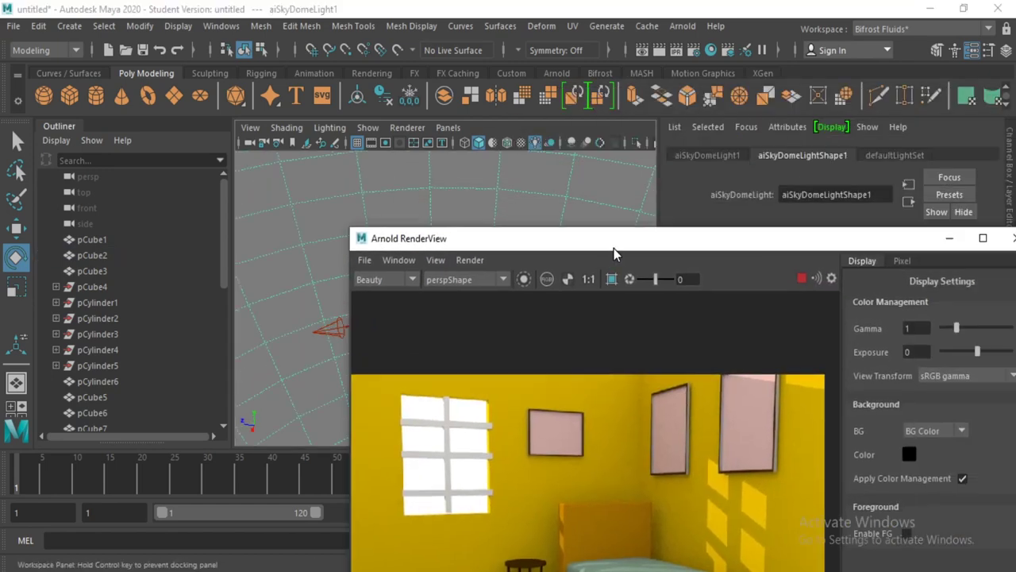
- Map the free_hdr_097_thumb.jpg sky image as a file texture on the dome light colour
{"action": "left_click", "coordinate": [792, 258]}
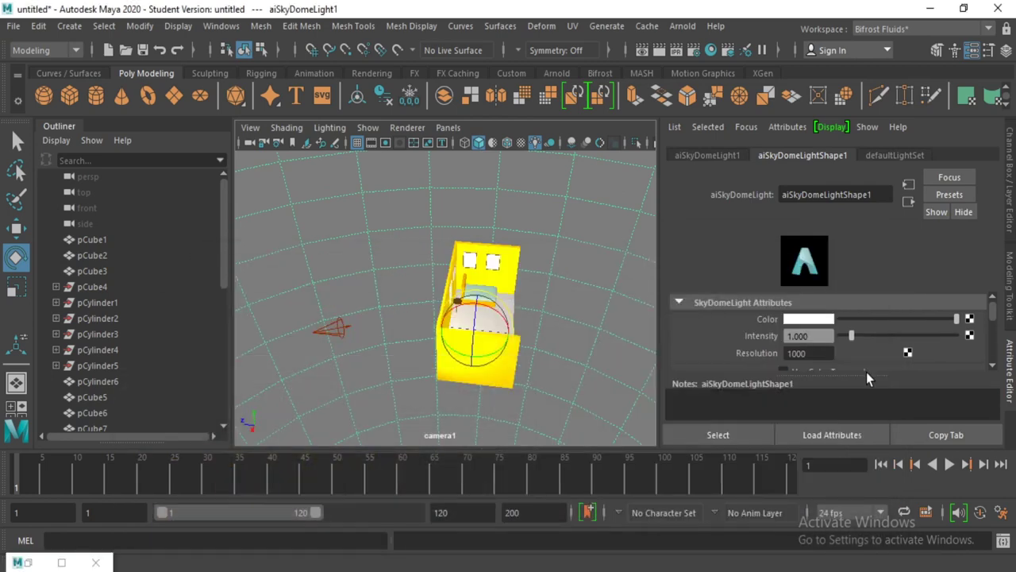
{"action": "left_click", "coordinate": [970, 319]}
{"action": "left_click", "coordinate": [818, 334]}
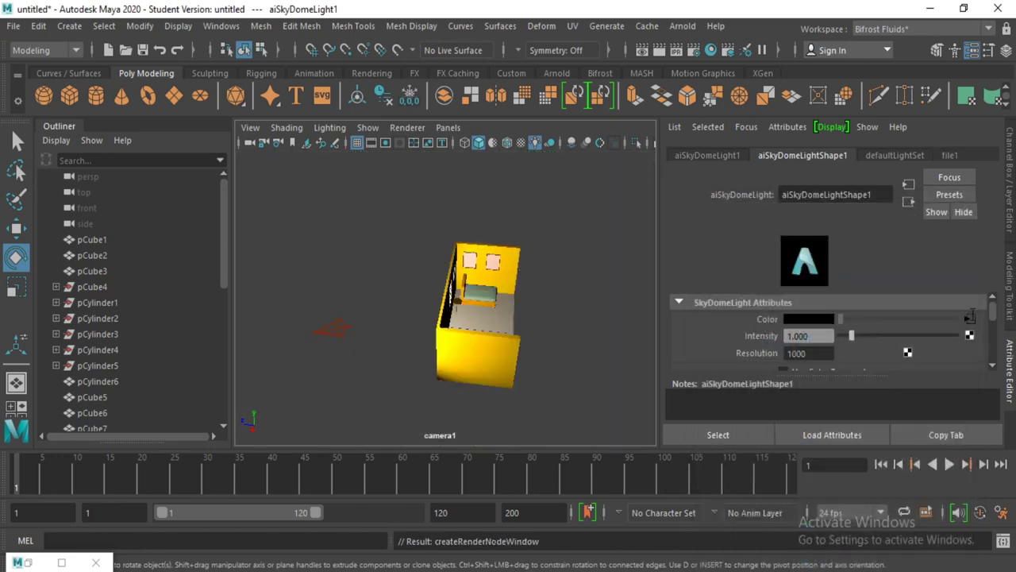
{"action": "left_click", "coordinate": [973, 366]}
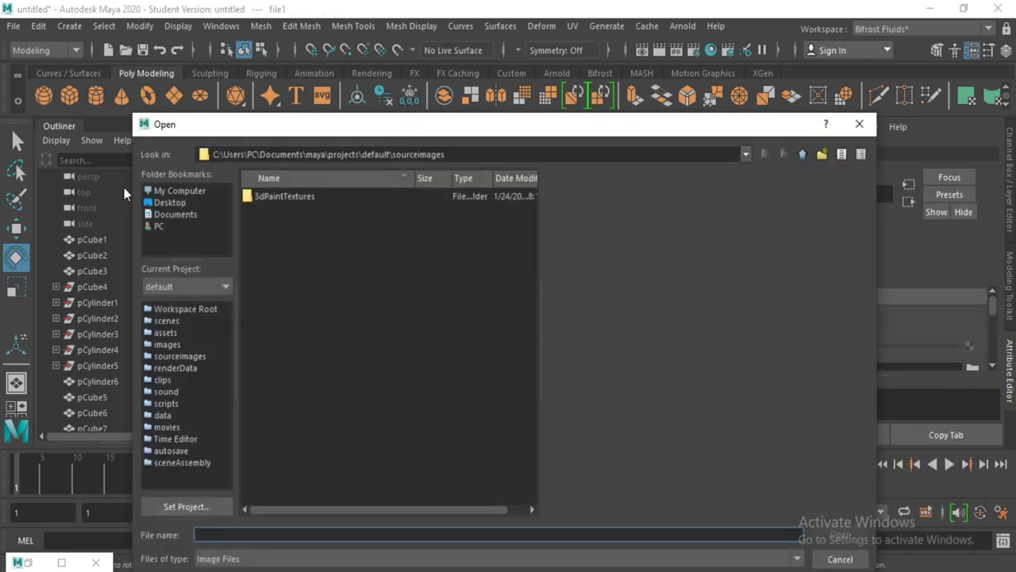
{"action": "left_click", "coordinate": [167, 203]}
{"action": "left_click", "coordinate": [272, 197]}
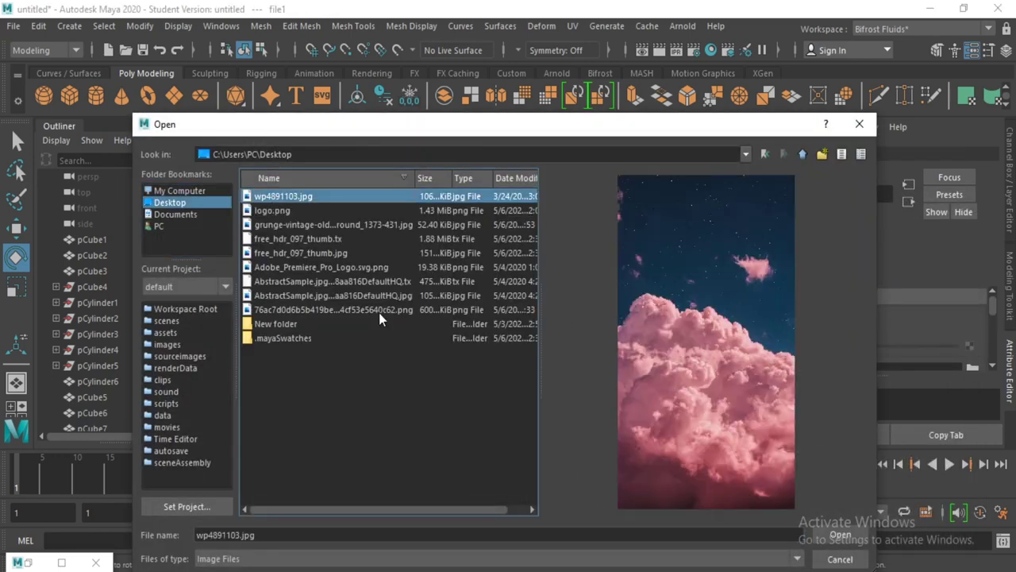
{"action": "key", "text": "Down"}
{"action": "key", "text": "Down"}
{"action": "key", "text": "Down"}
{"action": "key", "text": "Down"}
{"action": "key", "text": "Down"}
{"action": "key", "text": "Up"}
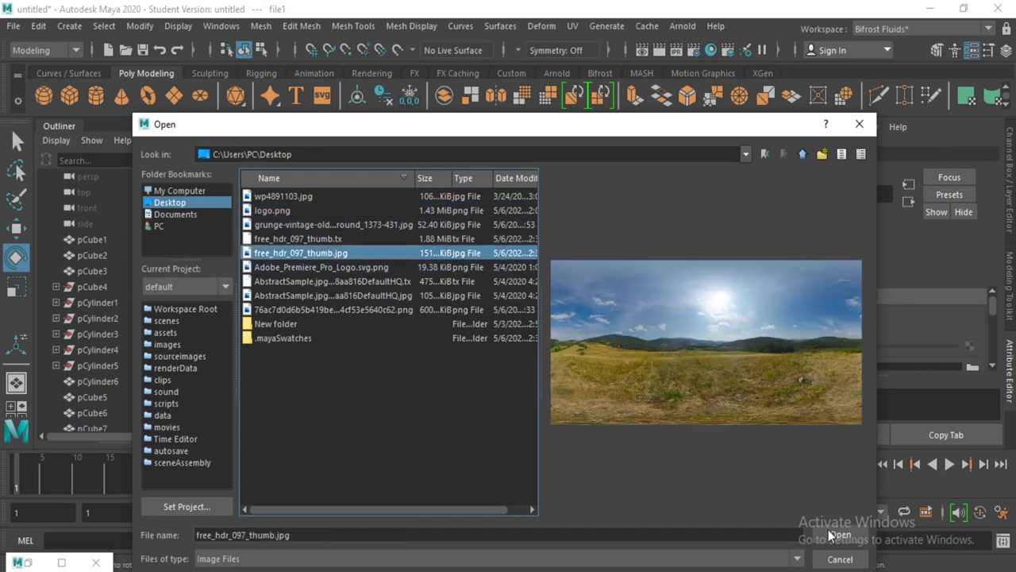
{"action": "left_click", "coordinate": [836, 538]}
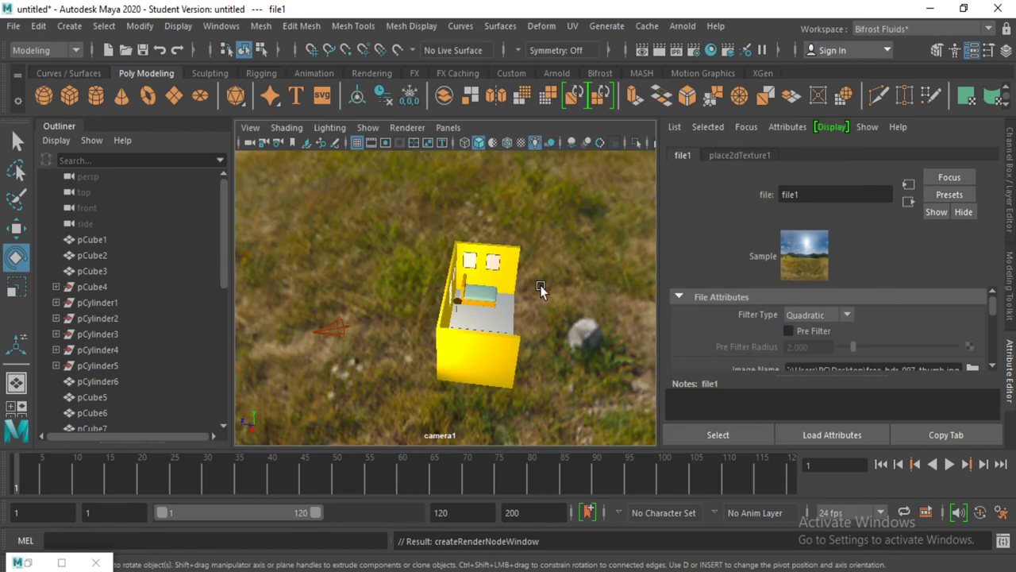
- Lower the sky dome intensity to 0.325 and compare the render beside the viewport
{"action": "left_click", "coordinate": [27, 563]}
{"action": "mouse_move", "coordinate": [597, 260]}
{"action": "left_mouse_down"}
{"action": "mouse_move", "coordinate": [808, 161]}
{"action": "mouse_move", "coordinate": [420, 135]}
{"action": "left_mouse_up"}
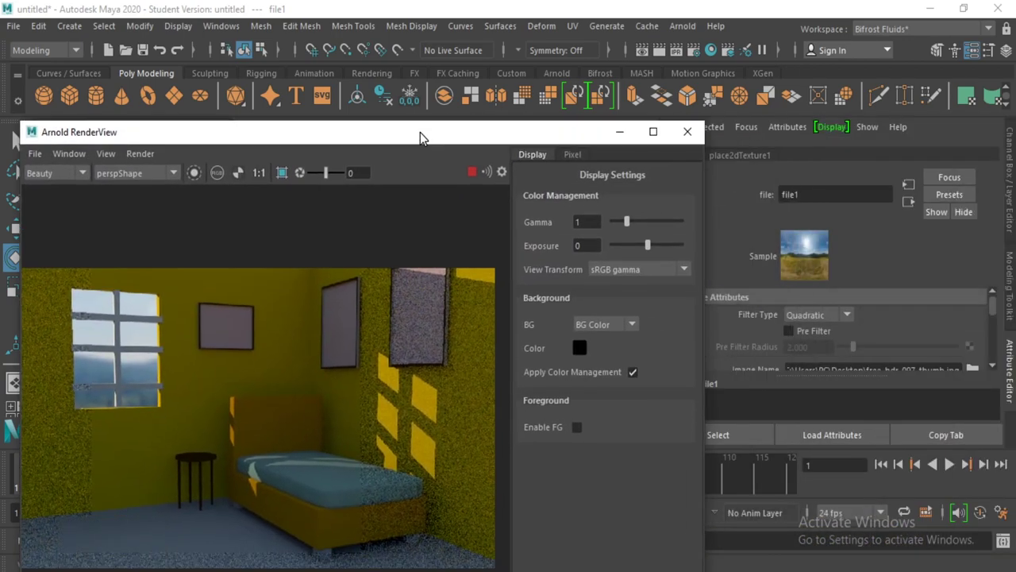
{"action": "left_click_drag", "start_coordinate": [382, 132], "coordinate": [643, 300]}
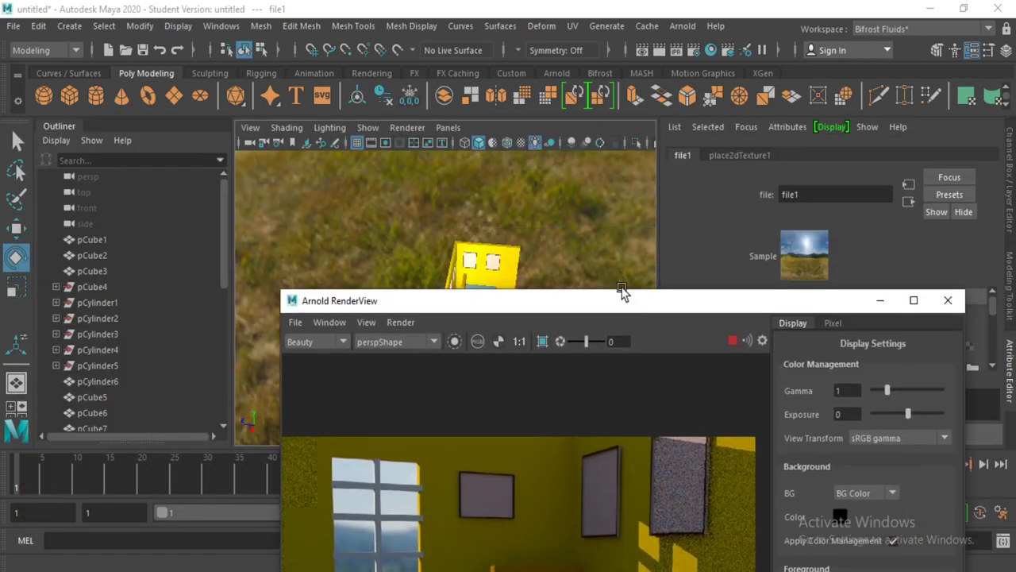
{"action": "left_click", "coordinate": [611, 272]}
{"action": "left_click_drag", "start_coordinate": [651, 308], "coordinate": [393, 109]}
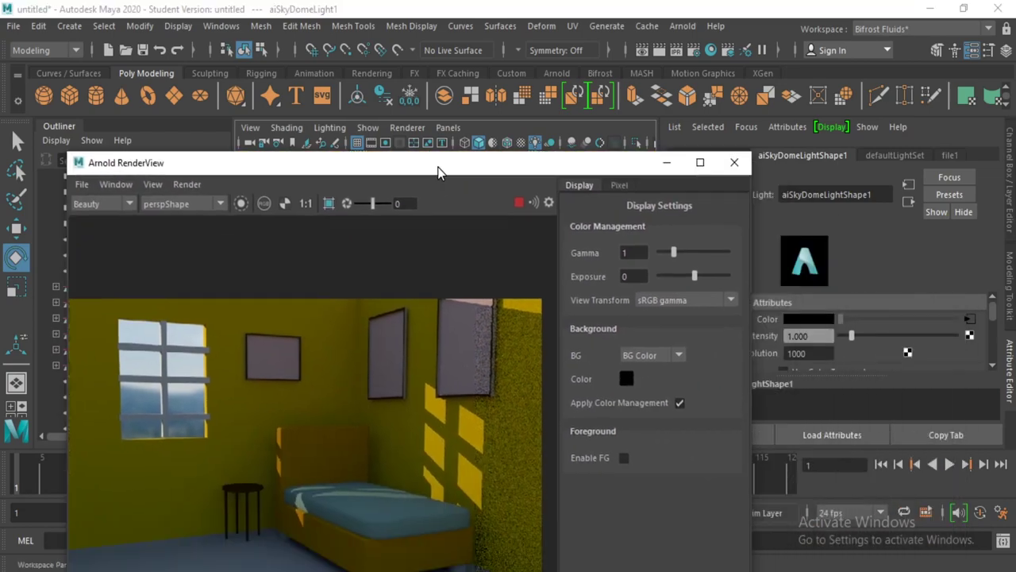
{"action": "left_click", "coordinate": [844, 334]}
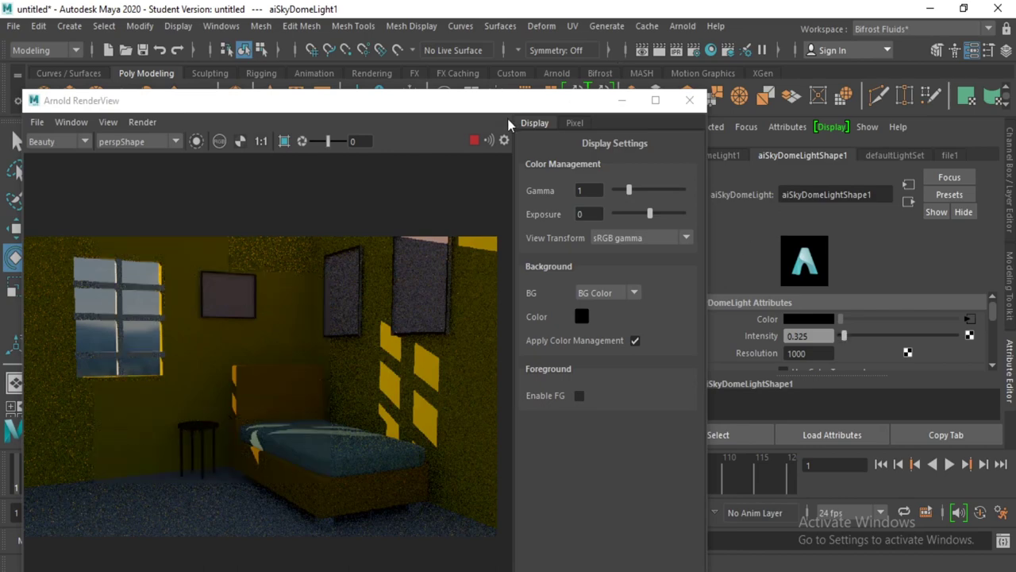
{"action": "left_click_drag", "start_coordinate": [511, 109], "coordinate": [921, 281]}
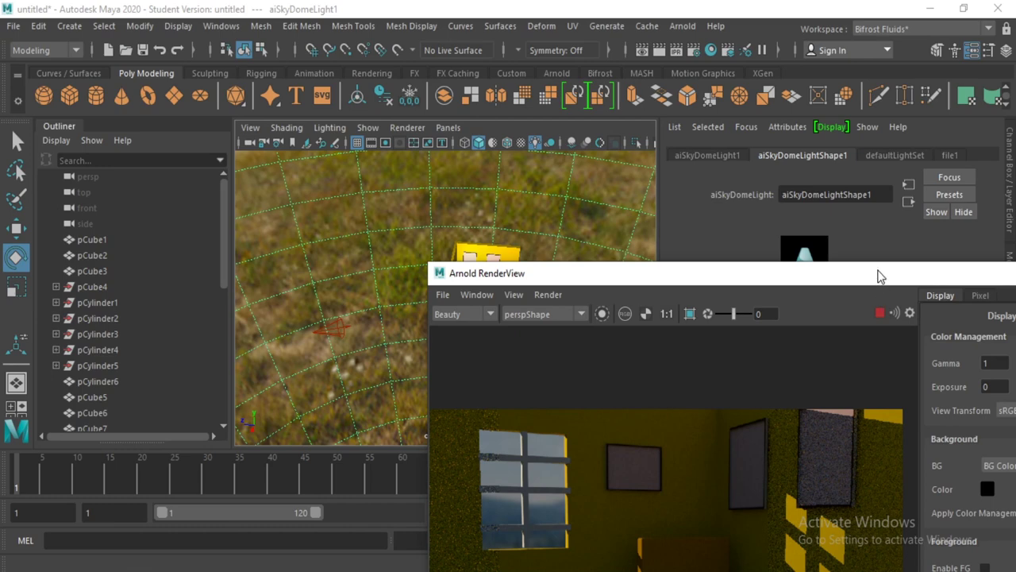
{"action": "left_click_drag", "start_coordinate": [822, 276], "coordinate": [442, 165]}
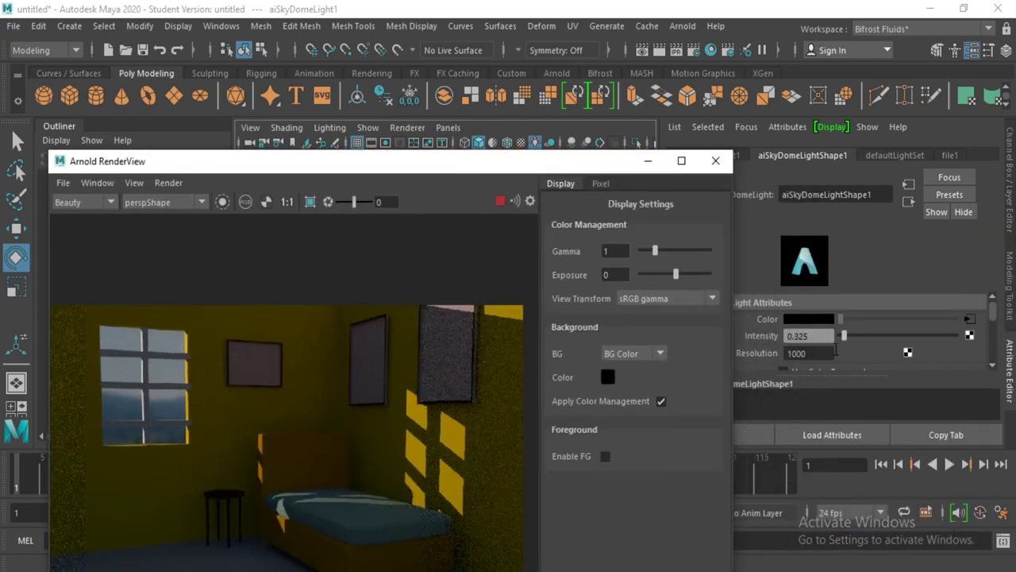
{"action": "left_click_drag", "start_coordinate": [490, 162], "coordinate": [783, 309]}
{"action": "left_click", "coordinate": [316, 328]}
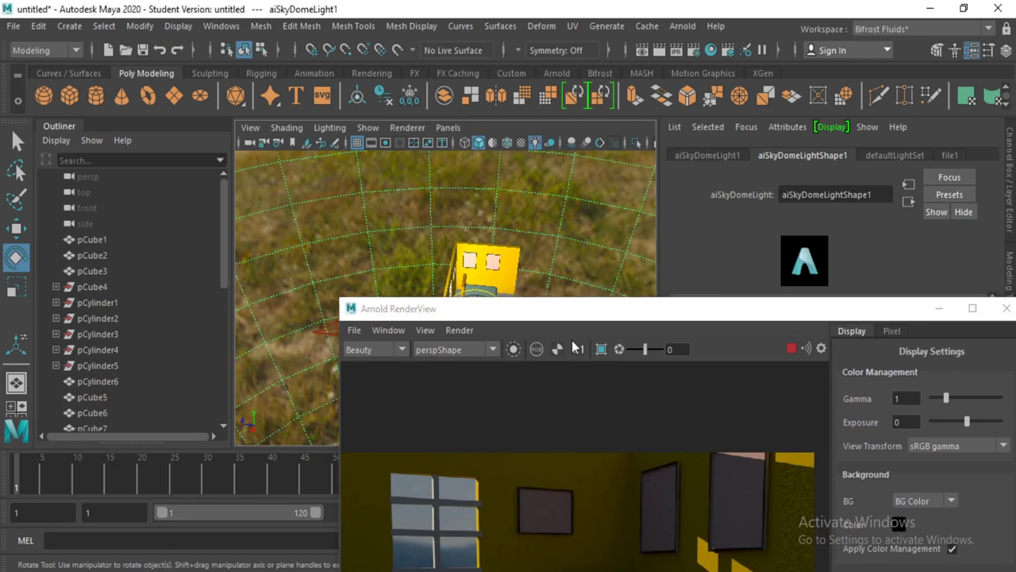
- Widen spotLight1's cone angle to 72.469 and set its intensity to 40000
{"action": "left_click_drag", "start_coordinate": [675, 309], "coordinate": [357, 163]}
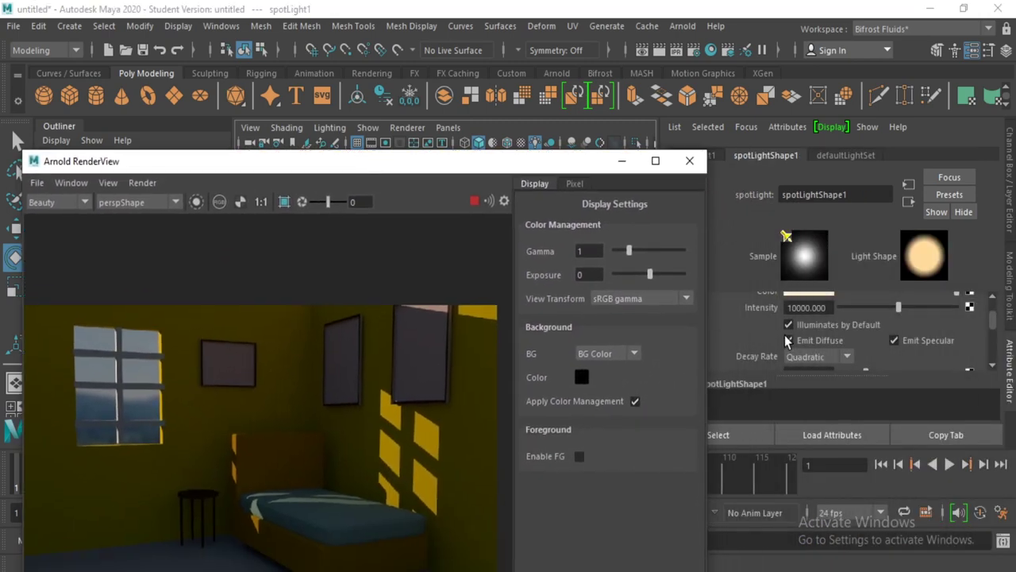
{"action": "scroll", "coordinate": [829, 344], "scroll_direction": "down", "scroll_amount": 2}
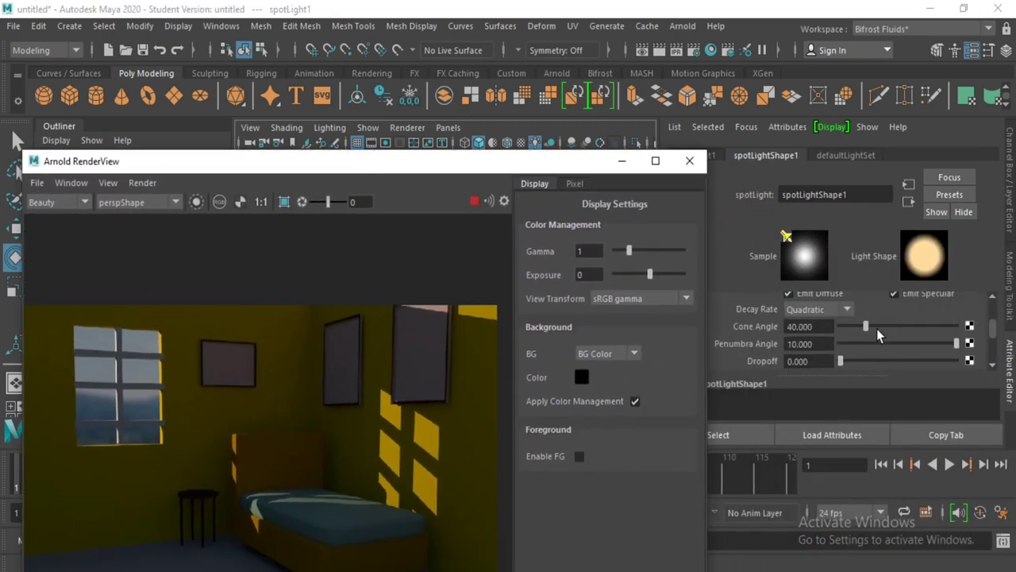
{"action": "left_click_drag", "start_coordinate": [877, 326], "coordinate": [887, 327]}
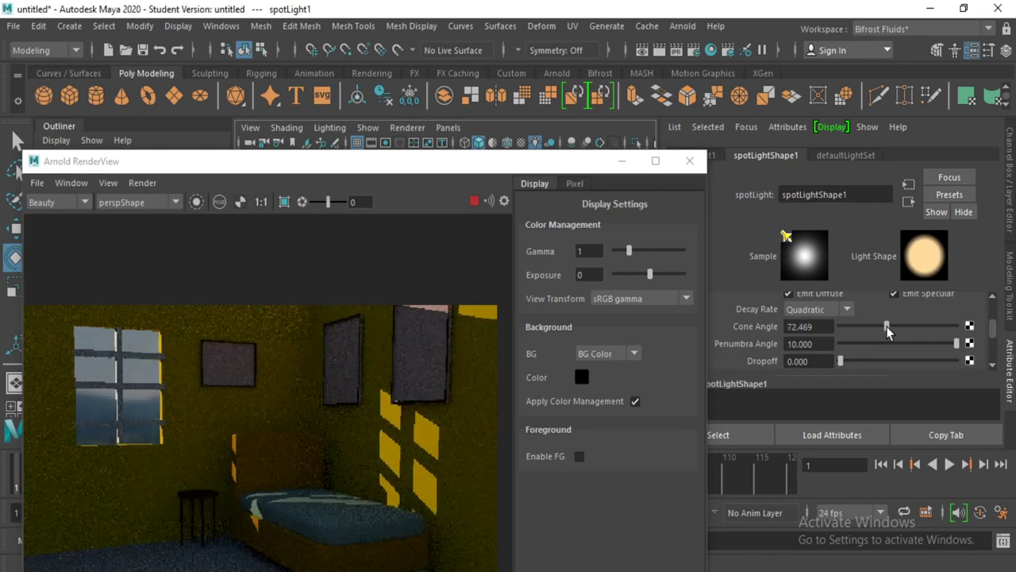
{"action": "scroll", "coordinate": [840, 359], "scroll_direction": "up", "scroll_amount": 4}
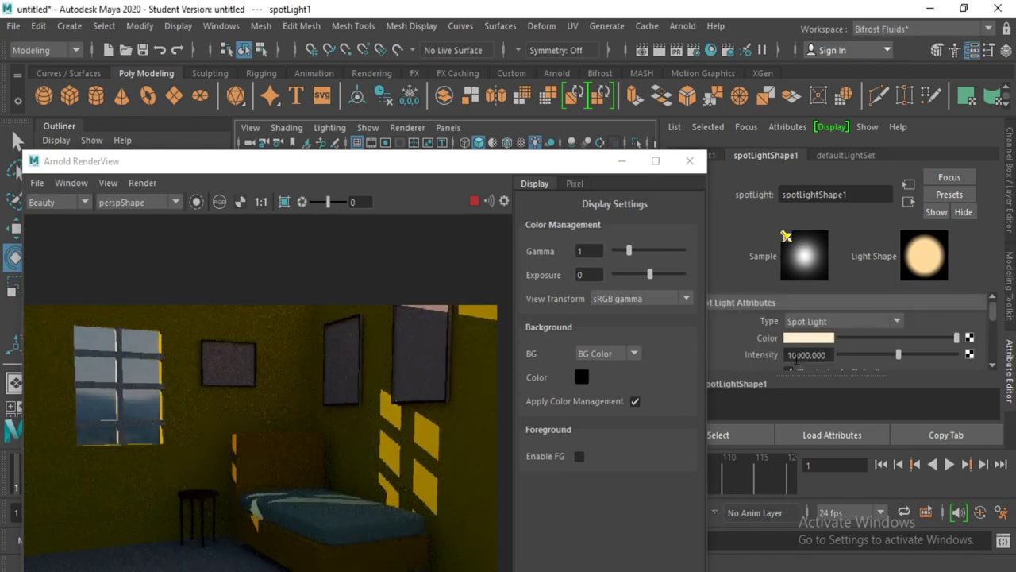
{"action": "left_click", "coordinate": [807, 355]}
{"action": "type", "text": "4"}
{"action": "key", "text": "Return"}
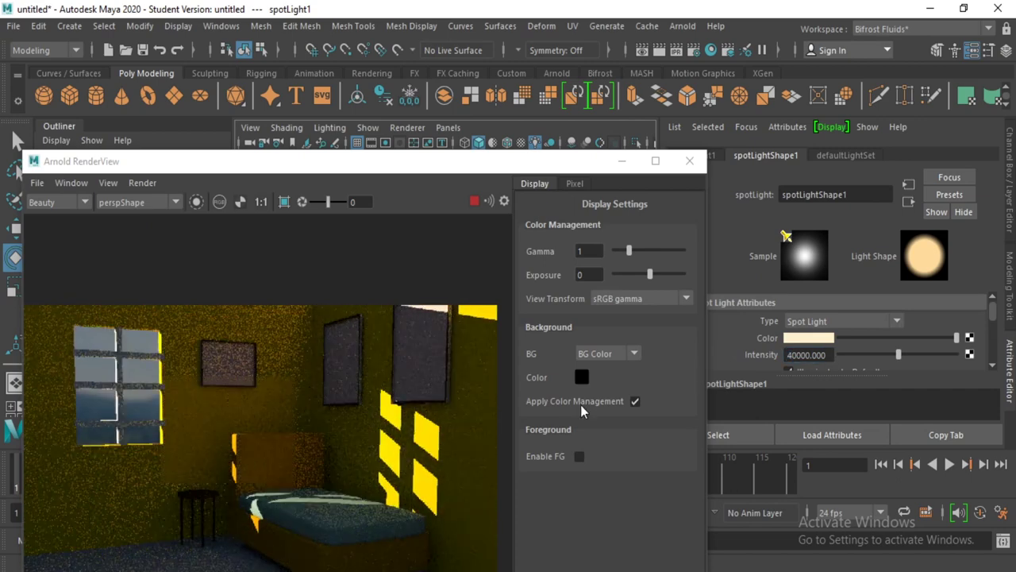
{"action": "left_click_drag", "start_coordinate": [542, 159], "coordinate": [681, 81]}
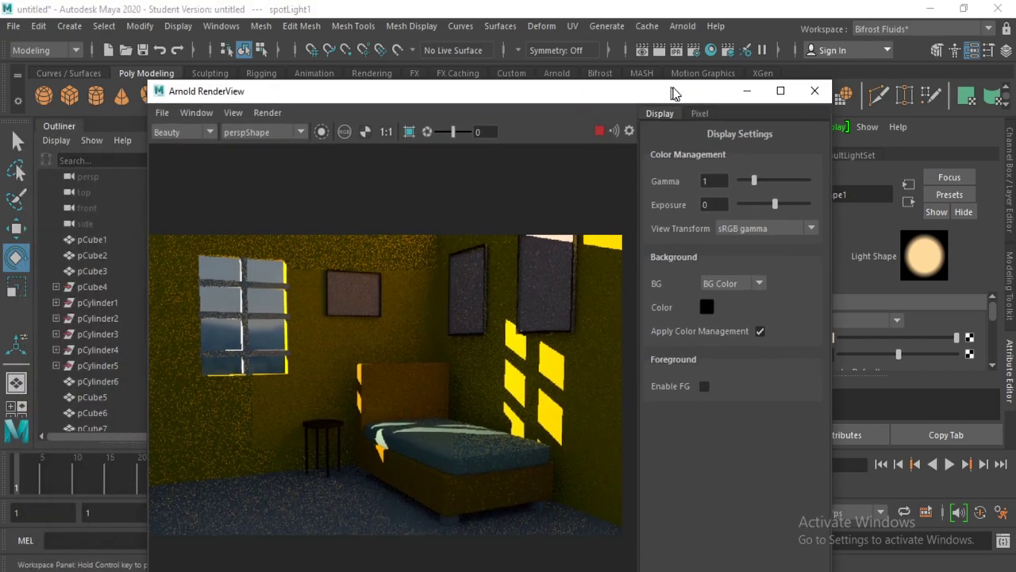
- Close the RenderView, orbit in persp, then switch the panel back to camera1
{"action": "left_click", "coordinate": [828, 84]}
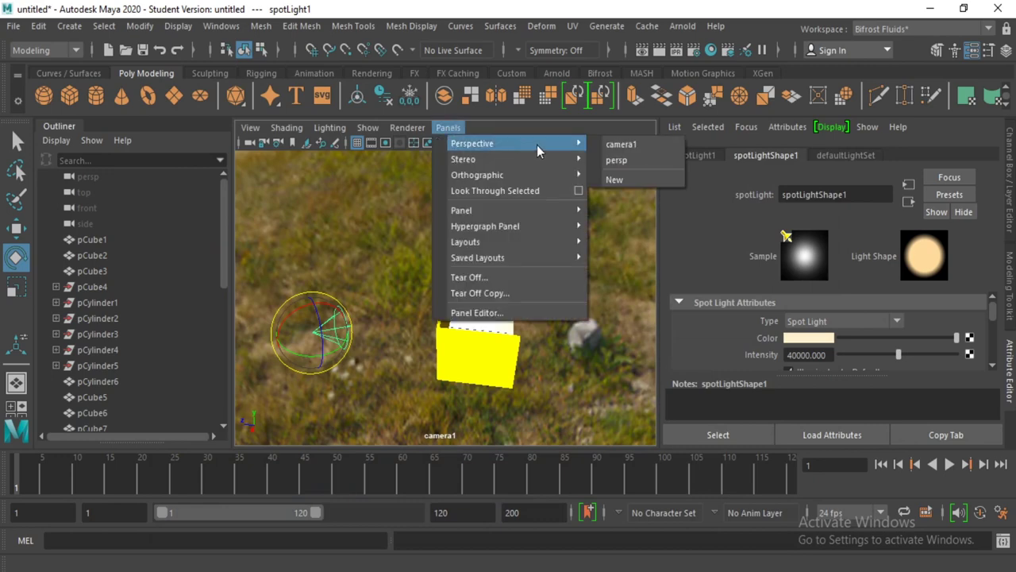
{"action": "left_click", "coordinate": [608, 162]}
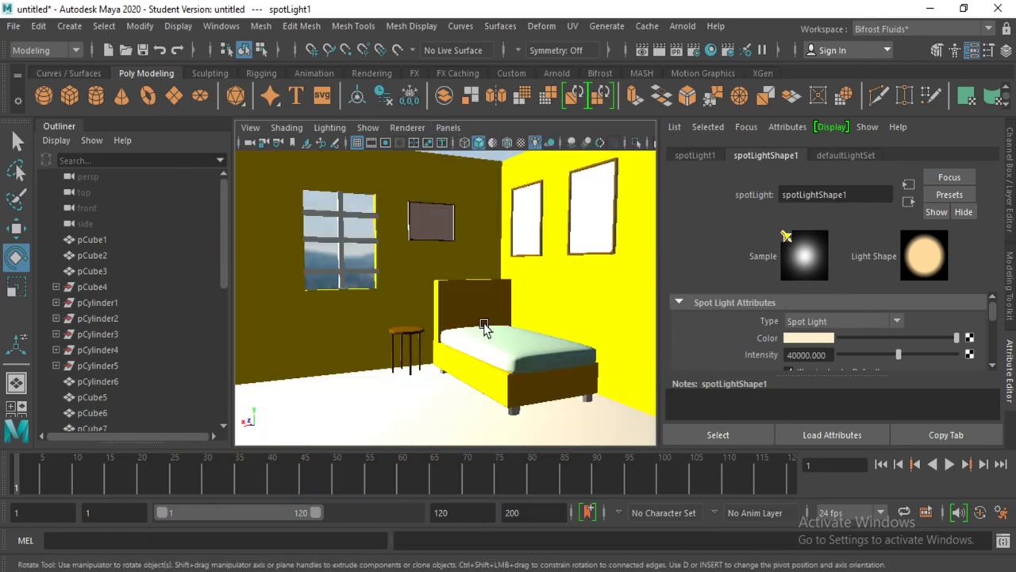
{"action": "left_click_drag", "start_coordinate": [485, 327], "coordinate": [511, 279], "text": "alt"}
{"action": "left_click", "coordinate": [448, 127]}
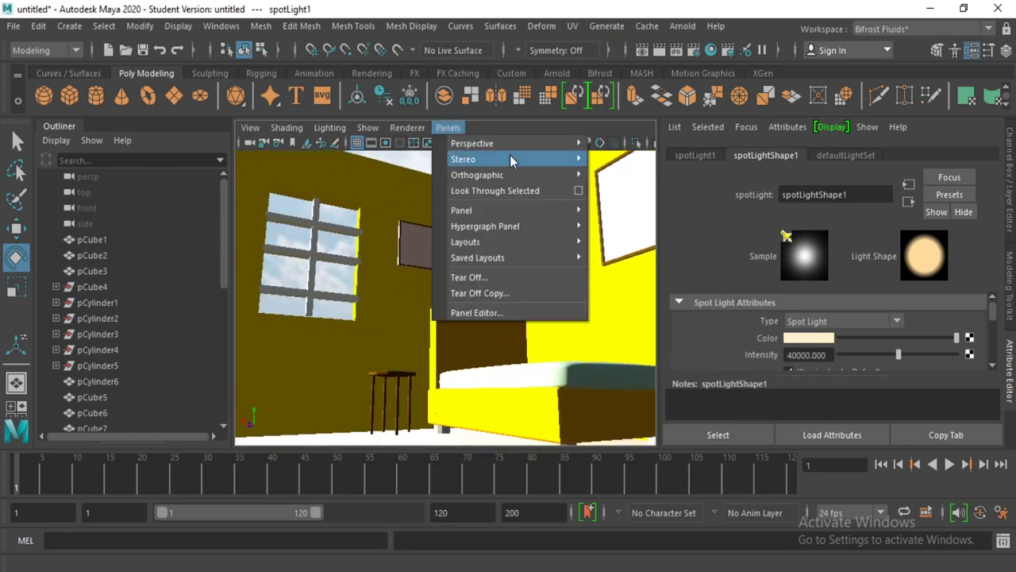
{"action": "mouse_move", "coordinate": [473, 143]}
{"action": "left_click", "coordinate": [619, 147]}
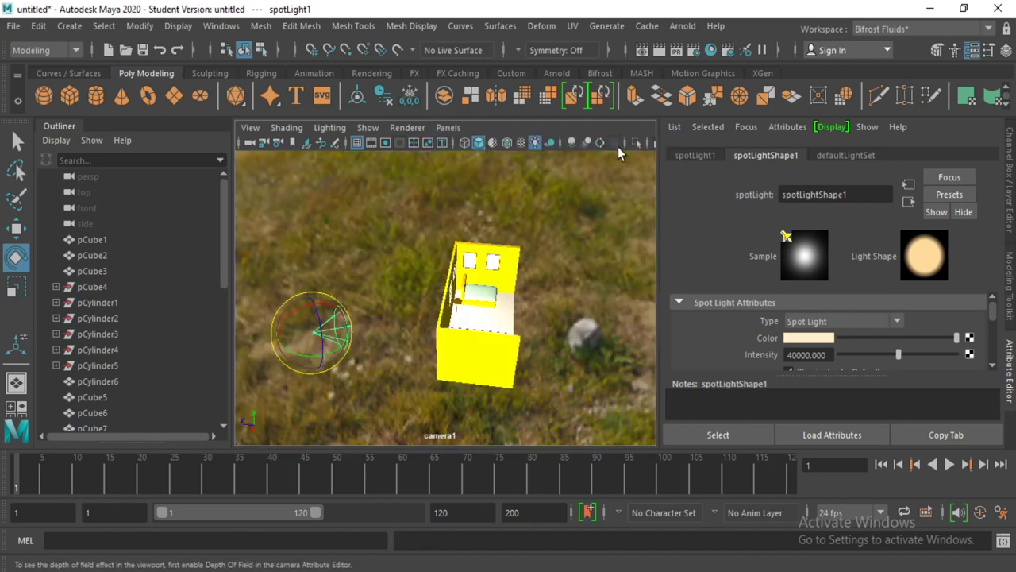
- Shift-drag a copy of floor pCube1 onto the walls and scale it as a ceiling
{"action": "scroll", "coordinate": [538, 318], "scroll_direction": "up", "scroll_amount": 2}
{"action": "left_click", "coordinate": [540, 321]}
{"action": "left_click_drag", "start_coordinate": [566, 343], "coordinate": [477, 333], "text": "alt"}
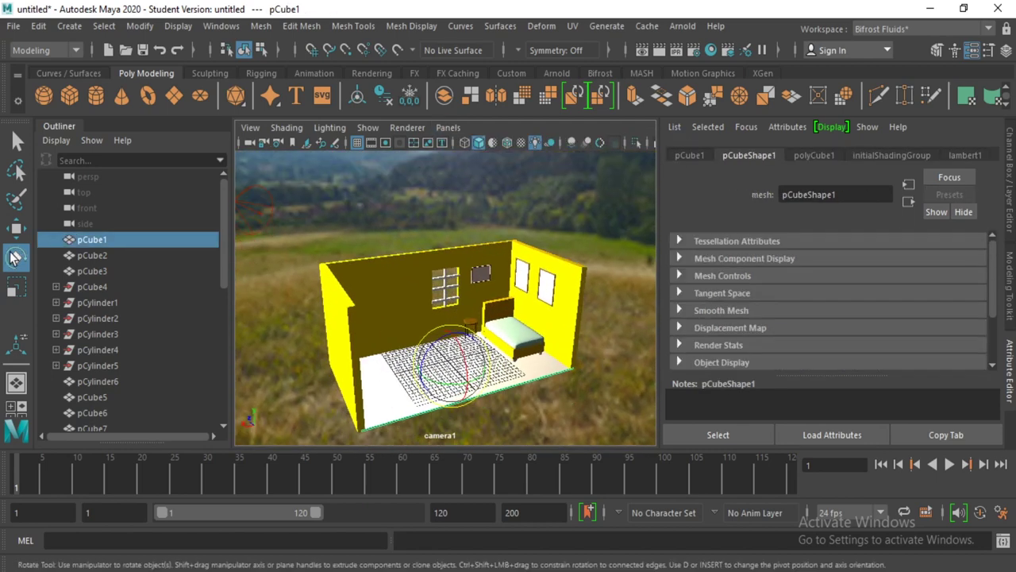
{"action": "left_click", "coordinate": [16, 228]}
{"action": "left_click_drag", "start_coordinate": [451, 327], "coordinate": [469, 220], "text": "shift"}
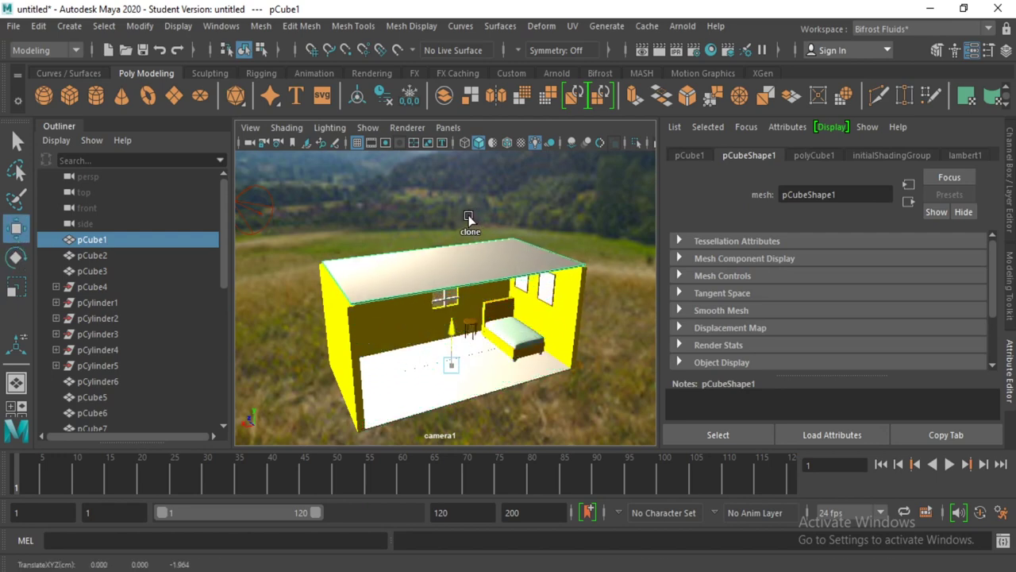
{"action": "left_click_drag", "start_coordinate": [469, 221], "coordinate": [467, 219], "text": "shift"}
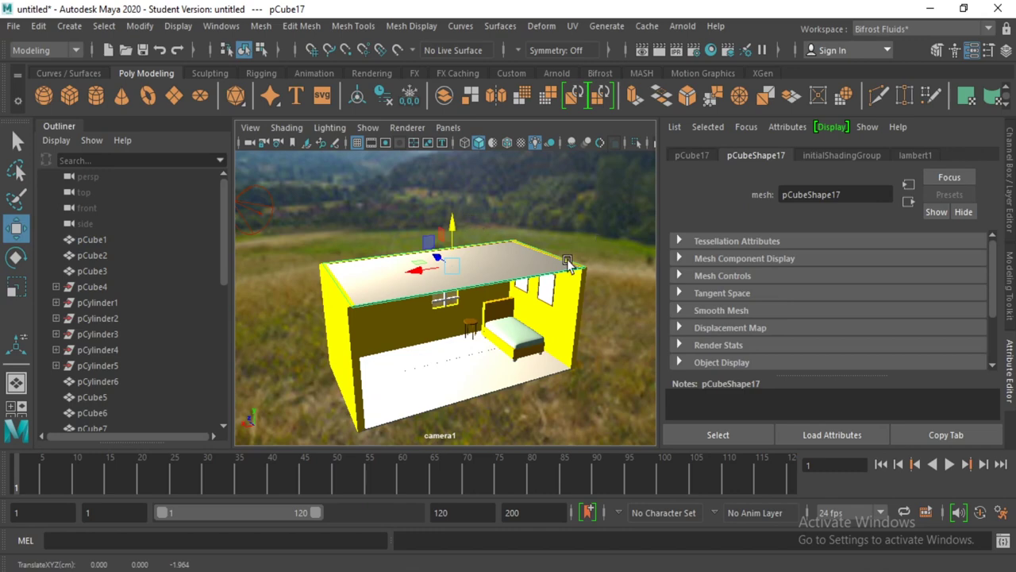
{"action": "left_click", "coordinate": [16, 291]}
{"action": "left_click_drag", "start_coordinate": [451, 235], "coordinate": [458, 199]}
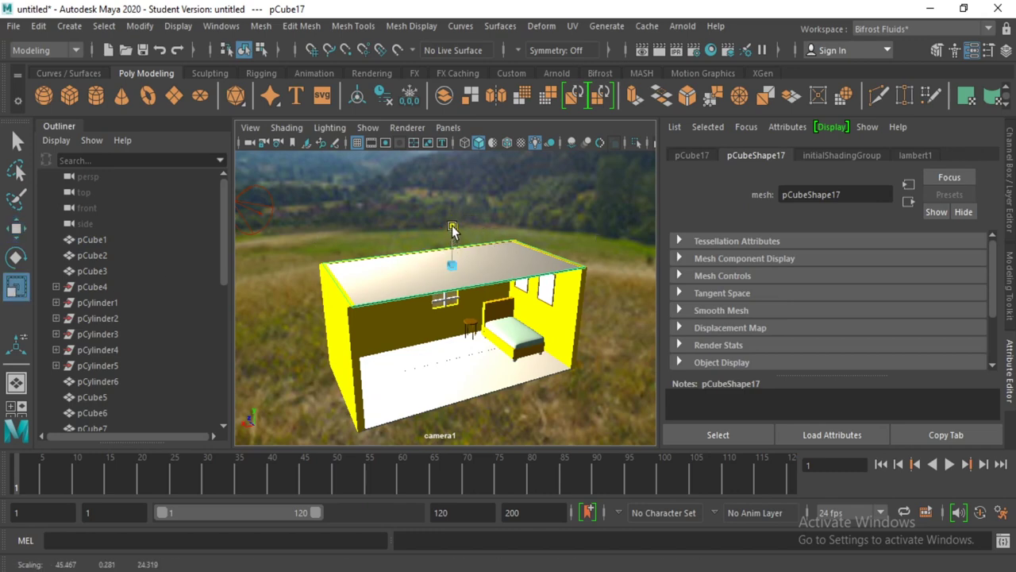
- Select the sky dome light, then reselect floor pCube1 and orbit closer
{"action": "left_click", "coordinate": [596, 252]}
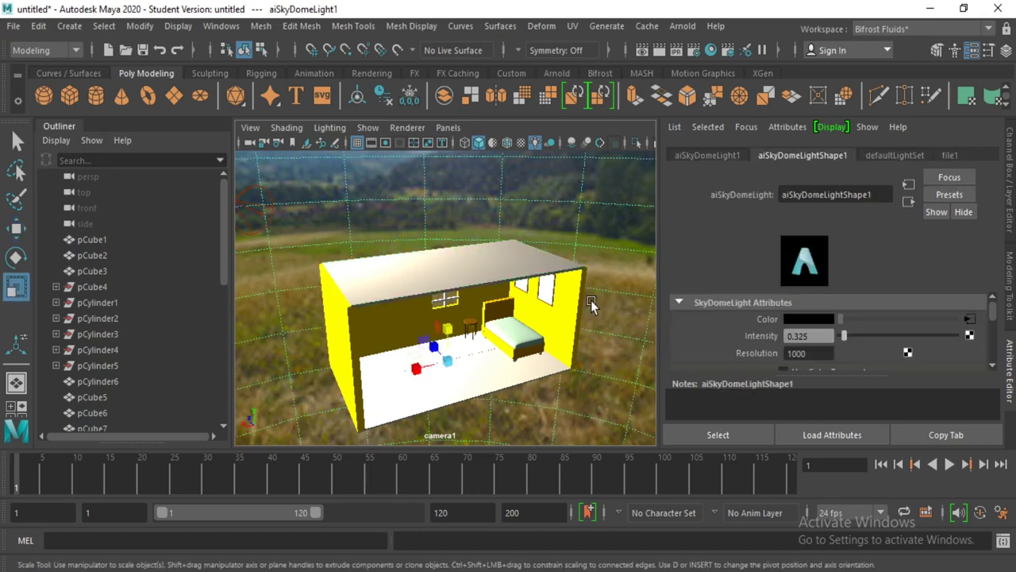
{"action": "scroll", "coordinate": [591, 305], "scroll_direction": "up", "scroll_amount": 3}
{"action": "left_click", "coordinate": [517, 406]}
{"action": "left_click_drag", "start_coordinate": [538, 413], "coordinate": [535, 379], "text": "alt"}
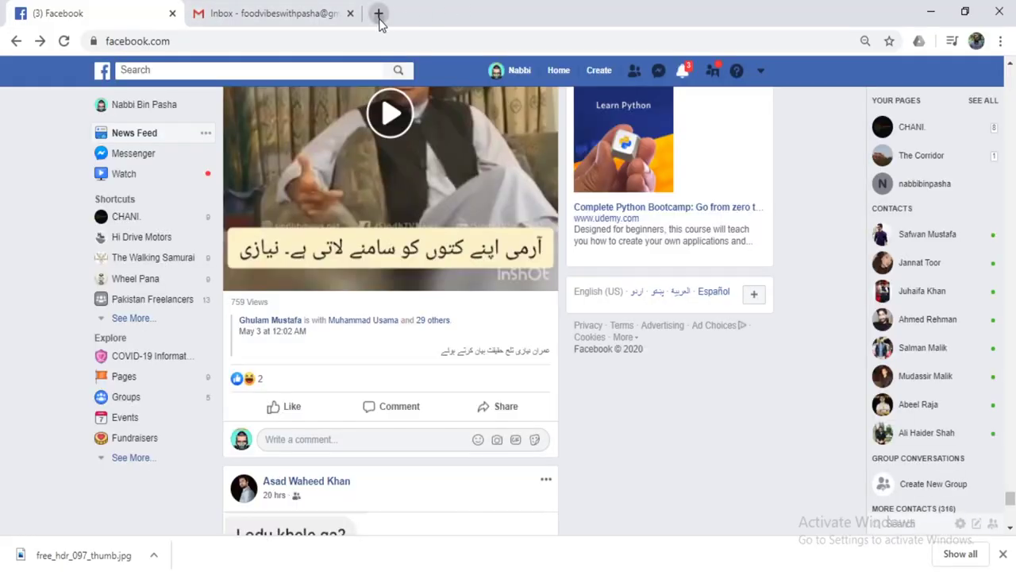
- Run a Google image search for 'floor texture' in a new Chrome tab
{"action": "left_click", "coordinate": [379, 12]}
{"action": "type", "text": "google.com"}
{"action": "key", "text": "Return"}
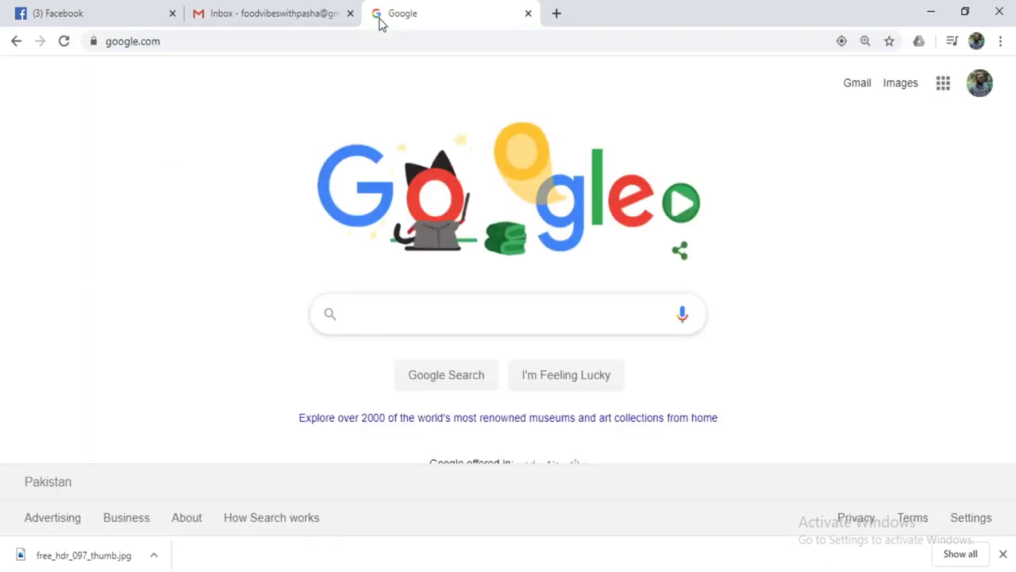
{"action": "type", "text": "floor tex"}
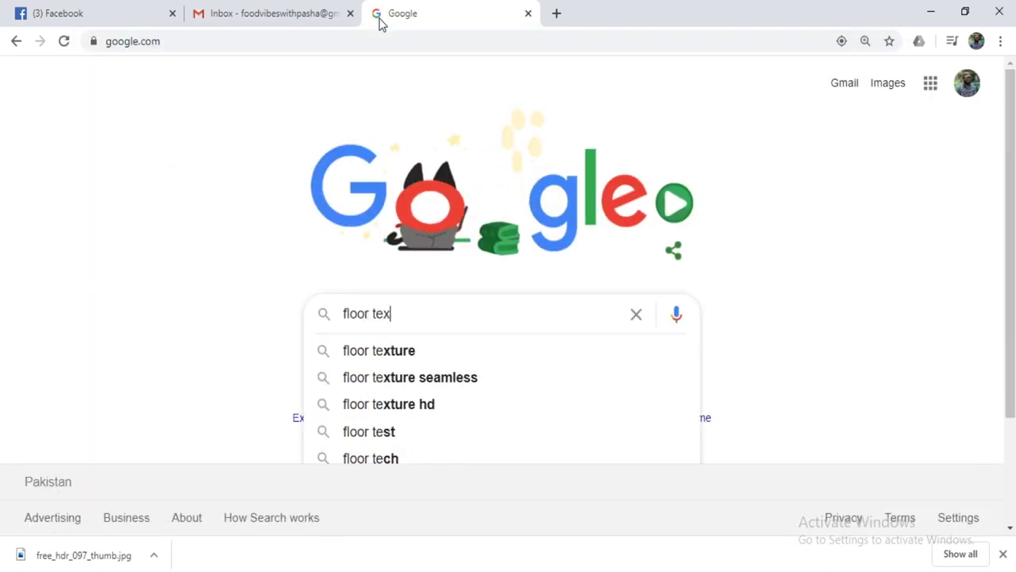
{"action": "type", "text": "ture"}
{"action": "key", "text": "Return"}
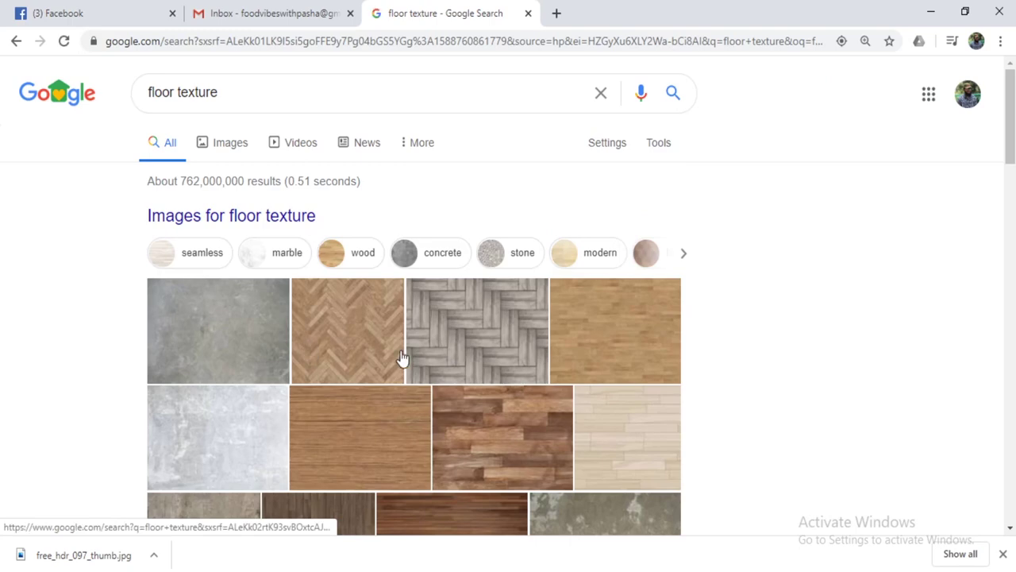
{"action": "scroll", "coordinate": [468, 416], "scroll_direction": "down", "scroll_amount": 1}
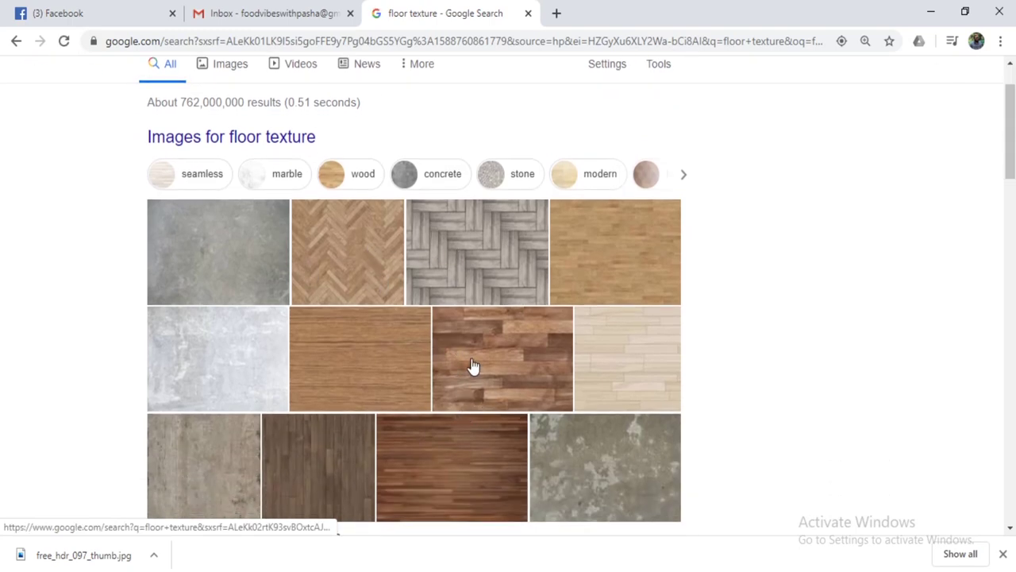
- Save the seamless wood floor image to the Desktop and return to Maya
{"action": "left_click", "coordinate": [472, 366]}
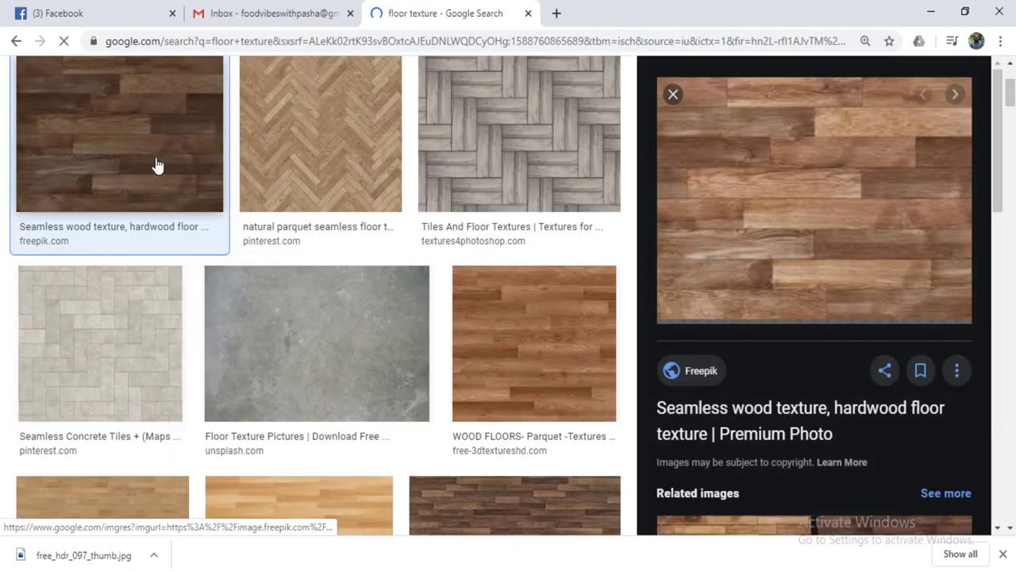
{"action": "right_click", "coordinate": [794, 195]}
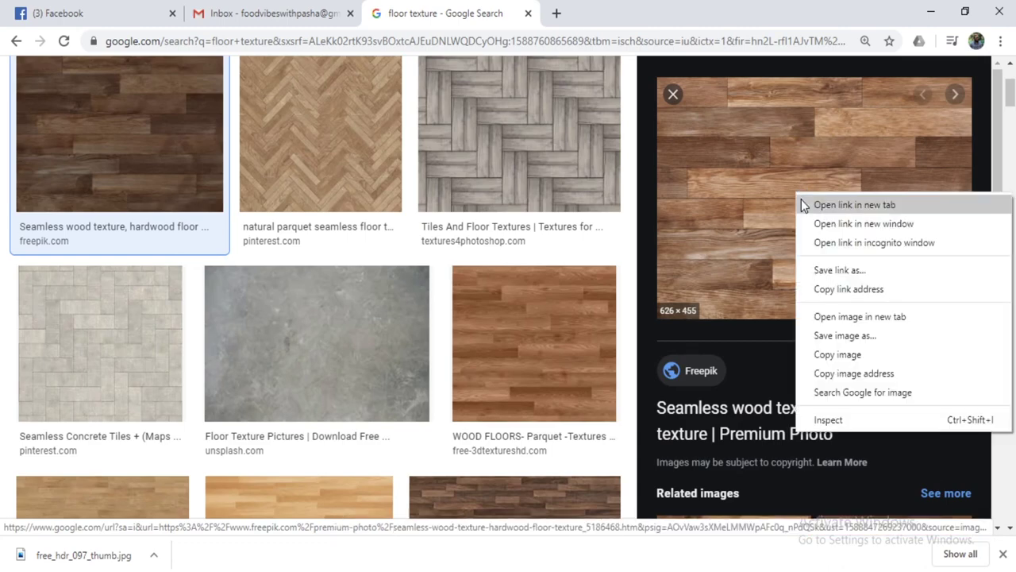
{"action": "left_click", "coordinate": [844, 333]}
{"action": "left_click", "coordinate": [379, 351]}
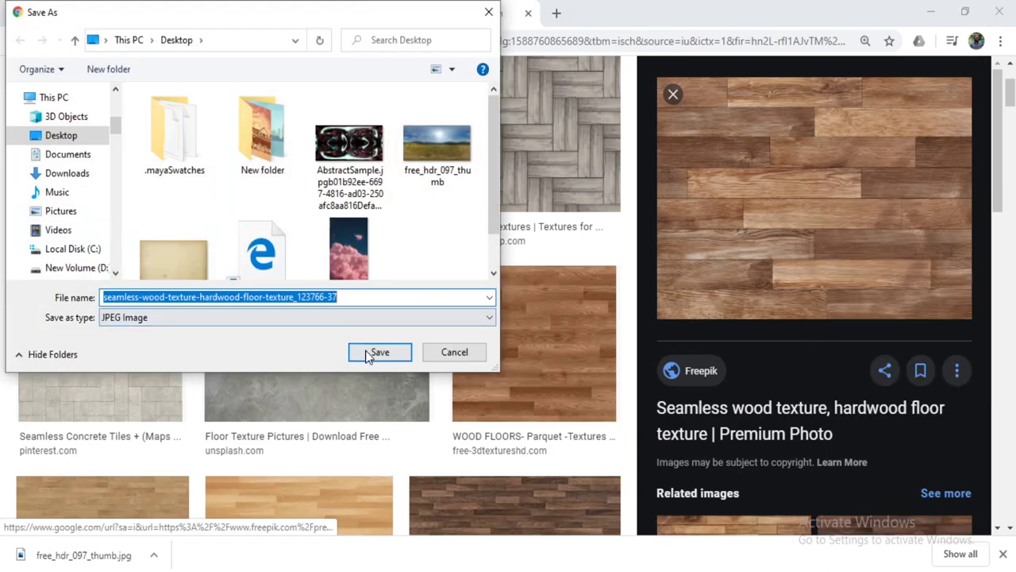
{"action": "left_click", "coordinate": [931, 11]}
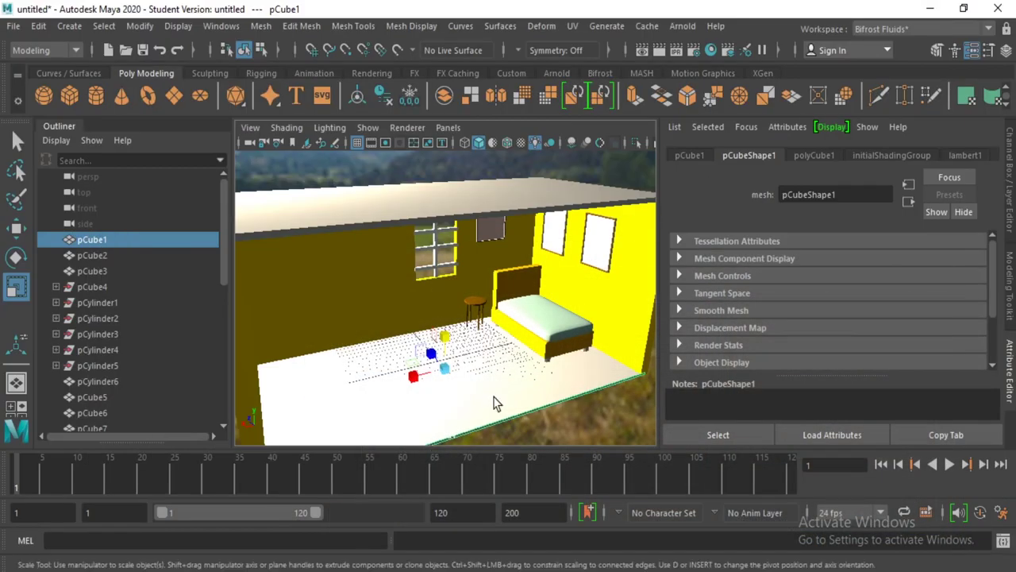
- Give the floor a new Lambert material with the seamless wood JPG as its Color file texture
{"action": "right_click_drag", "start_coordinate": [487, 155], "coordinate": [619, 508]}
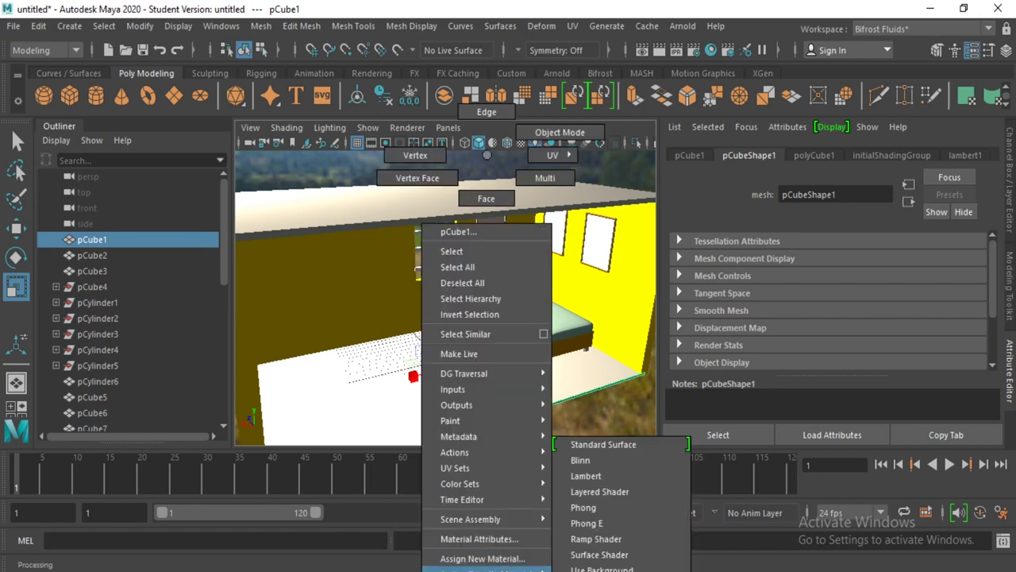
{"action": "right_click_drag", "start_coordinate": [619, 508], "coordinate": [621, 476]}
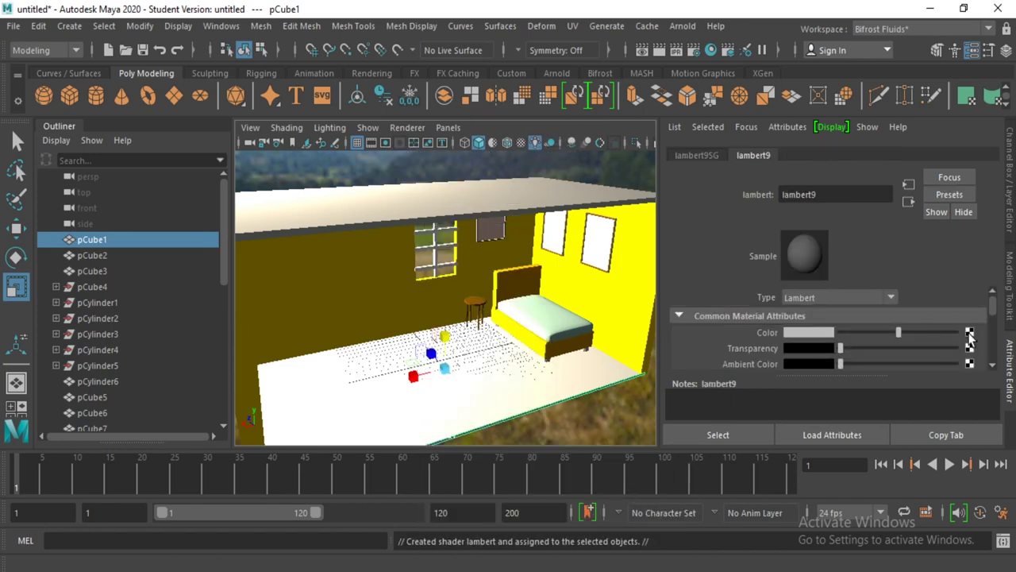
{"action": "left_click", "coordinate": [970, 334]}
{"action": "left_click", "coordinate": [808, 336]}
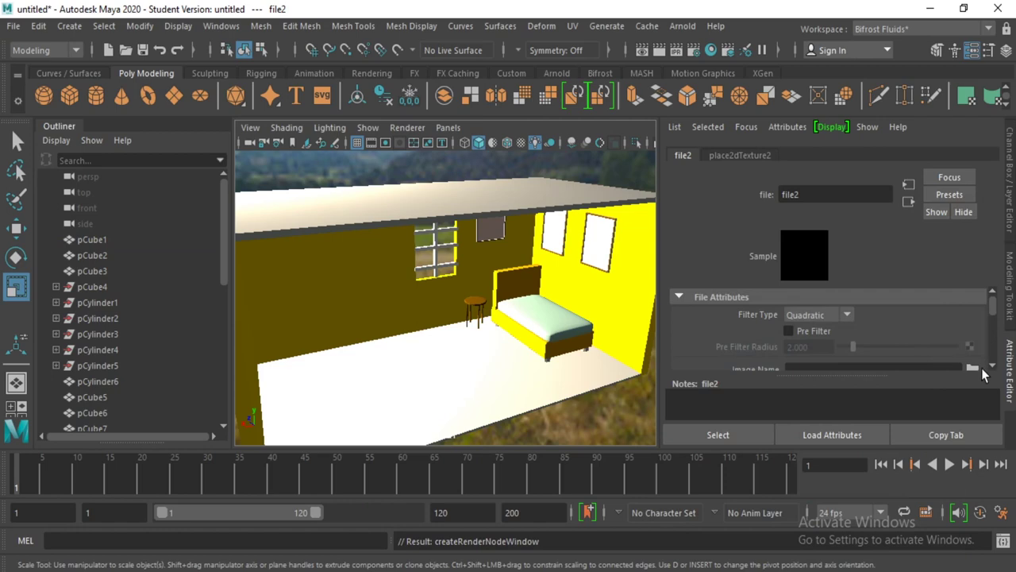
{"action": "left_click", "coordinate": [972, 367]}
{"action": "left_click", "coordinate": [285, 211]}
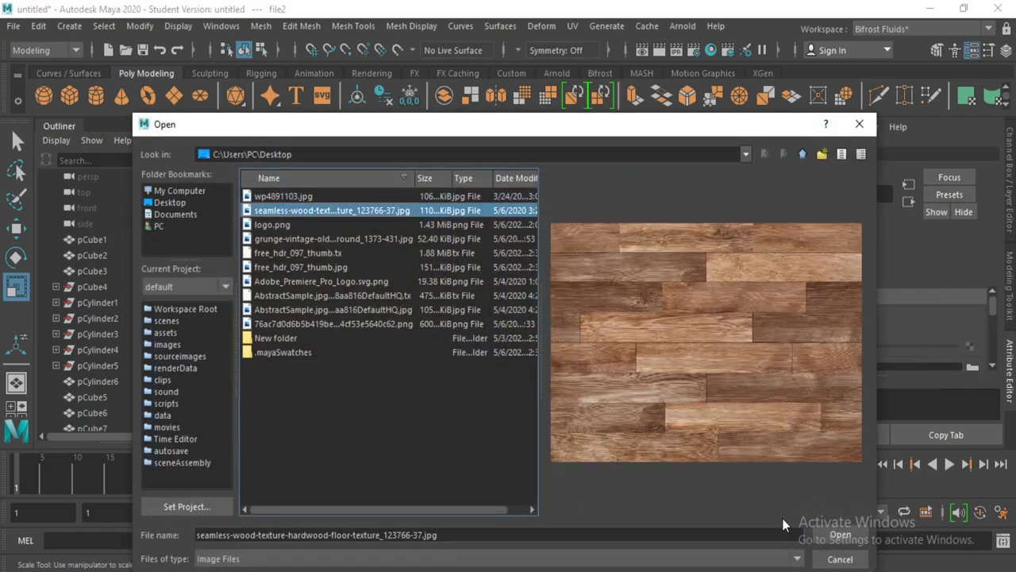
{"action": "left_click", "coordinate": [823, 531]}
- Select the floor pCube1, check its lambert9 material, and show textures in the viewport
{"action": "left_click", "coordinate": [432, 358]}
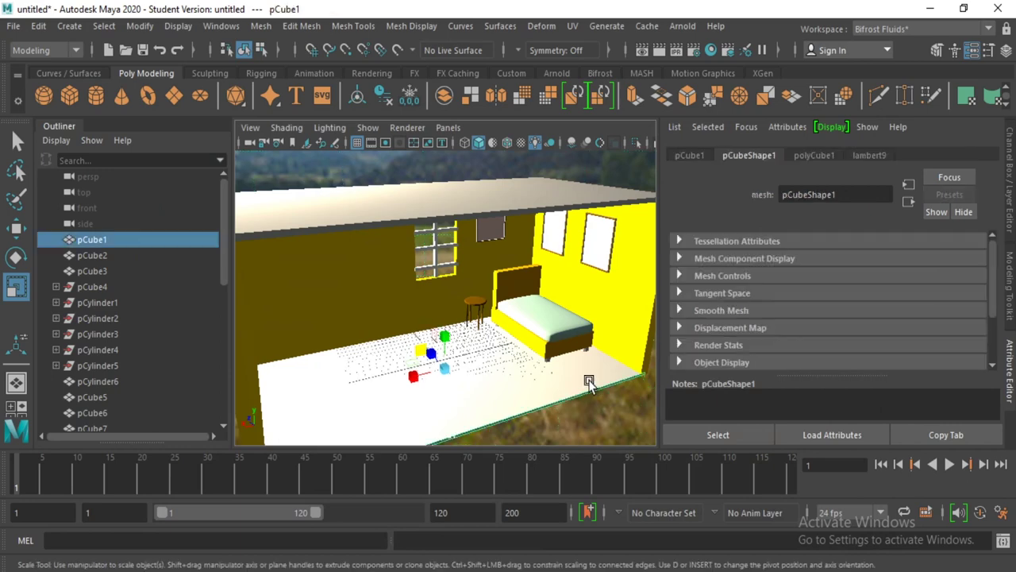
{"action": "left_click", "coordinate": [865, 158]}
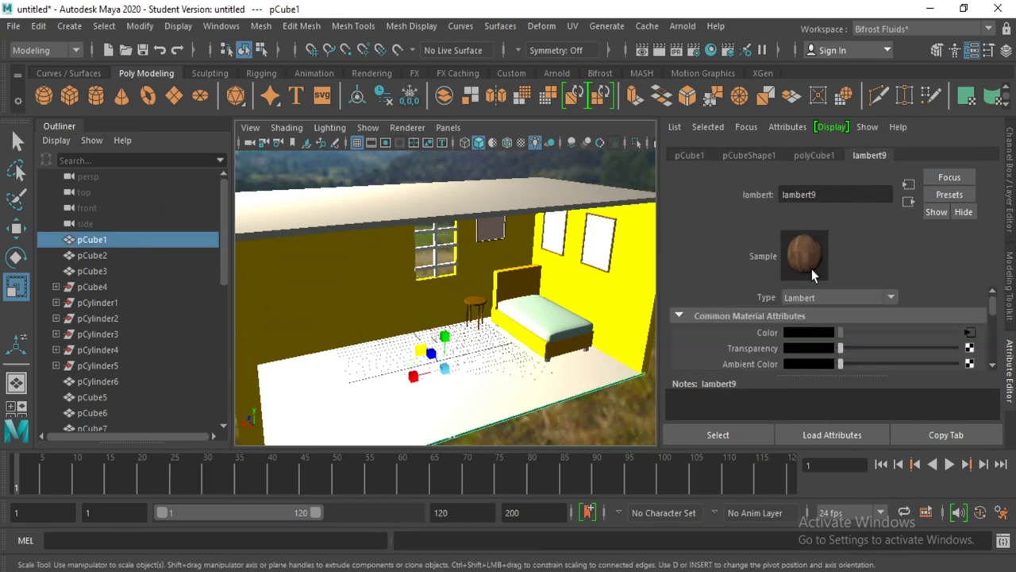
{"action": "key", "text": "6"}
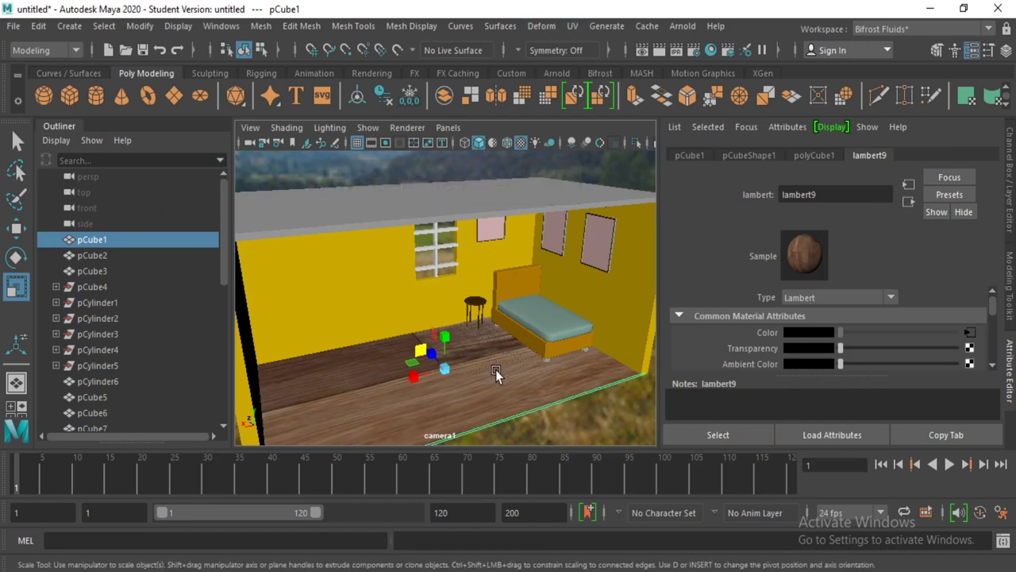
{"action": "left_click", "coordinate": [573, 25]}
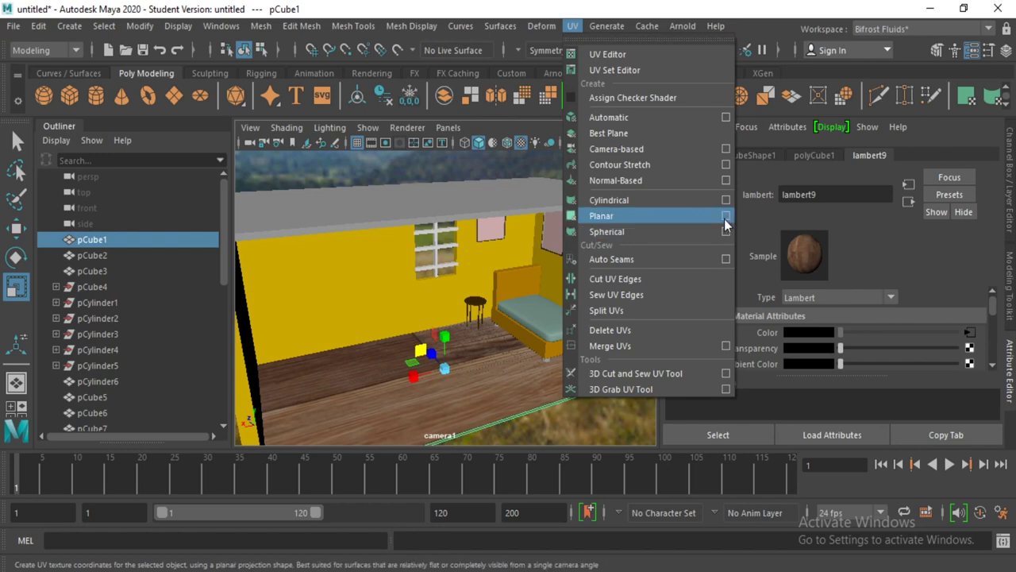
- Apply a planar UV projection to the floor and shrink it so the planks tile smaller
{"action": "left_click", "coordinate": [726, 216]}
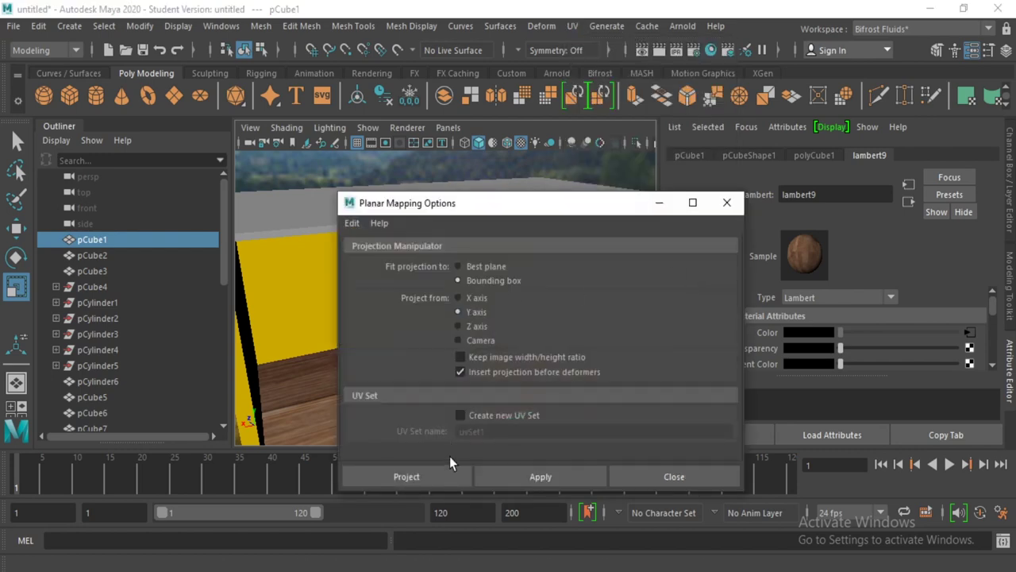
{"action": "left_click", "coordinate": [434, 477]}
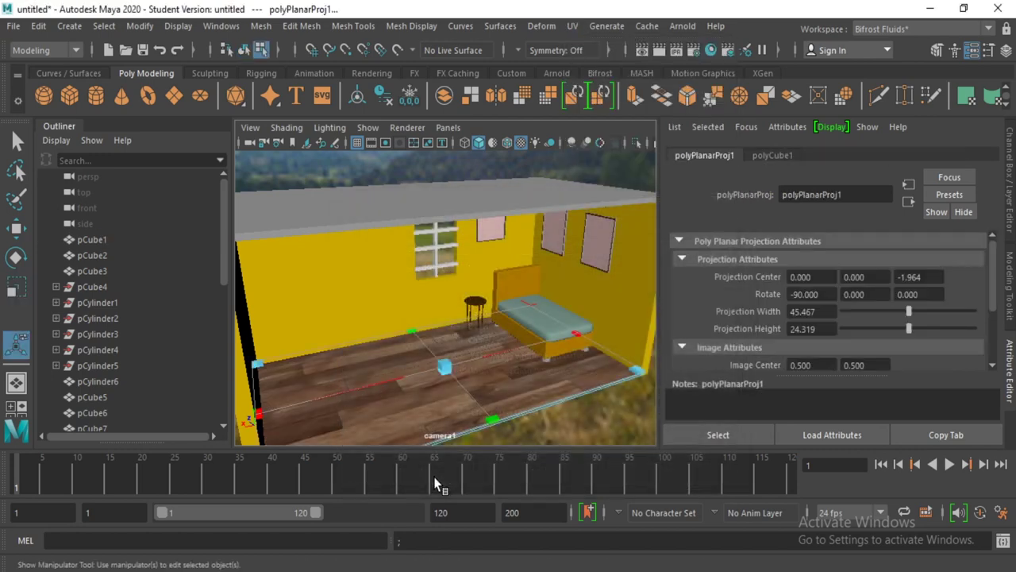
{"action": "left_click_drag", "start_coordinate": [256, 366], "coordinate": [404, 381]}
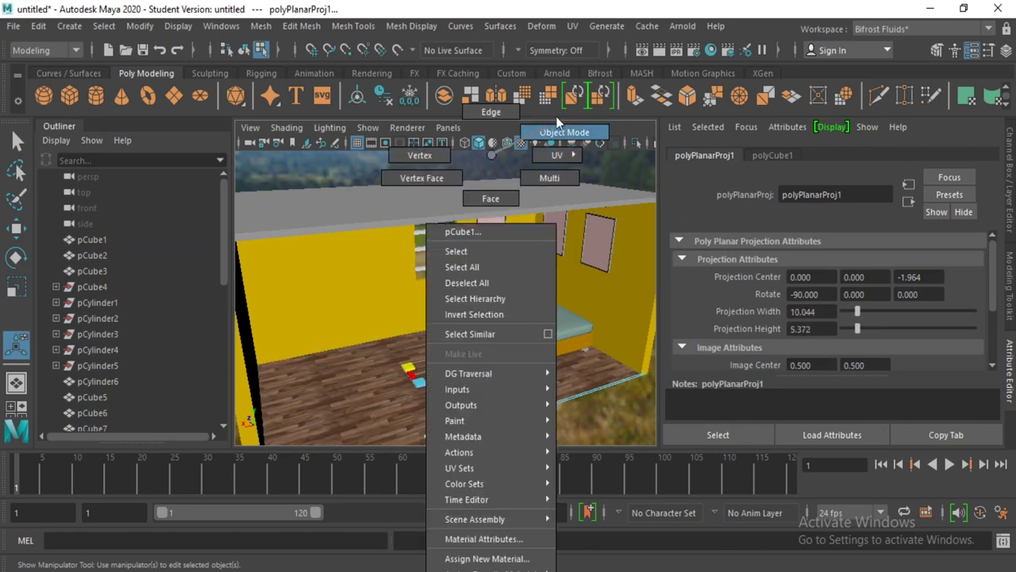
{"action": "right_click_drag", "start_coordinate": [508, 186], "coordinate": [556, 114]}
- Select aiSkyDomeLight1 and orbit the camera toward the window wall
{"action": "left_click", "coordinate": [601, 407]}
{"action": "scroll", "coordinate": [599, 403], "scroll_direction": "up", "scroll_amount": 5}
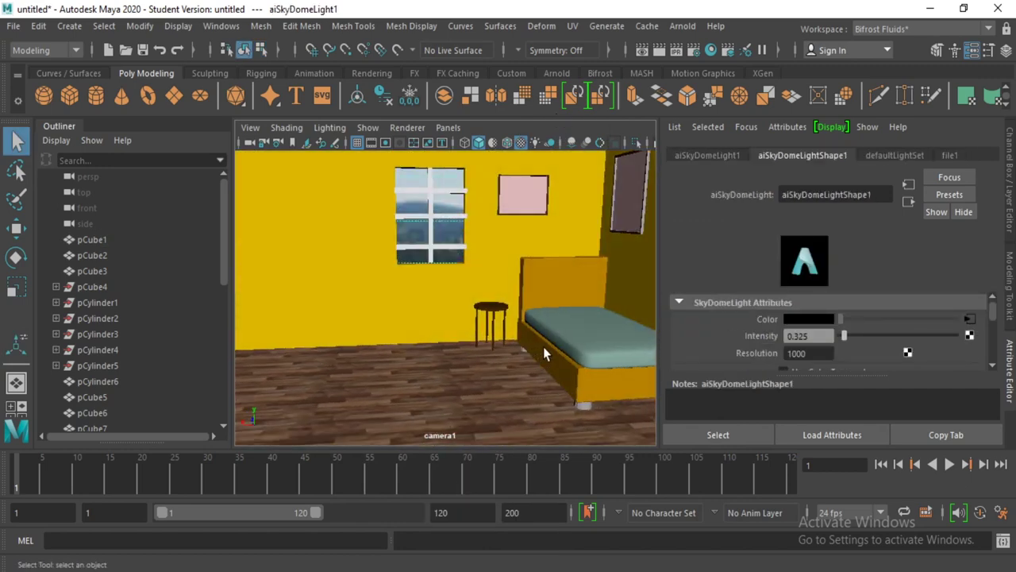
{"action": "mouse_move", "coordinate": [543, 347]}
{"action": "left_mouse_down", "text": "alt"}
{"action": "mouse_move", "coordinate": [476, 357]}
{"action": "mouse_move", "coordinate": [487, 347]}
{"action": "left_mouse_up", "text": "alt"}
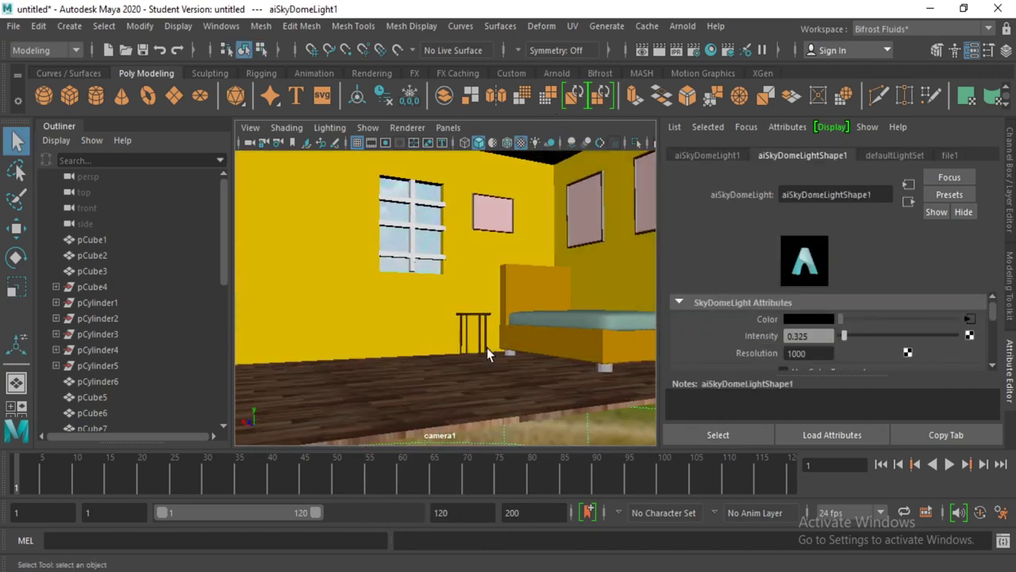
{"action": "left_click", "coordinate": [694, 50]}
- Create an aiAtmosphereVolume in Arnold's Environment settings with density 0.005
{"action": "scroll", "coordinate": [320, 411], "scroll_direction": "down", "scroll_amount": 3}
{"action": "scroll", "coordinate": [319, 411], "scroll_direction": "down", "scroll_amount": 5}
{"action": "scroll", "coordinate": [357, 379], "scroll_direction": "down", "scroll_amount": 2}
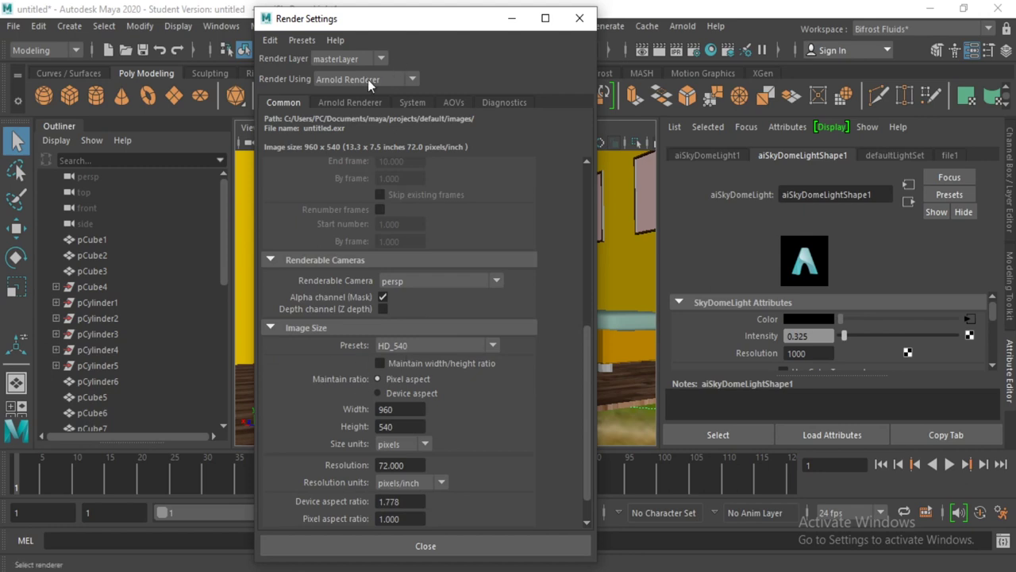
{"action": "left_click", "coordinate": [351, 103]}
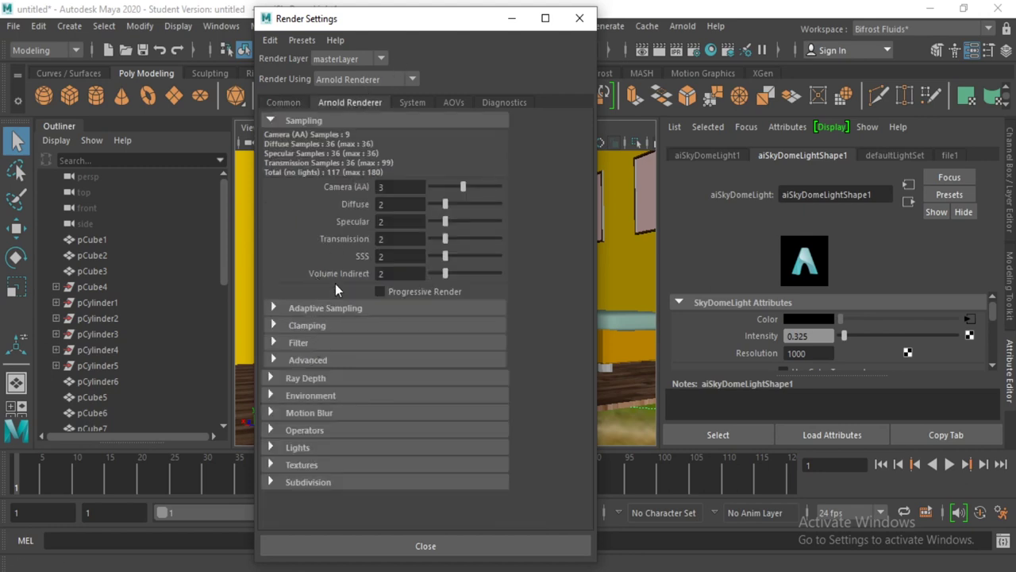
{"action": "left_click", "coordinate": [271, 394]}
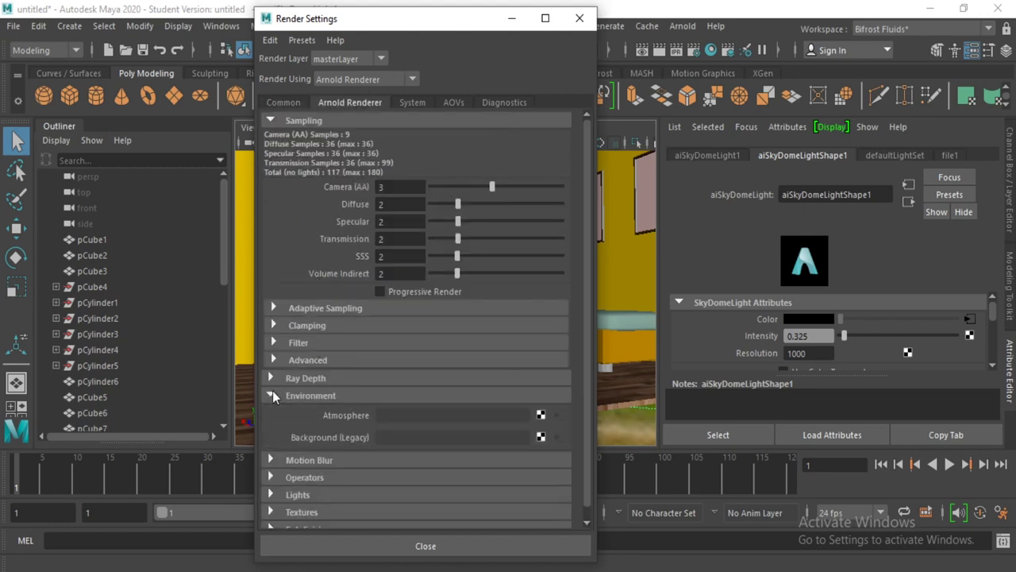
{"action": "left_click", "coordinate": [539, 413]}
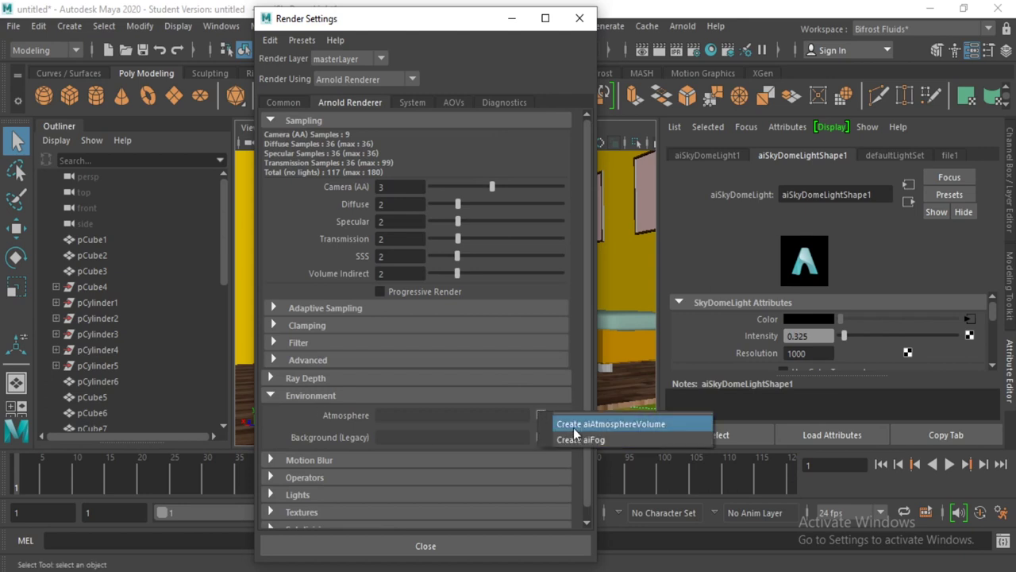
{"action": "left_click", "coordinate": [593, 424]}
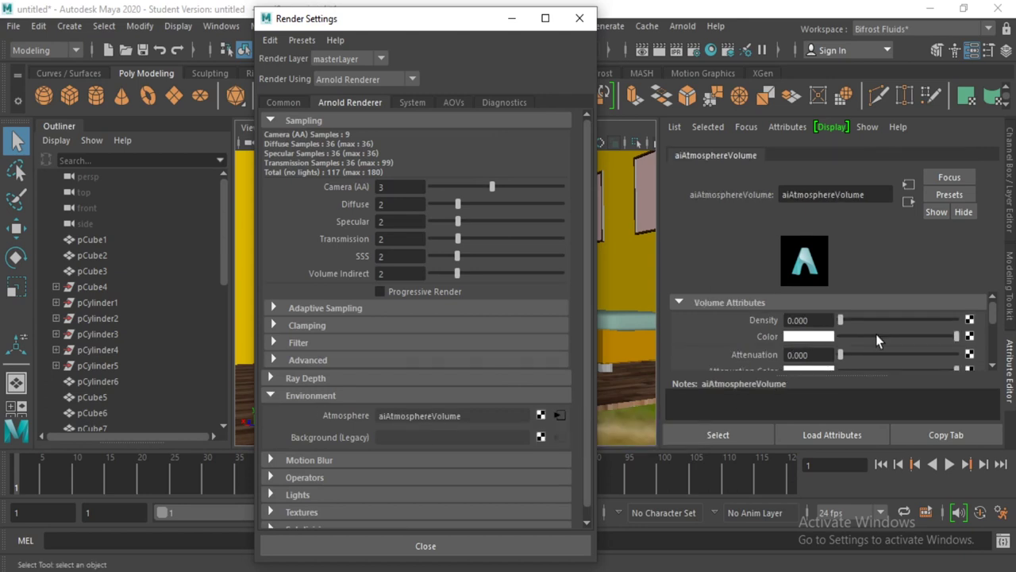
{"action": "left_click", "coordinate": [810, 322]}
{"action": "type", "text": "0.005"}
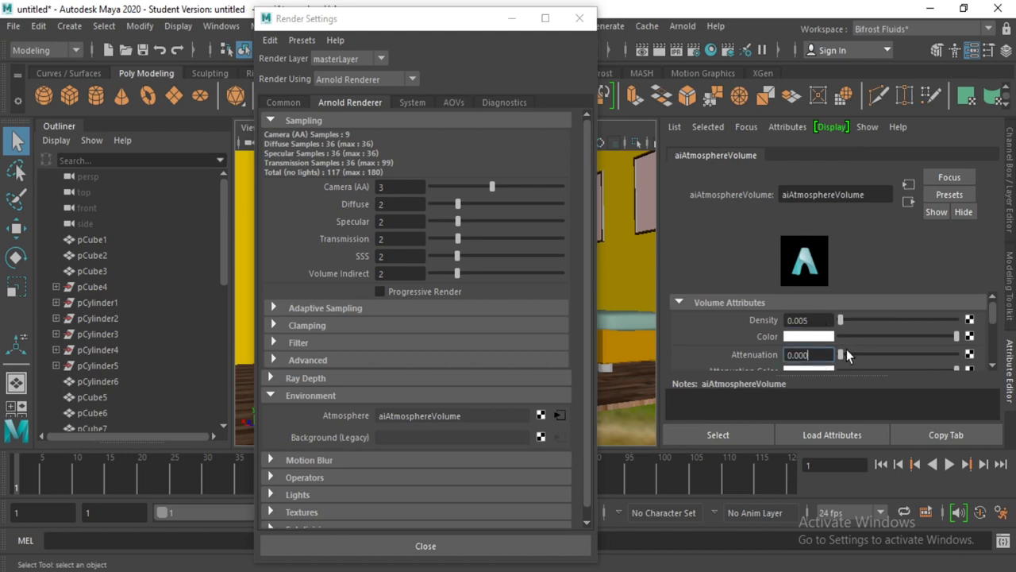
- Adjust the fog's anisotropy to 0.9 and start an Arnold render
{"action": "left_click", "coordinate": [512, 18]}
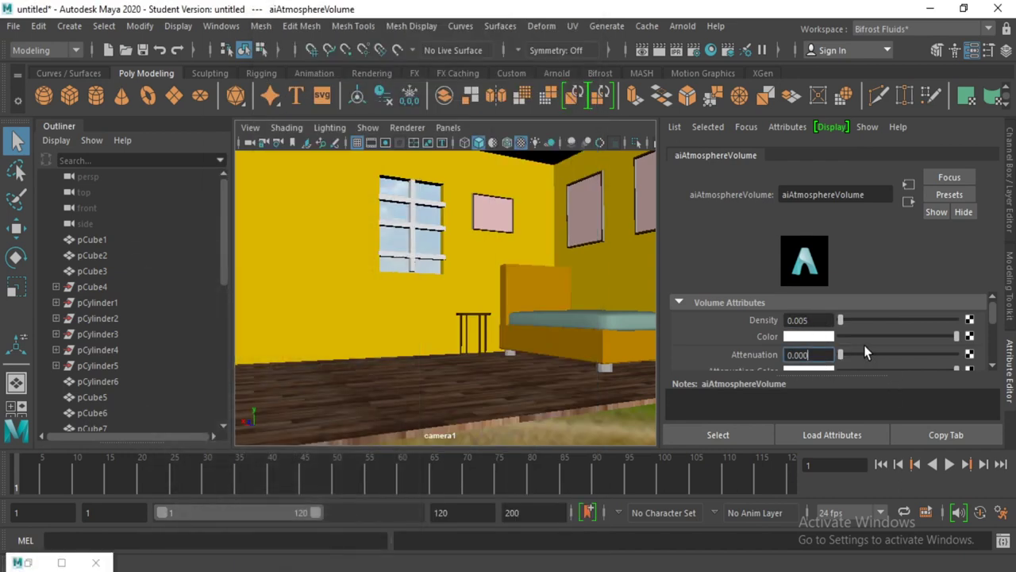
{"action": "scroll", "coordinate": [864, 354], "scroll_direction": "down", "scroll_amount": 3}
{"action": "left_click_drag", "start_coordinate": [899, 297], "coordinate": [957, 295]}
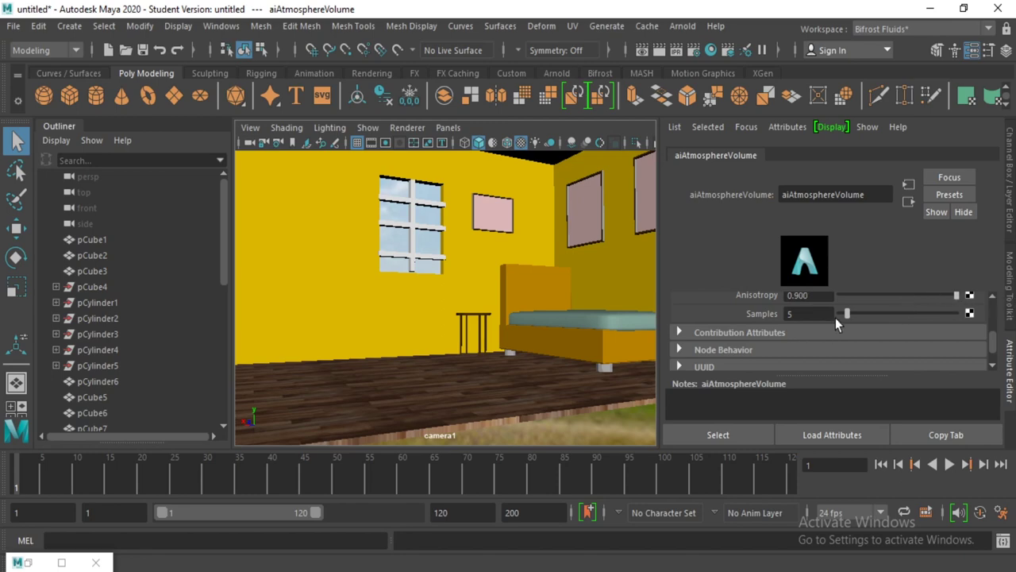
{"action": "scroll", "coordinate": [842, 320], "scroll_direction": "up", "scroll_amount": 3}
{"action": "left_click", "coordinate": [694, 27]}
{"action": "left_click", "coordinate": [689, 52]}
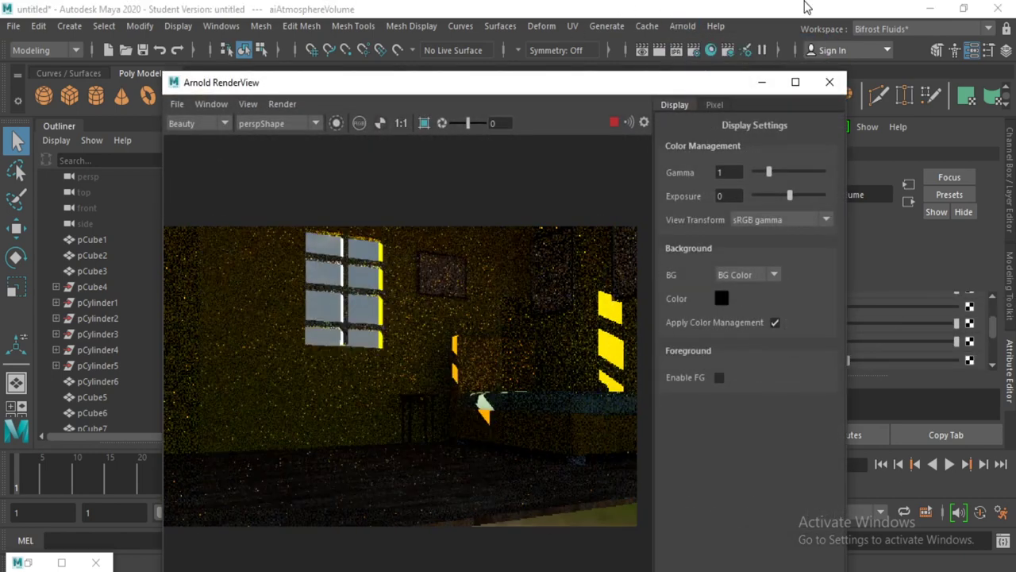
- Move the RenderView aside and reopen Render Settings on the Common tab
{"action": "mouse_move", "coordinate": [656, 92]}
{"action": "left_mouse_down"}
{"action": "mouse_move", "coordinate": [734, 101]}
{"action": "mouse_move", "coordinate": [365, 120]}
{"action": "mouse_move", "coordinate": [469, 66]}
{"action": "mouse_move", "coordinate": [489, 69]}
{"action": "mouse_move", "coordinate": [475, 97]}
{"action": "mouse_move", "coordinate": [480, 88]}
{"action": "left_mouse_up"}
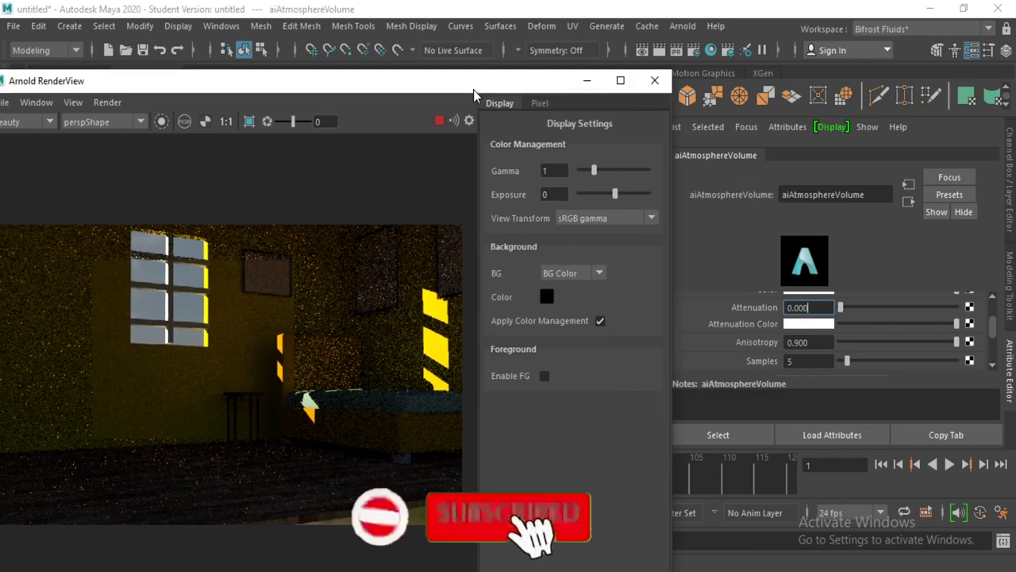
{"action": "left_click", "coordinate": [676, 50]}
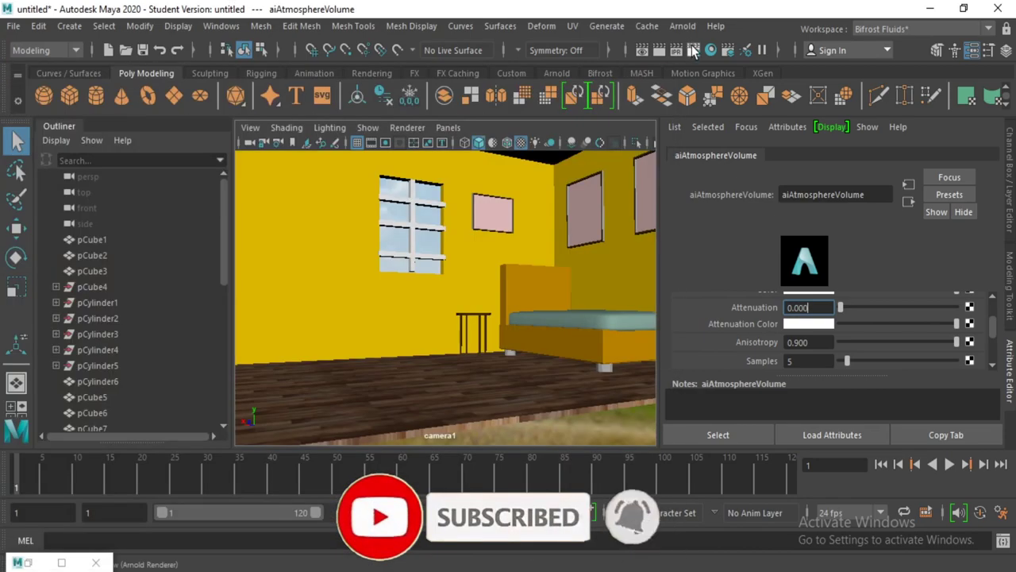
{"action": "left_click", "coordinate": [284, 103]}
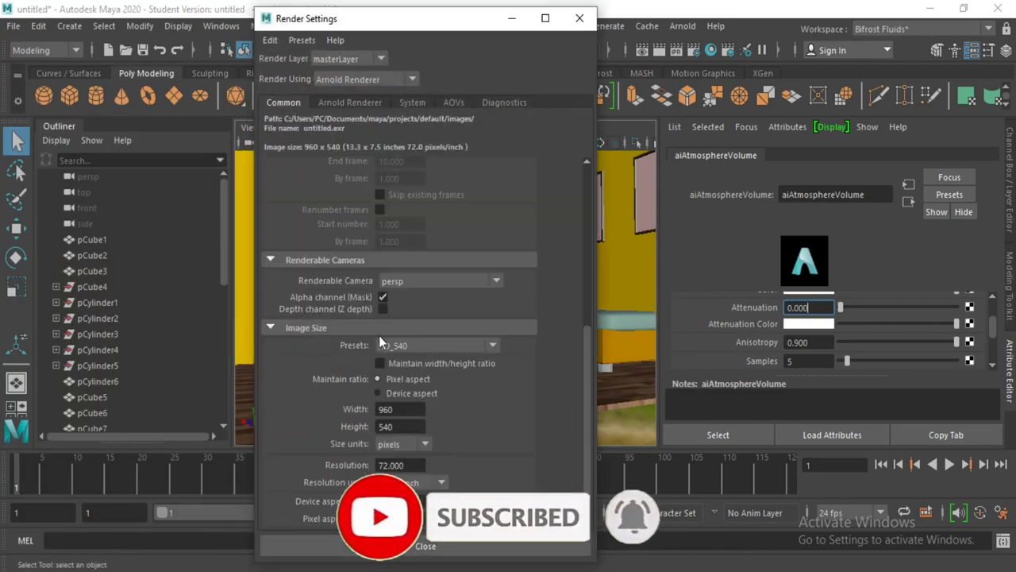
- Set the image size to 1080 x 1920 and render the portrait image with Arnold
{"action": "left_click", "coordinate": [401, 409]}
{"action": "type", "text": "10"}
{"action": "key", "text": "BackSpace"}
{"action": "key", "text": "BackSpace"}
{"action": "key", "text": "BackSpace"}
{"action": "type", "text": "1080"}
{"action": "key", "text": "Tab"}
{"action": "type", "text": "1920"}
{"action": "key", "text": "Return"}
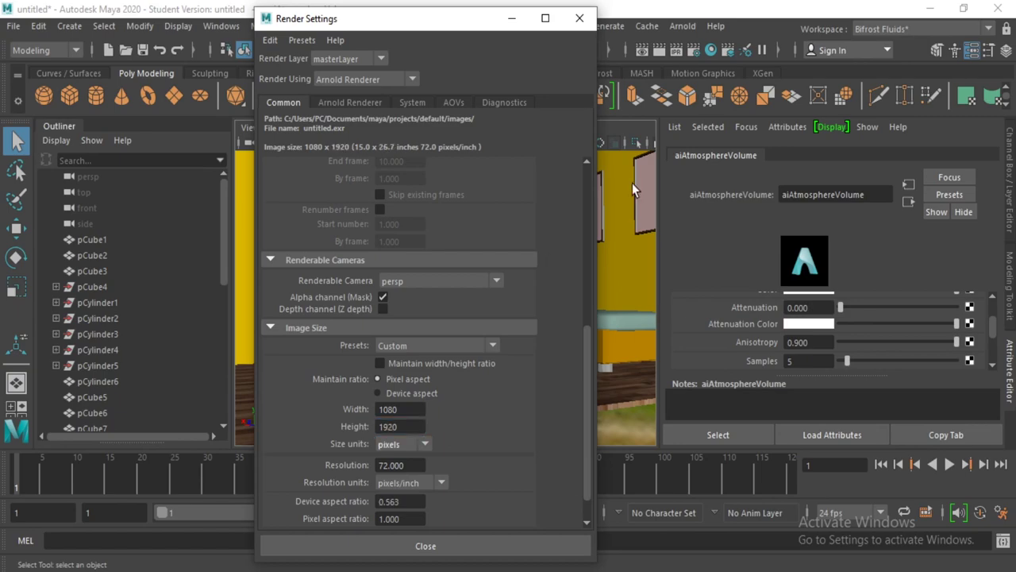
{"action": "left_click", "coordinate": [580, 17]}
{"action": "left_click", "coordinate": [683, 26]}
{"action": "left_click", "coordinate": [695, 54]}
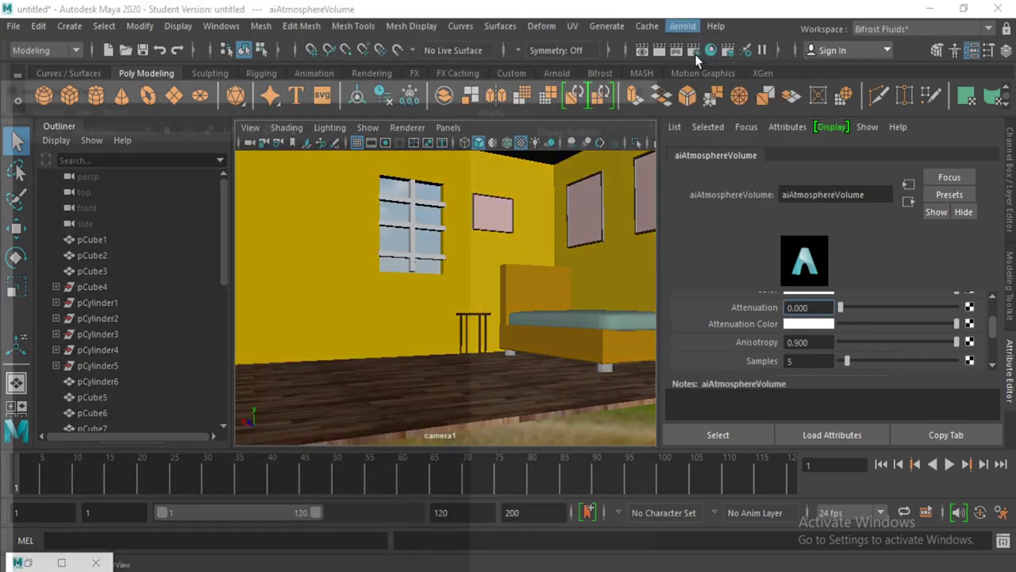
- Frame the full render in RenderView, reposition its window, and pull the camera back
{"action": "scroll", "coordinate": [338, 191], "scroll_direction": "down", "scroll_amount": 3}
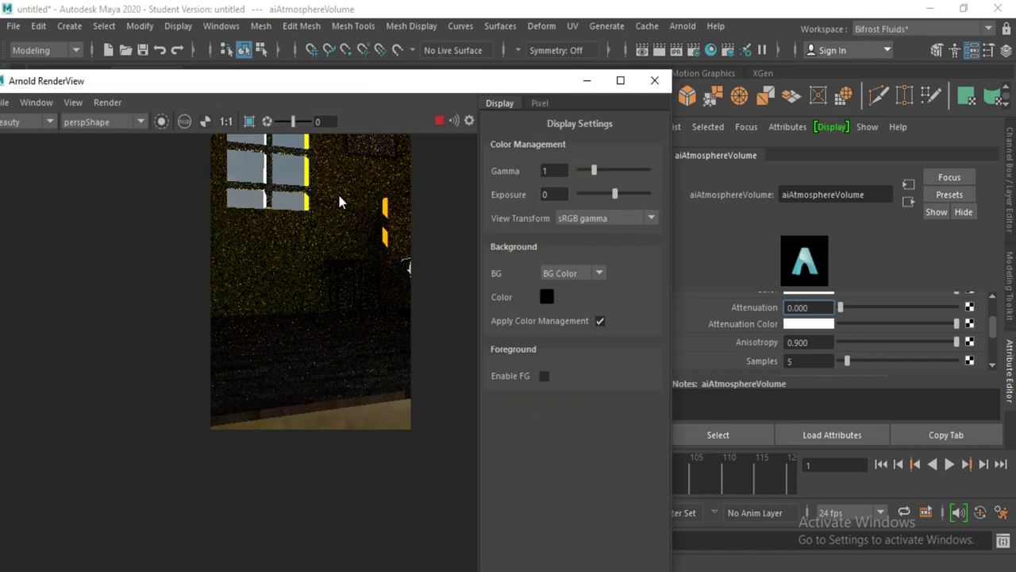
{"action": "middle_click_drag", "start_coordinate": [349, 193], "coordinate": [328, 306]}
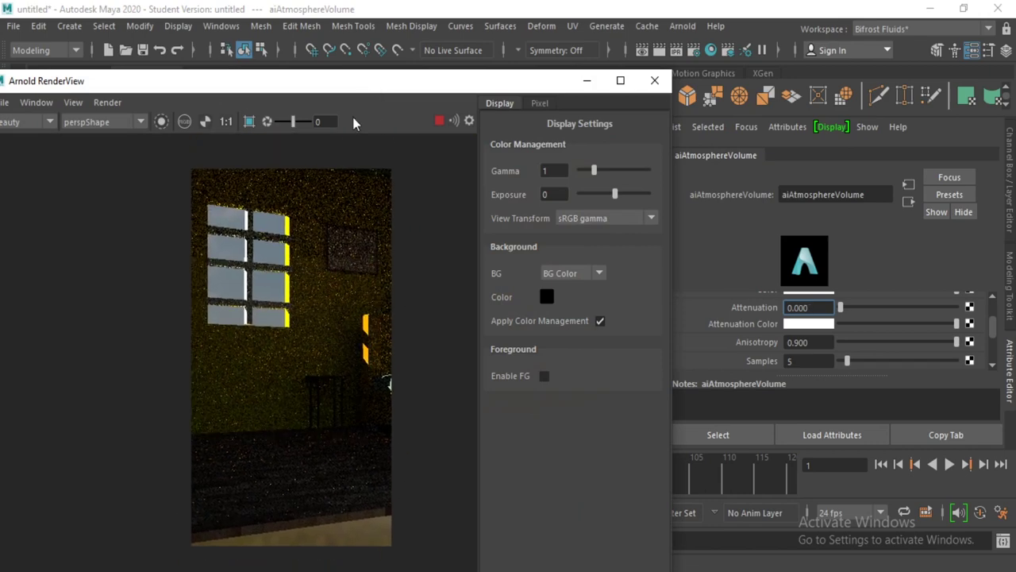
{"action": "left_click_drag", "start_coordinate": [375, 88], "coordinate": [601, 174]}
{"action": "left_click_drag", "start_coordinate": [690, 170], "coordinate": [780, 194]}
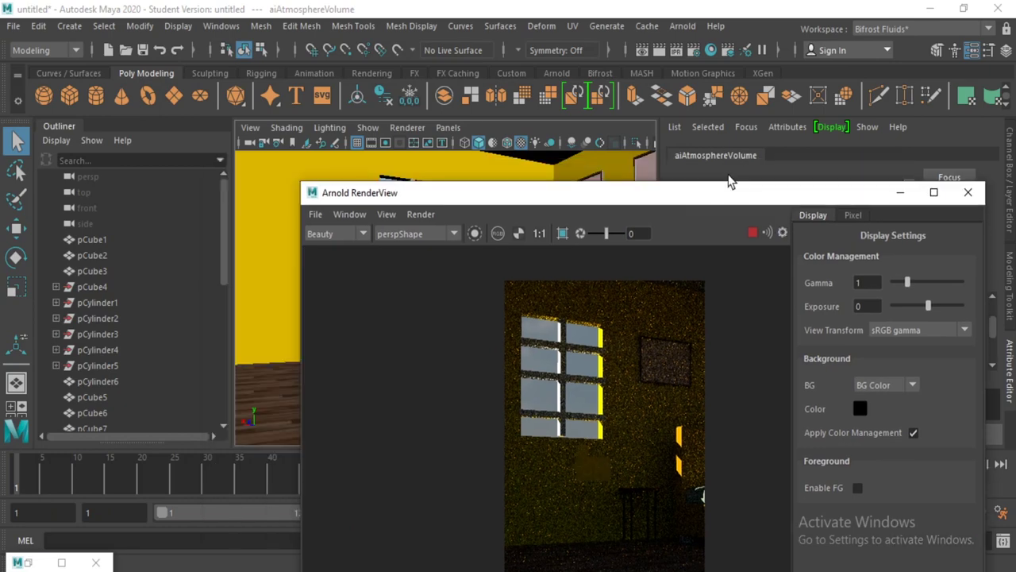
{"action": "mouse_move", "coordinate": [707, 205]}
{"action": "left_mouse_down"}
{"action": "mouse_move", "coordinate": [647, 142]}
{"action": "mouse_move", "coordinate": [517, 91]}
{"action": "mouse_move", "coordinate": [617, 222]}
{"action": "mouse_move", "coordinate": [573, 283]}
{"action": "left_mouse_up"}
{"action": "right_click_drag", "start_coordinate": [571, 276], "coordinate": [531, 267], "text": "alt"}
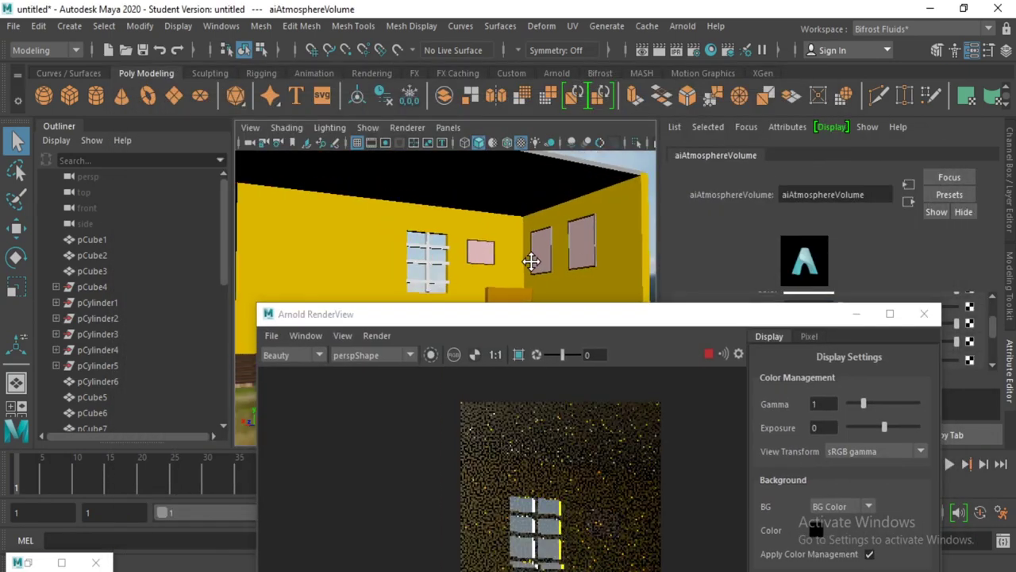
{"action": "mouse_move", "coordinate": [538, 312]}
{"action": "left_mouse_down"}
{"action": "mouse_move", "coordinate": [596, 250]}
{"action": "mouse_move", "coordinate": [613, 129]}
{"action": "mouse_move", "coordinate": [606, 161]}
{"action": "mouse_move", "coordinate": [747, 189]}
{"action": "left_mouse_up"}
- Move the camera inside the bedroom to a new angle, restore the render window, and reopen Render Settings
{"action": "left_click_drag", "start_coordinate": [444, 333], "coordinate": [459, 330], "text": "alt"}
{"action": "mouse_move", "coordinate": [389, 318]}
{"action": "left_mouse_down", "text": "alt"}
{"action": "mouse_move", "coordinate": [311, 347]}
{"action": "mouse_move", "coordinate": [281, 340]}
{"action": "mouse_move", "coordinate": [302, 341]}
{"action": "mouse_move", "coordinate": [319, 323]}
{"action": "left_mouse_up", "text": "alt"}
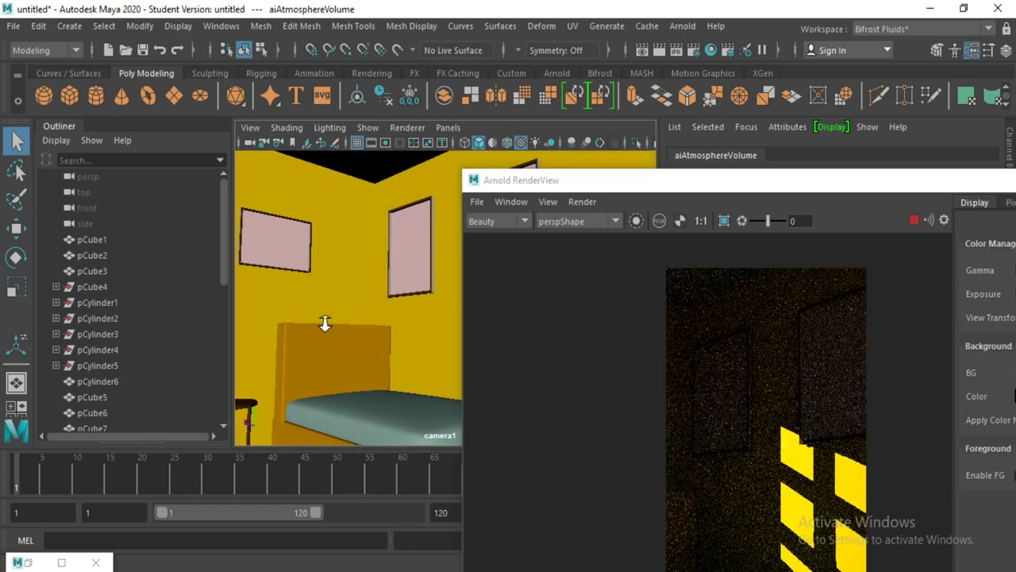
{"action": "scroll", "coordinate": [324, 322], "scroll_direction": "down", "scroll_amount": 3}
{"action": "left_click_drag", "start_coordinate": [330, 321], "coordinate": [397, 284], "text": "alt"}
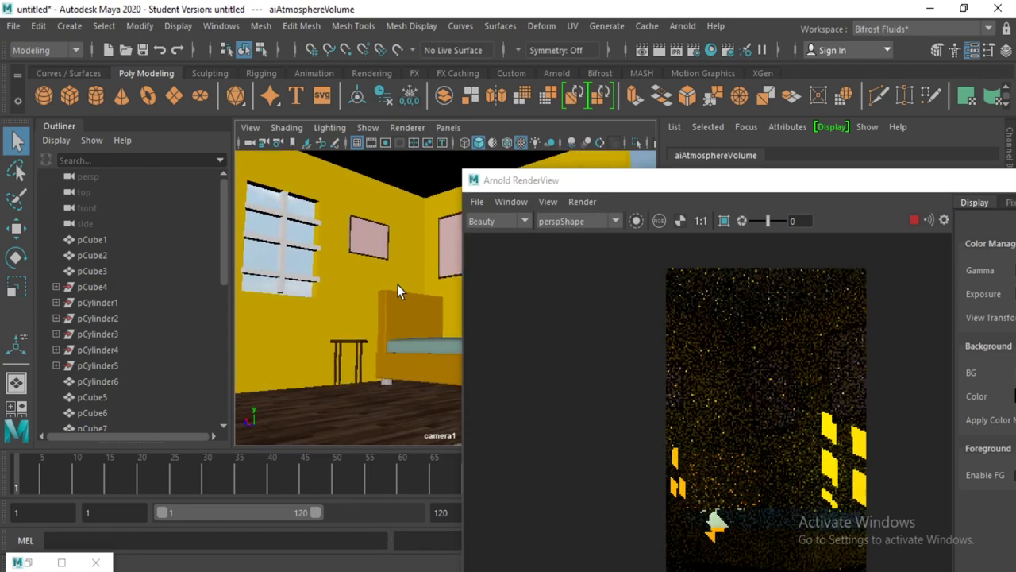
{"action": "double_click", "coordinate": [767, 178]}
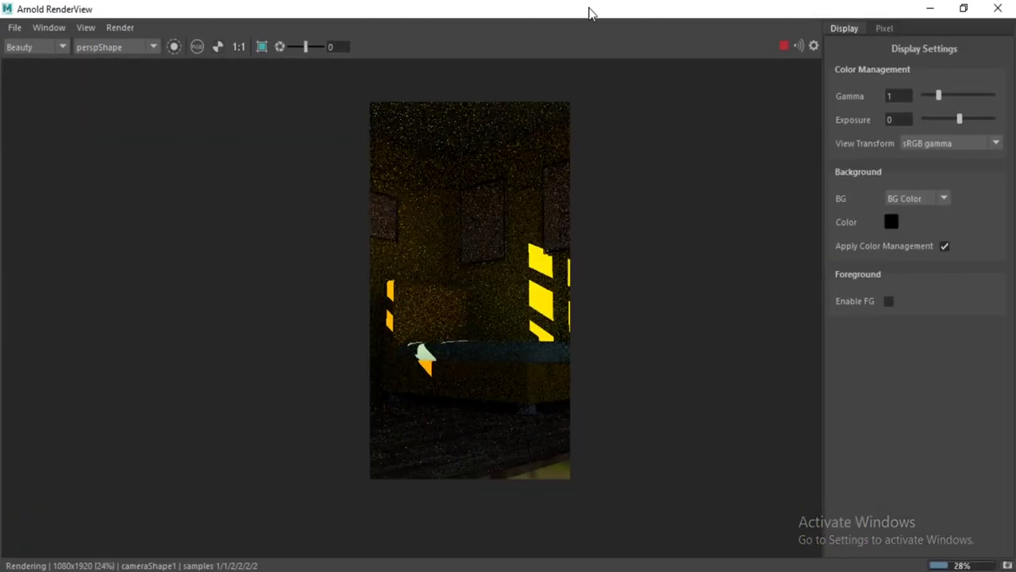
{"action": "left_click_drag", "start_coordinate": [590, 11], "coordinate": [651, 80]}
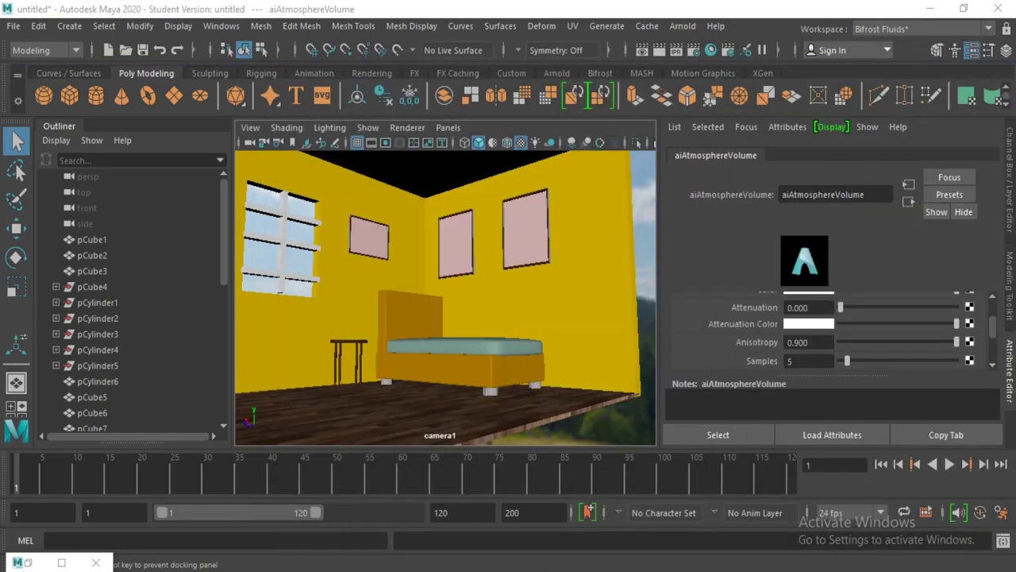
{"action": "left_click", "coordinate": [693, 52]}
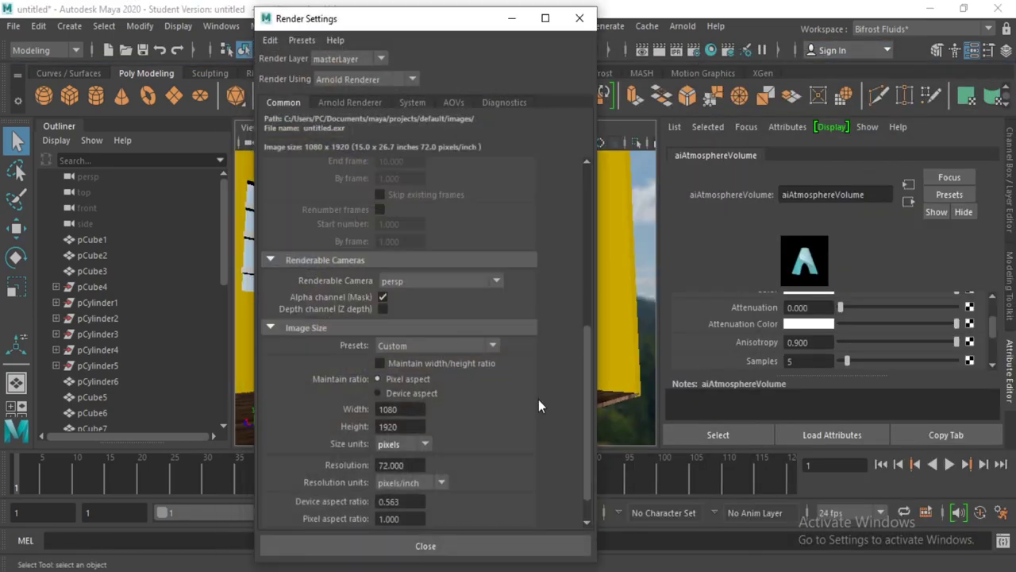
- Lower the image height to 1350, re-render, and drag RenderView to the screen bottom
{"action": "left_click", "coordinate": [413, 427]}
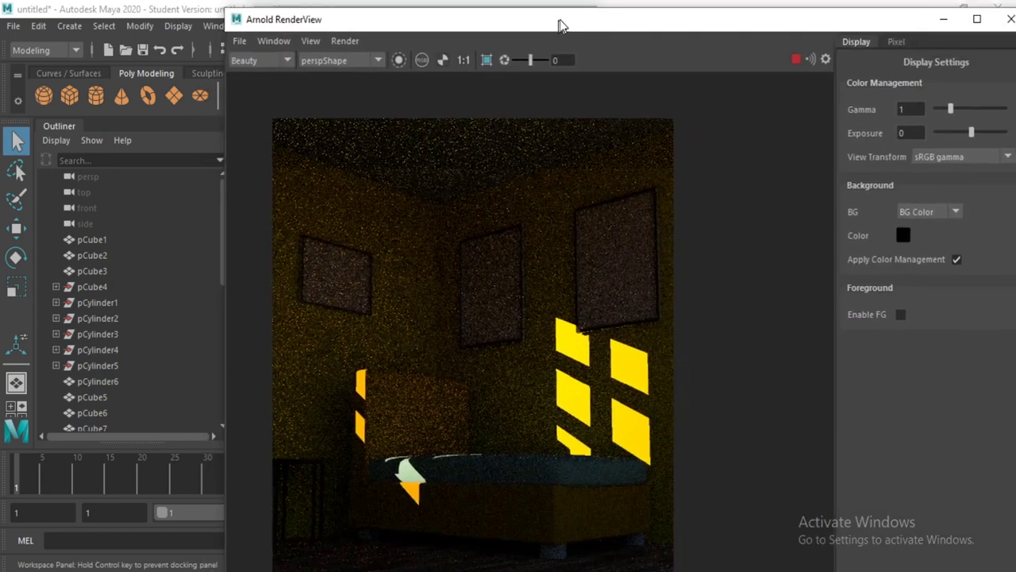
{"action": "left_click_drag", "start_coordinate": [561, 23], "coordinate": [622, 62]}
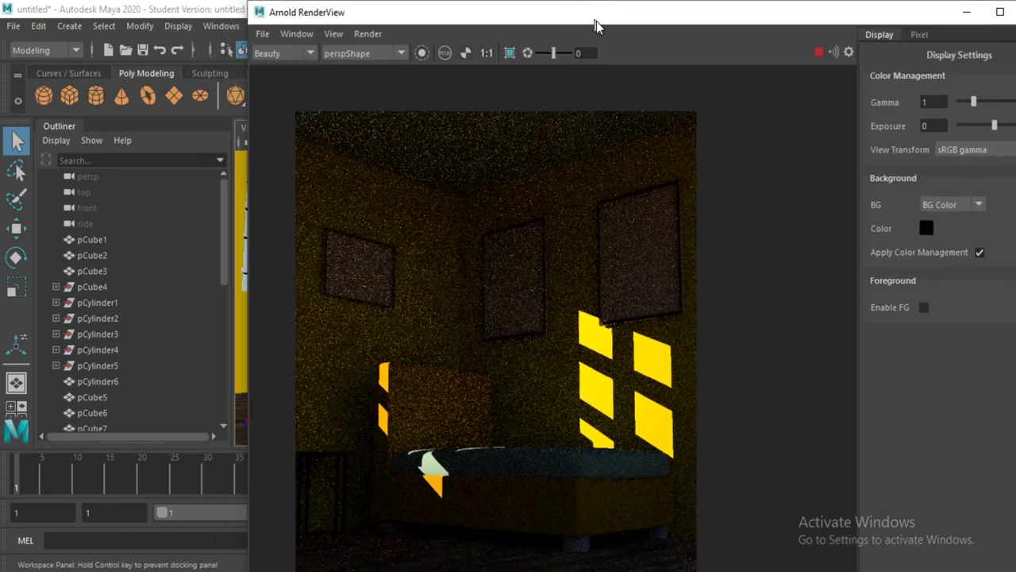
{"action": "mouse_move", "coordinate": [622, 63]}
{"action": "left_mouse_down"}
{"action": "mouse_move", "coordinate": [373, 27]}
{"action": "mouse_move", "coordinate": [439, 46]}
{"action": "left_mouse_up"}
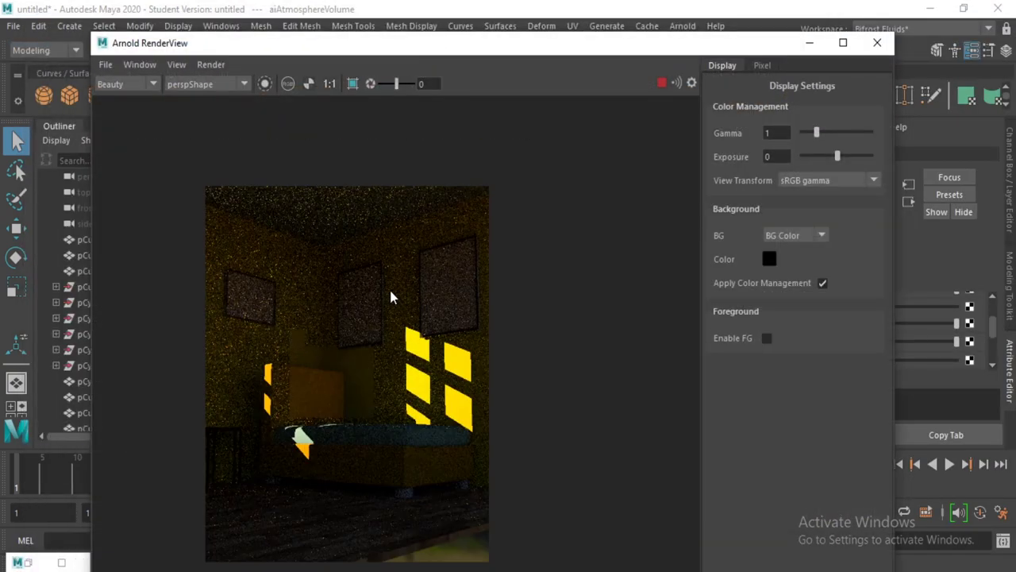
{"action": "mouse_move", "coordinate": [433, 300]}
{"action": "middle_mouse_down"}
{"action": "mouse_move", "coordinate": [484, 262]}
{"action": "mouse_move", "coordinate": [507, 270]}
{"action": "middle_mouse_up"}
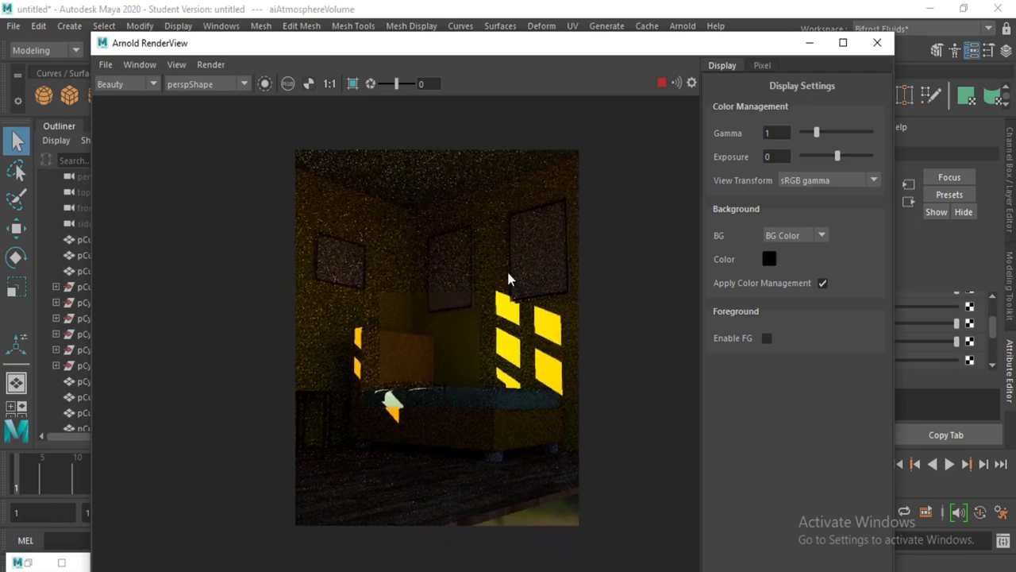
{"action": "left_click_drag", "start_coordinate": [685, 46], "coordinate": [695, 54]}
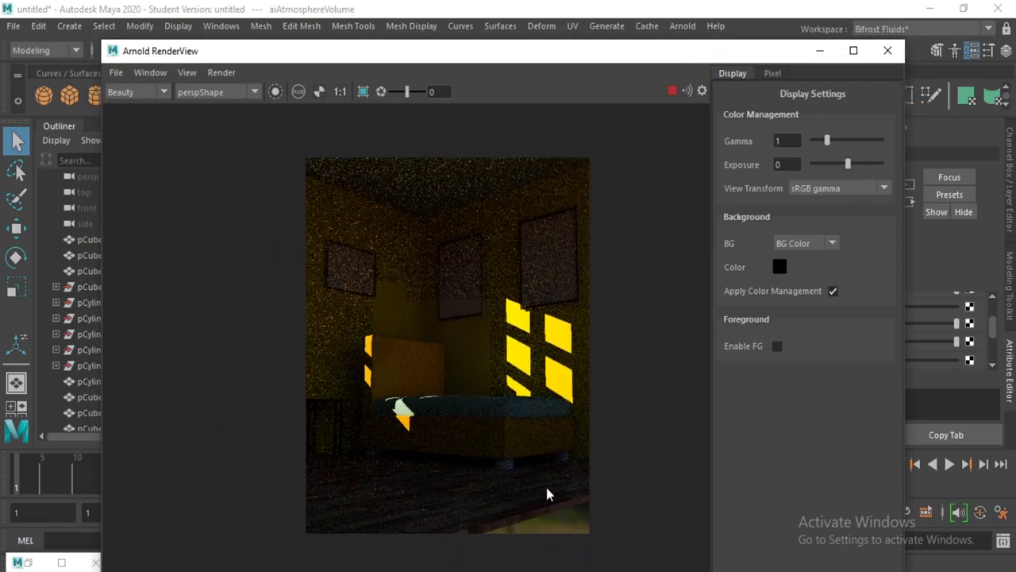
{"action": "left_click_drag", "start_coordinate": [615, 52], "coordinate": [631, 490]}
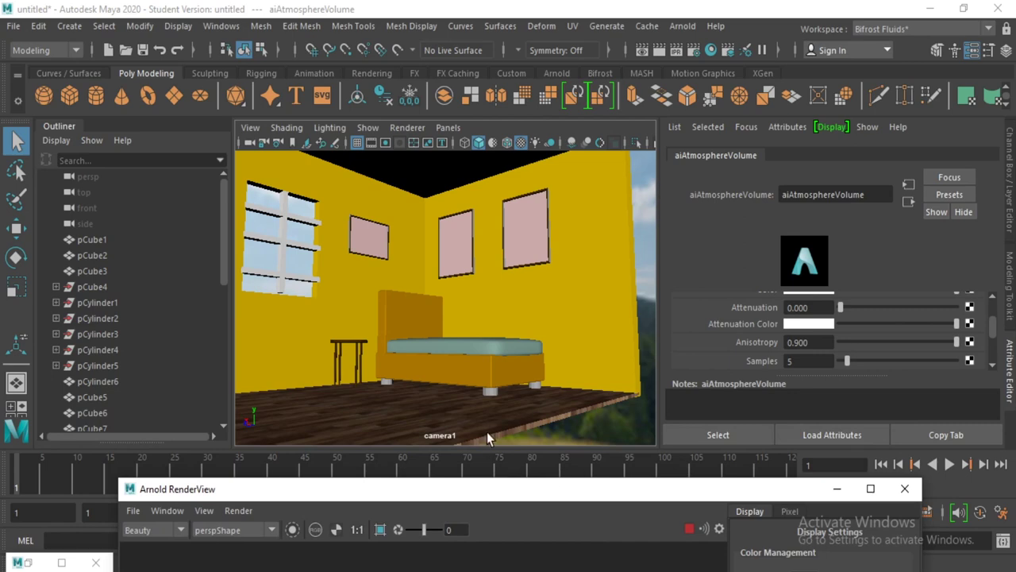
- Try scaling the floor pCube1, then undo to keep its original size
{"action": "left_click", "coordinate": [484, 440]}
{"action": "left_click", "coordinate": [17, 287]}
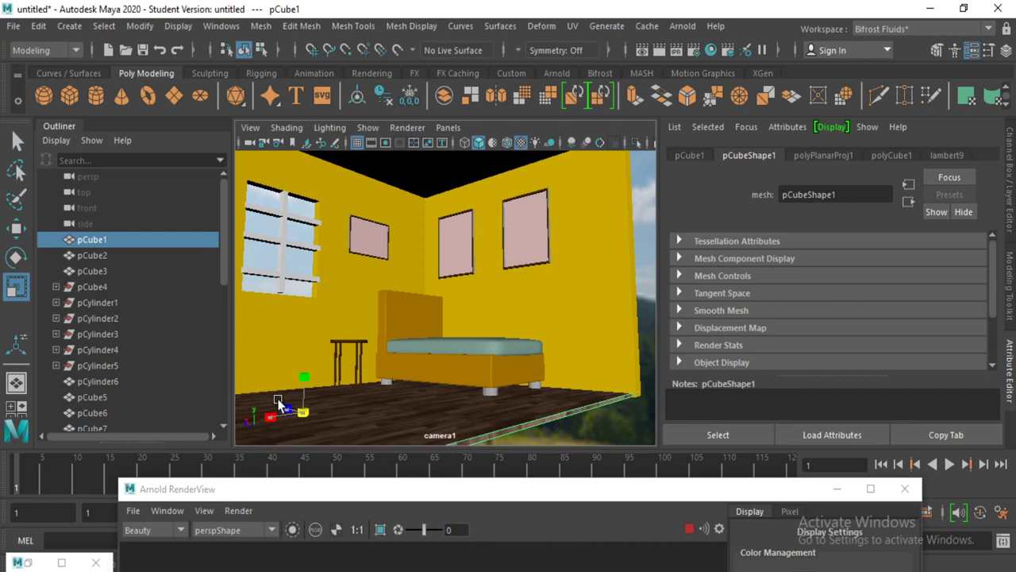
{"action": "left_click_drag", "start_coordinate": [251, 394], "coordinate": [247, 393]}
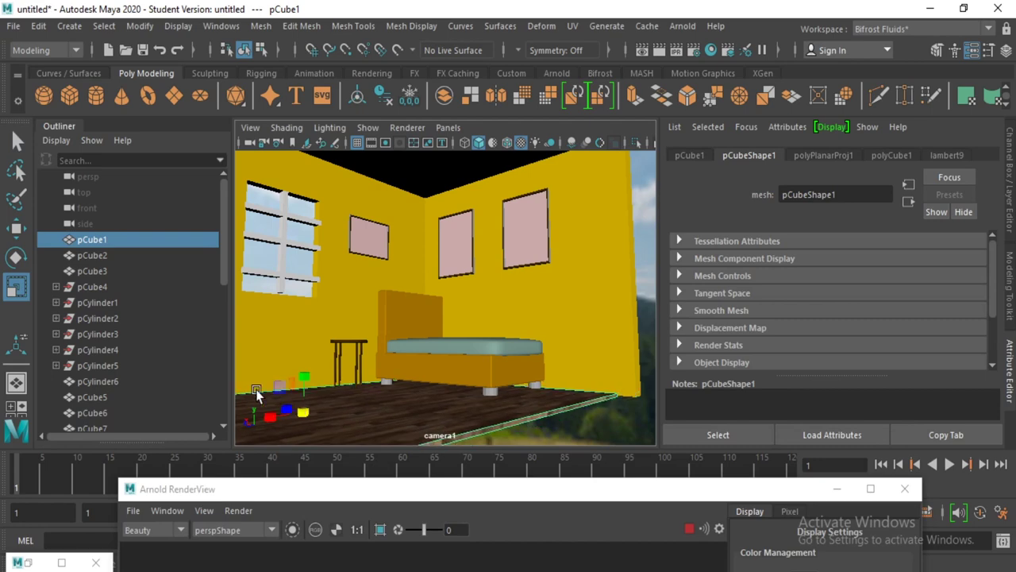
{"action": "key", "text": "ctrl+z"}
- Close the render window and switch the viewport between persp and camera1, ending on camera1
{"action": "left_click", "coordinate": [448, 128]}
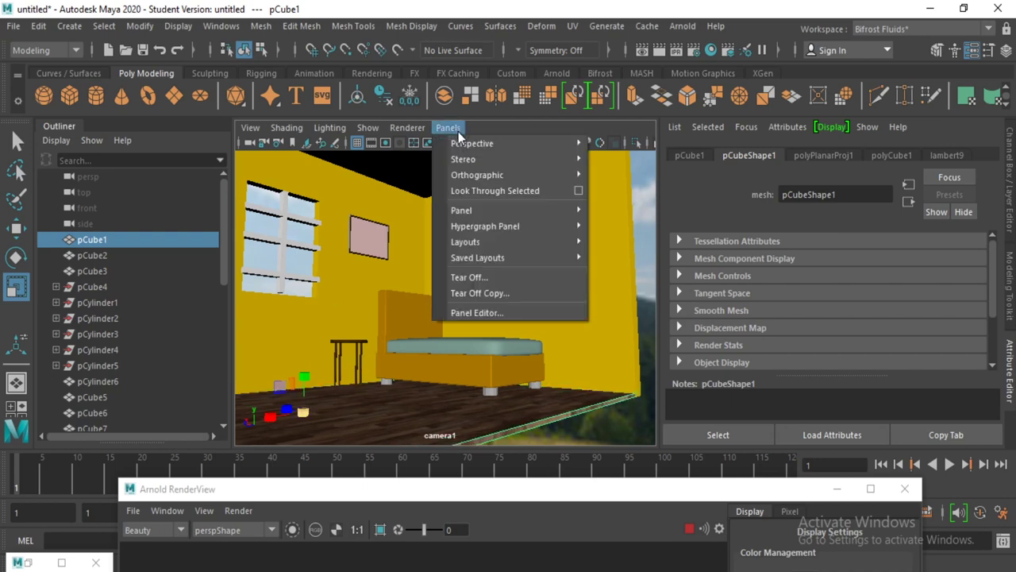
{"action": "mouse_move", "coordinate": [472, 143]}
{"action": "left_click", "coordinate": [624, 145]}
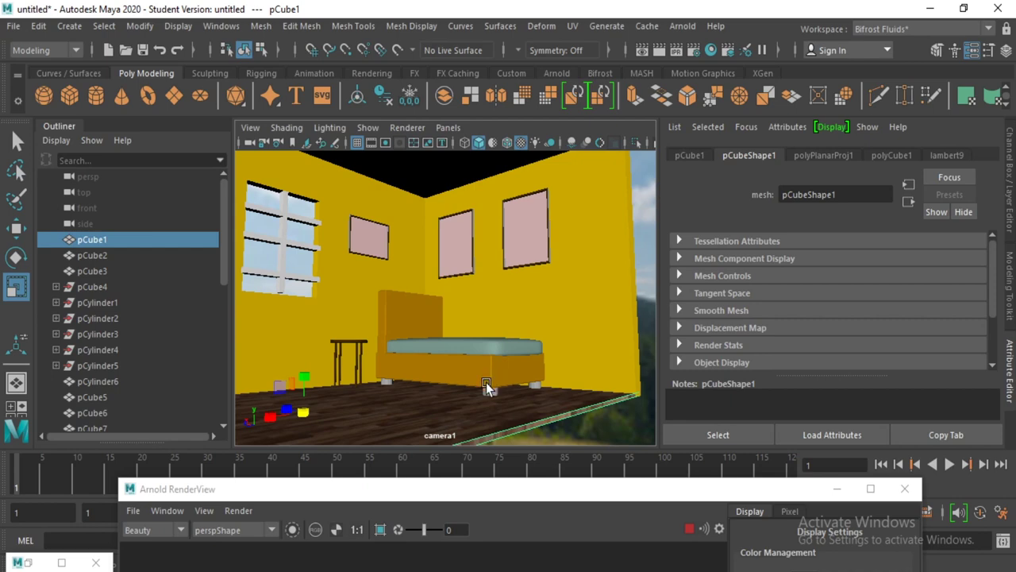
{"action": "left_click", "coordinate": [905, 489]}
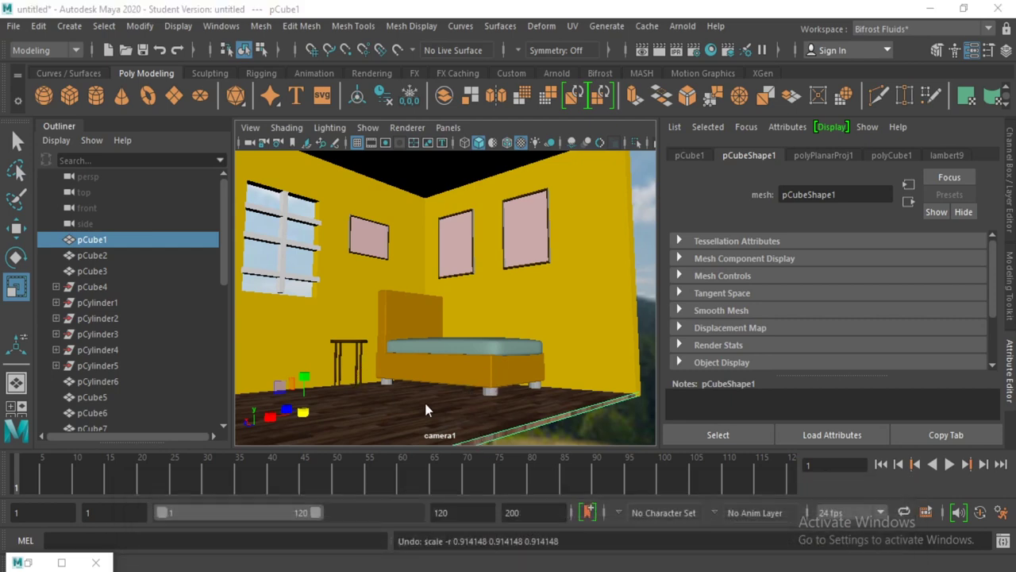
{"action": "left_click", "coordinate": [447, 128]}
{"action": "left_click", "coordinate": [624, 159]}
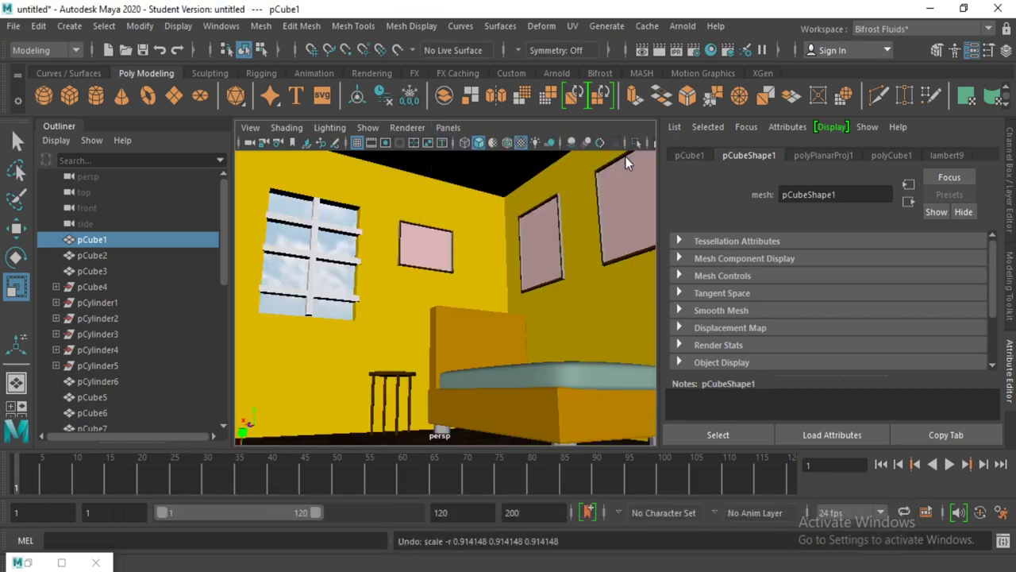
{"action": "left_click", "coordinate": [448, 128]}
{"action": "left_click", "coordinate": [621, 144]}
- Tumble camera1 down over the wood floor toward the bed and render with Arnold
{"action": "left_click_drag", "start_coordinate": [495, 347], "coordinate": [419, 348], "text": "alt"}
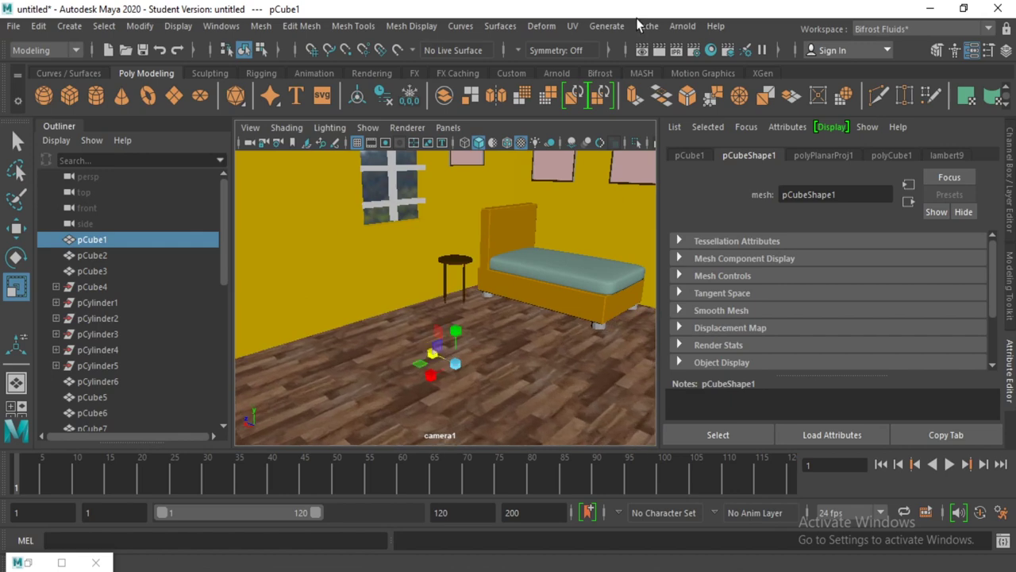
{"action": "left_click", "coordinate": [683, 25]}
{"action": "left_click", "coordinate": [693, 55]}
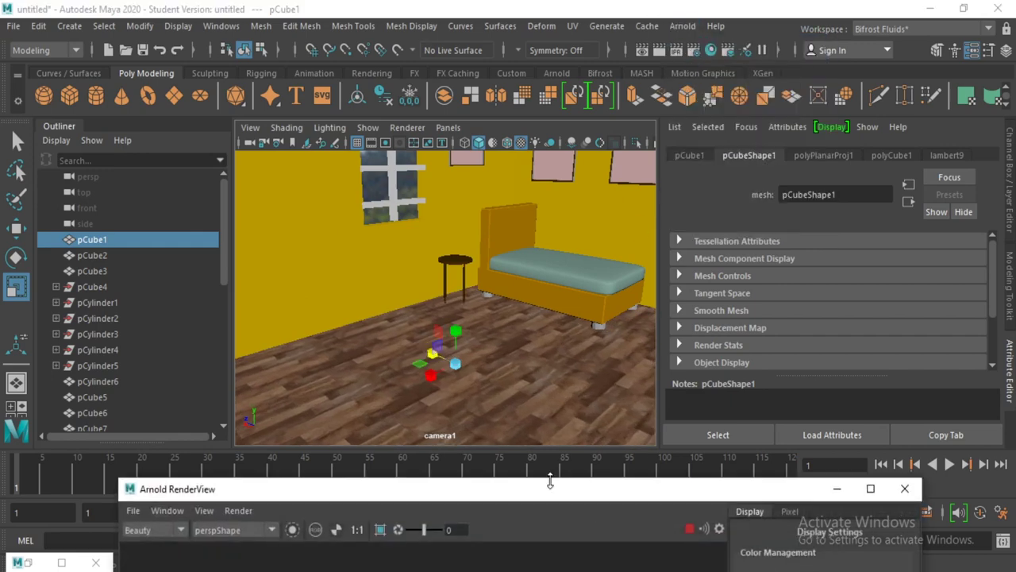
- Set the RenderView camera to perspShape and move the window to reveal the viewport
{"action": "mouse_move", "coordinate": [543, 477]}
{"action": "left_mouse_down"}
{"action": "mouse_move", "coordinate": [520, 46]}
{"action": "mouse_move", "coordinate": [520, 82]}
{"action": "left_mouse_up"}
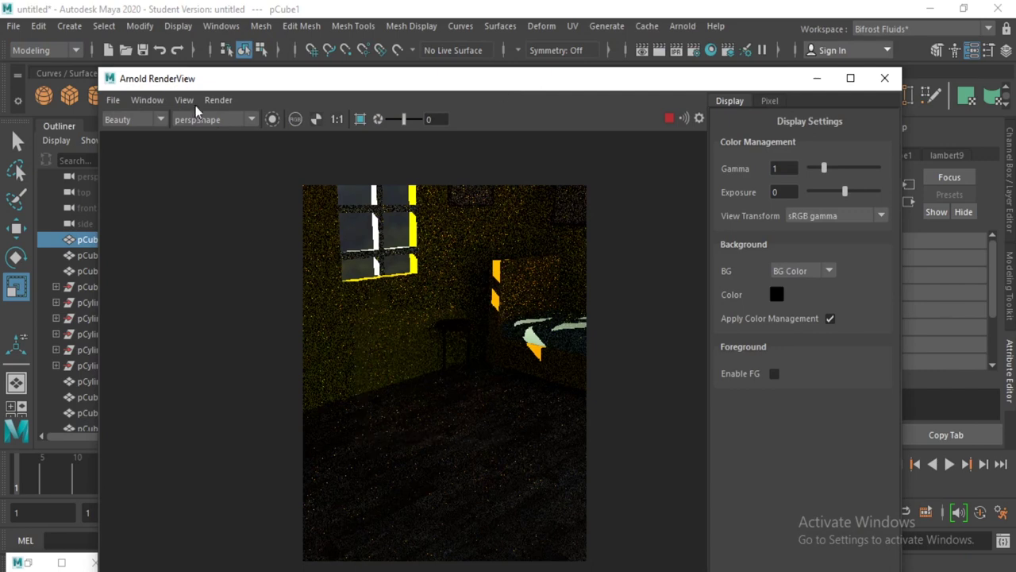
{"action": "left_click", "coordinate": [213, 120]}
{"action": "left_click", "coordinate": [208, 143]}
{"action": "left_click", "coordinate": [218, 119]}
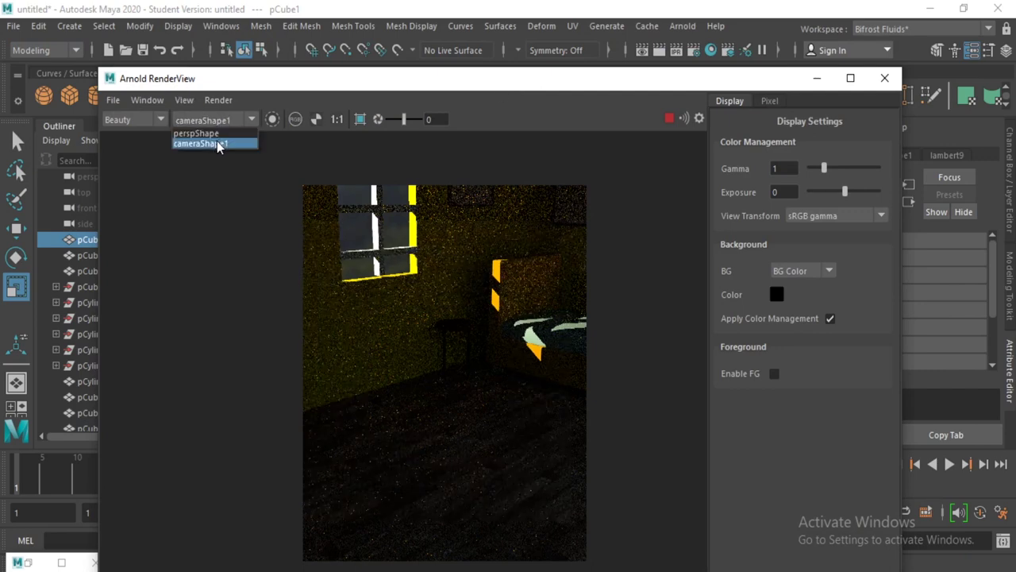
{"action": "left_click", "coordinate": [222, 133]}
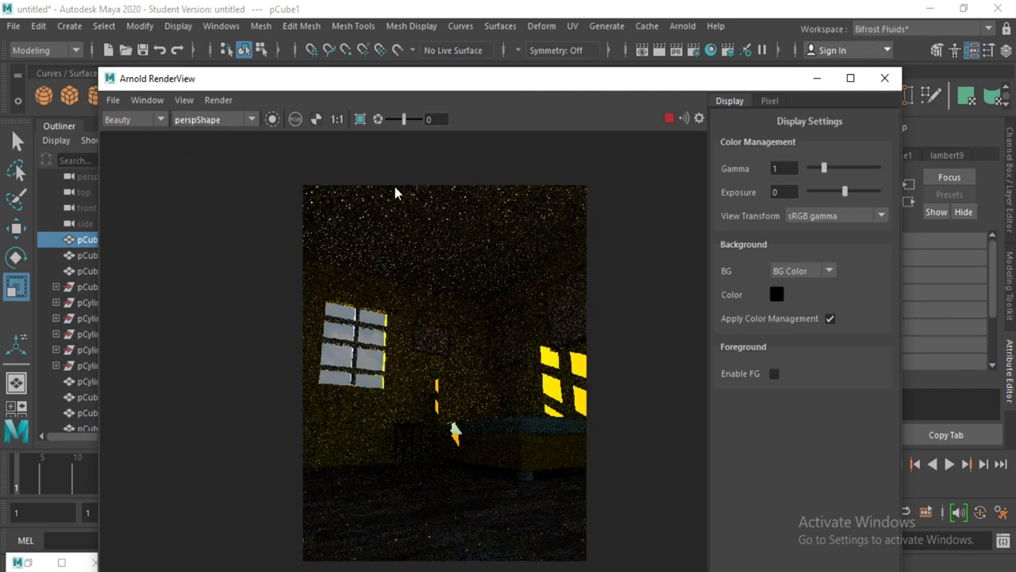
{"action": "left_click_drag", "start_coordinate": [532, 85], "coordinate": [508, 92]}
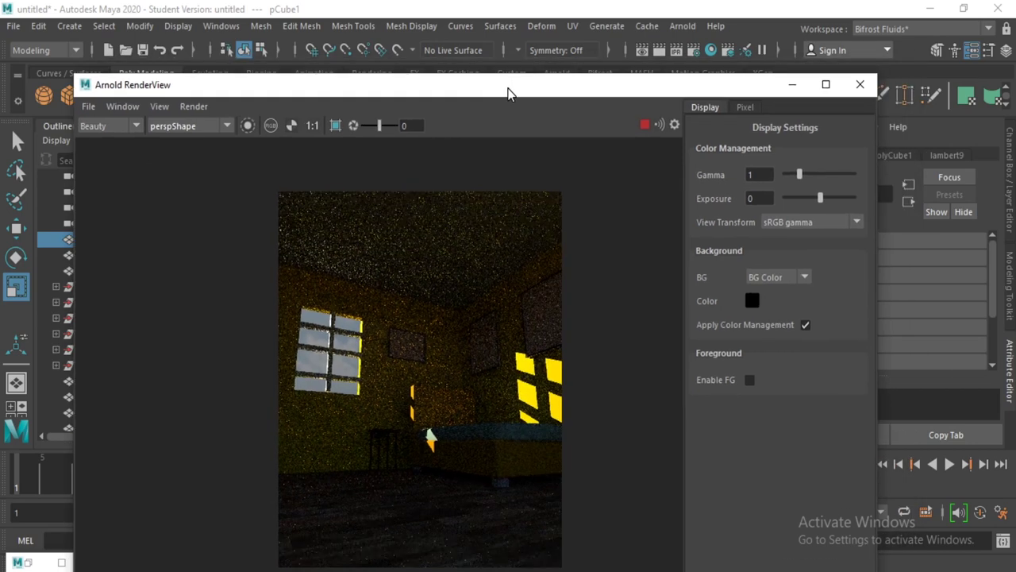
{"action": "left_click_drag", "start_coordinate": [509, 92], "coordinate": [482, 228]}
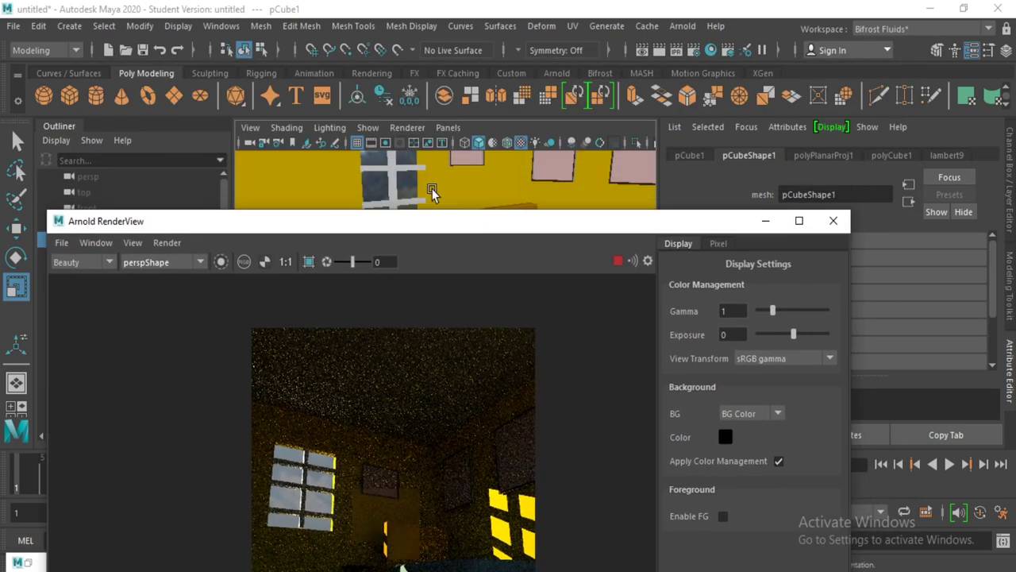
{"action": "left_click", "coordinate": [405, 191]}
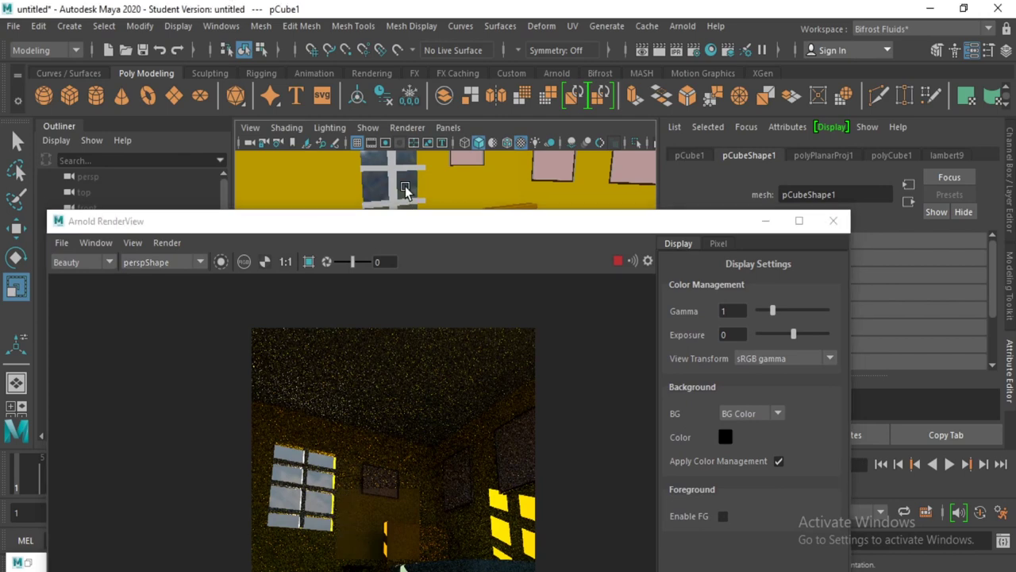
- Raise aiSkyDomeLight1's intensity to 2.208 and bring the render window back on screen
{"action": "left_click", "coordinate": [405, 191]}
{"action": "mouse_move", "coordinate": [493, 212]}
{"action": "left_mouse_down"}
{"action": "mouse_move", "coordinate": [429, 131]}
{"action": "mouse_move", "coordinate": [458, 144]}
{"action": "mouse_move", "coordinate": [427, 170]}
{"action": "left_mouse_up"}
{"action": "left_click_drag", "start_coordinate": [847, 335], "coordinate": [865, 343]}
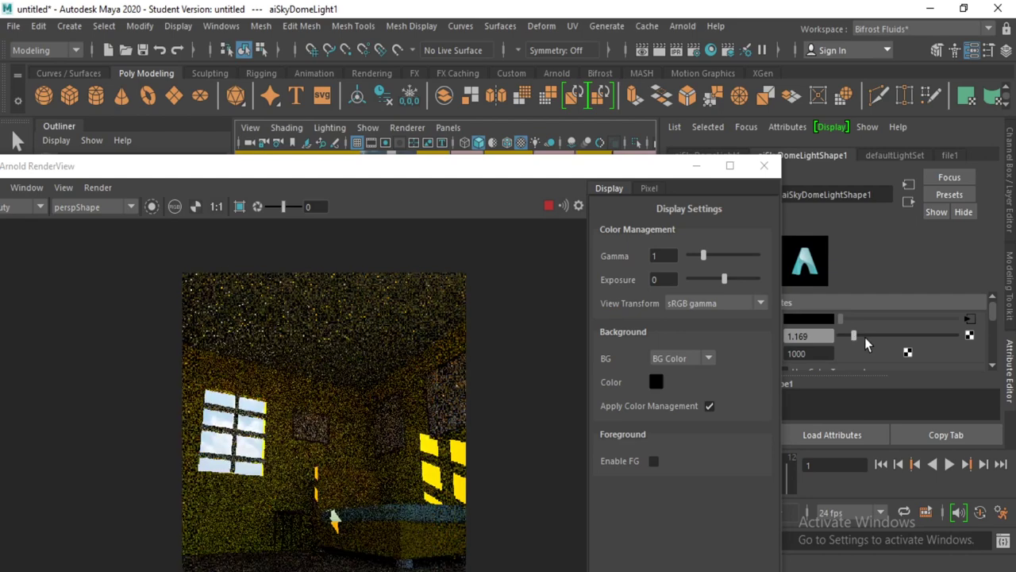
{"action": "left_click", "coordinate": [865, 338]}
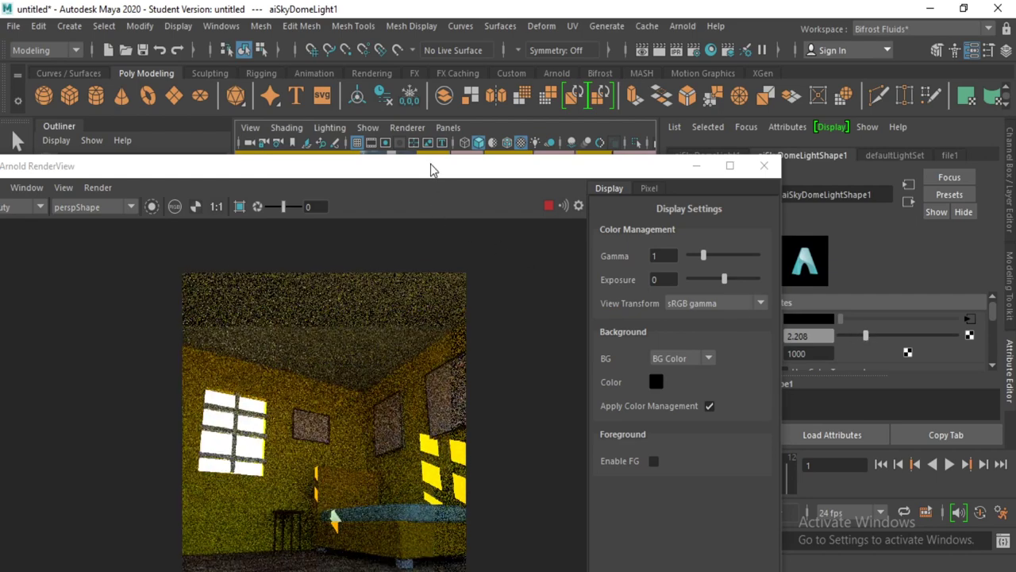
{"action": "left_click_drag", "start_coordinate": [432, 171], "coordinate": [511, 77]}
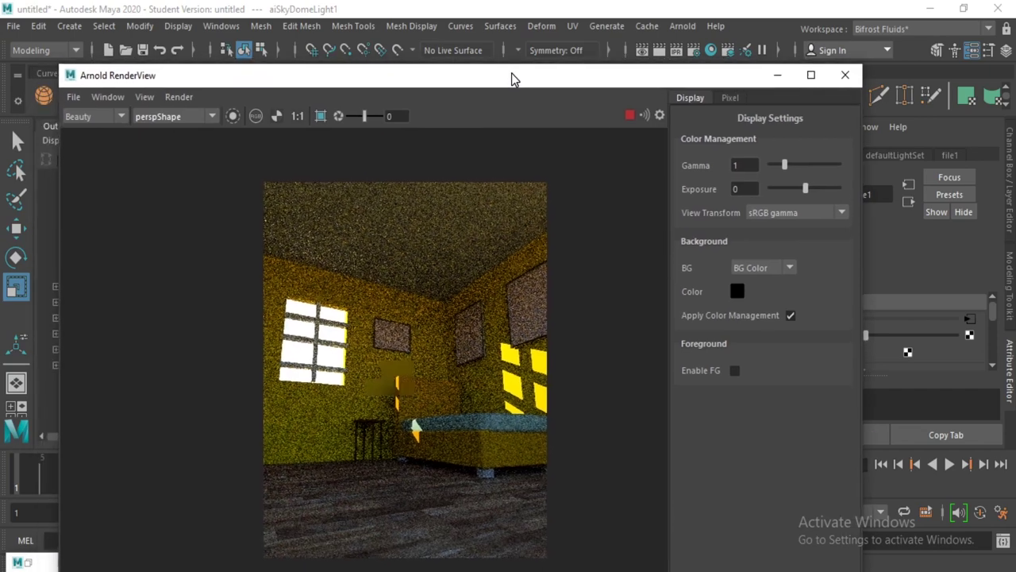
{"action": "left_click_drag", "start_coordinate": [511, 73], "coordinate": [502, 93]}
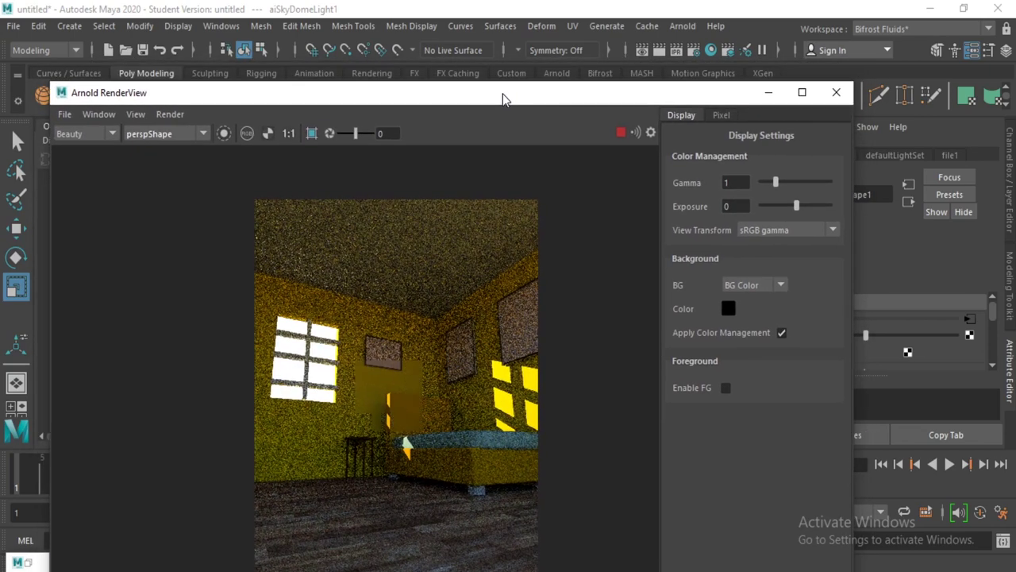
{"action": "left_click_drag", "start_coordinate": [702, 94], "coordinate": [632, 114]}
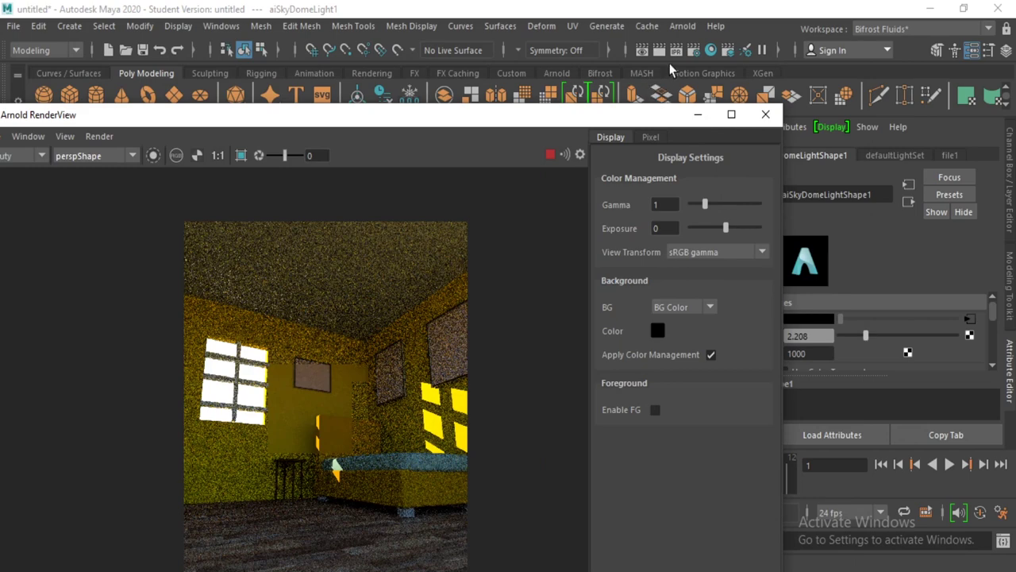
{"action": "left_click", "coordinate": [677, 50]}
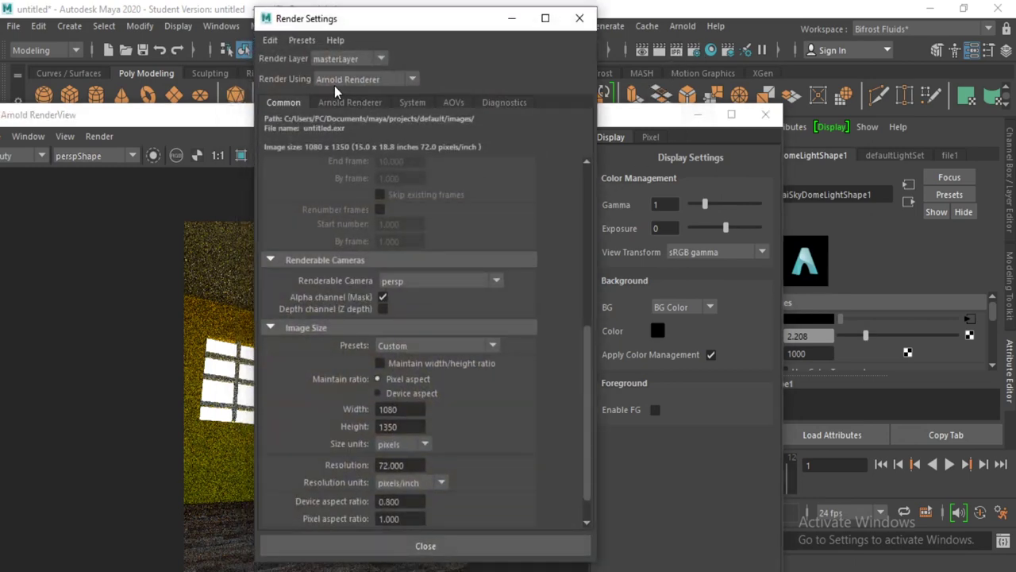
- Bring up the aiAtmosphereVolume fog attributes from the Arnold render settings
{"action": "left_click", "coordinate": [339, 102]}
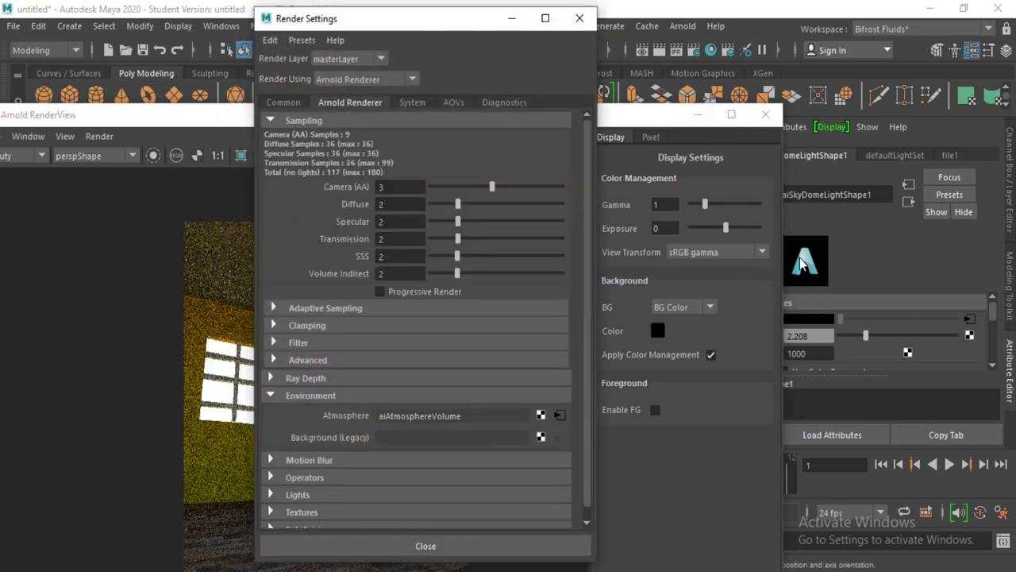
{"action": "left_click", "coordinate": [560, 416]}
{"action": "mouse_move", "coordinate": [328, 12]}
{"action": "left_mouse_down"}
{"action": "mouse_move", "coordinate": [328, 87]}
{"action": "mouse_move", "coordinate": [611, 152]}
{"action": "mouse_move", "coordinate": [238, 338]}
{"action": "mouse_move", "coordinate": [85, 446]}
{"action": "left_mouse_up"}
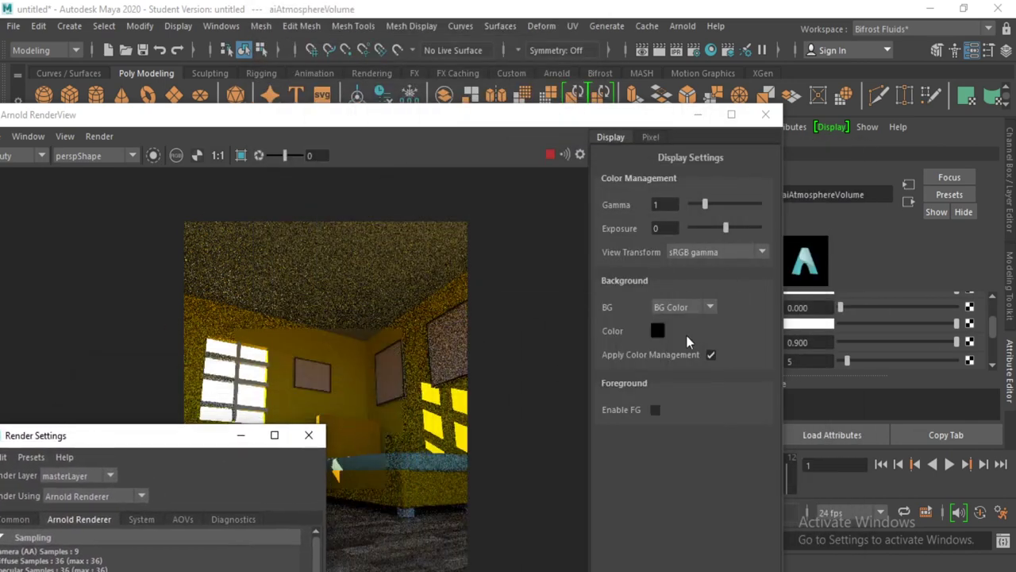
{"action": "scroll", "coordinate": [820, 318], "scroll_direction": "up", "scroll_amount": 2}
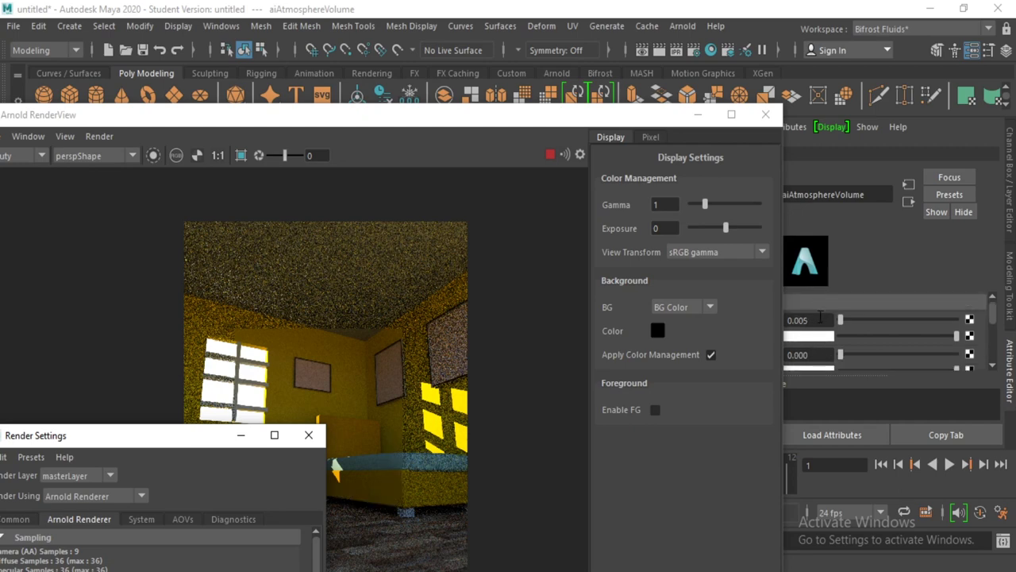
- Raise the fog density to 0.010, then to 0.020
{"action": "left_click", "coordinate": [794, 320]}
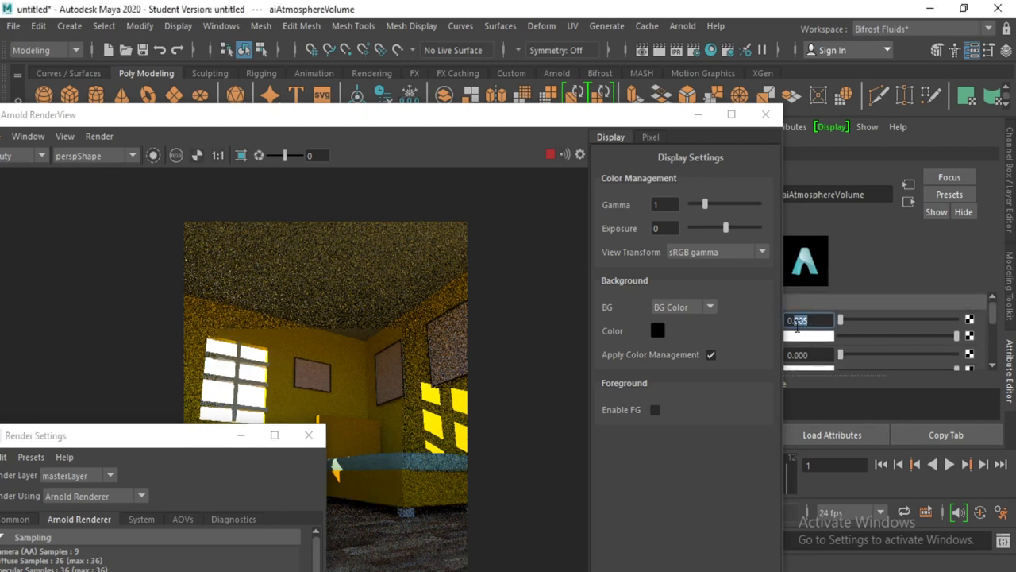
{"action": "type", "text": "0.01"}
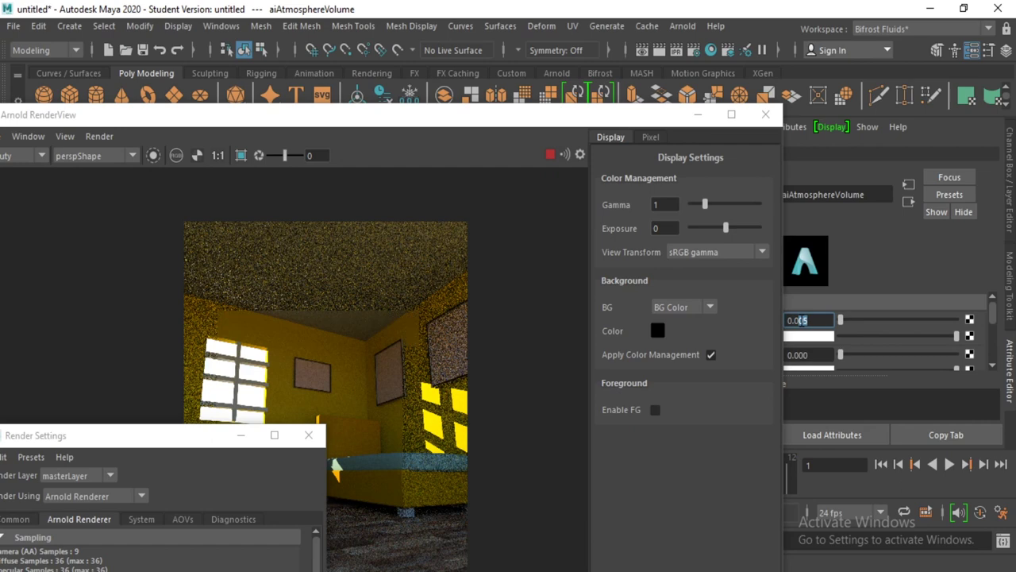
{"action": "key", "text": "Return"}
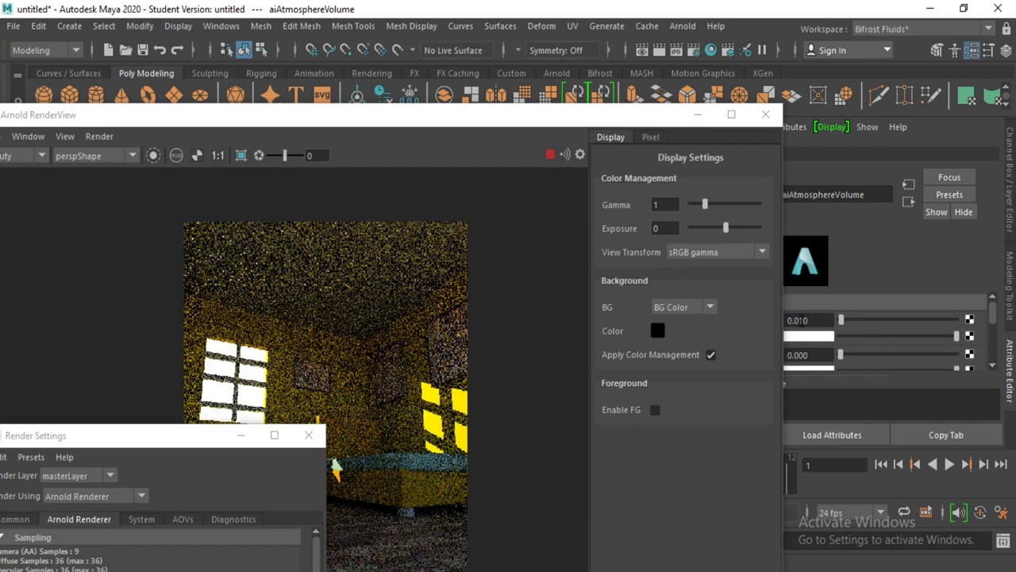
{"action": "left_click", "coordinate": [811, 321]}
{"action": "double_click", "coordinate": [810, 321]}
{"action": "type", "text": "0.02"}
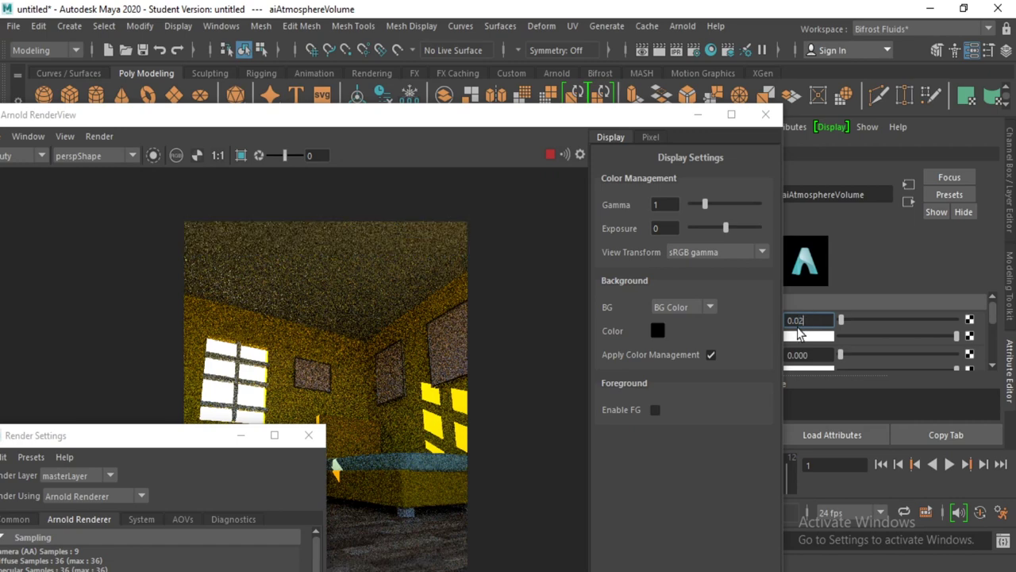
{"action": "key", "text": "Return"}
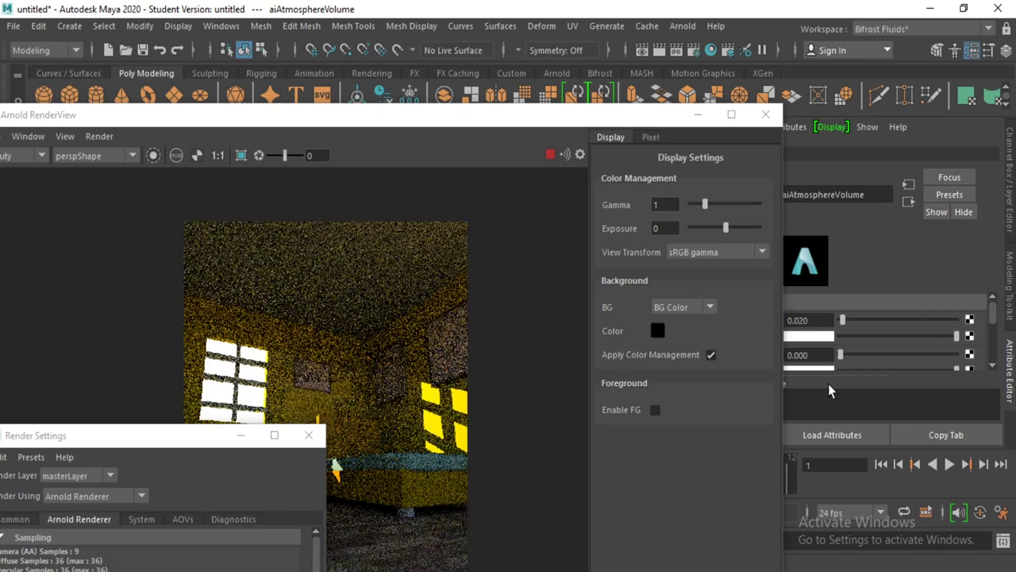
- Briefly nudge the second atmosphere value, then close the Render Settings window
{"action": "left_click", "coordinate": [866, 355]}
{"action": "left_click_drag", "start_coordinate": [866, 355], "coordinate": [790, 367]}
{"action": "left_click", "coordinate": [308, 435]}
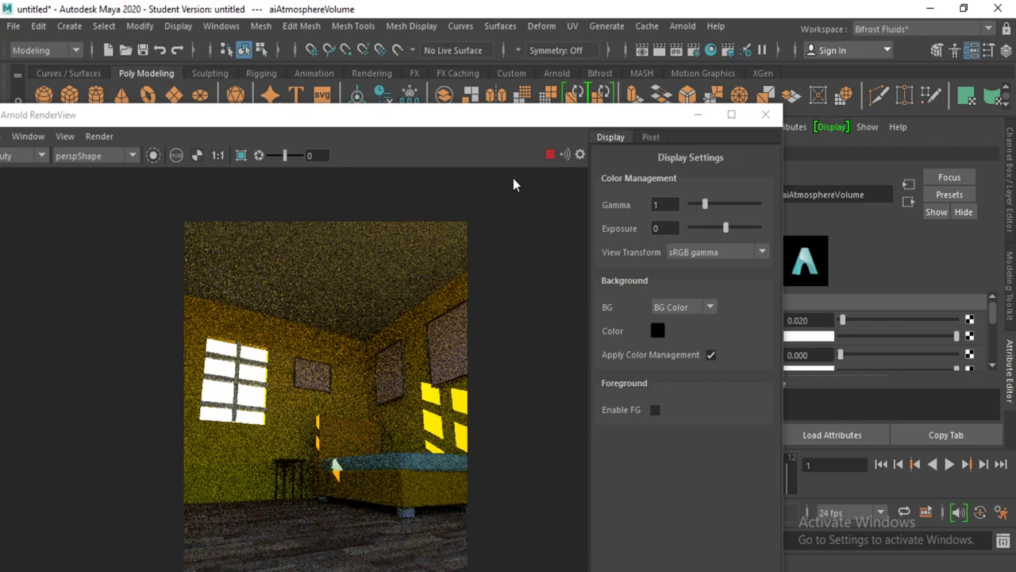
- Select aiSkyDomeLight1 and raise its intensity to 3.506
{"action": "mouse_move", "coordinate": [443, 116]}
{"action": "left_mouse_down"}
{"action": "mouse_move", "coordinate": [488, 46]}
{"action": "mouse_move", "coordinate": [477, 278]}
{"action": "left_mouse_up"}
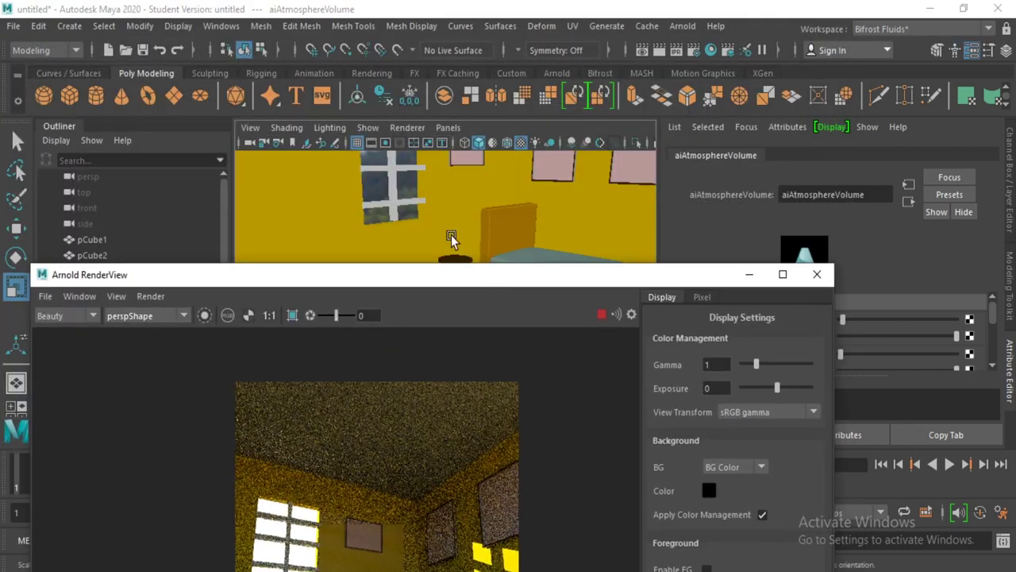
{"action": "left_click", "coordinate": [404, 176]}
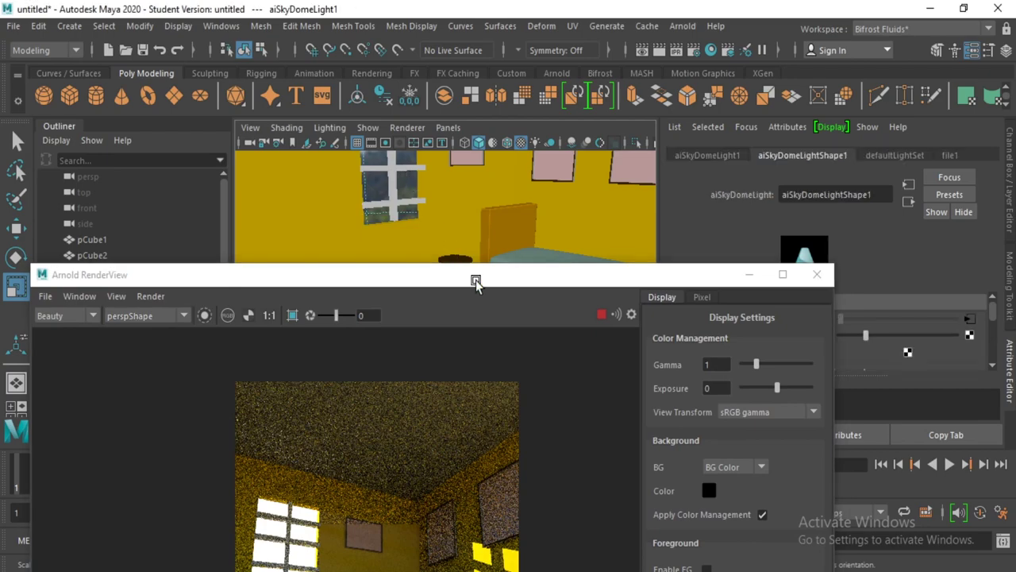
{"action": "left_click_drag", "start_coordinate": [477, 280], "coordinate": [393, 144]}
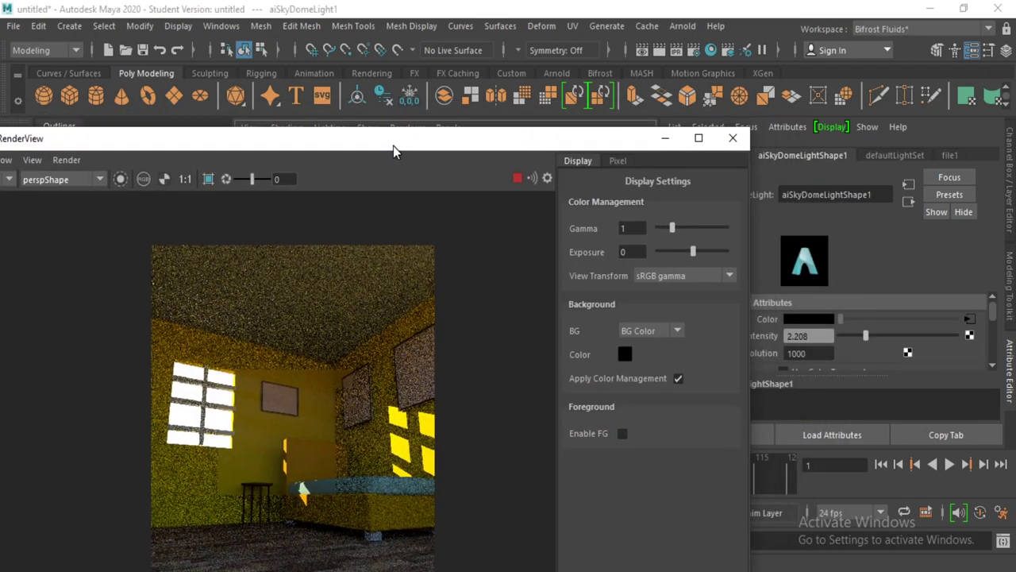
{"action": "left_click_drag", "start_coordinate": [866, 335], "coordinate": [880, 335]}
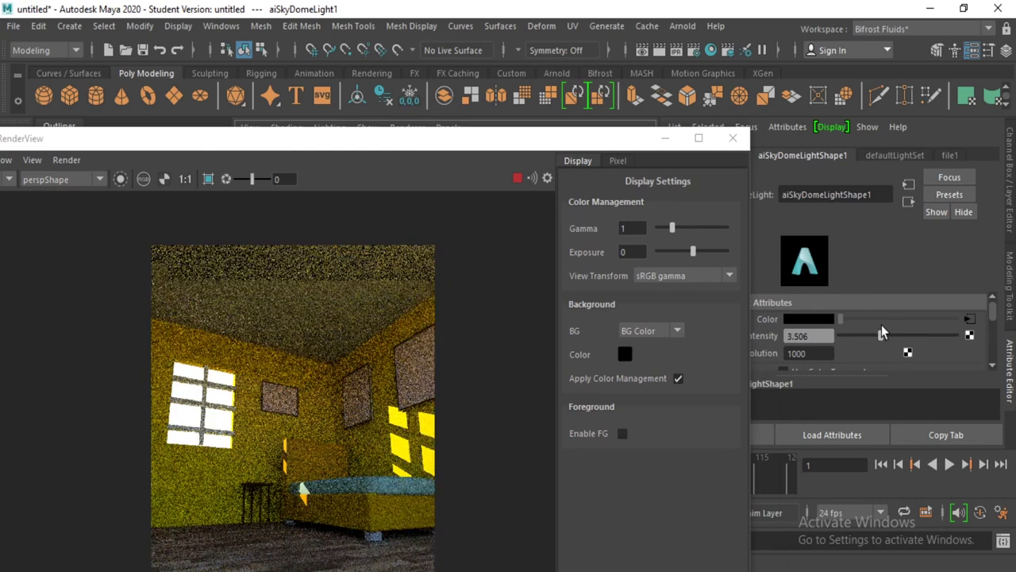
{"action": "mouse_move", "coordinate": [461, 138]}
{"action": "left_mouse_down"}
{"action": "mouse_move", "coordinate": [494, 28]}
{"action": "mouse_move", "coordinate": [474, 34]}
{"action": "left_mouse_up"}
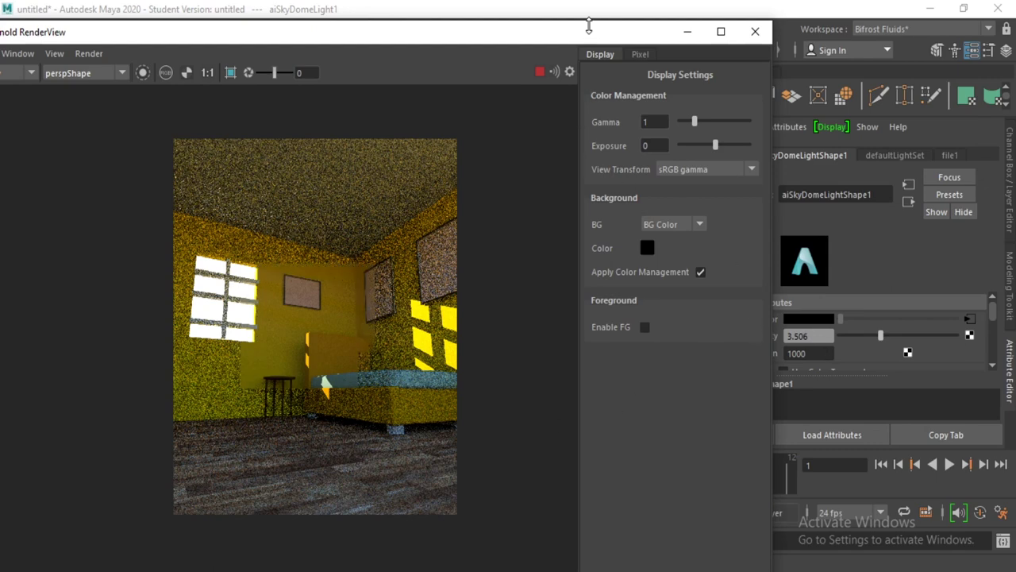
{"action": "mouse_move", "coordinate": [583, 42]}
{"action": "left_mouse_down"}
{"action": "mouse_move", "coordinate": [530, 66]}
{"action": "mouse_move", "coordinate": [538, 130]}
{"action": "left_mouse_up"}
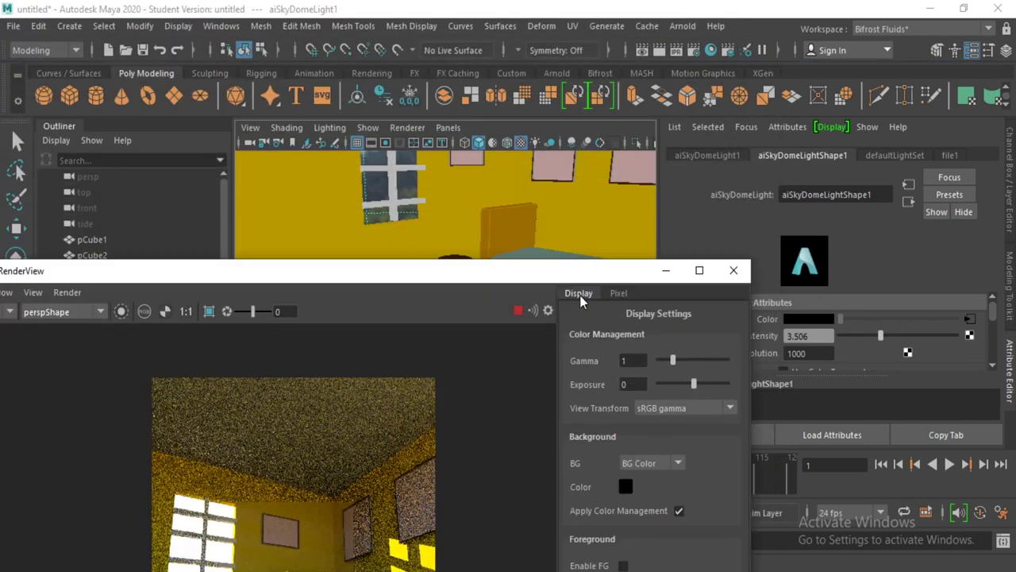
- Set the sky dome light's samples from 1 to 5
{"action": "scroll", "coordinate": [852, 330], "scroll_direction": "down", "scroll_amount": 2}
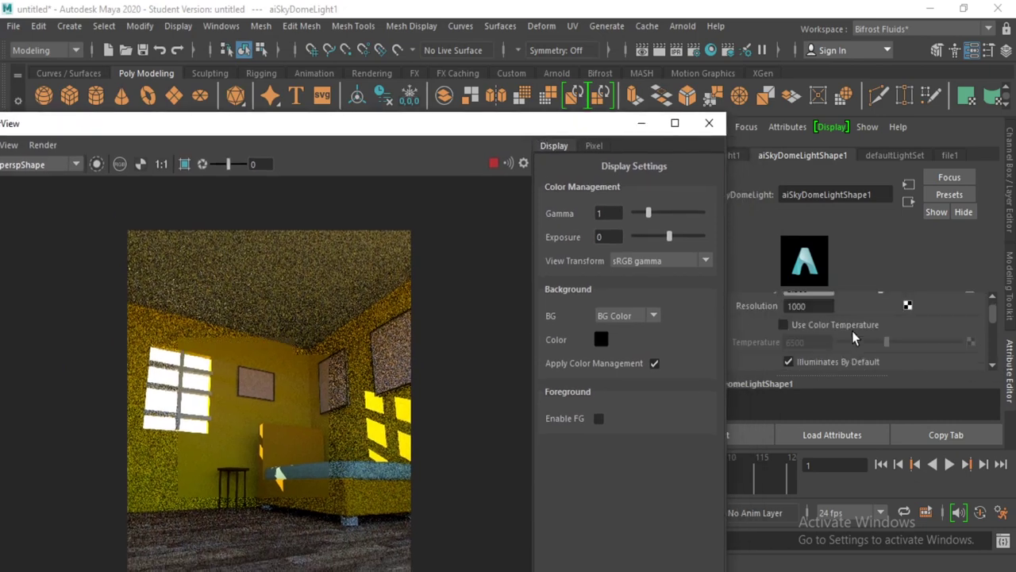
{"action": "scroll", "coordinate": [852, 330], "scroll_direction": "down", "scroll_amount": 2}
{"action": "scroll", "coordinate": [852, 331], "scroll_direction": "up", "scroll_amount": 2}
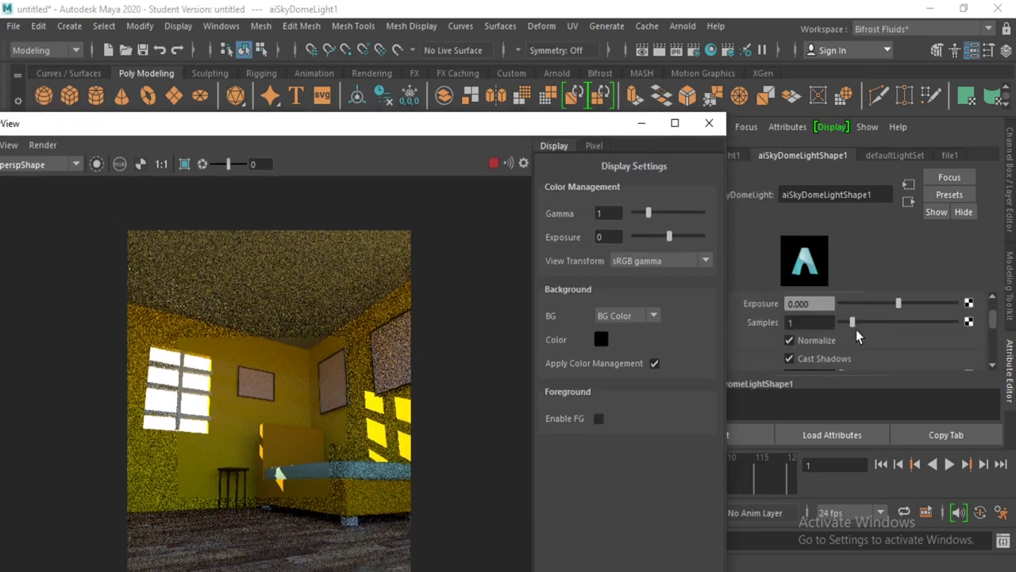
{"action": "left_click", "coordinate": [803, 322]}
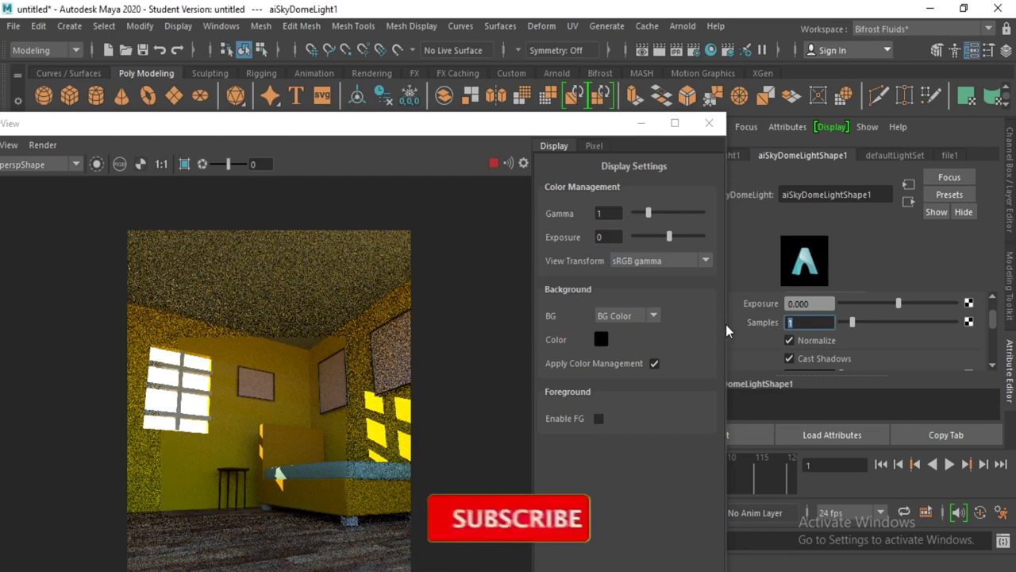
{"action": "type", "text": "5"}
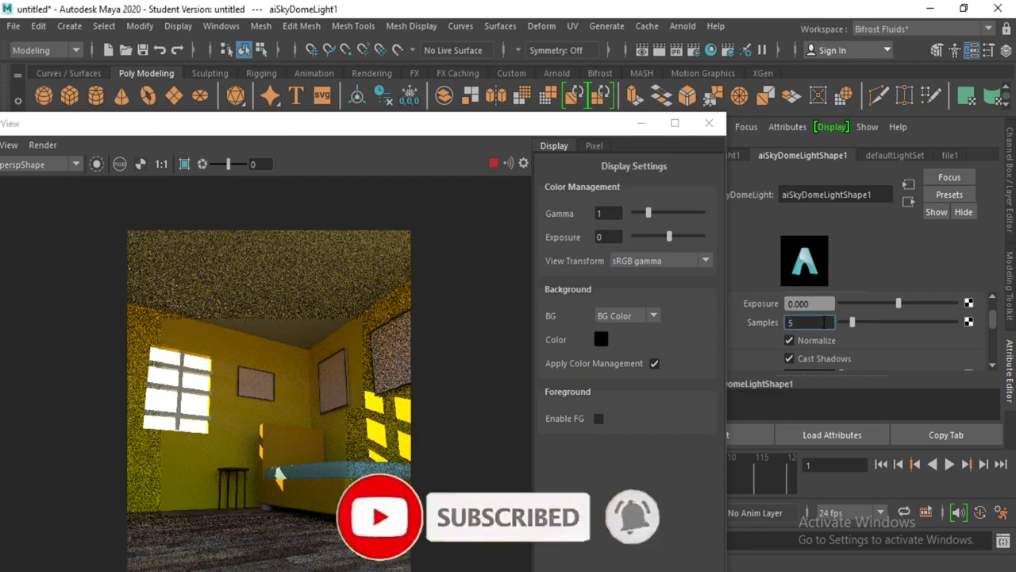
{"action": "key", "text": "Return"}
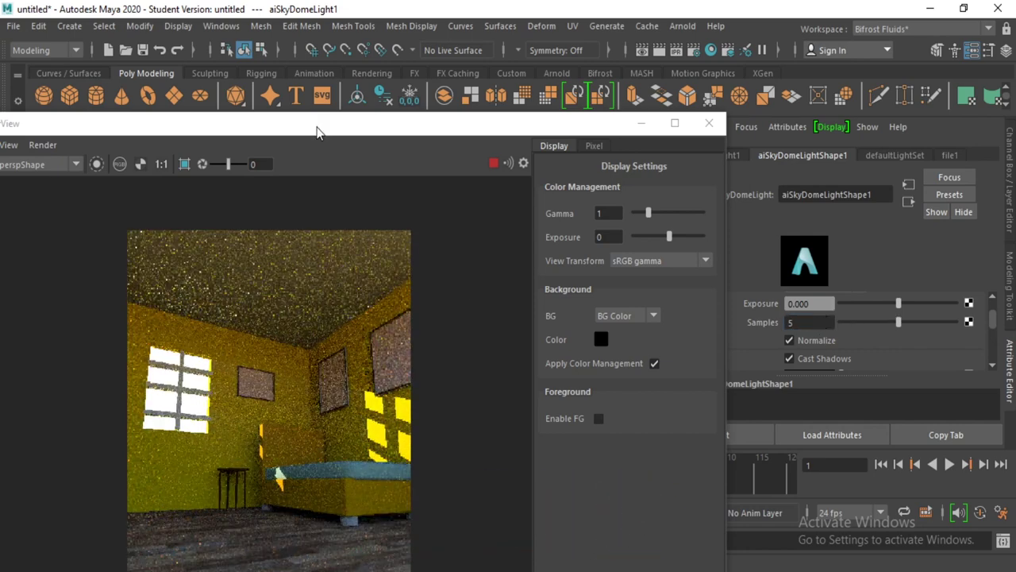
{"action": "mouse_move", "coordinate": [333, 129]}
{"action": "left_mouse_down"}
{"action": "mouse_move", "coordinate": [643, 184]}
{"action": "mouse_move", "coordinate": [842, 288]}
{"action": "mouse_move", "coordinate": [691, 337]}
{"action": "left_mouse_up"}
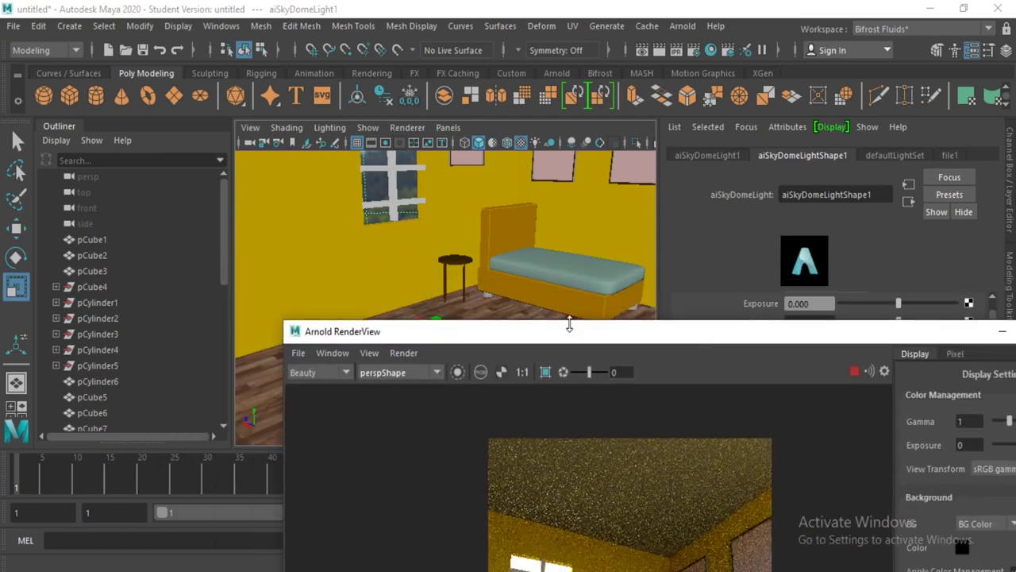
- Select spotLight1 and scroll through its light attributes
{"action": "scroll", "coordinate": [101, 371], "scroll_direction": "down", "scroll_amount": 5}
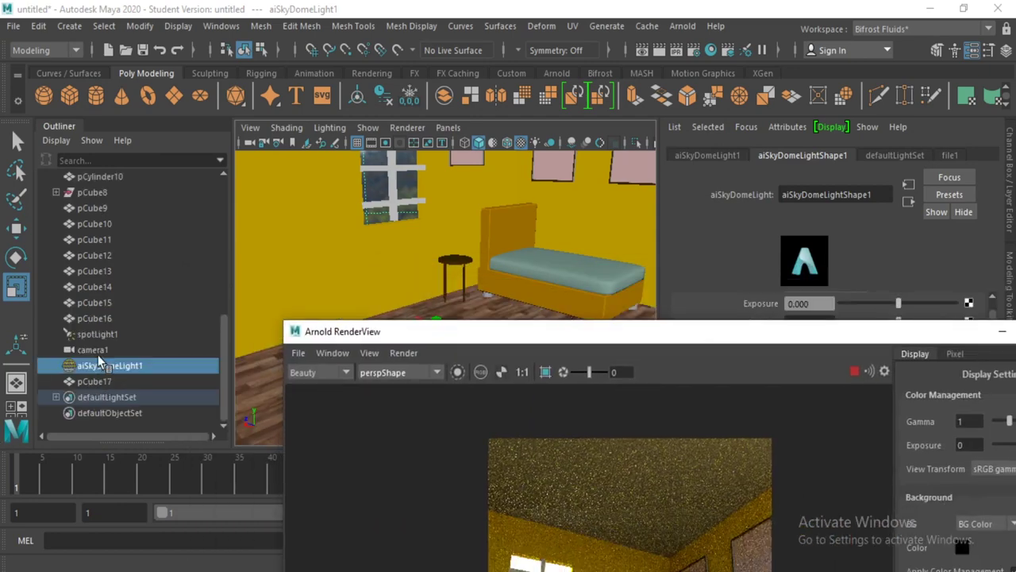
{"action": "left_click", "coordinate": [98, 335]}
{"action": "left_click_drag", "start_coordinate": [869, 333], "coordinate": [505, 205]}
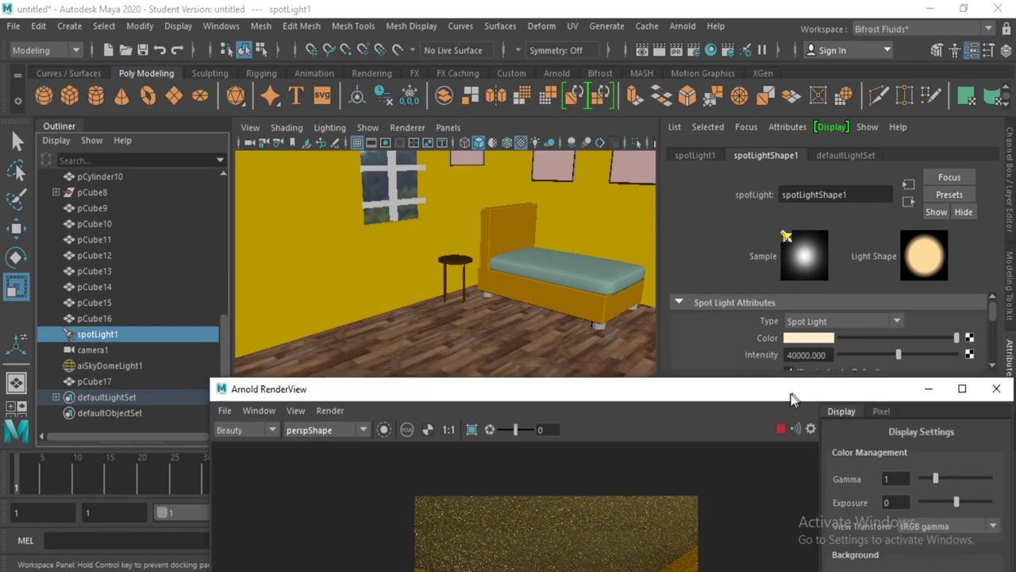
{"action": "scroll", "coordinate": [863, 330], "scroll_direction": "down", "scroll_amount": 2}
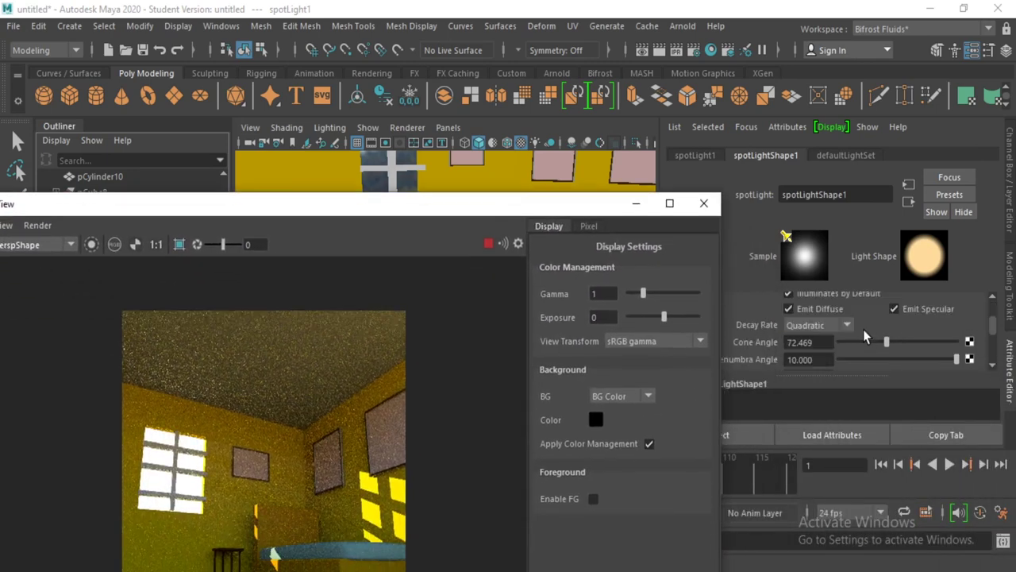
{"action": "scroll", "coordinate": [863, 330], "scroll_direction": "down", "scroll_amount": 2}
{"action": "scroll", "coordinate": [863, 329], "scroll_direction": "down", "scroll_amount": 3}
{"action": "scroll", "coordinate": [852, 336], "scroll_direction": "down", "scroll_amount": 2}
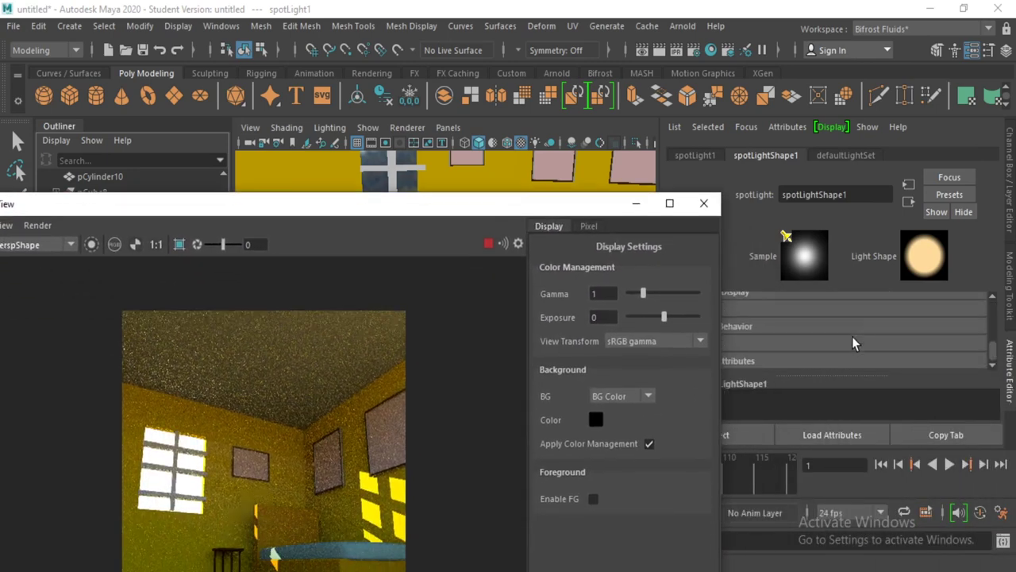
- Maximize the Arnold RenderView and pan to show the full portrait render
{"action": "left_click_drag", "start_coordinate": [442, 204], "coordinate": [540, 73]}
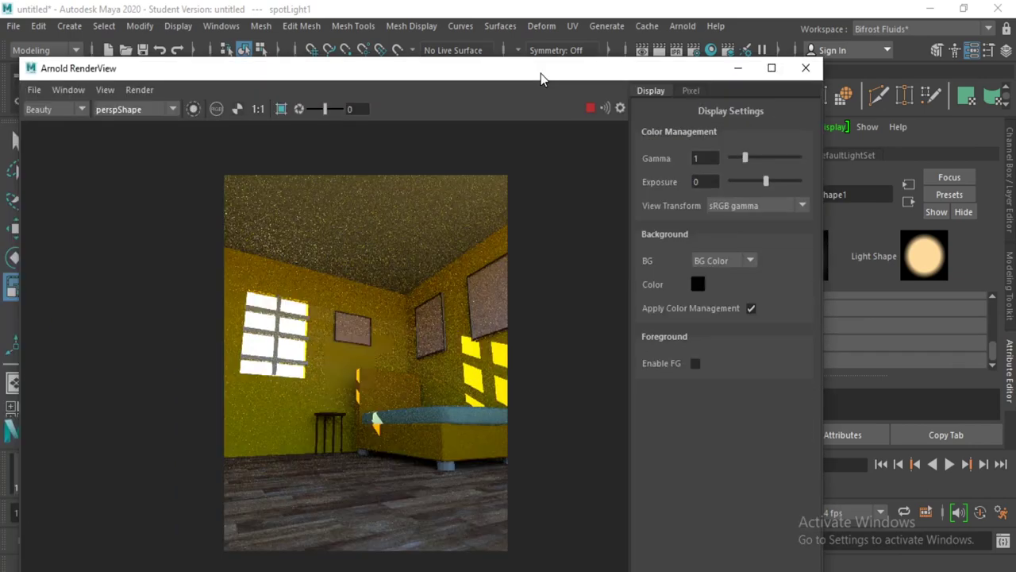
{"action": "double_click", "coordinate": [540, 73]}
{"action": "mouse_move", "coordinate": [501, 150]}
{"action": "middle_mouse_down"}
{"action": "mouse_move", "coordinate": [472, 320]}
{"action": "mouse_move", "coordinate": [495, 305]}
{"action": "mouse_move", "coordinate": [508, 246]}
{"action": "mouse_move", "coordinate": [509, 276]}
{"action": "mouse_move", "coordinate": [540, 266]}
{"action": "middle_mouse_up"}
{"action": "scroll", "coordinate": [509, 276], "scroll_direction": "up", "scroll_amount": 2}
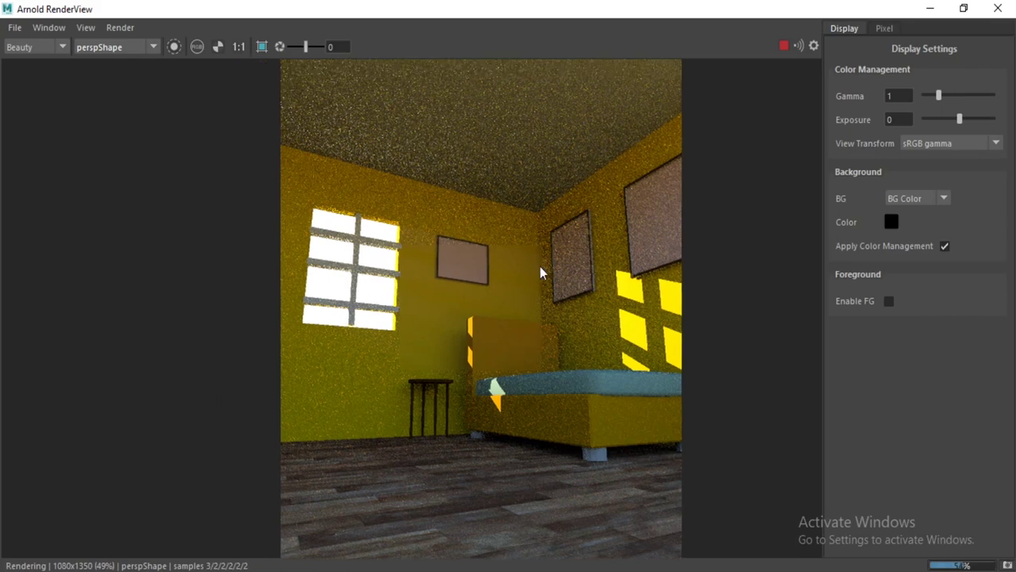
{"action": "scroll", "coordinate": [540, 266], "scroll_direction": "down", "scroll_amount": 2}
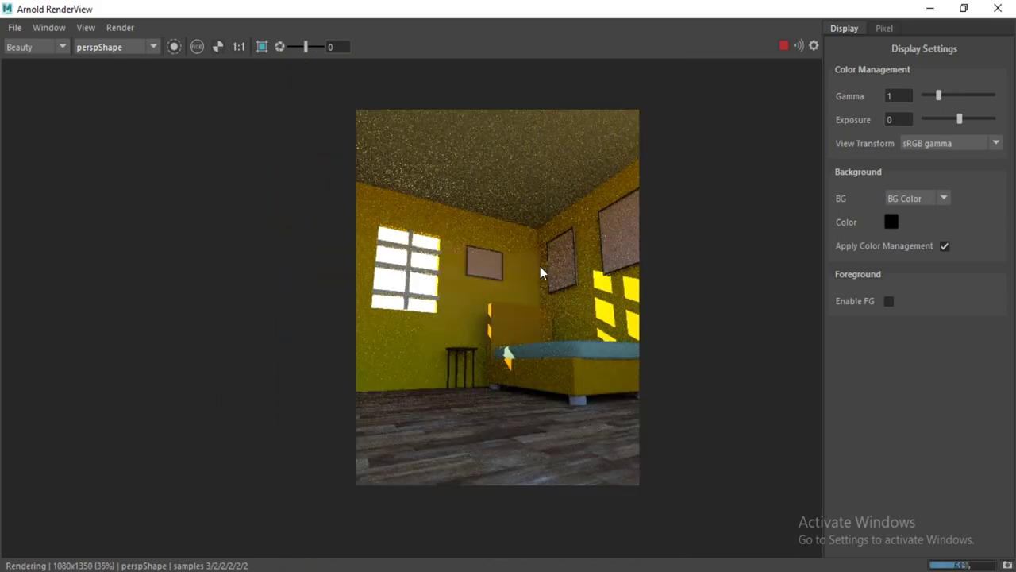